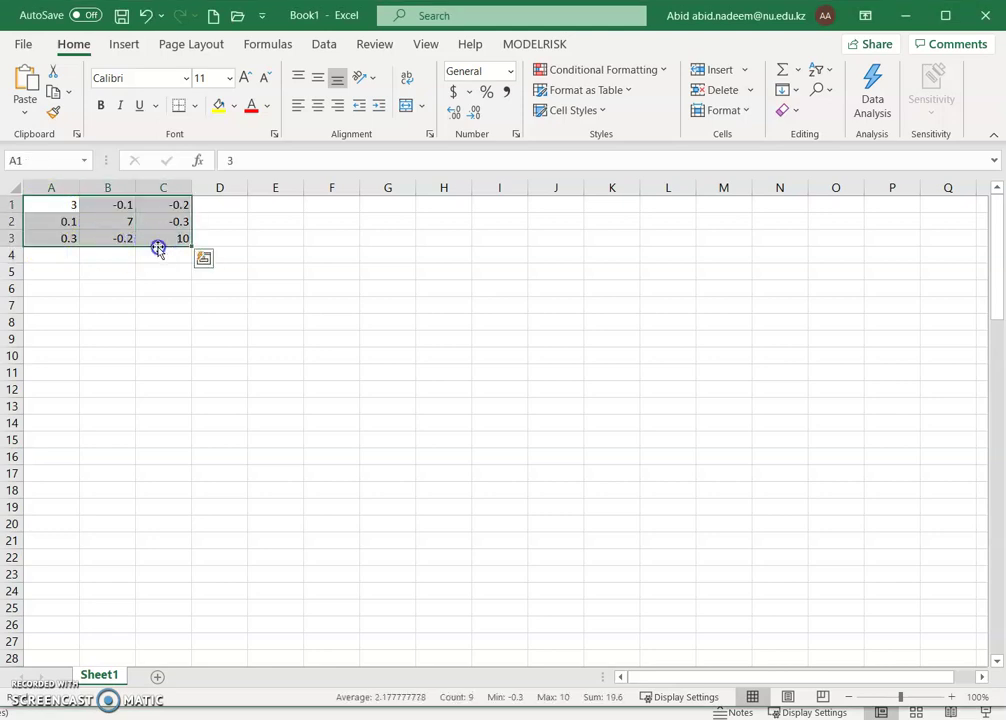
- Move the 3×3 matrix one column over to B1:D3 and label it A in cell A2
left_click(54, 220)
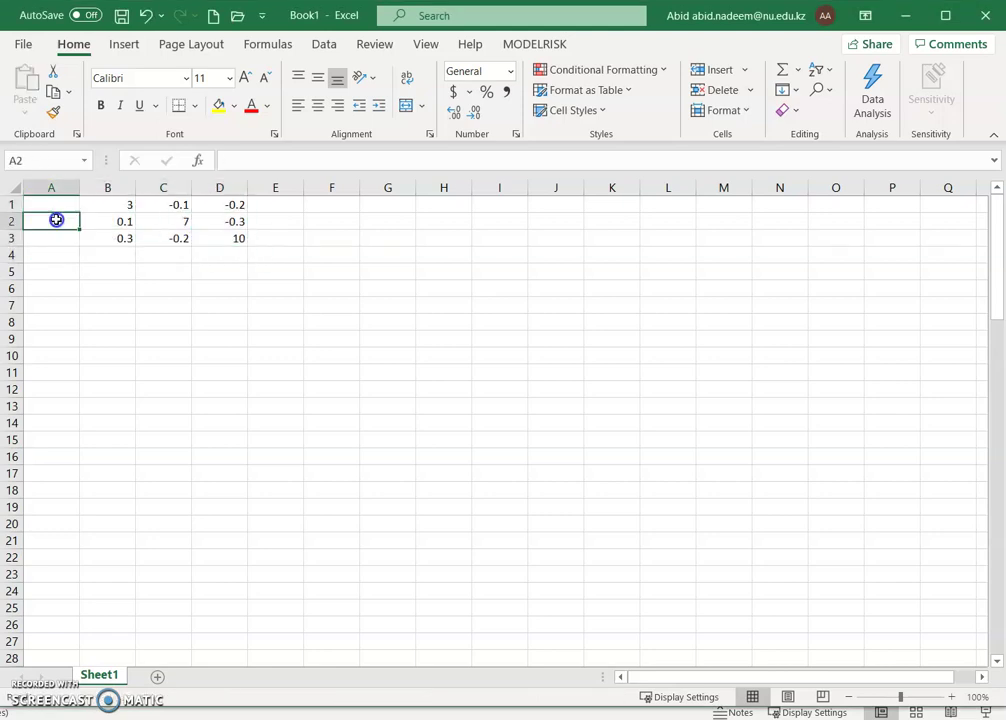
type("A")
key("Return")
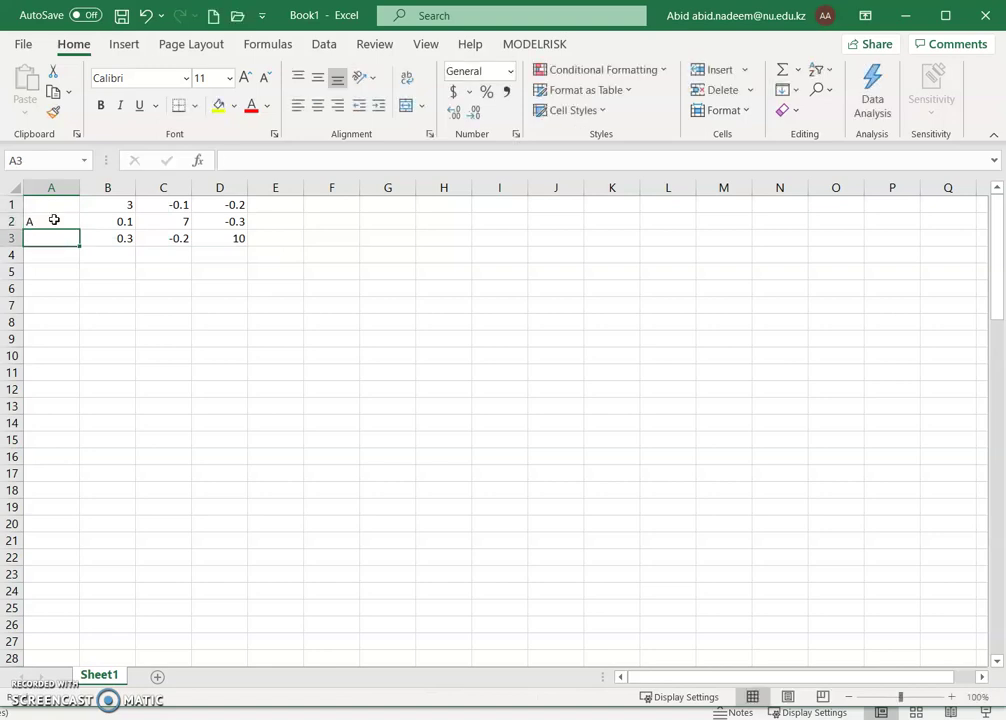
key("Return")
key("Return")
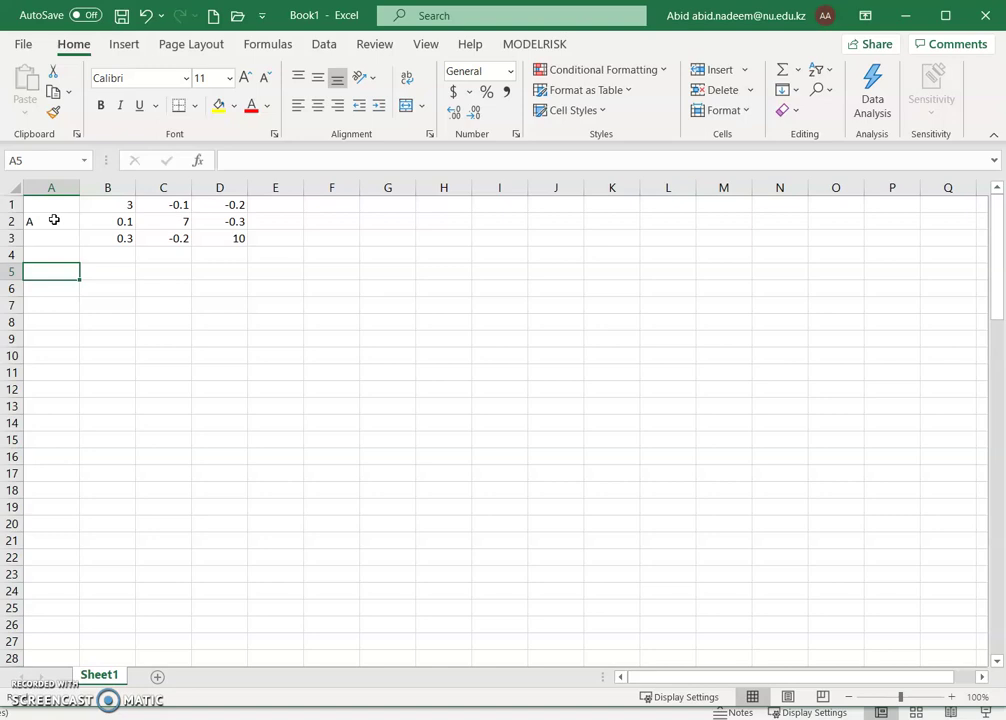
key("Up")
key("Up")
key("Up")
key("Up")
key("Down")
key("Down")
key("Down")
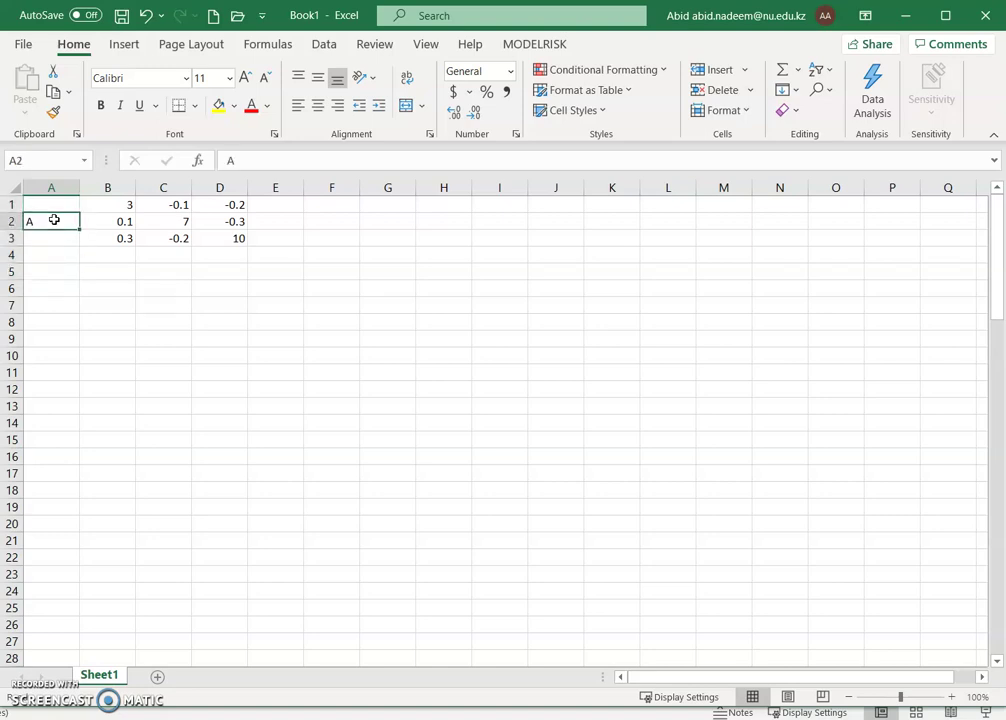
- Enter the formula =B1 in cell B5 and fill it across to D5 to copy the matrix's first row
key("Down")
key("Right")
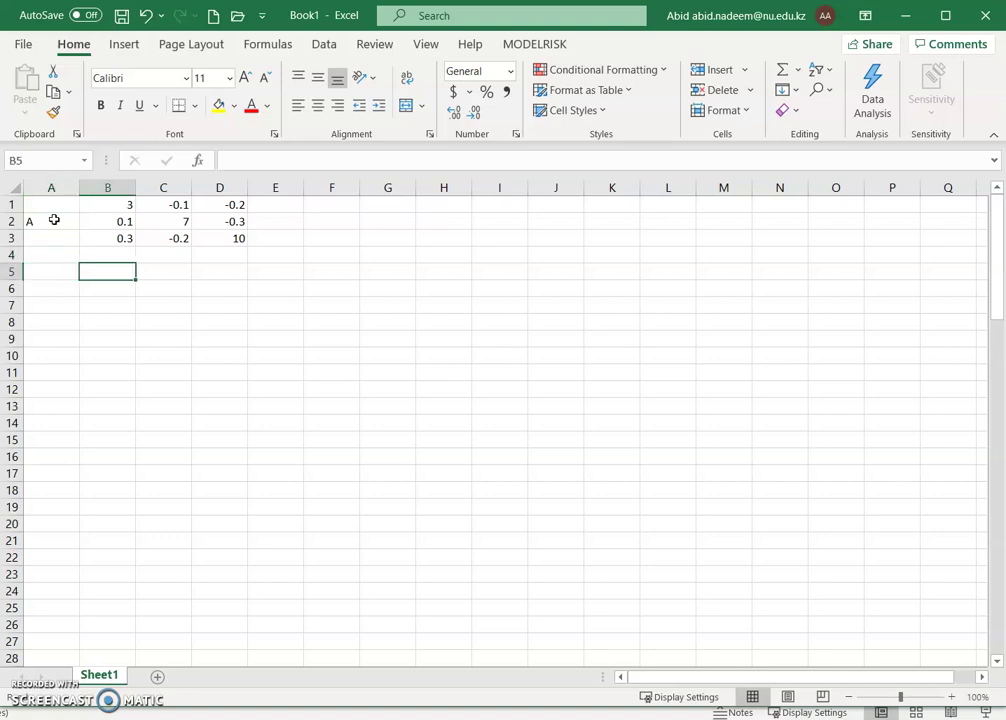
left_click(118, 271)
type("=")
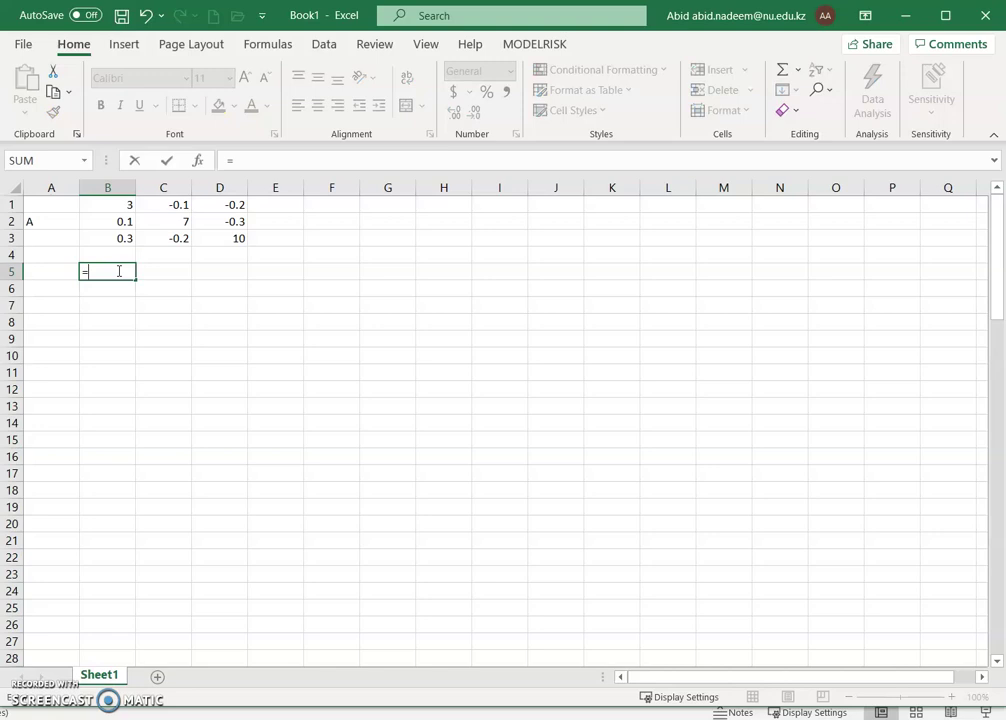
key("Up")
key("Up")
key("Up")
key("Up")
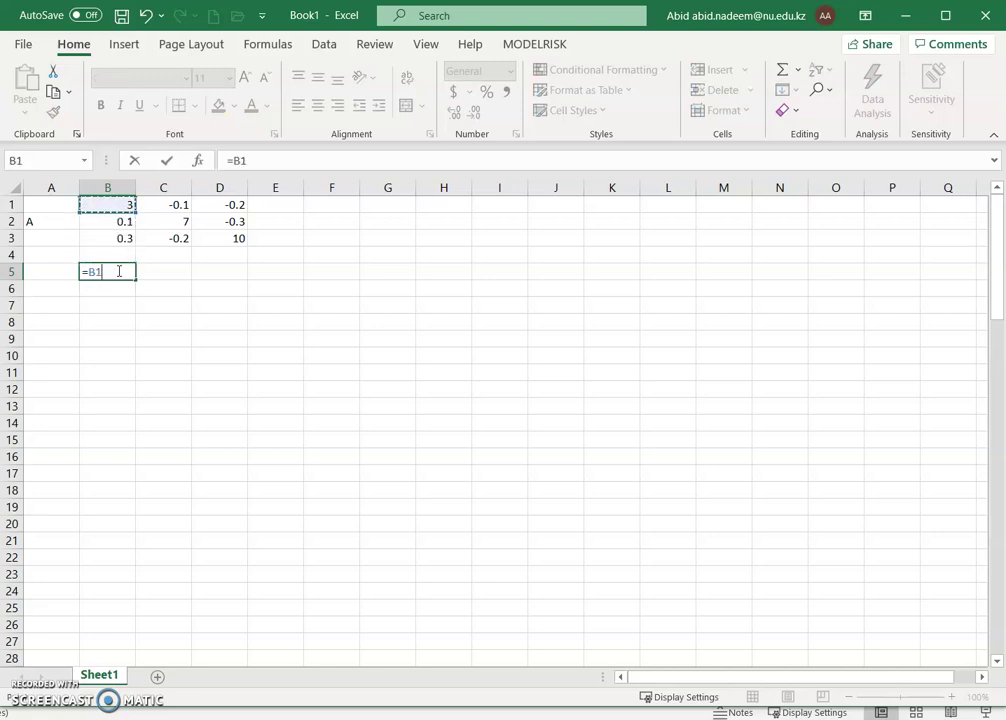
key("Return")
left_click(118, 271)
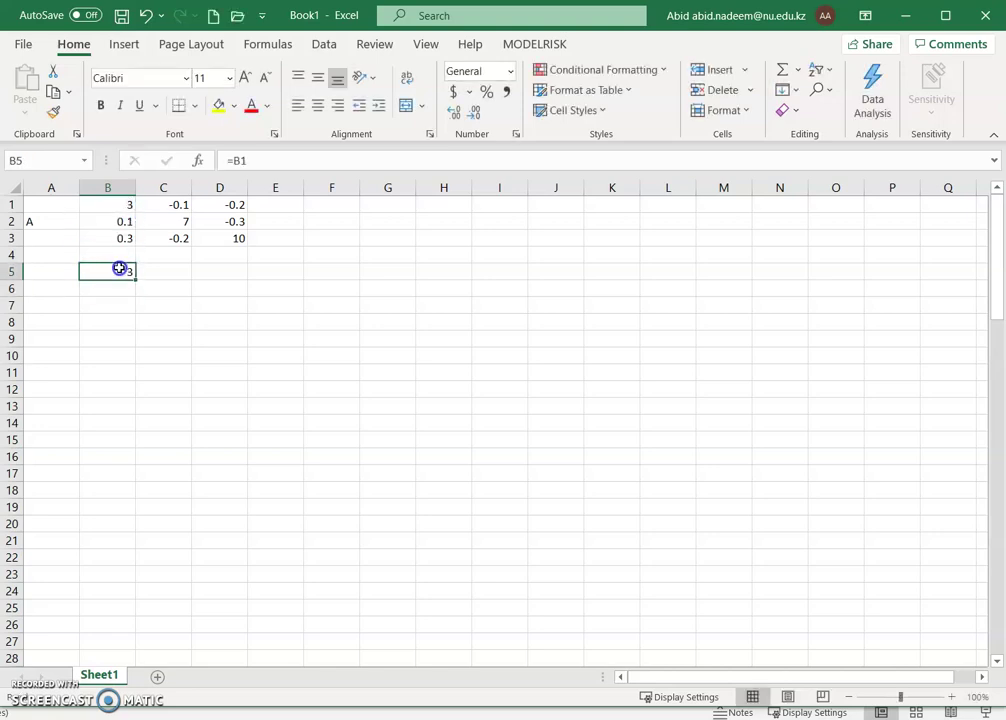
left_click_drag(135, 279, 265, 265)
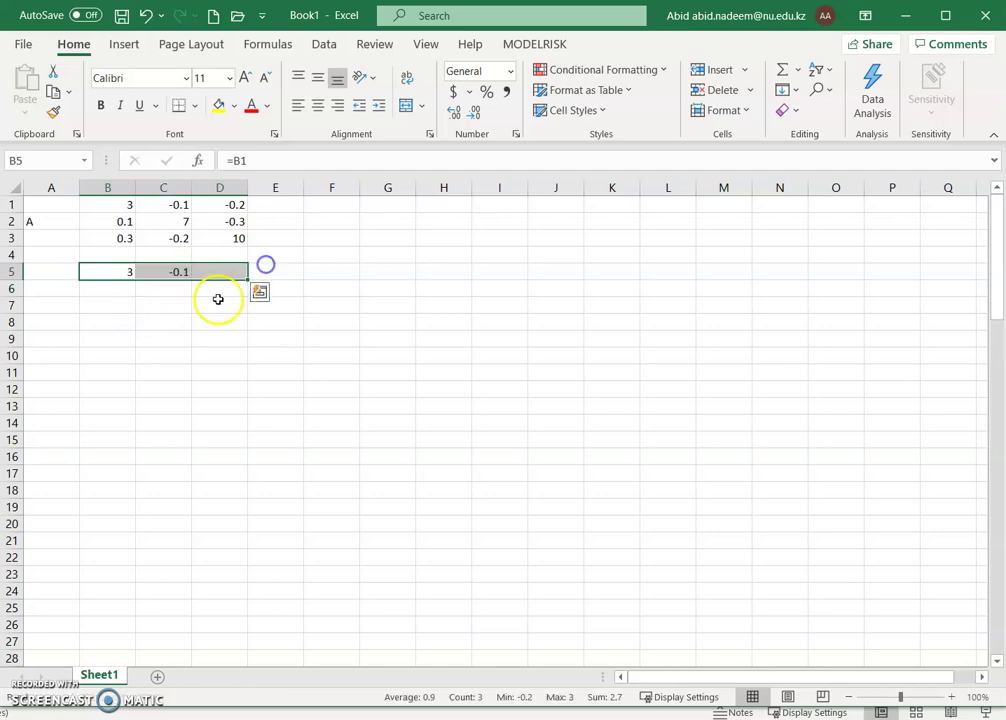
left_click(119, 288)
left_click(117, 220)
left_click(117, 239)
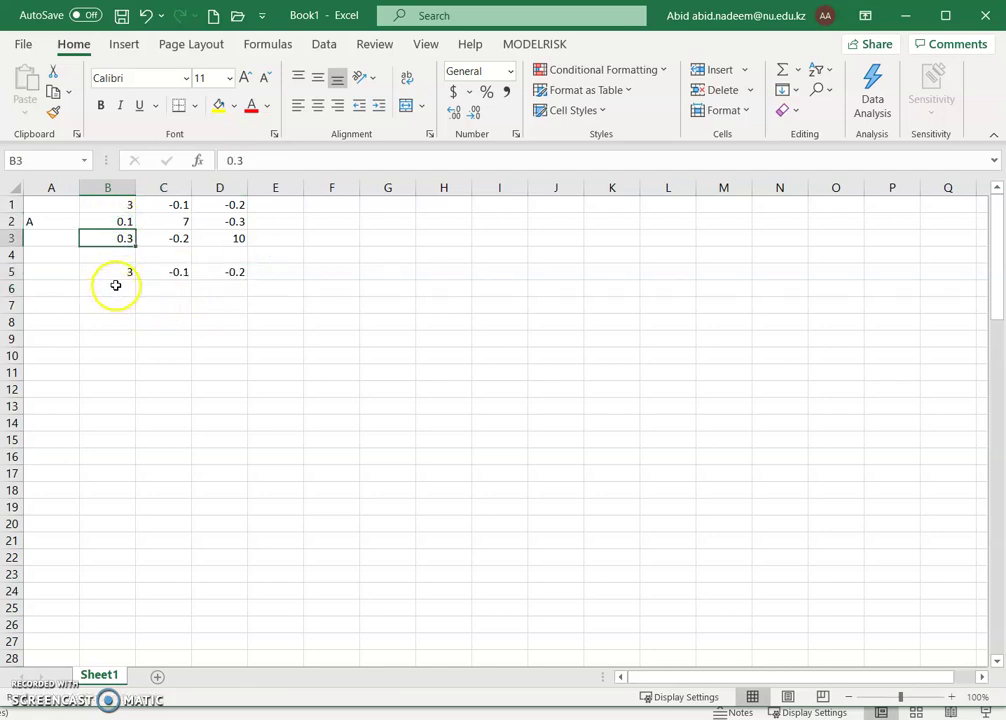
left_click(116, 286)
type("=B2/$B$1-B2")
key("ctrl+Return")
key("Delete")
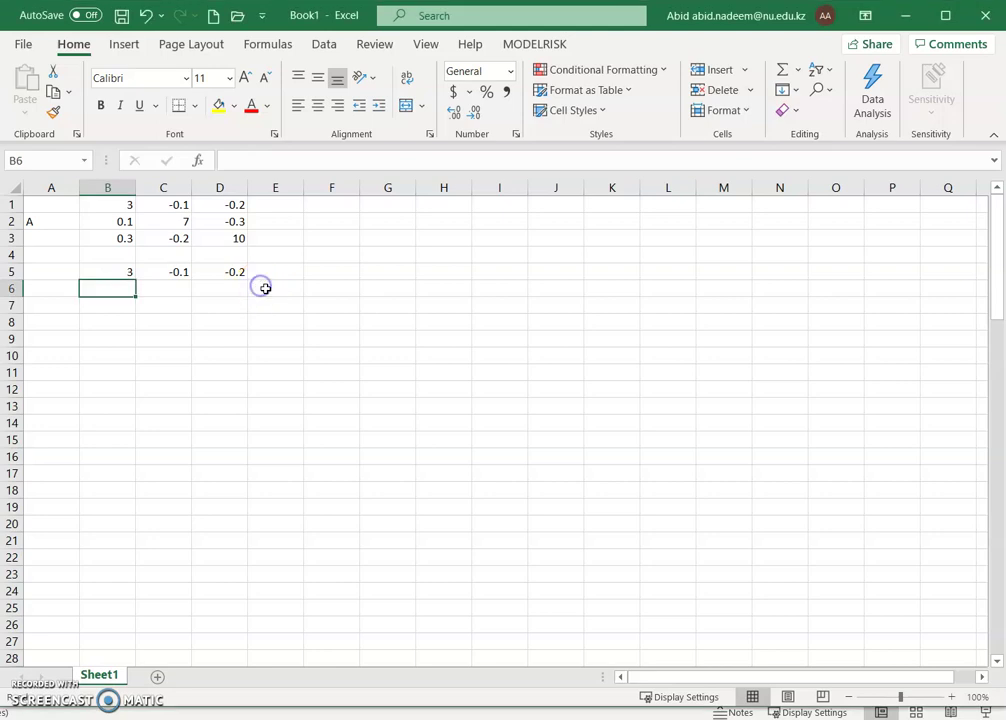
- Calculate the second row's elimination factor in cell E6 with the formula =B2/B1
left_click(260, 288)
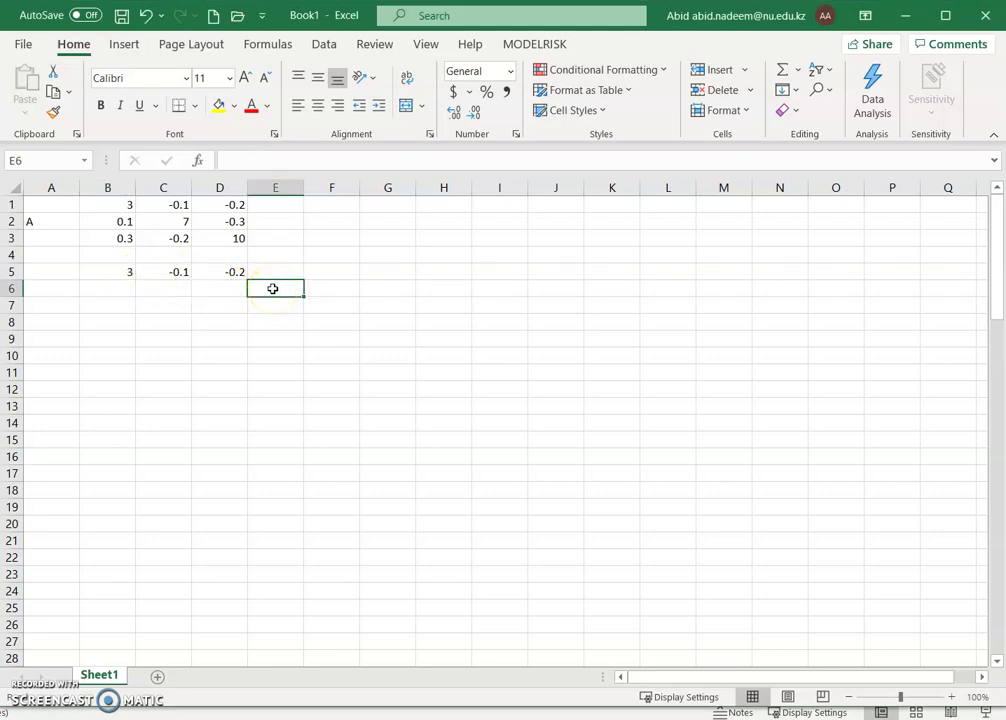
type("=")
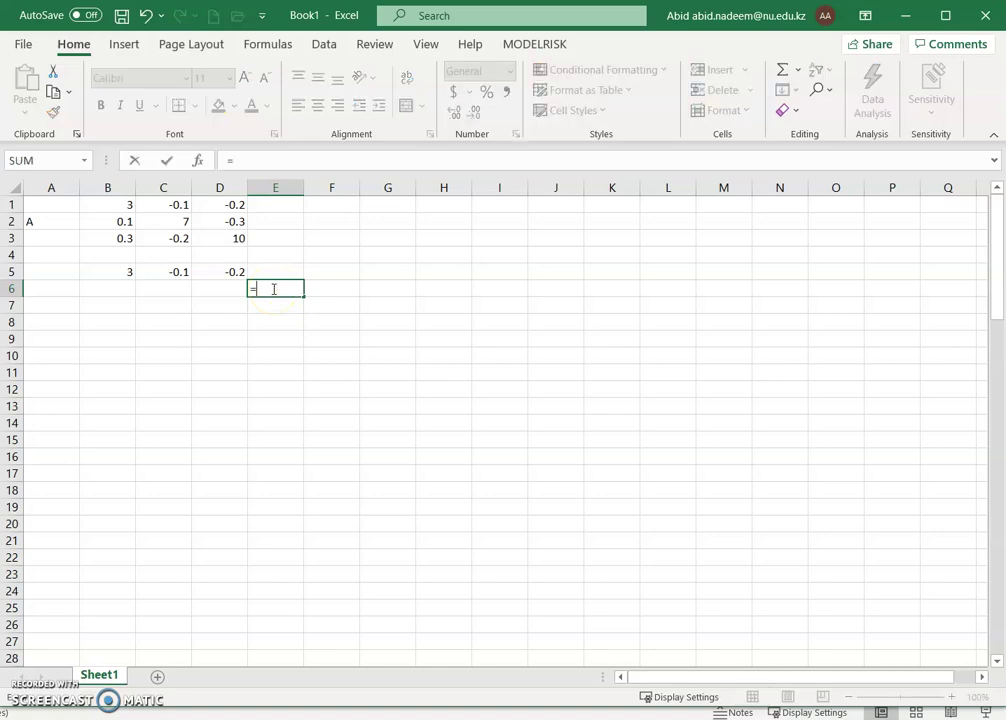
left_click(126, 221)
type("/")
key("Up")
key("Up")
key("Up")
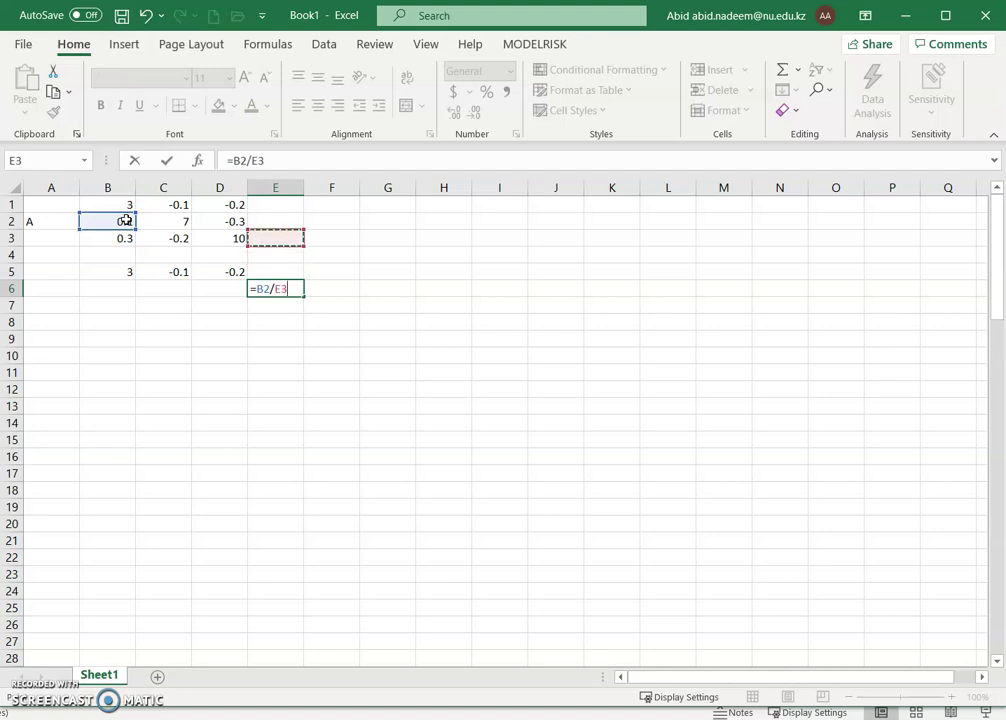
left_click(113, 203)
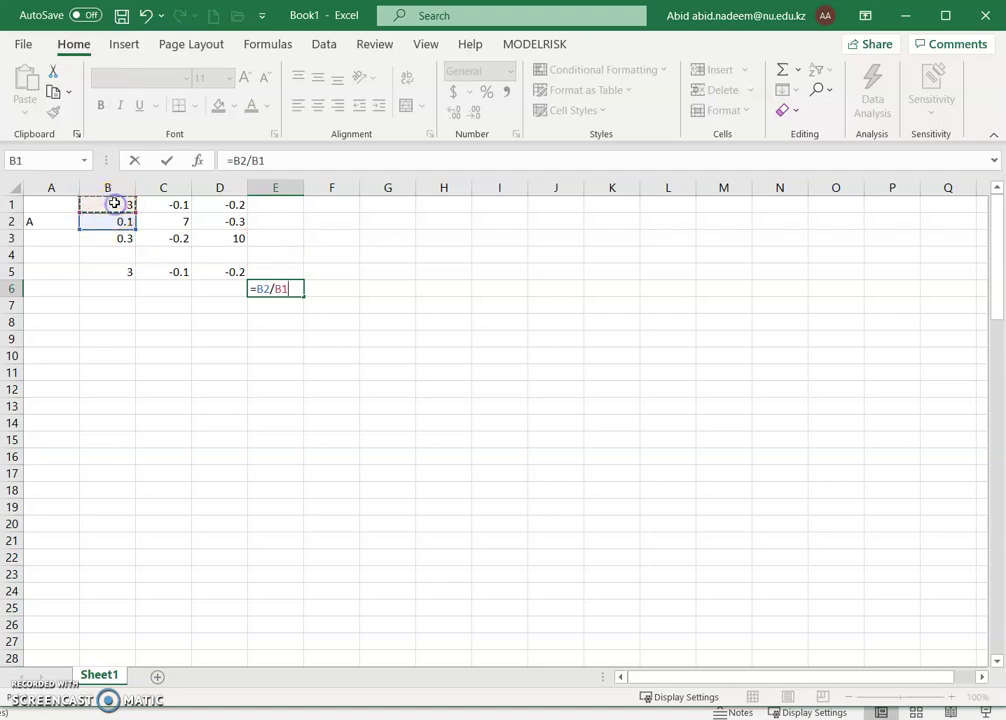
key("Return")
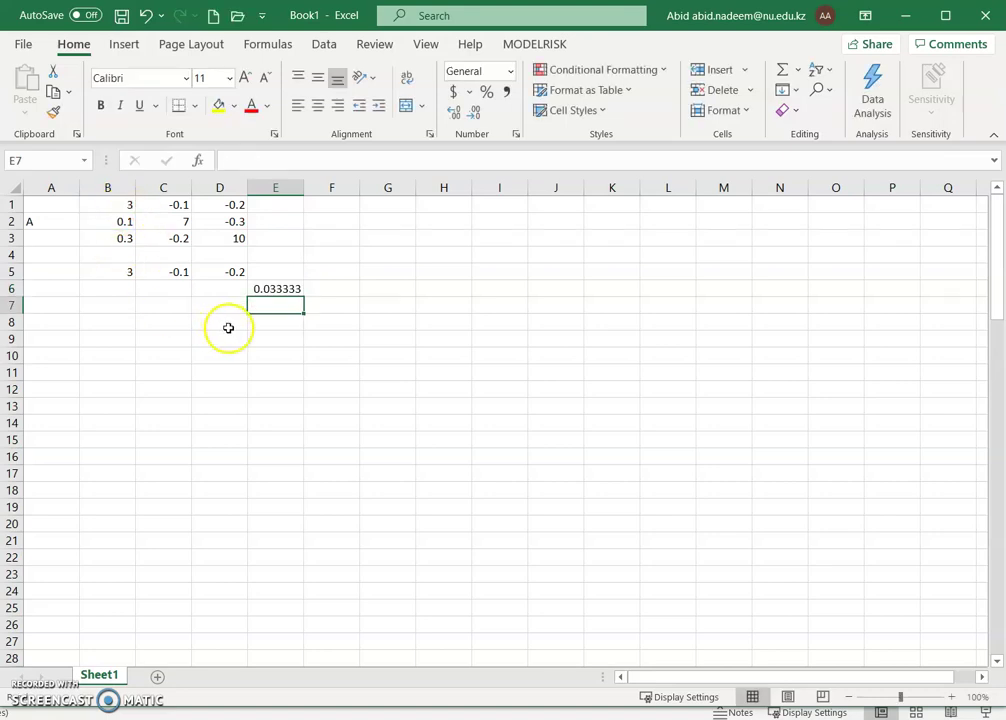
- Calculate the third row's elimination factor in cell E7 with the formula =B3/B1
type("=")
left_click(118, 238)
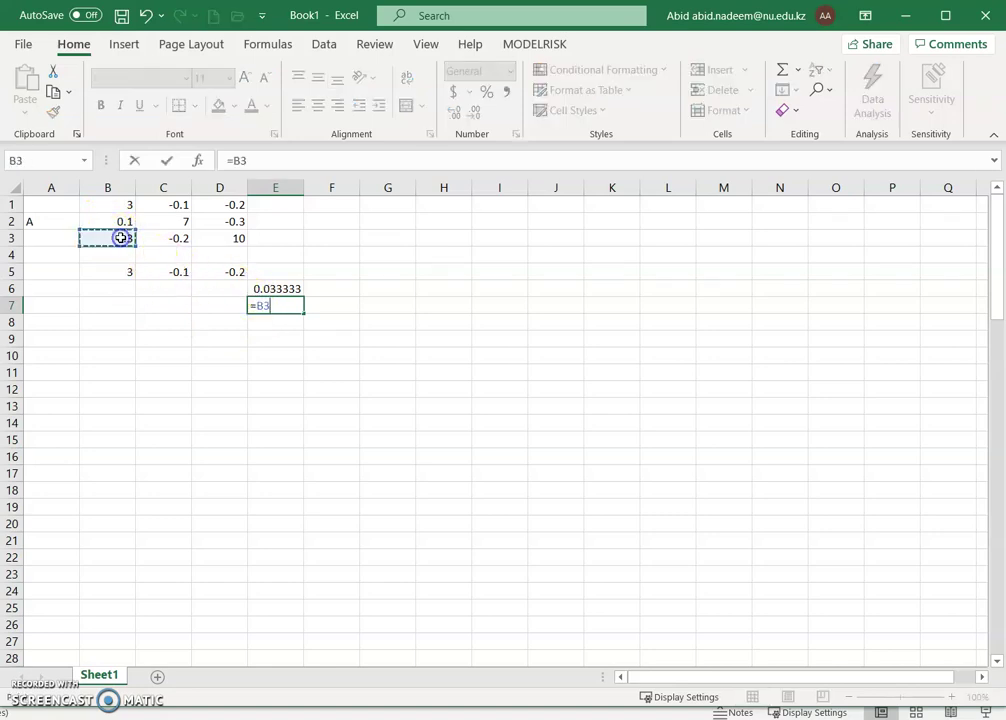
type("/")
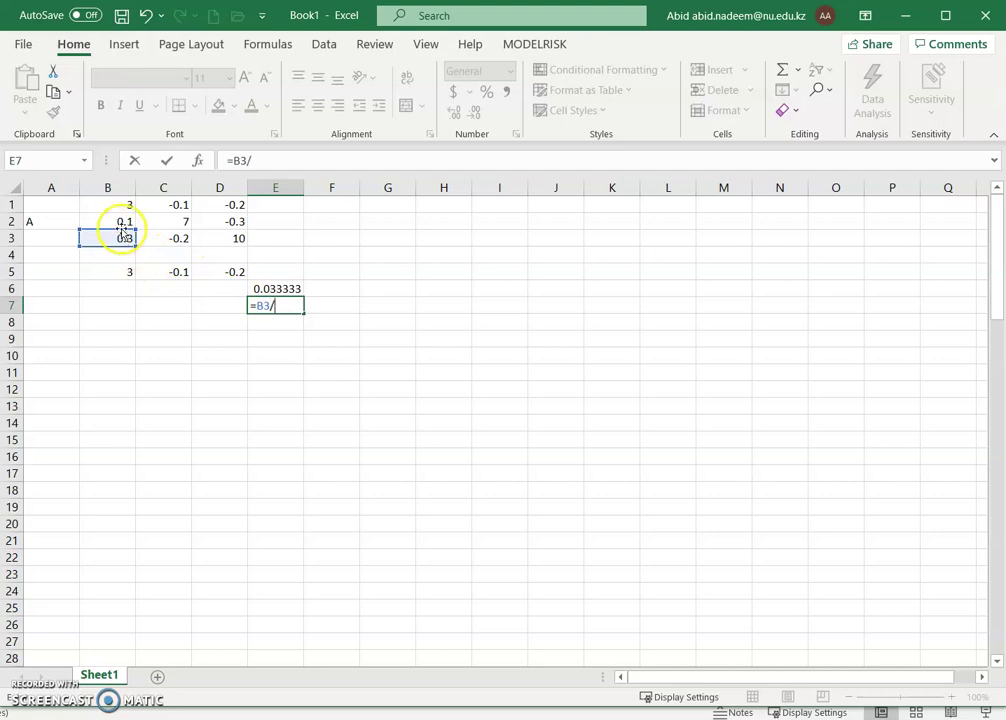
left_click(120, 204)
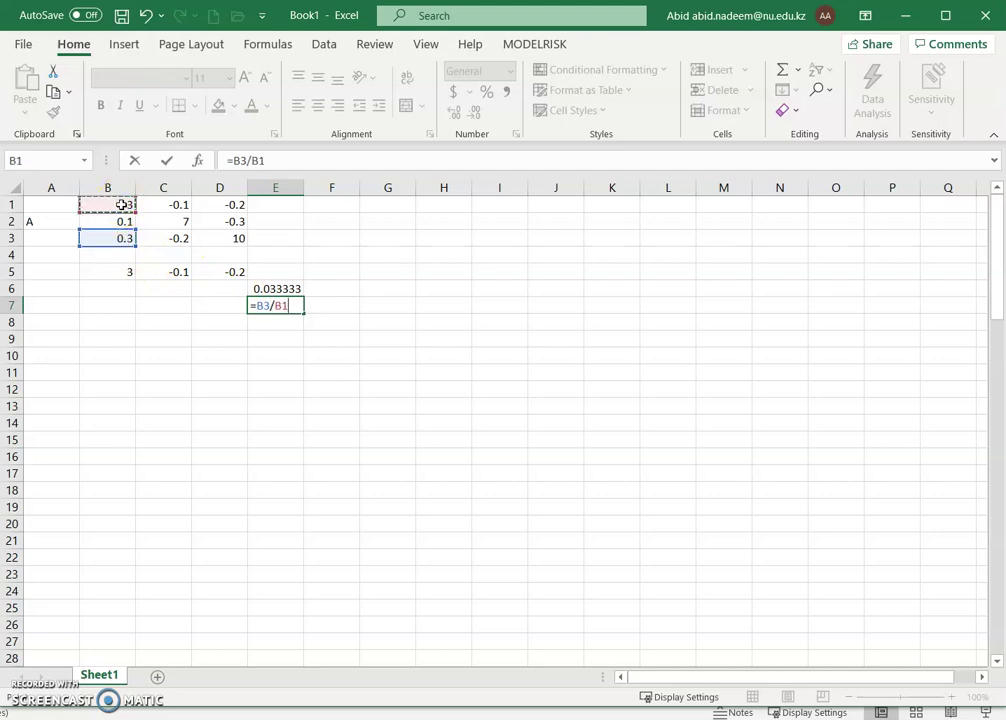
key("Return")
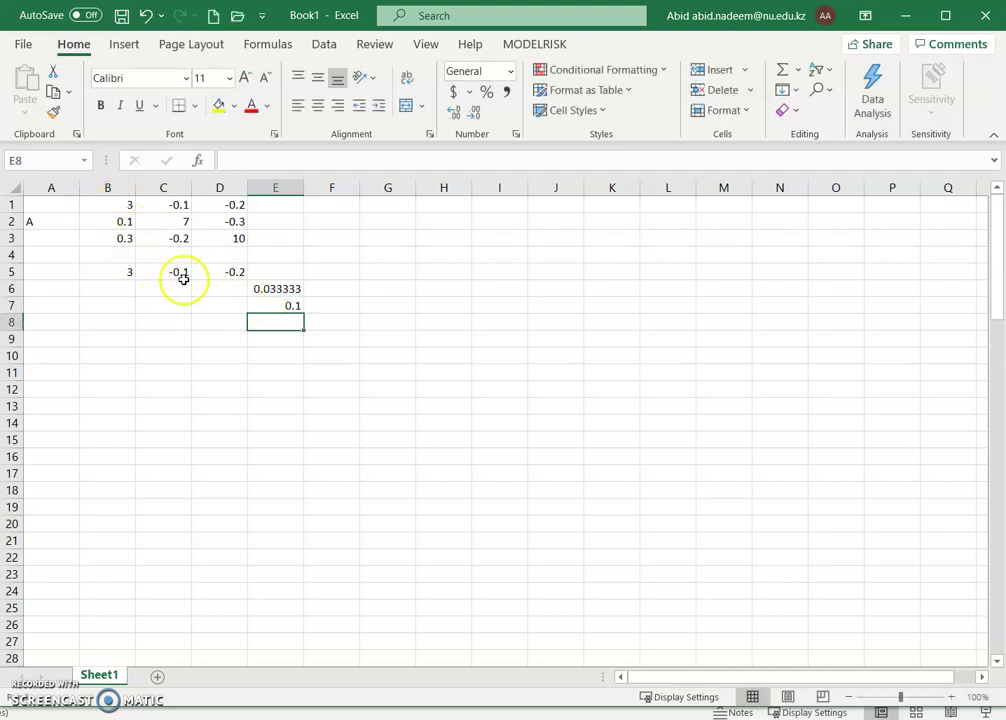
- Enter =$E$6*B1-B2 in cell B6 and fill it across to D6 to eliminate the second row's first element
left_click(126, 290)
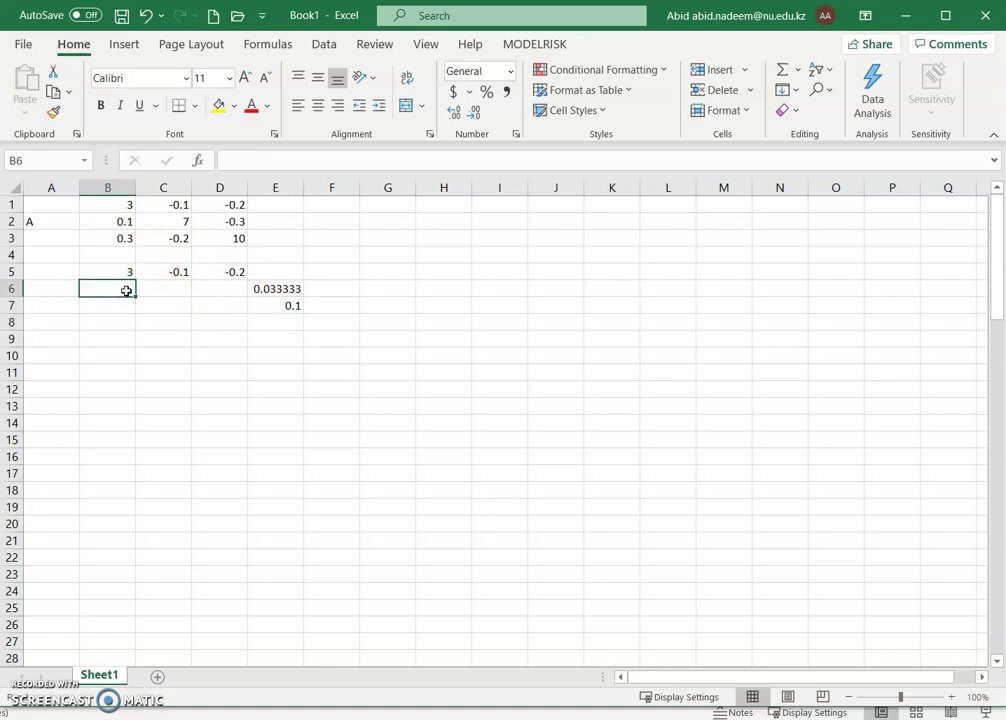
type("=")
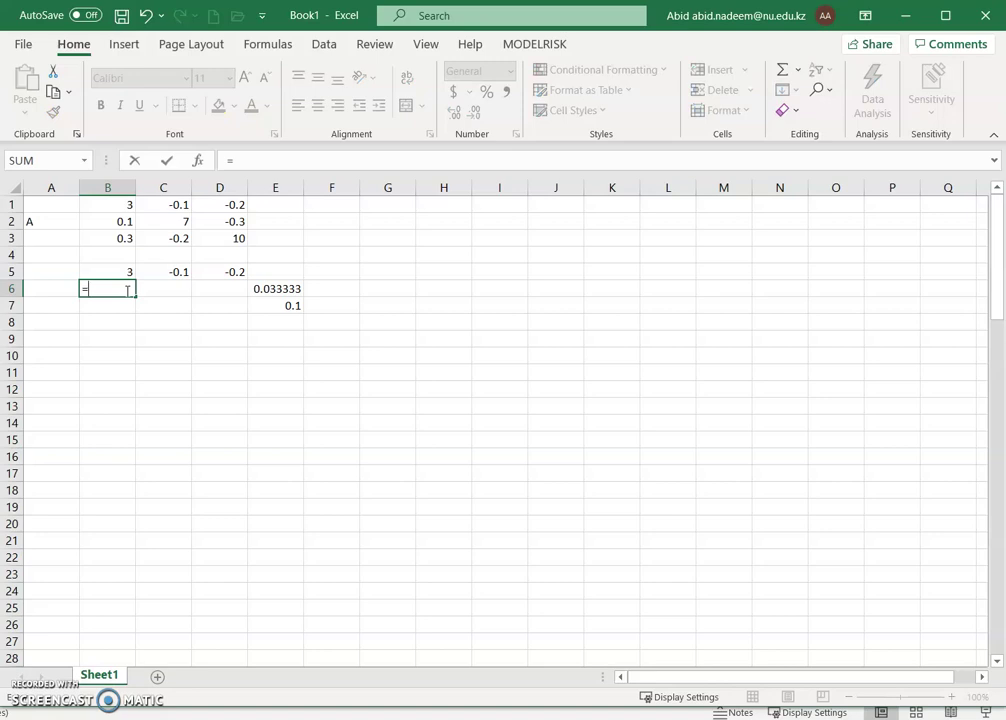
left_click(282, 289)
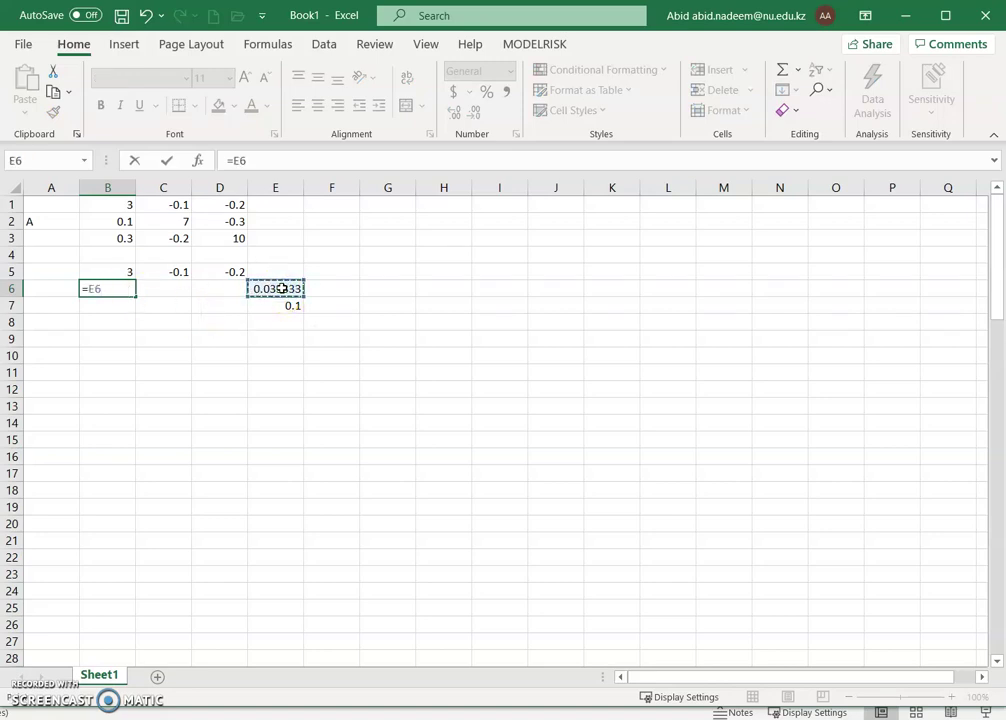
key("F4")
left_click(269, 289)
type("*")
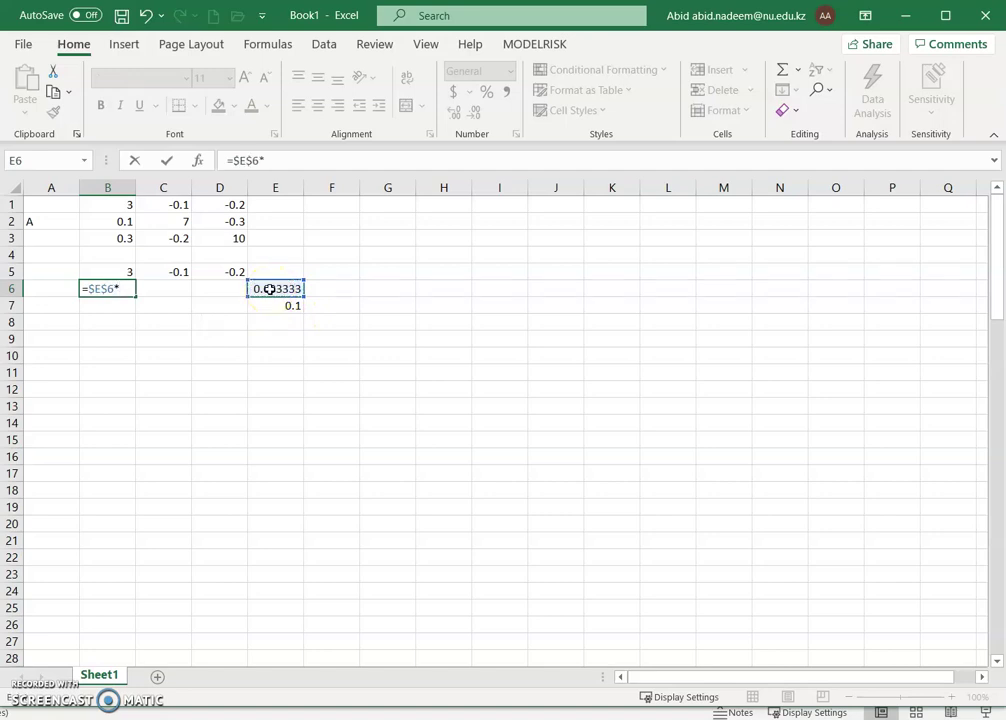
left_click(128, 204)
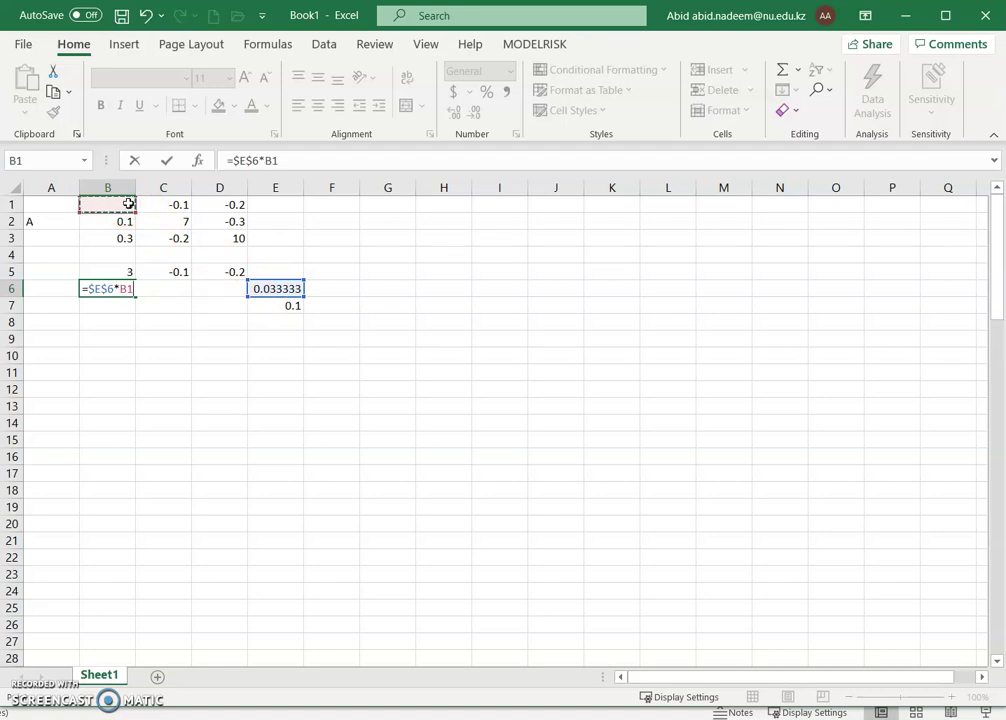
type("-")
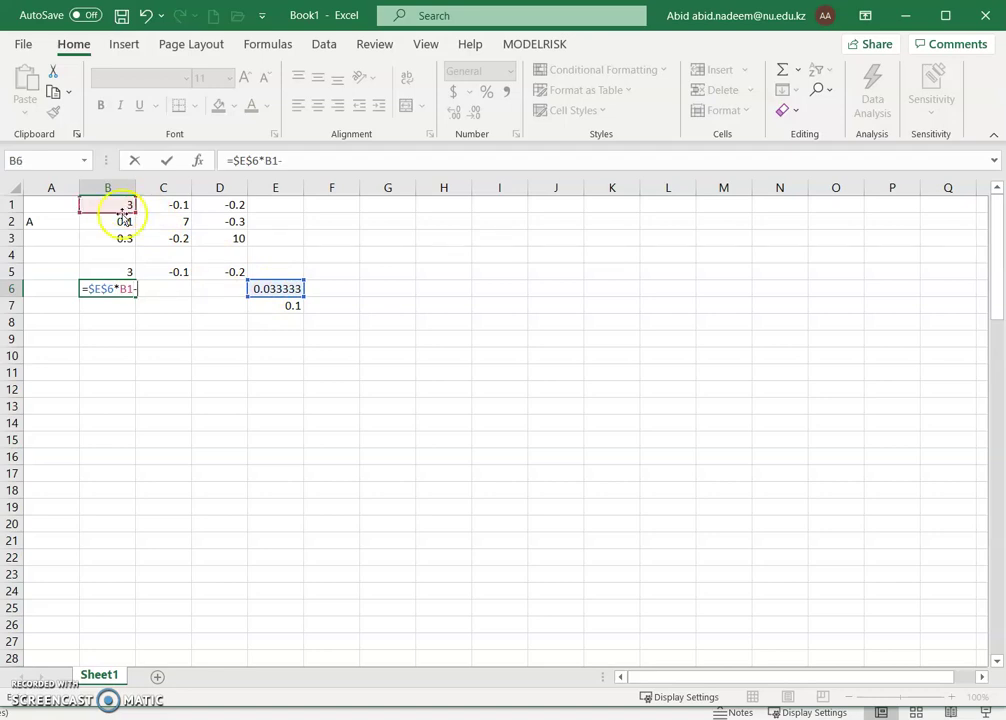
left_click(118, 220)
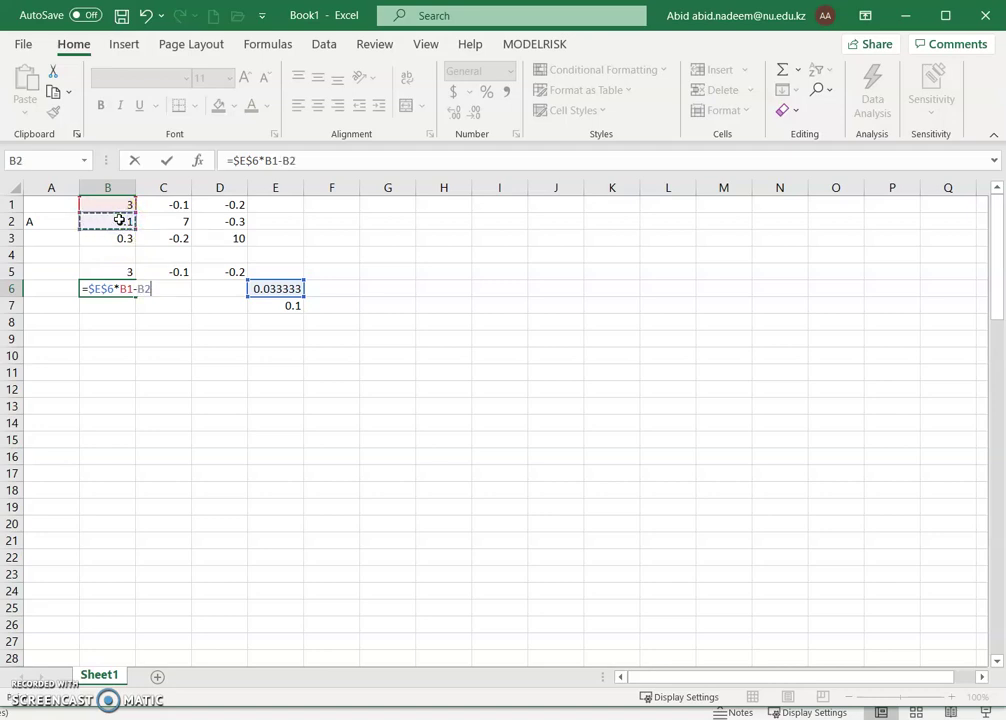
key("Return")
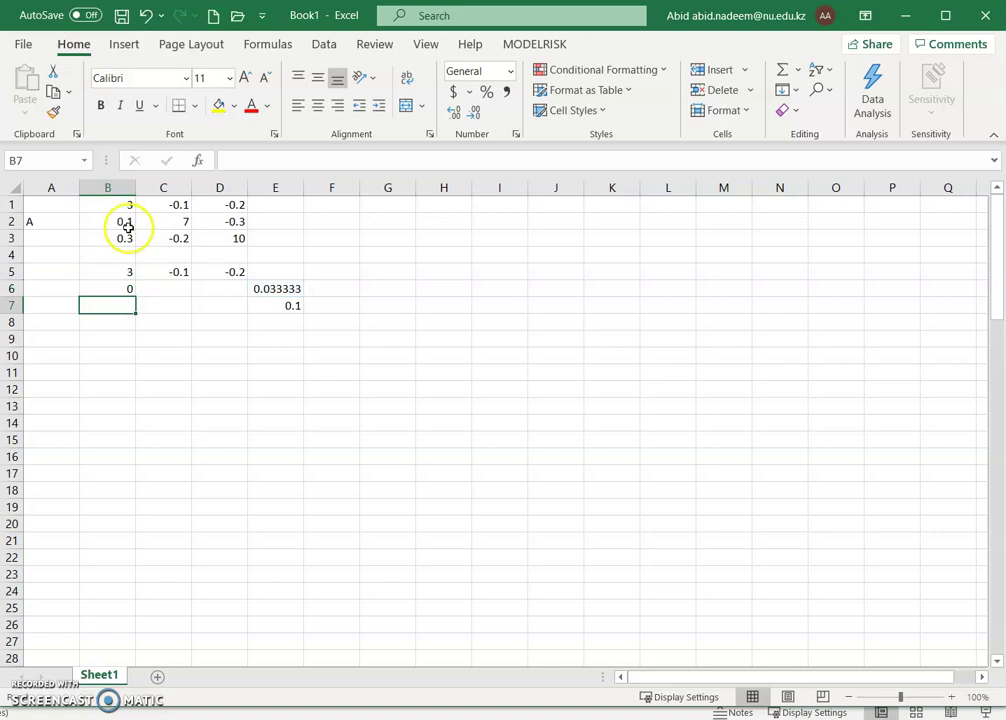
left_click(125, 289)
left_click_drag(136, 296, 231, 294)
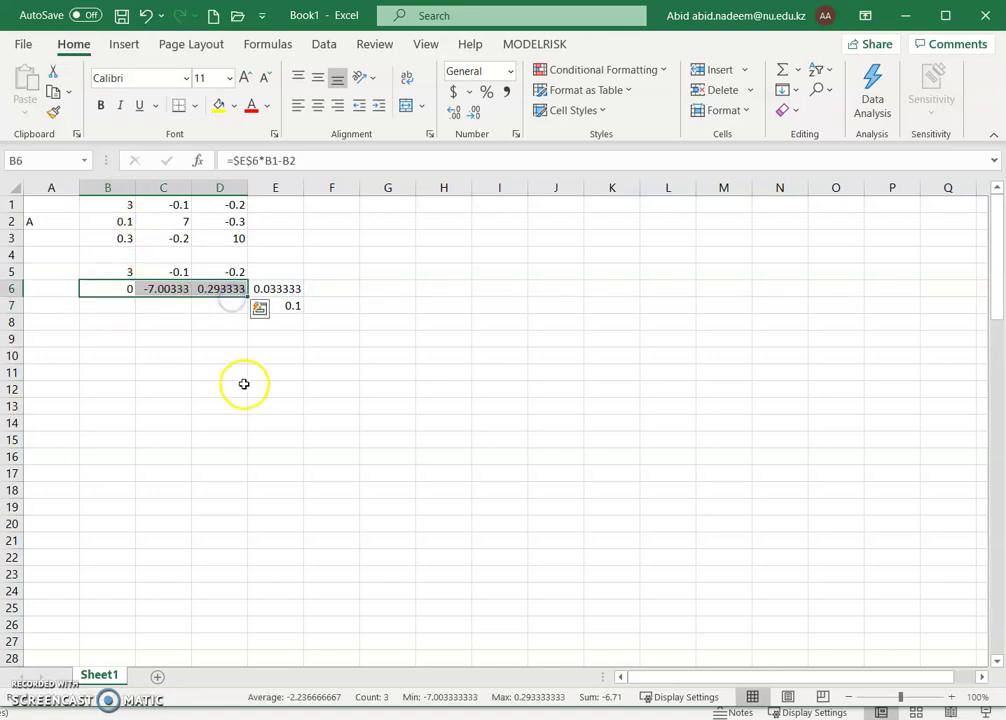
- Enter =$E$7*B1-B3 in cell B7 and fill it across to D7 to eliminate the third row's first element
left_click(119, 305)
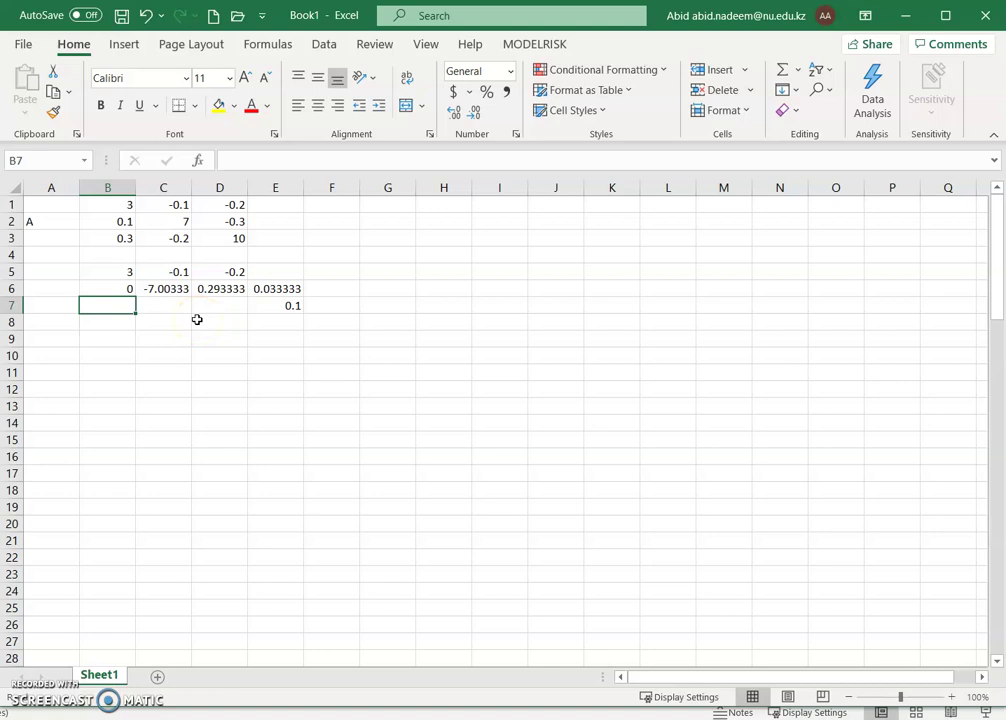
type("=")
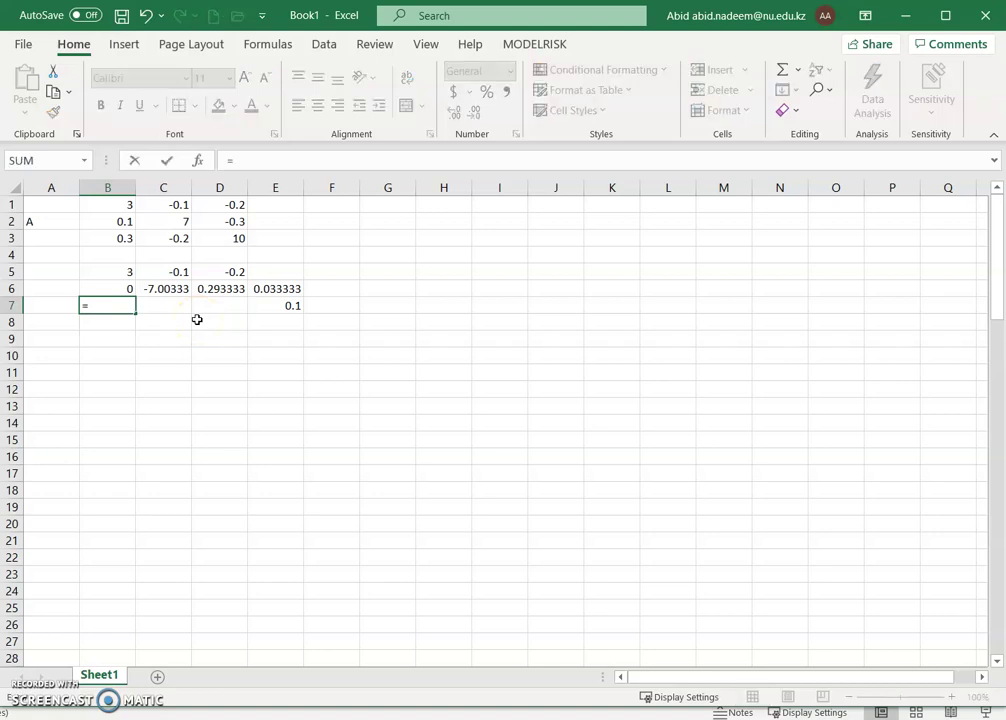
left_click(267, 303)
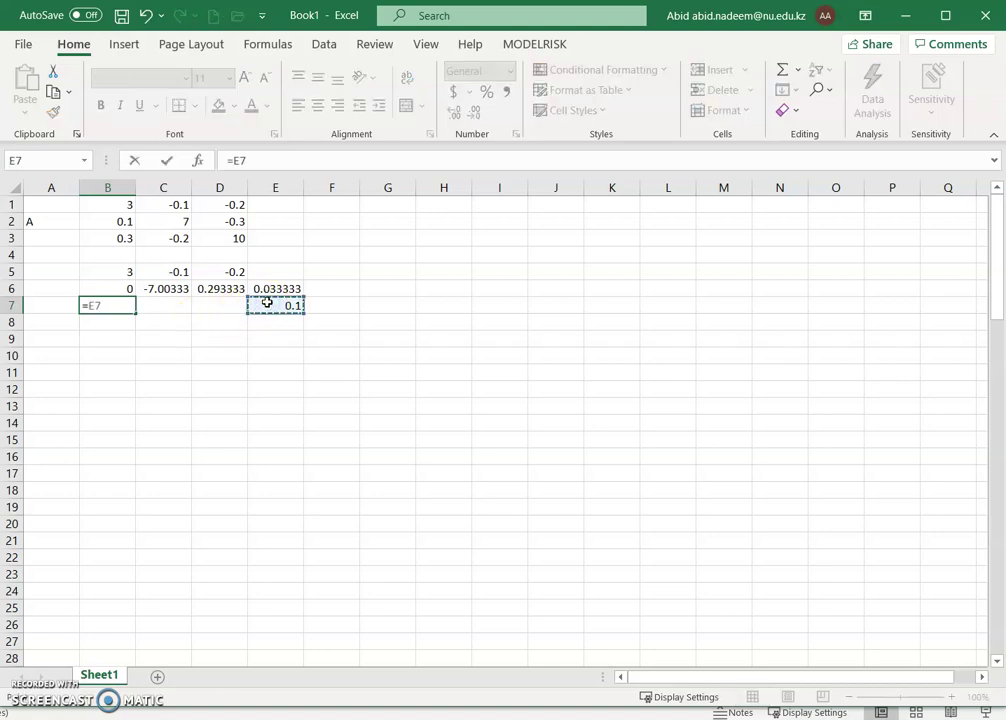
key("F4")
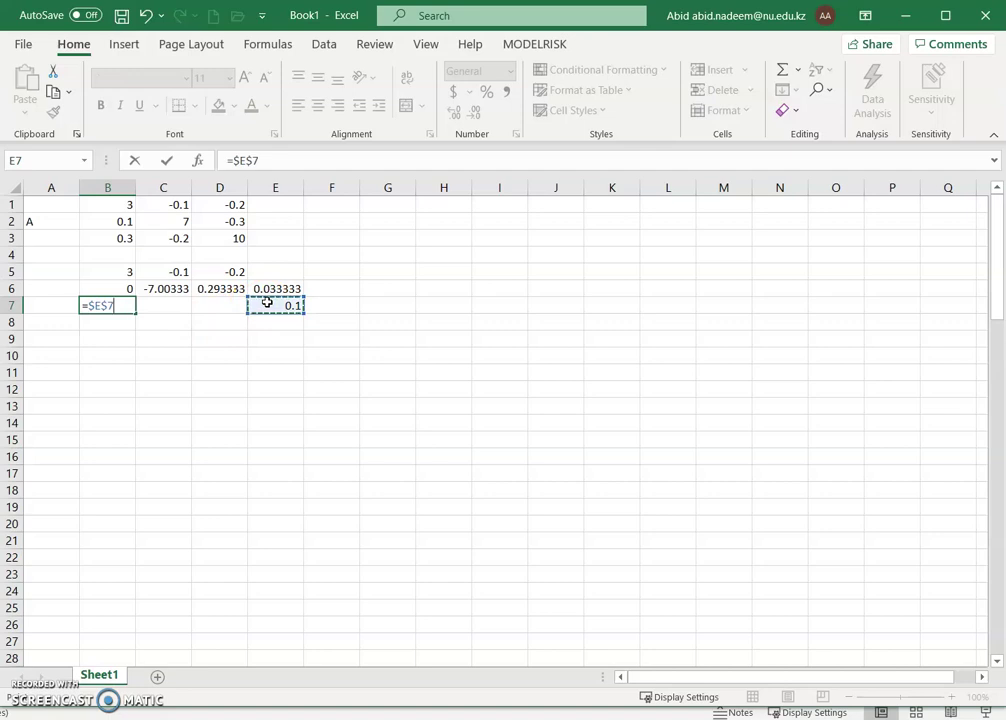
type("*")
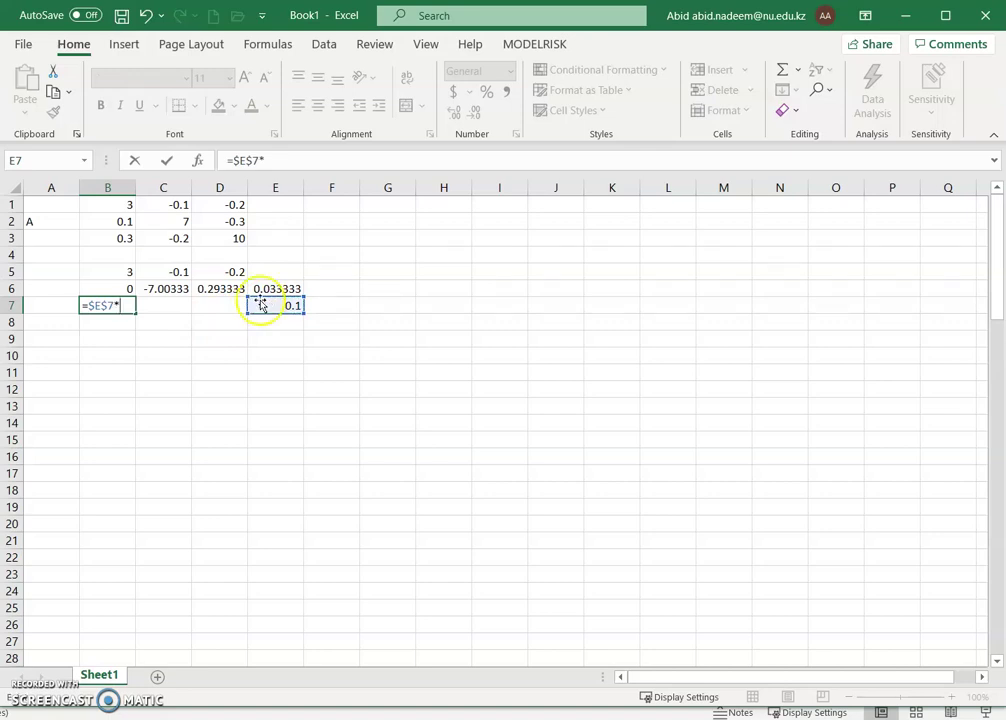
left_click(122, 204)
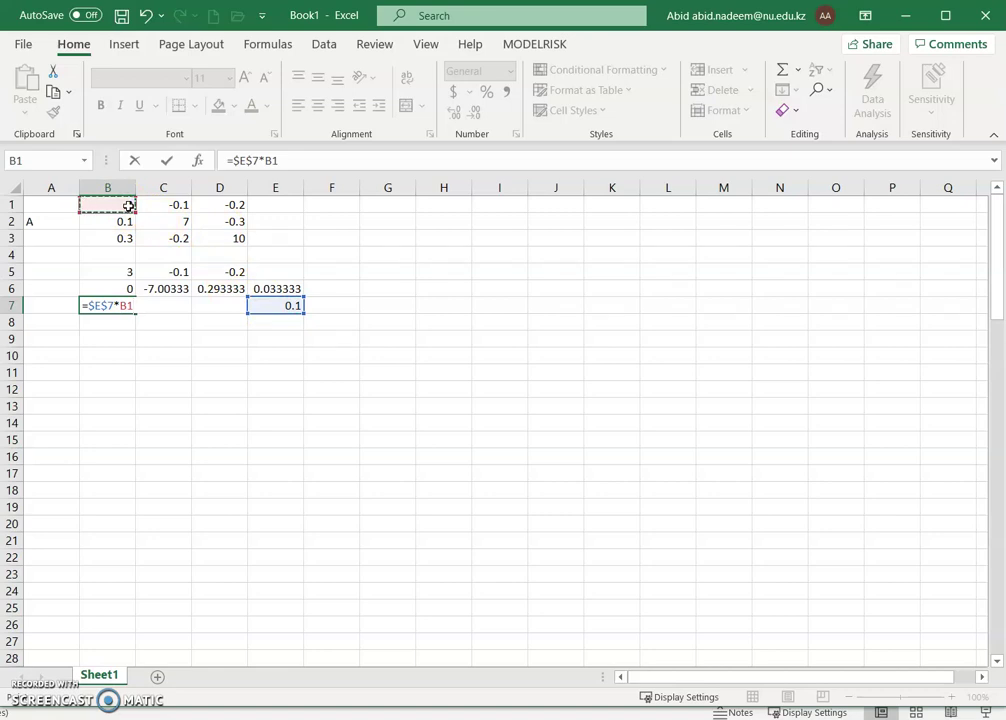
type("-")
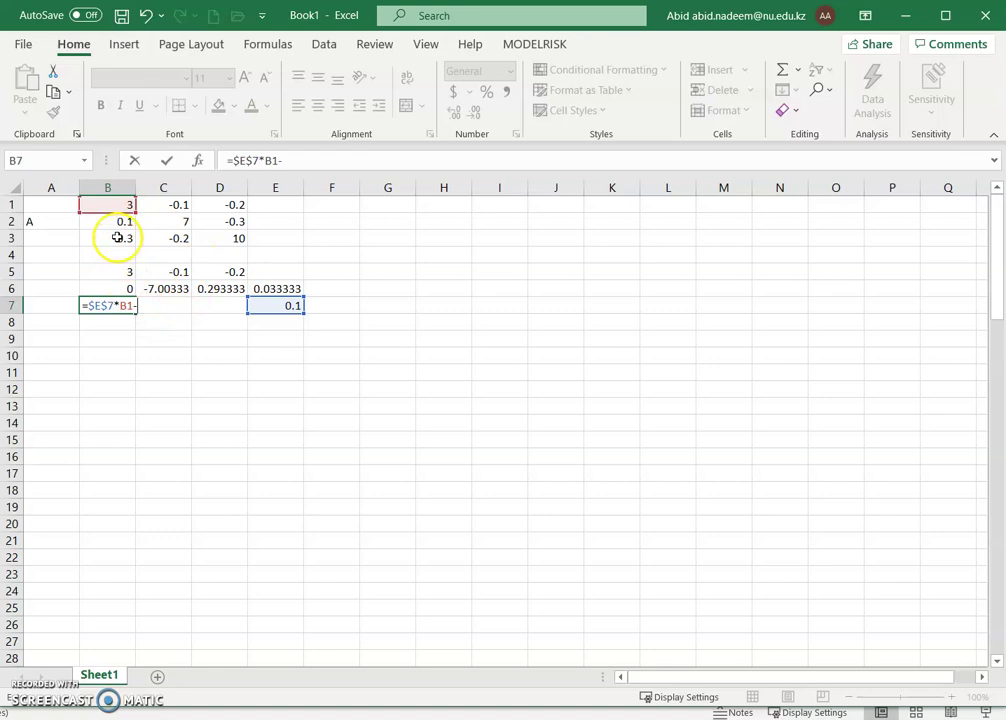
left_click(118, 238)
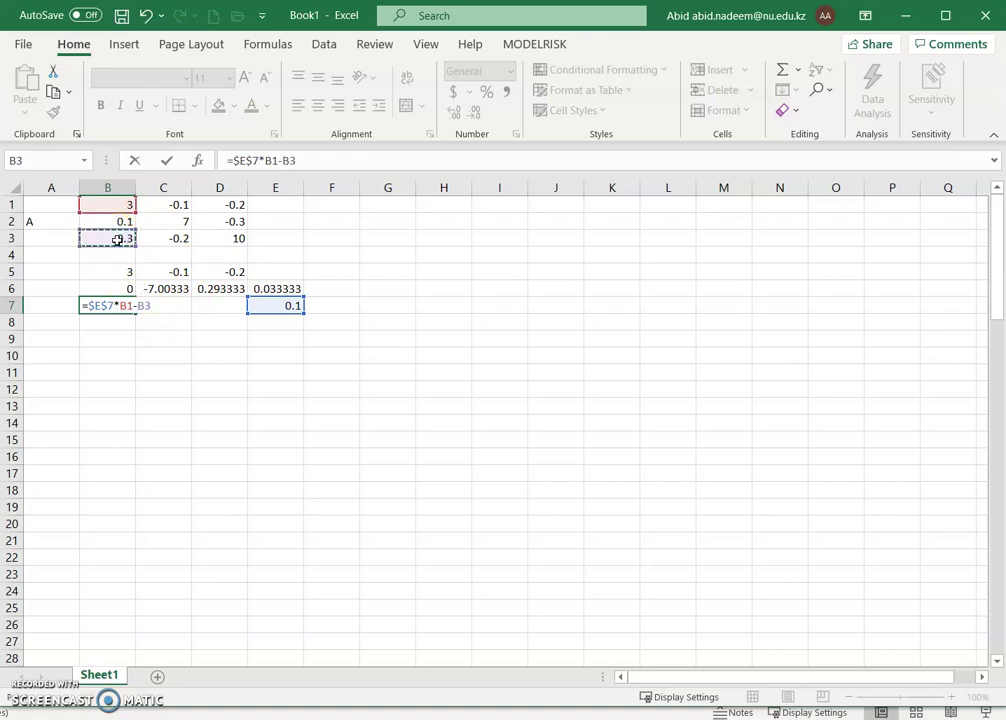
key("Return")
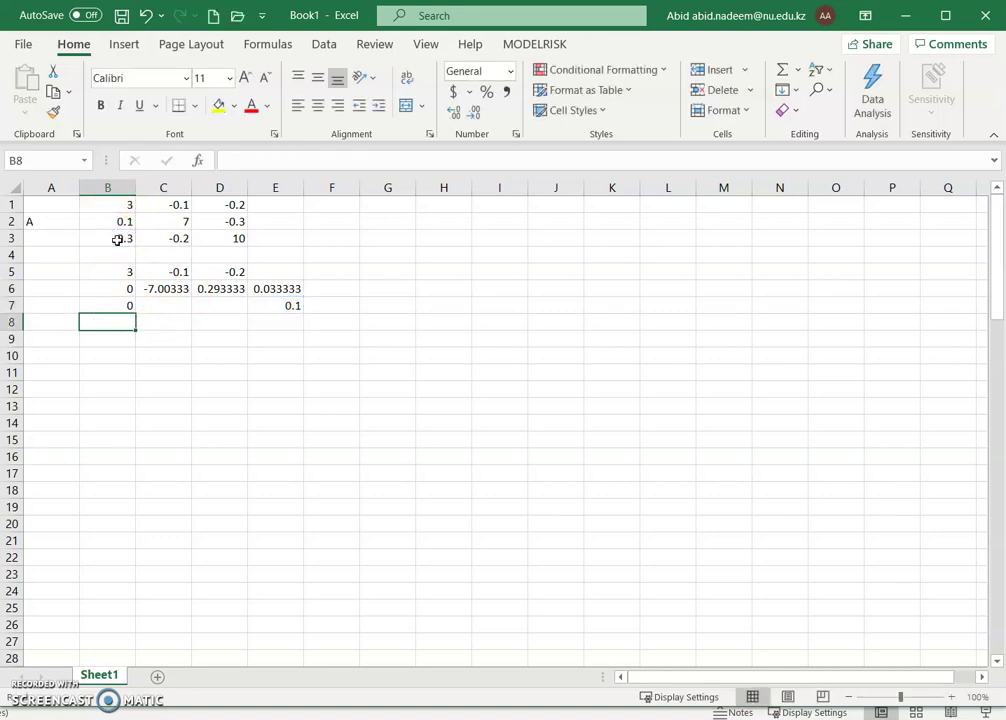
left_click(112, 306)
left_click_drag(136, 312, 245, 328)
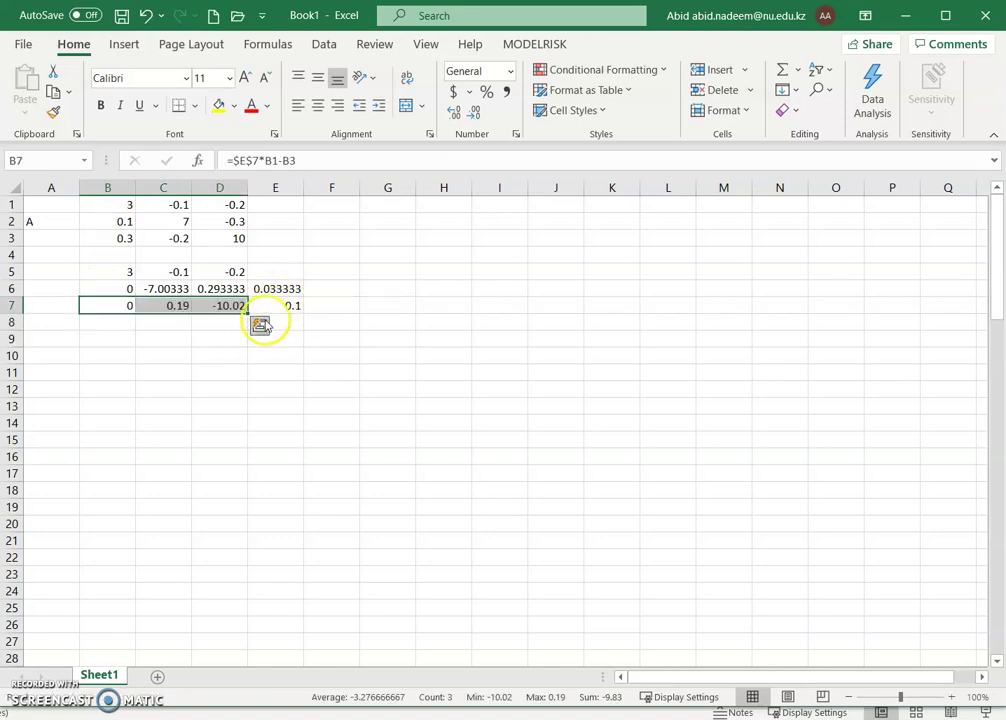
left_click(173, 306)
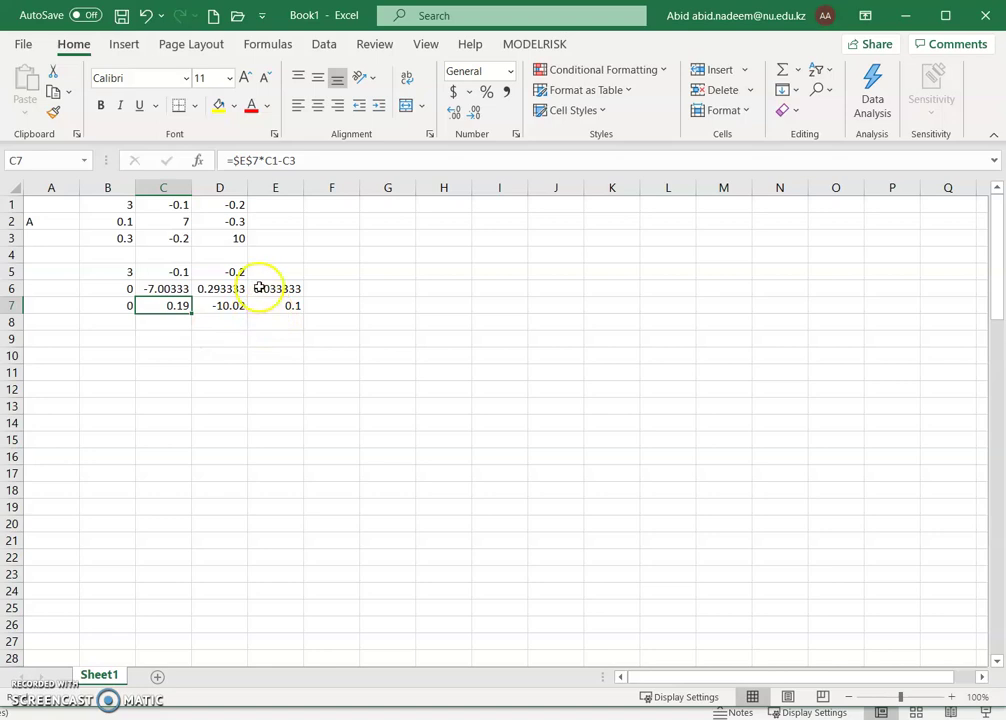
left_click_drag(279, 289, 277, 307)
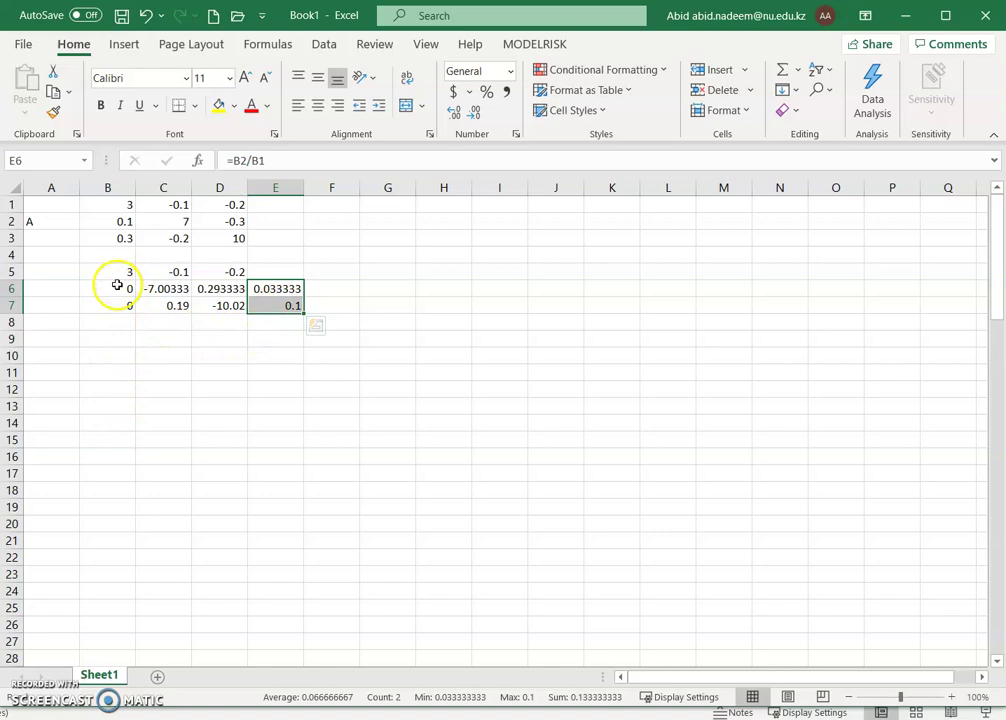
- Enter =B5 in cell B9 and fill it through D10 to carry over the first two rows of the reduced matrix
left_click(122, 337)
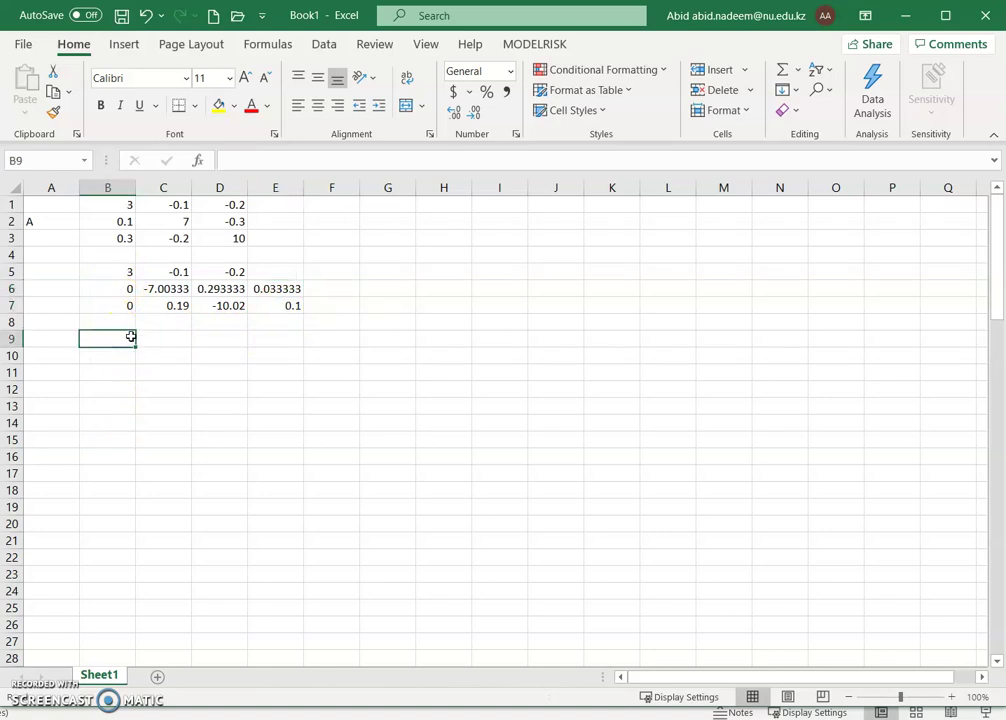
type("=")
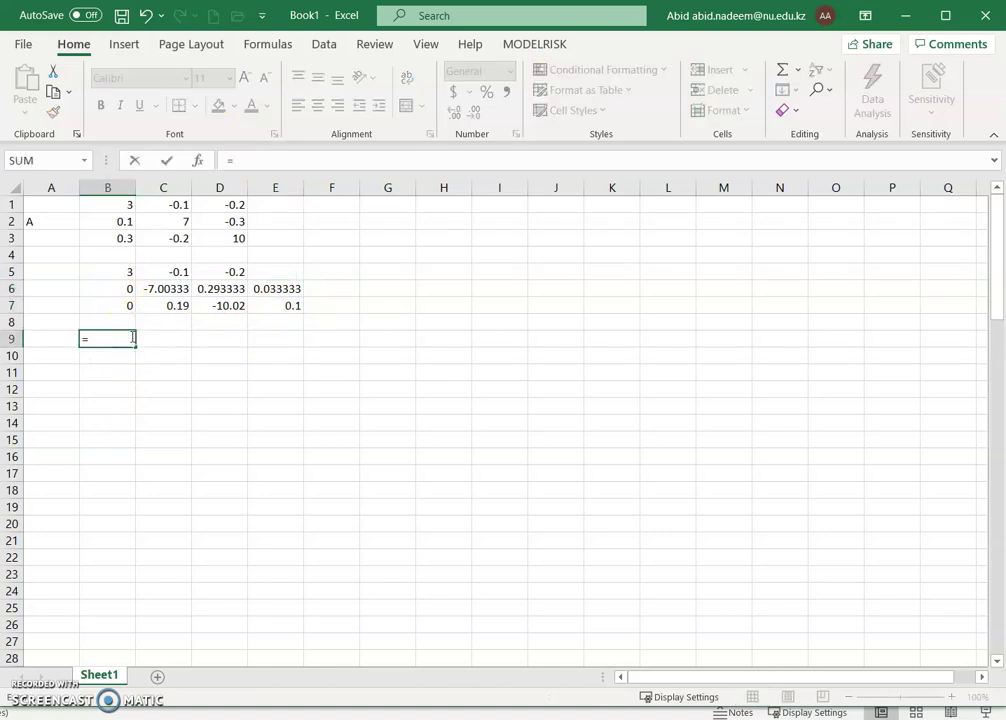
left_click(125, 270)
key("Return")
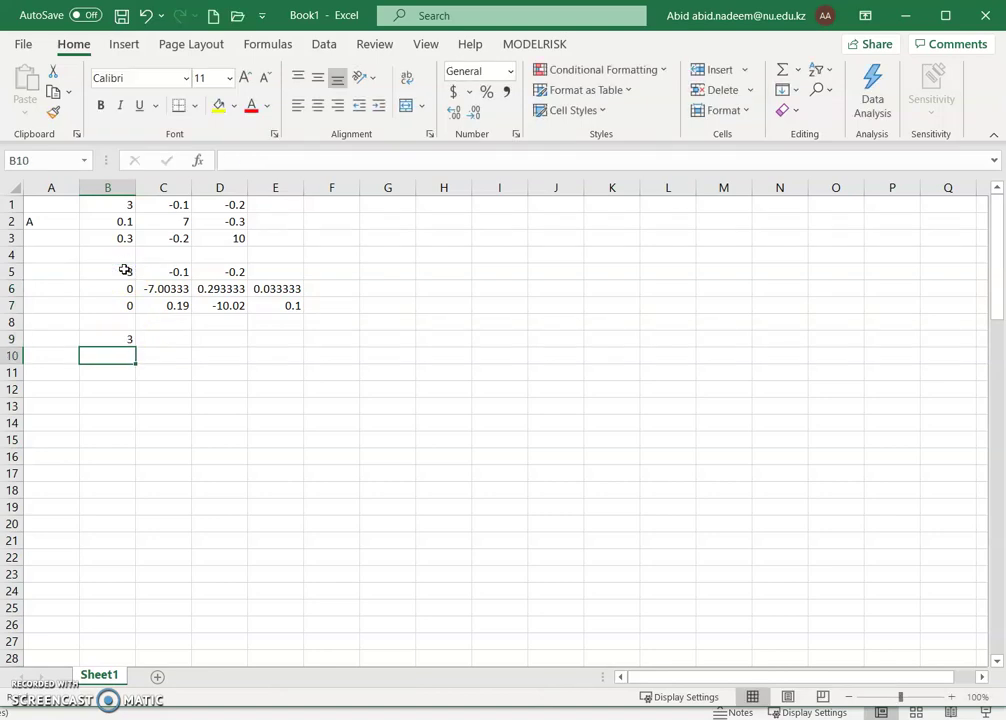
left_click(126, 337)
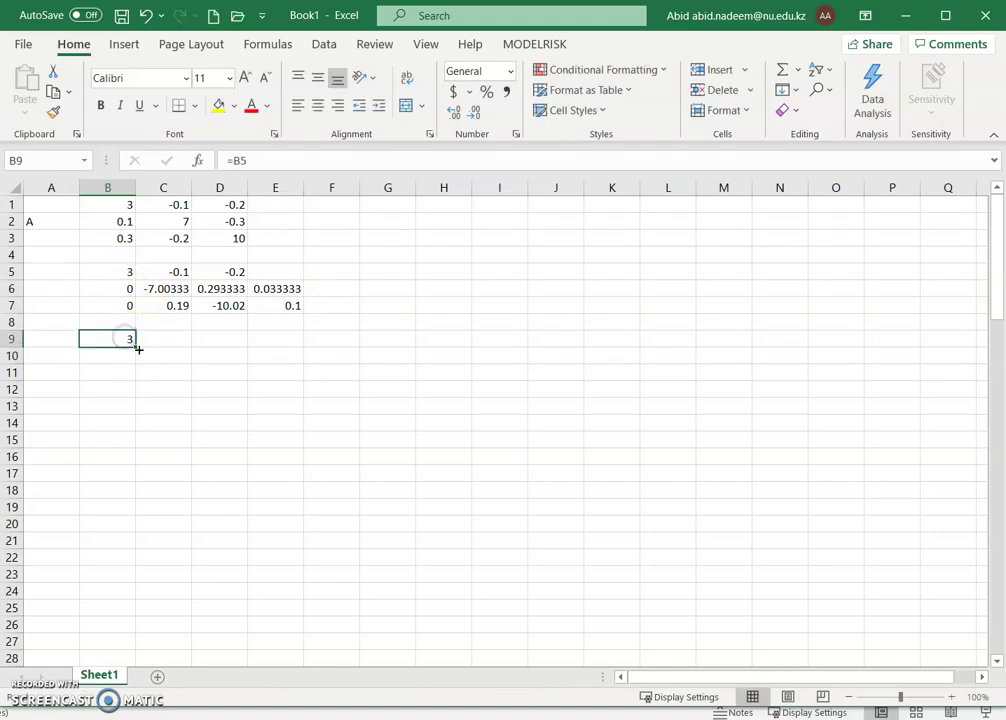
left_click_drag(141, 343, 252, 363)
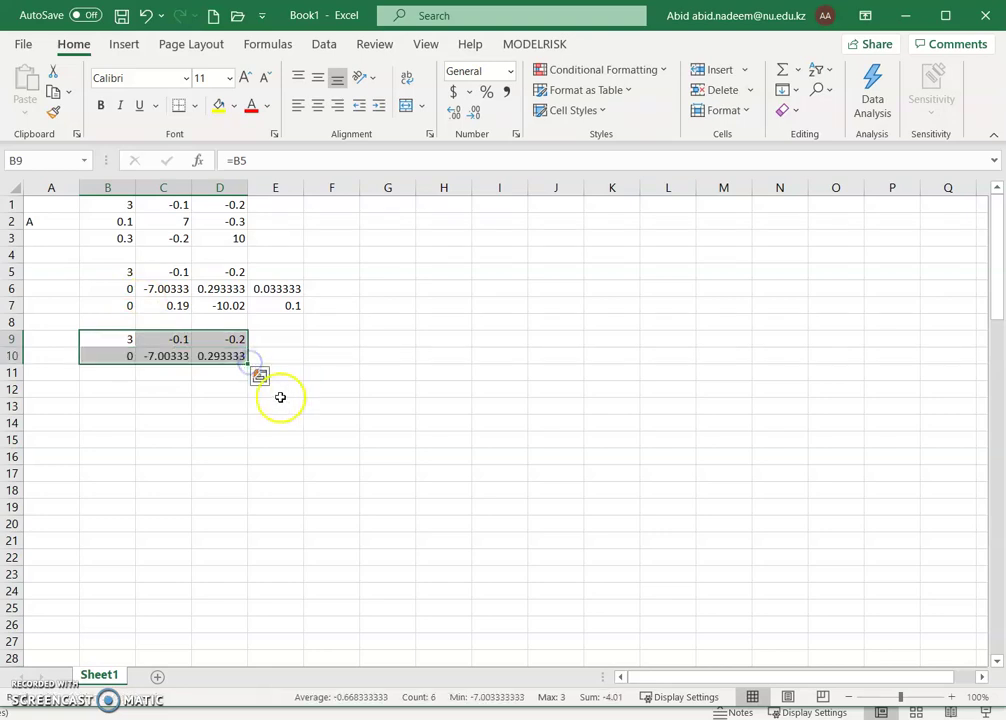
- Calculate the third row's second elimination factor in cell E11 with the formula =C7/C6
left_click(285, 373)
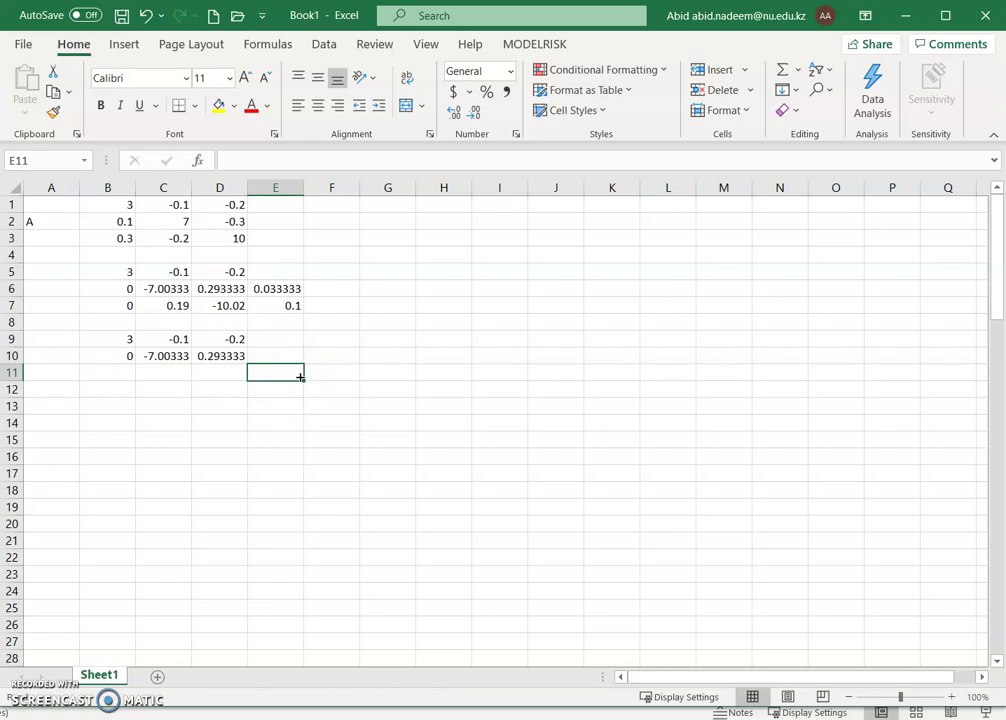
type("=")
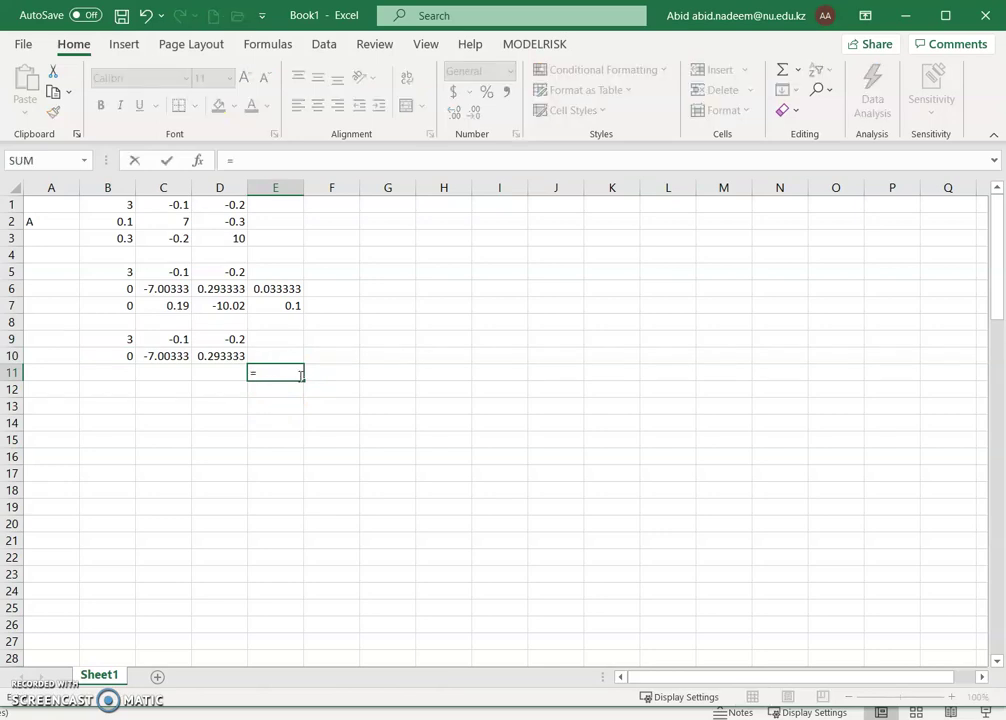
left_click(184, 307)
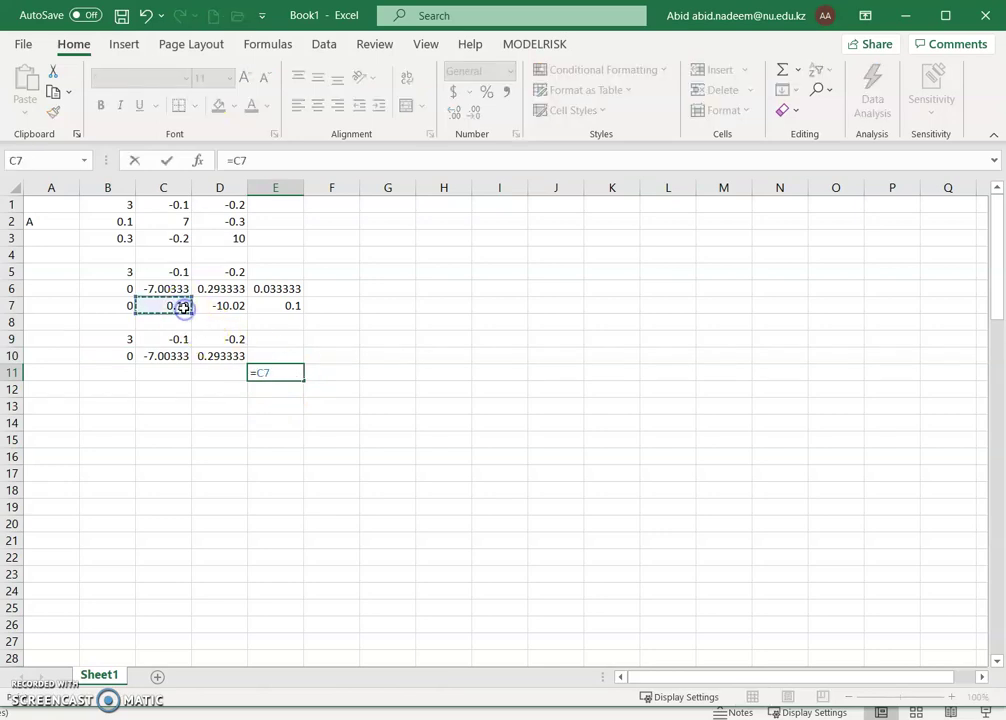
type("/")
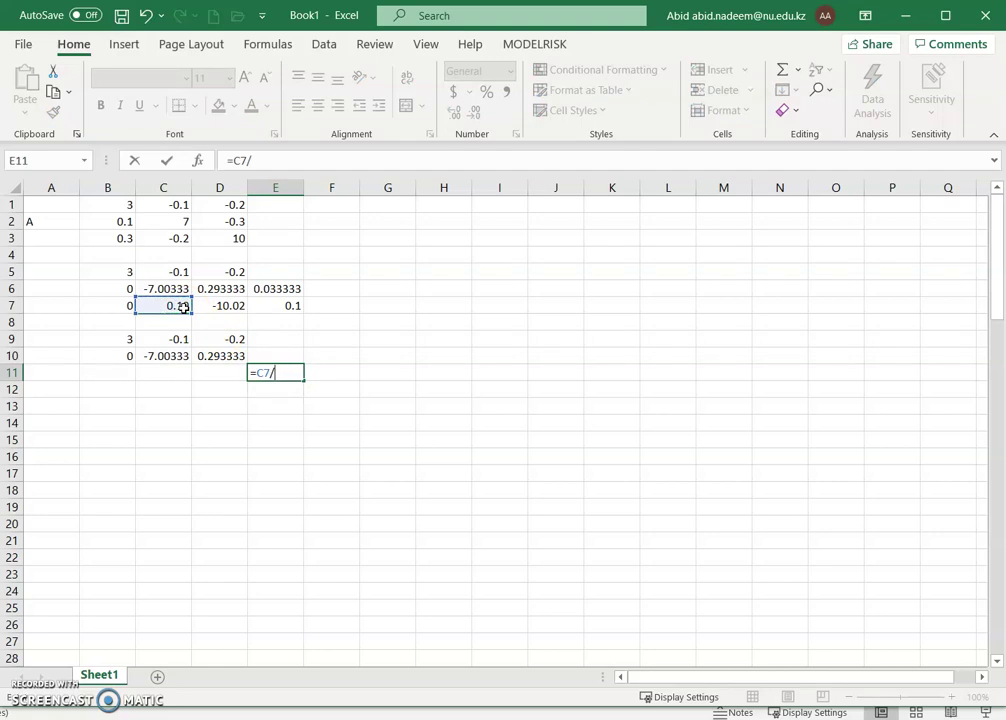
left_click(178, 288)
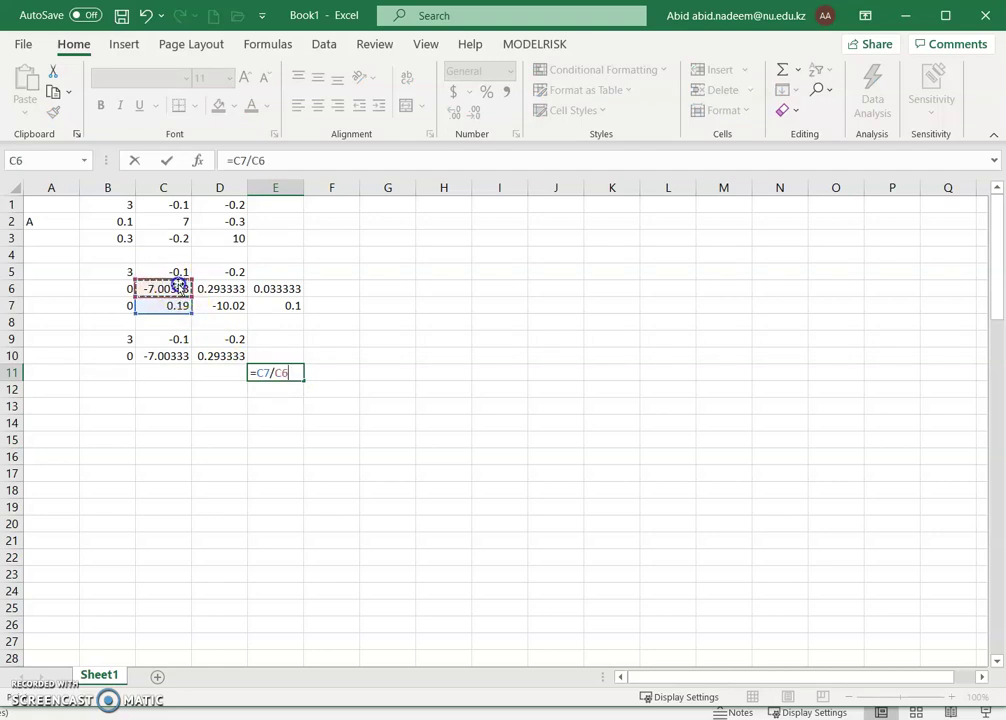
key("Return")
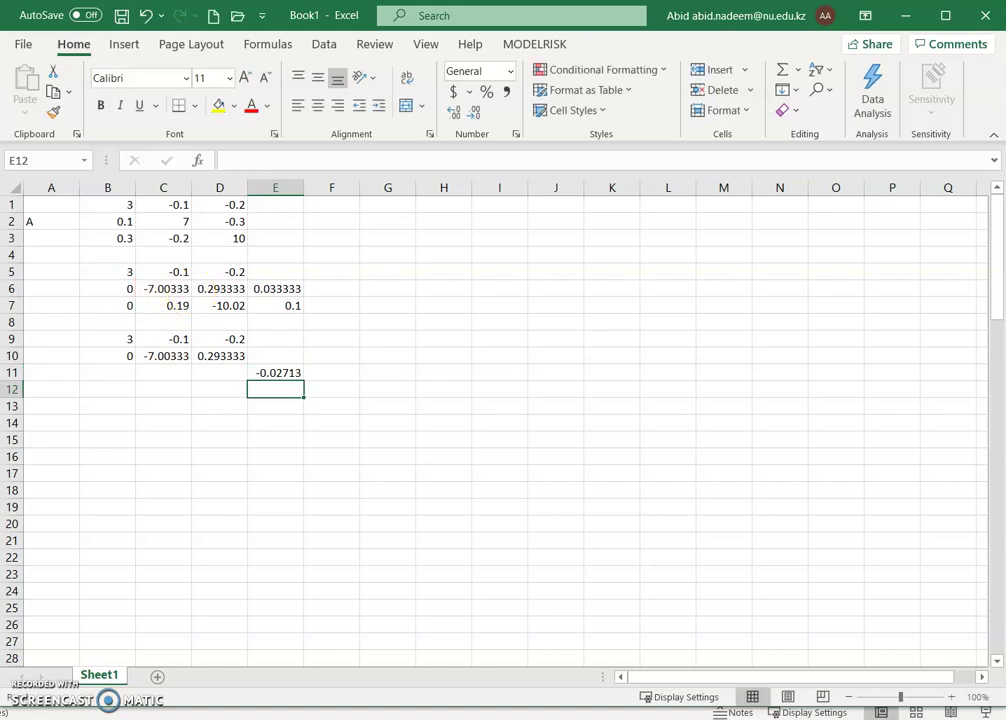
- Enter =$E$11*C6-C7 in cell C11 and fill it across to D11 to eliminate the third row's second element
left_click(168, 372)
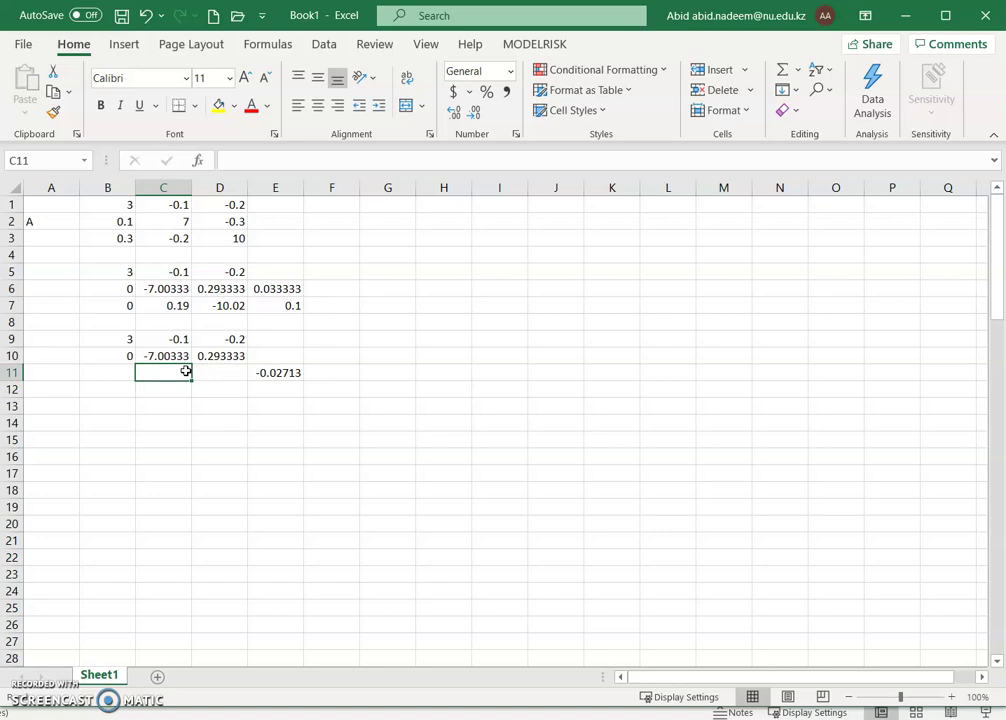
type("=")
left_click(285, 373)
key("F4")
type("*")
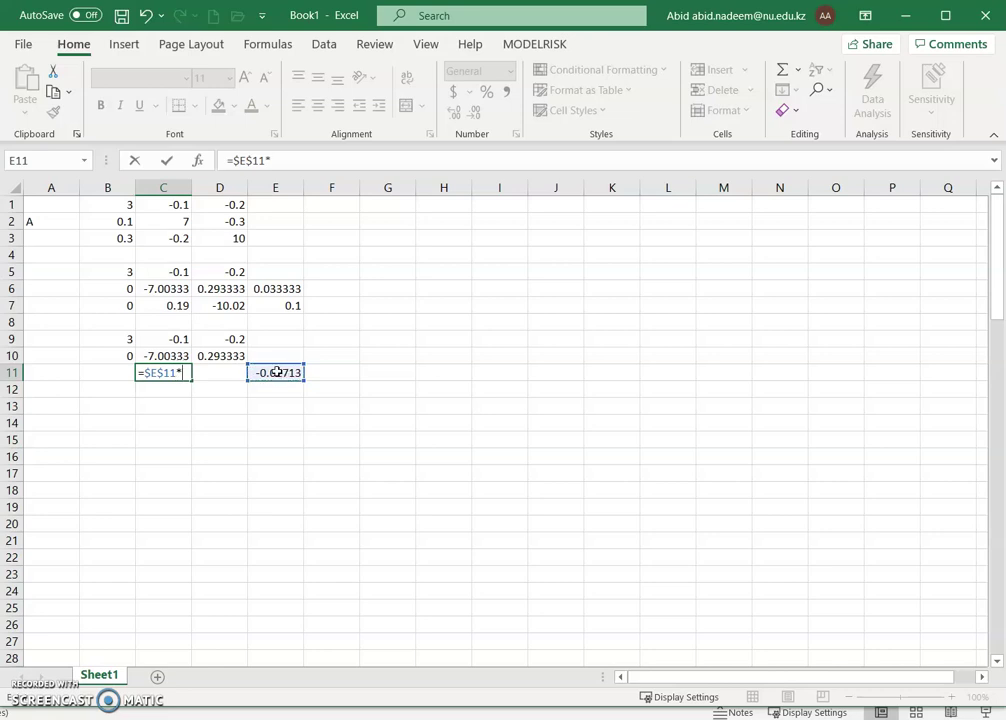
left_click(159, 289)
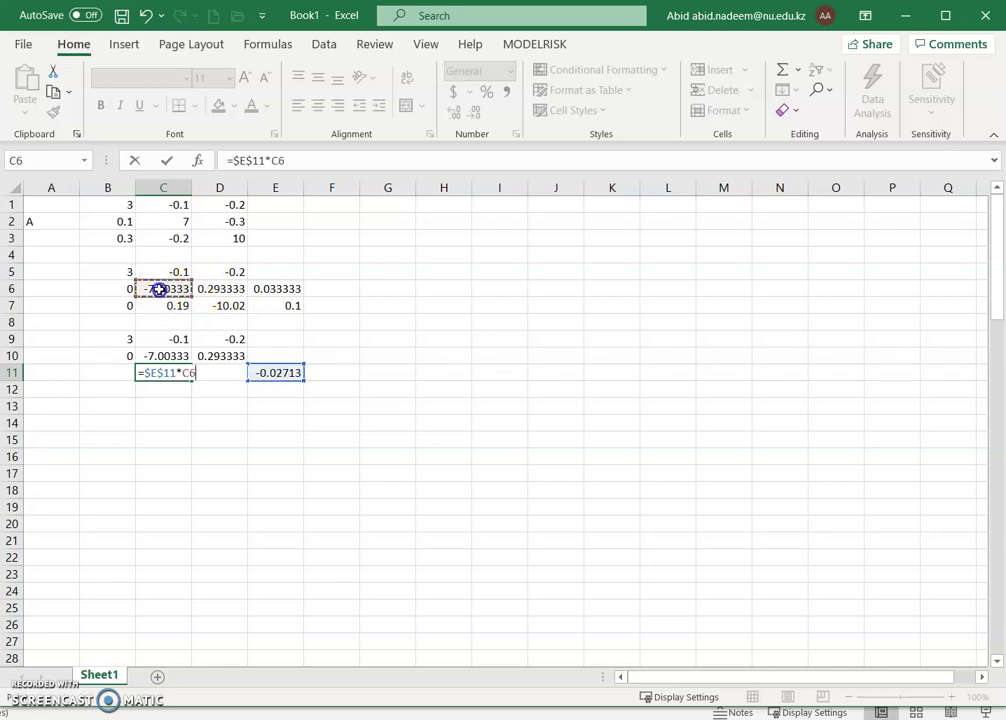
type("-")
left_click(169, 305)
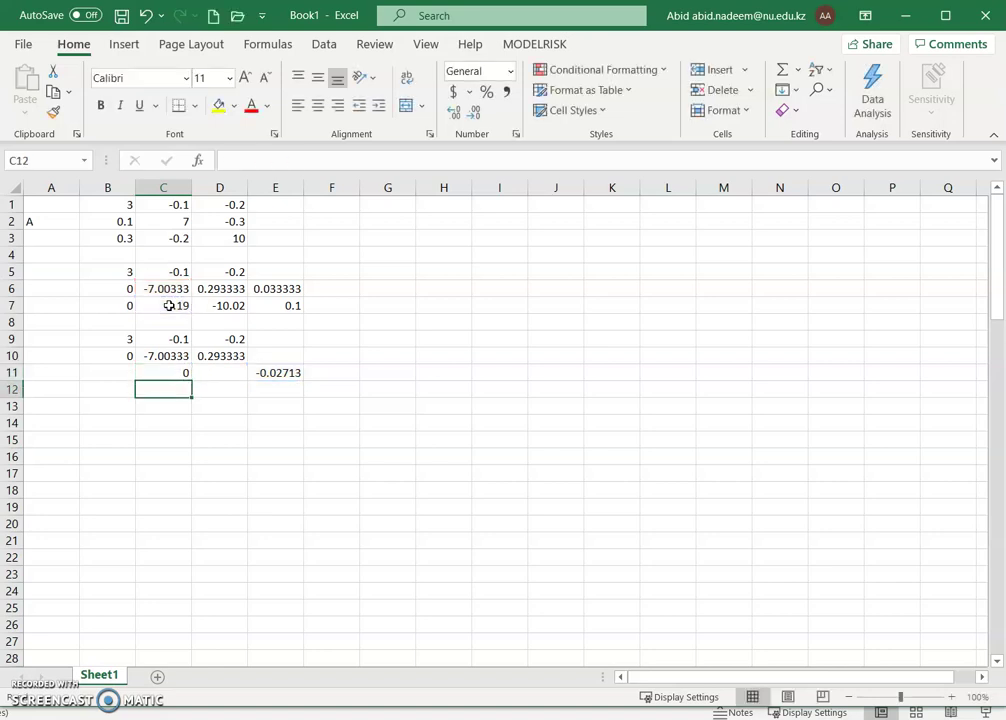
left_click(181, 371)
left_click_drag(191, 378, 218, 372)
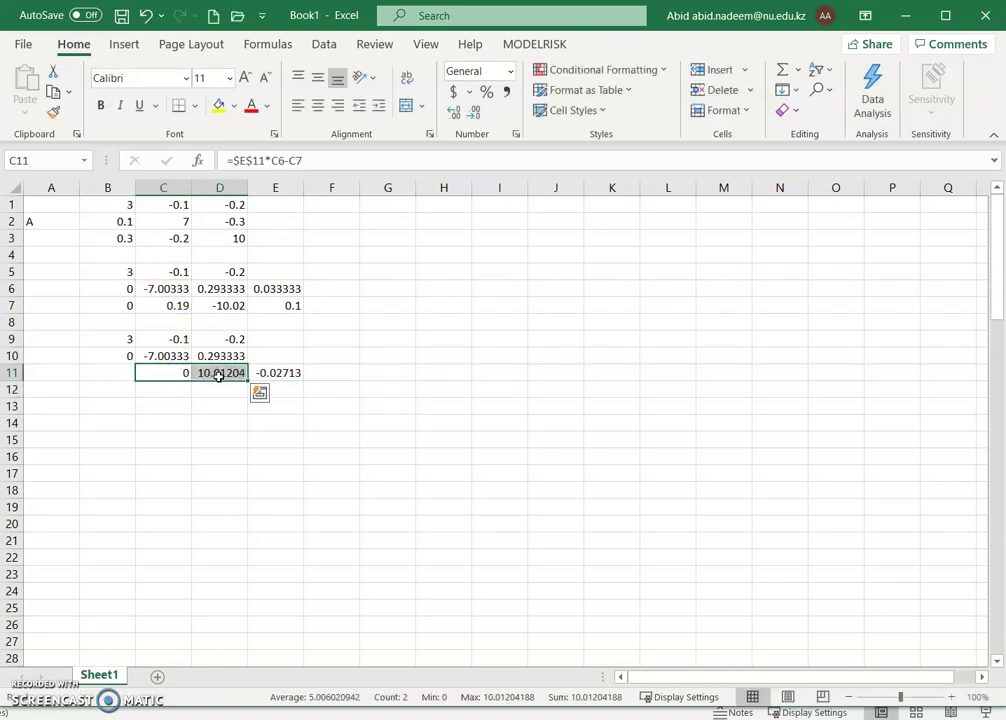
right_click(218, 376)
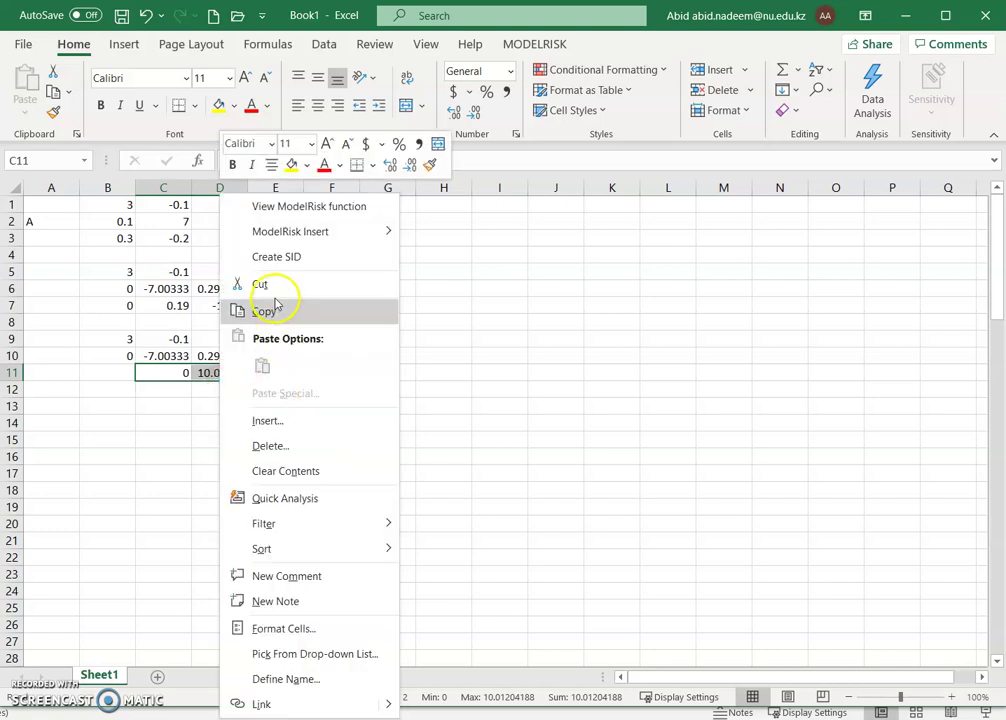
left_click(132, 360)
left_click(123, 369)
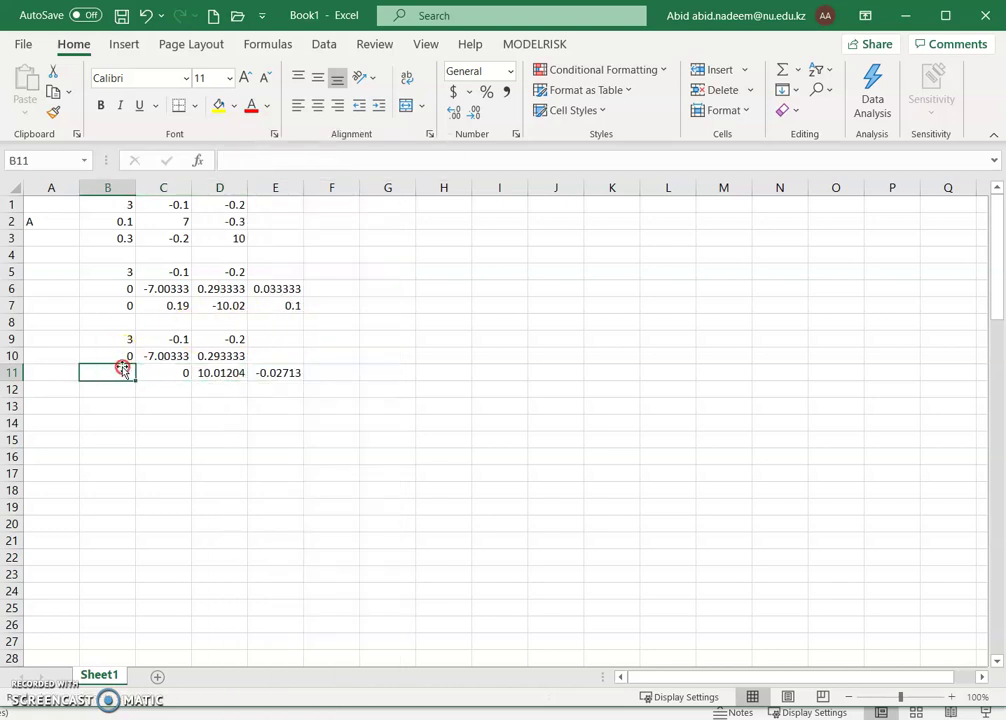
right_click(125, 375)
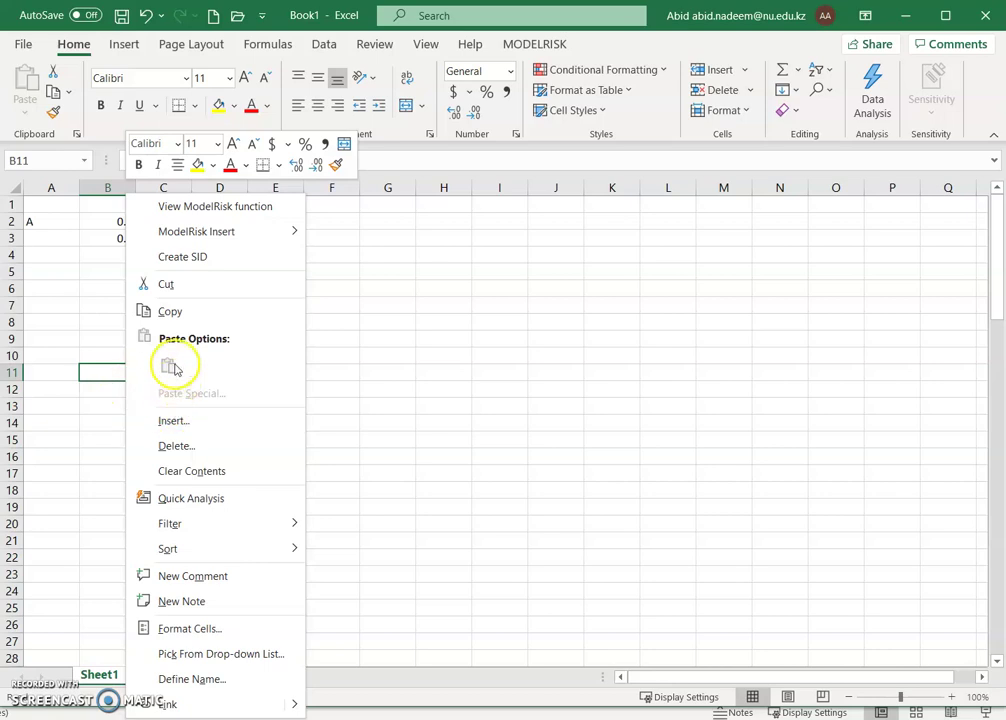
left_click(108, 372)
- Copy the formula from cell D11 into B11 to complete the third row of the upper triangular matrix
left_click(204, 373)
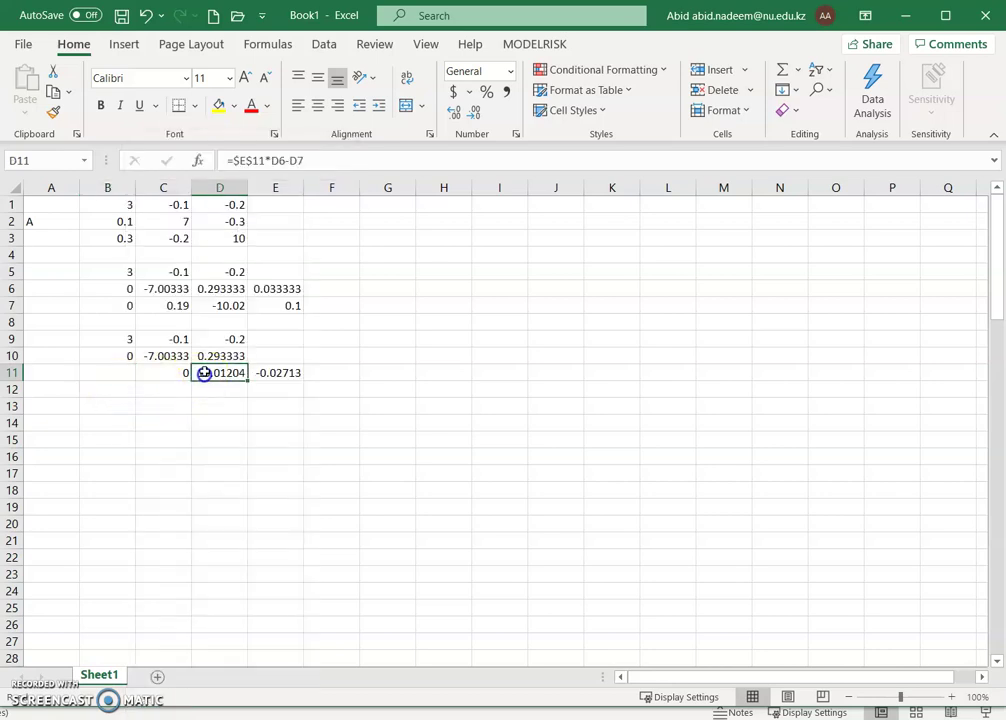
key("ctrl+c")
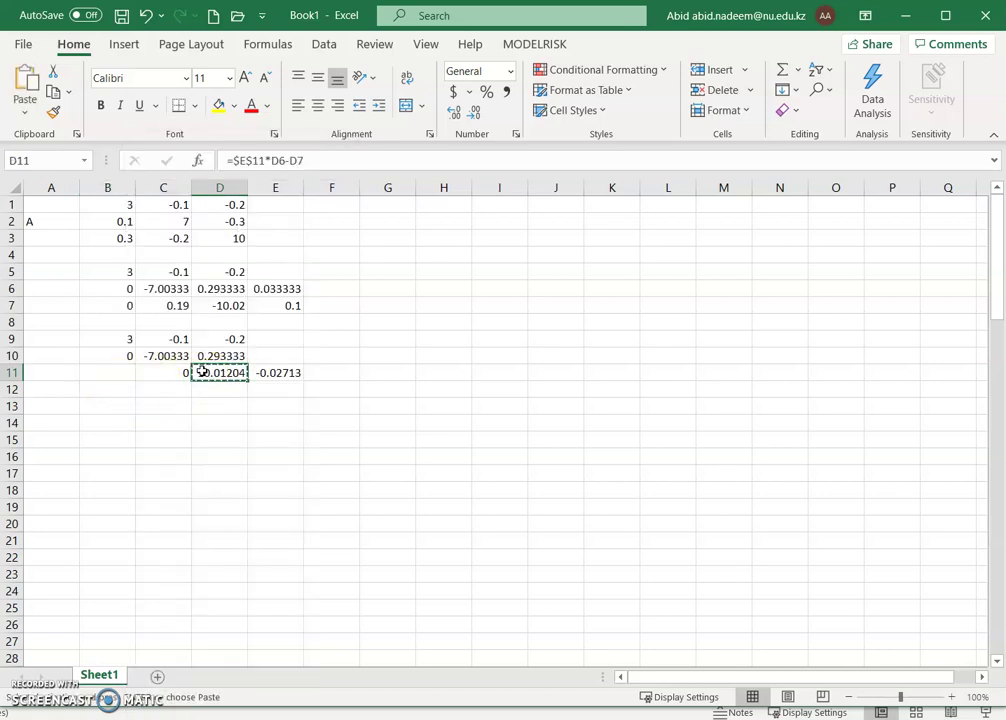
key("Left")
key("Left")
key("ctrl+v")
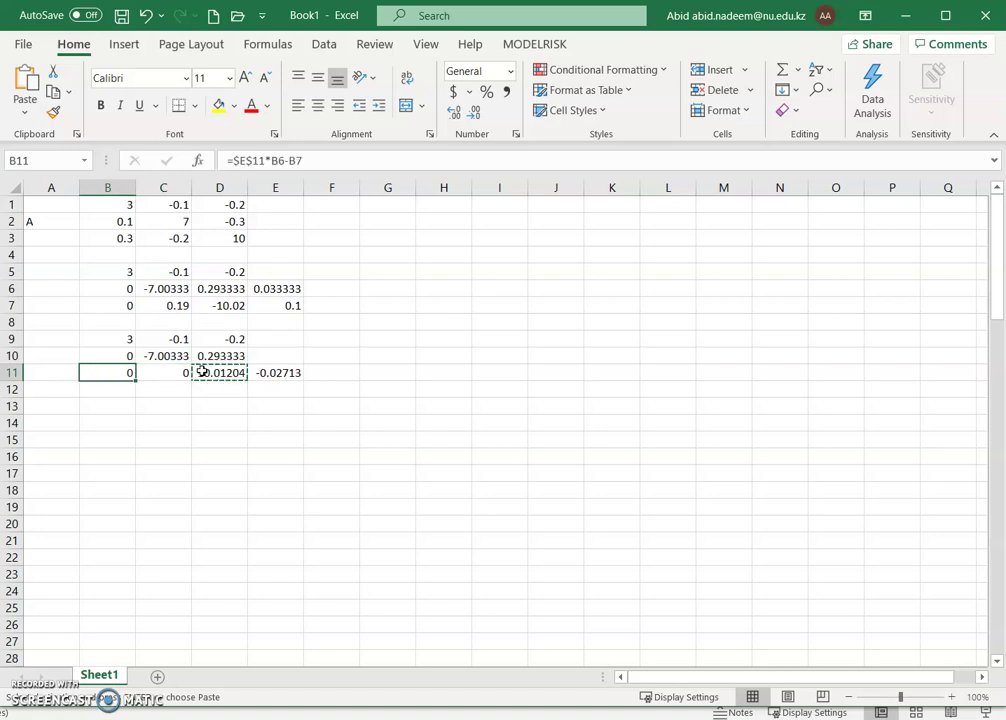
left_click(292, 405)
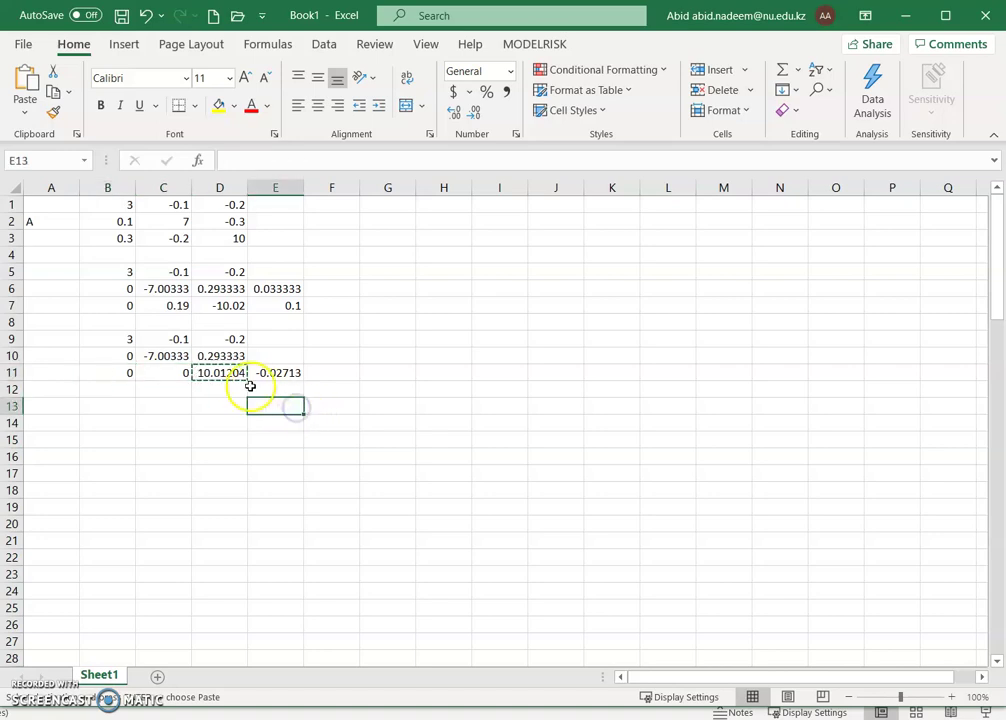
- Enter =E6 in cell F9 to carry over the second row's elimination factor
left_click_drag(130, 341, 207, 368)
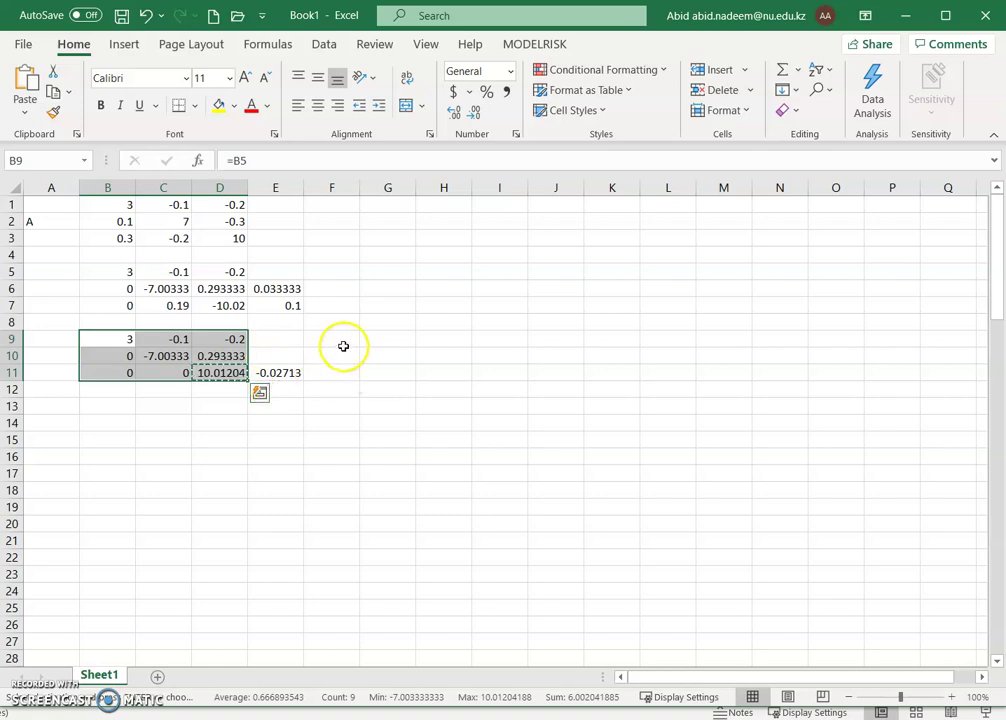
left_click(347, 339)
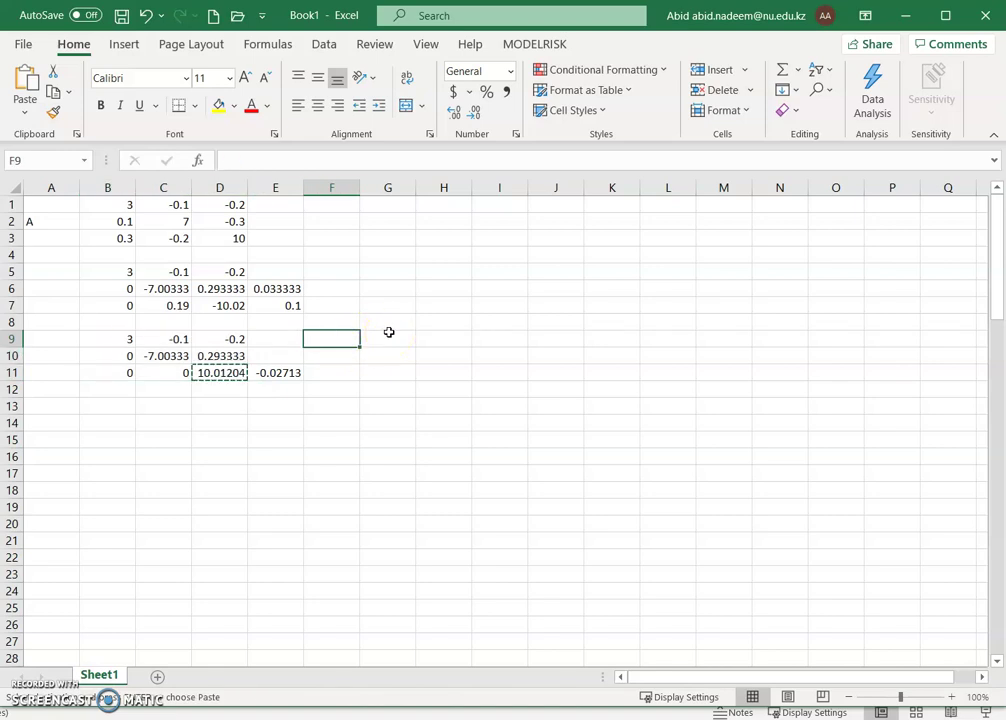
type("=")
key("Up")
key("Up")
key("Up")
key("Left")
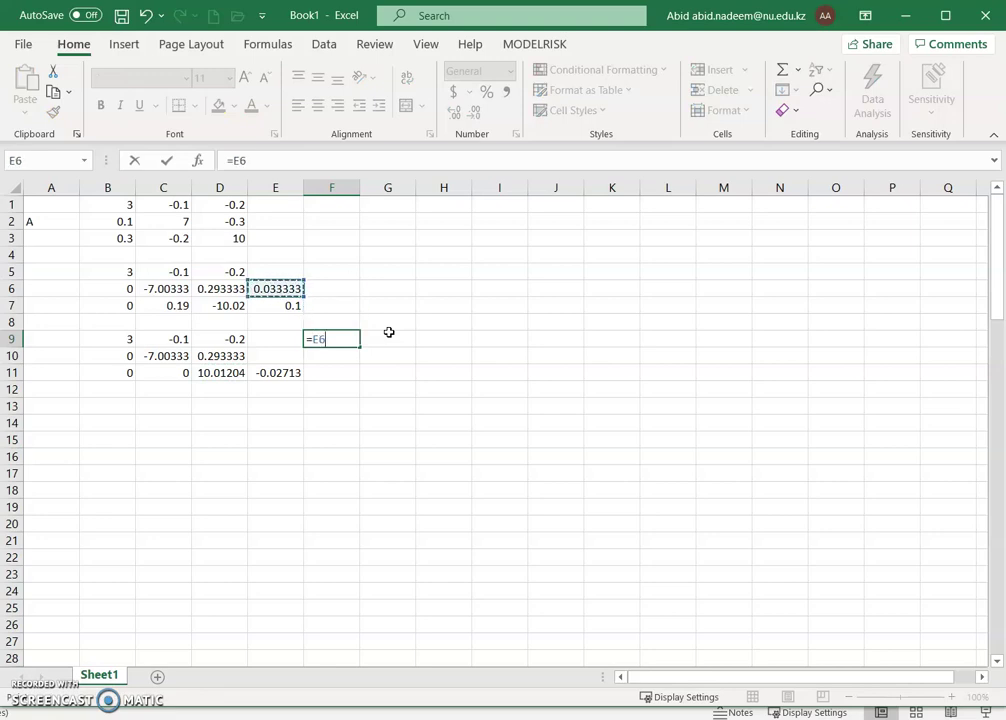
key("Return")
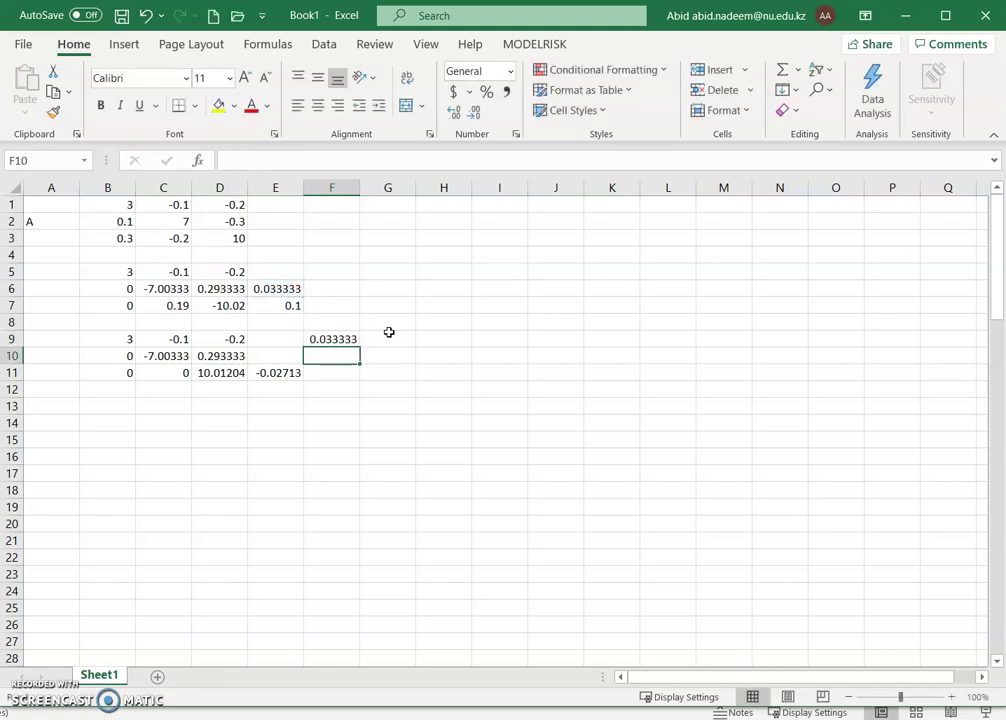
- Enter =E7 in cell F10 to carry over the third row's first elimination factor
type("=")
key("Up")
key("Up")
key("Up")
key("Left")
type("=")
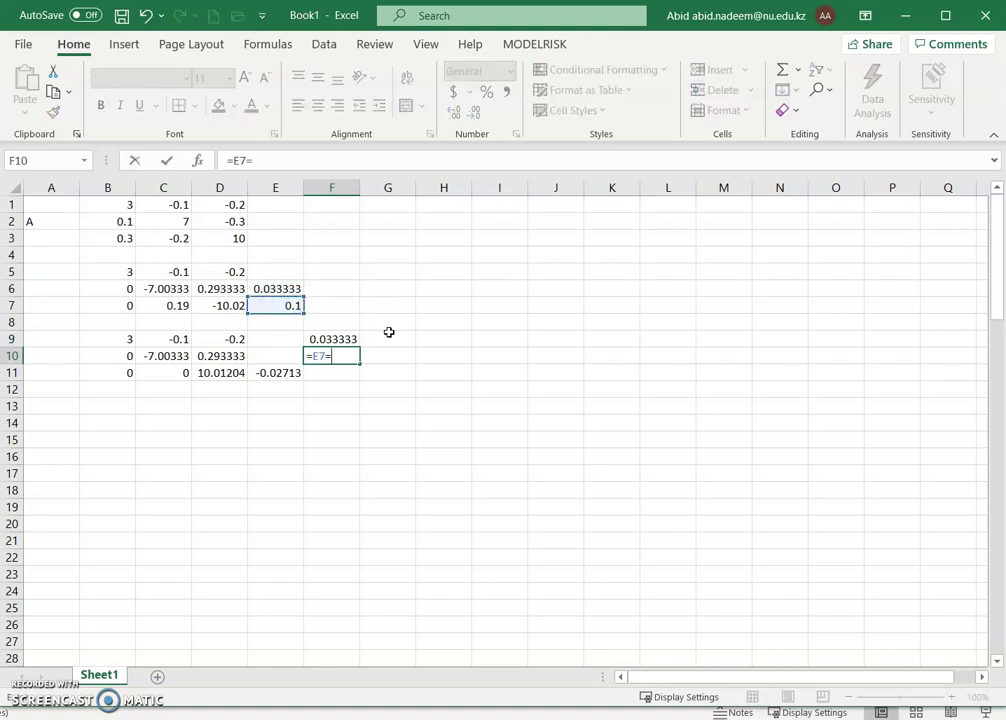
key("Return")
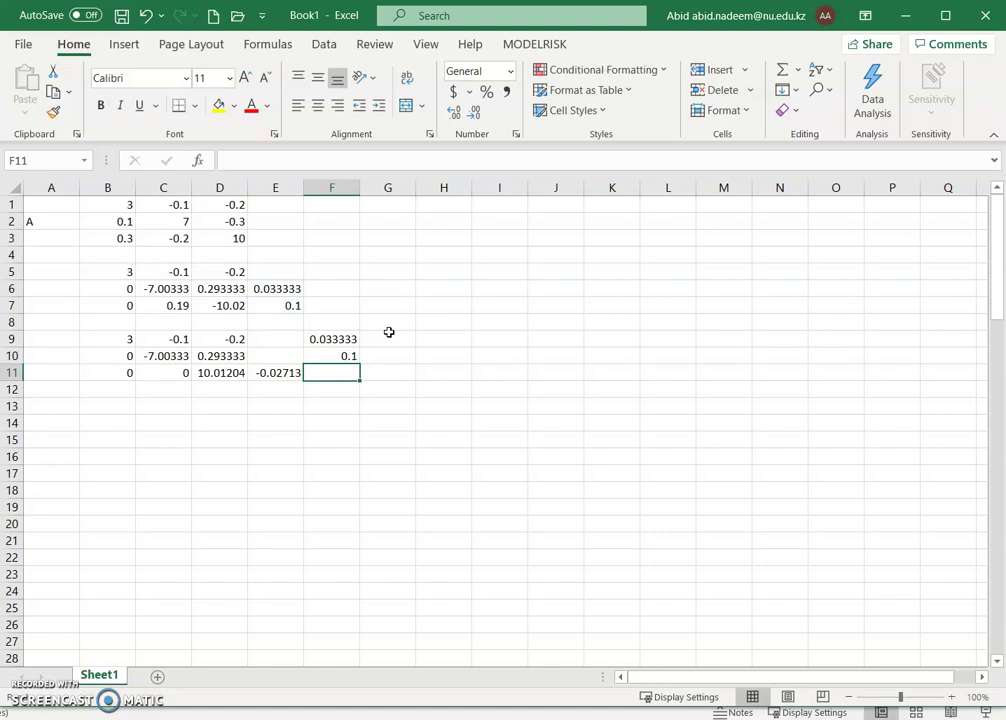
- Move the two factor formulas in F9:F10 down one row to F10:F11
key("Up")
key("Up")
key("Up")
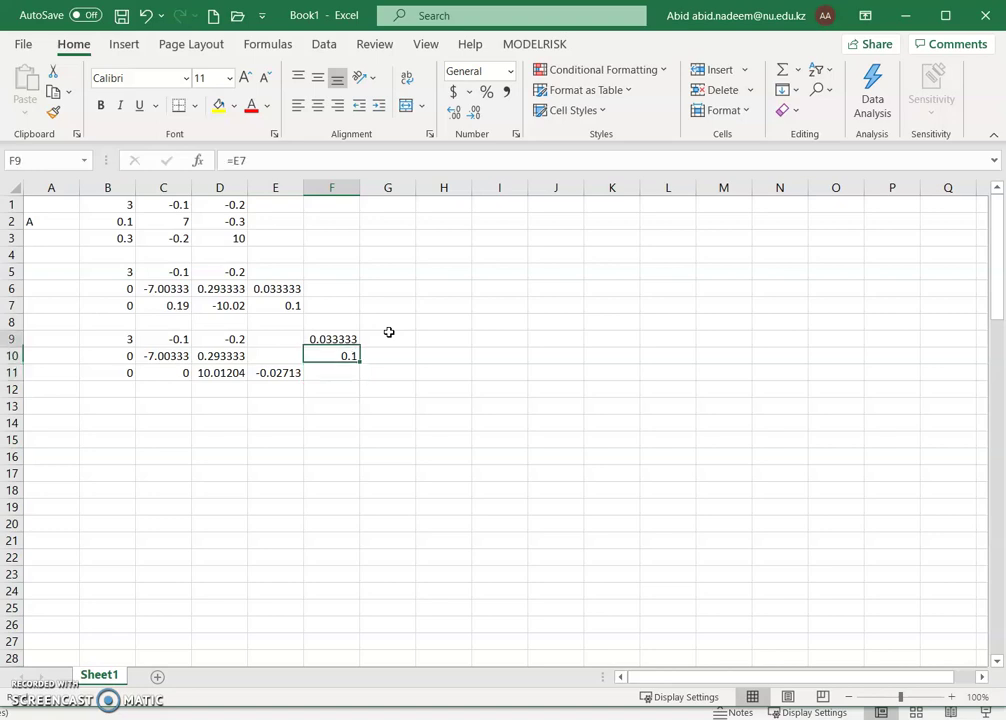
key("Down")
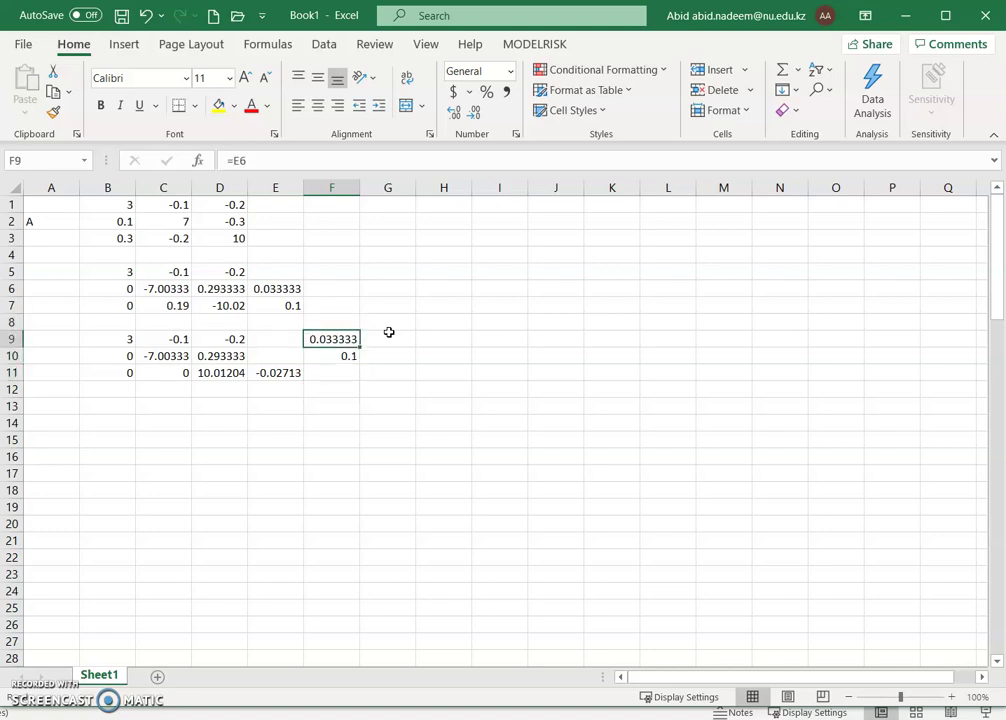
left_click_drag(341, 343, 341, 373)
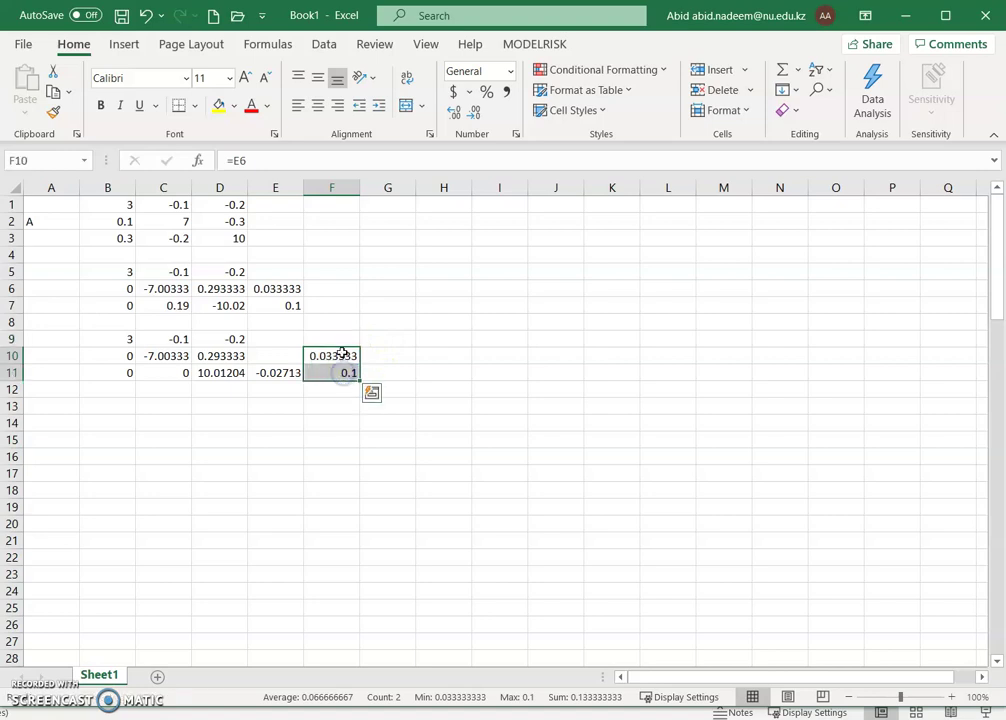
- Enter 1, 0 and 0 in cells F9 to H9 as the first row of the lower triangular matrix
left_click(337, 338)
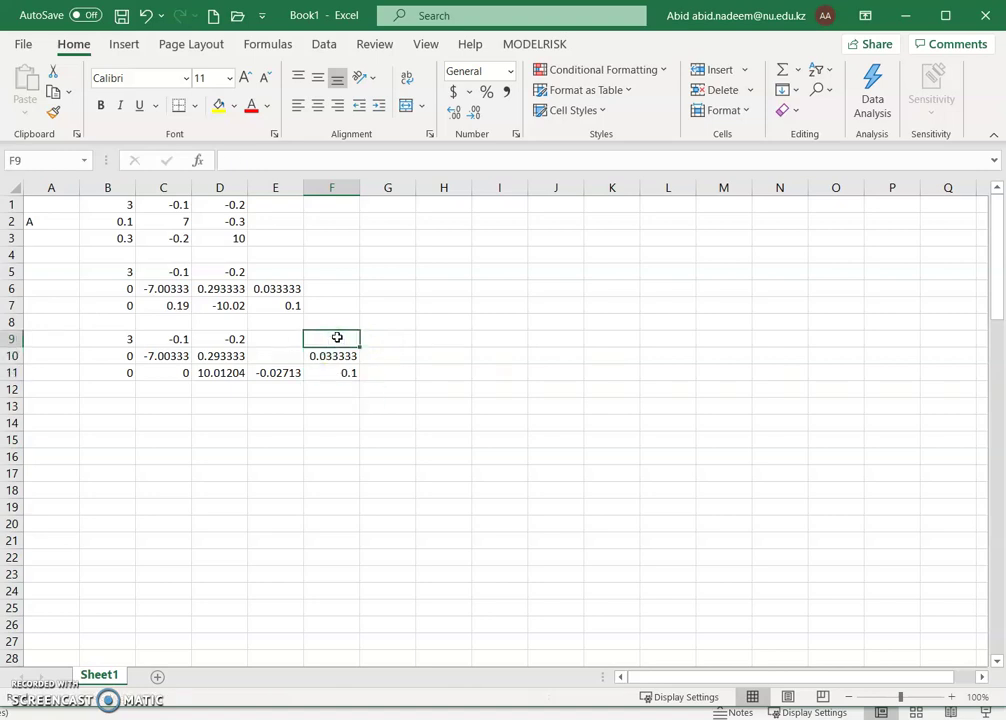
type("1")
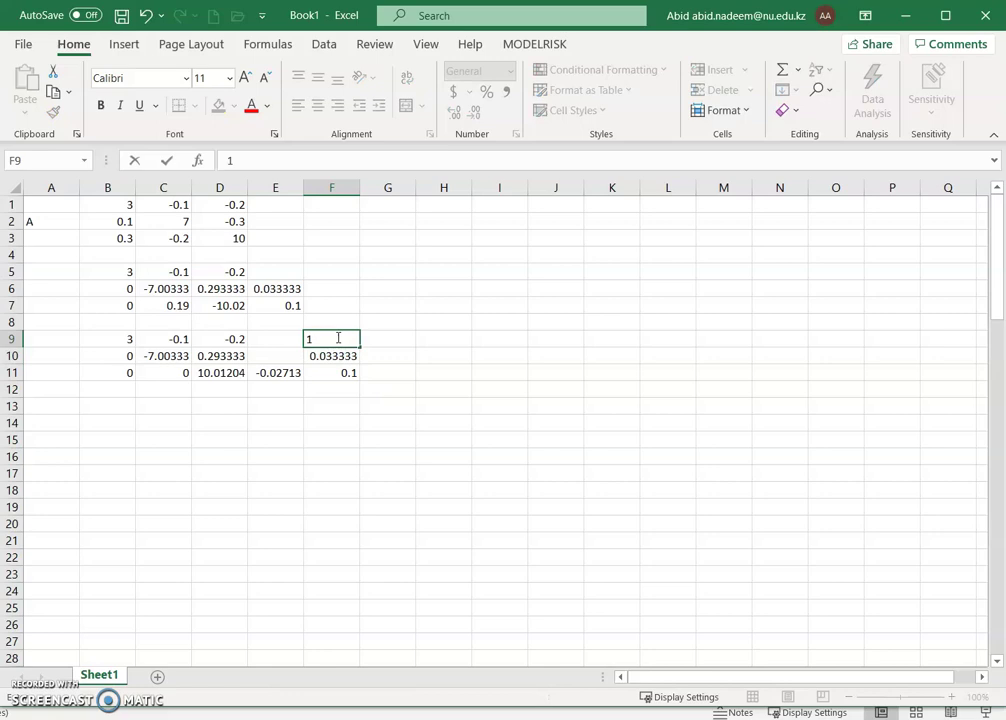
key("Tab")
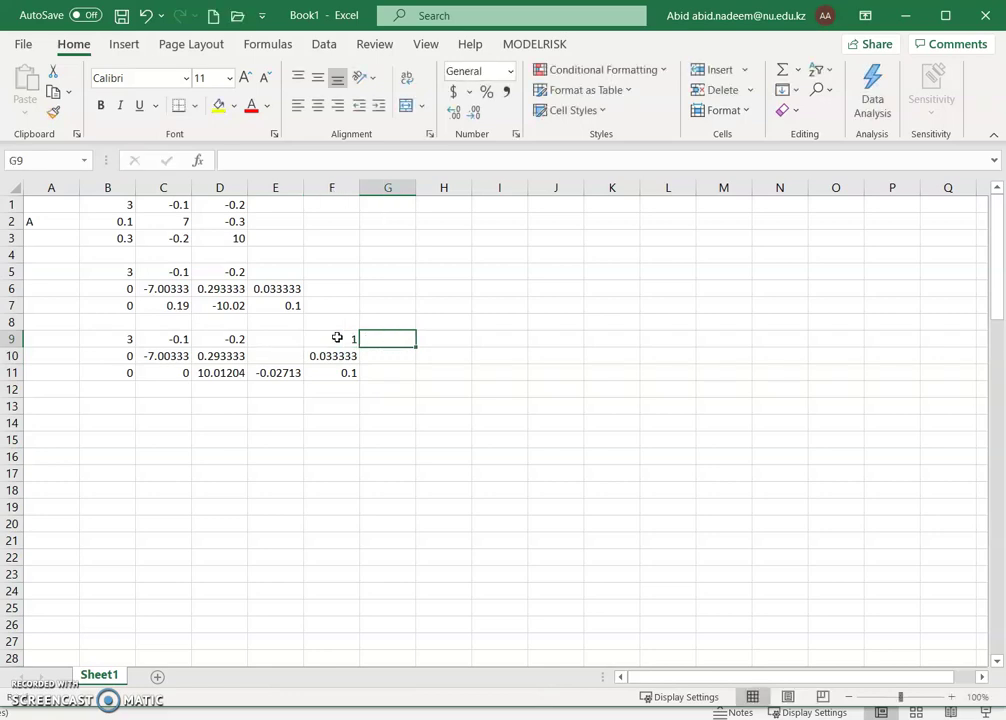
type("0")
key("Tab")
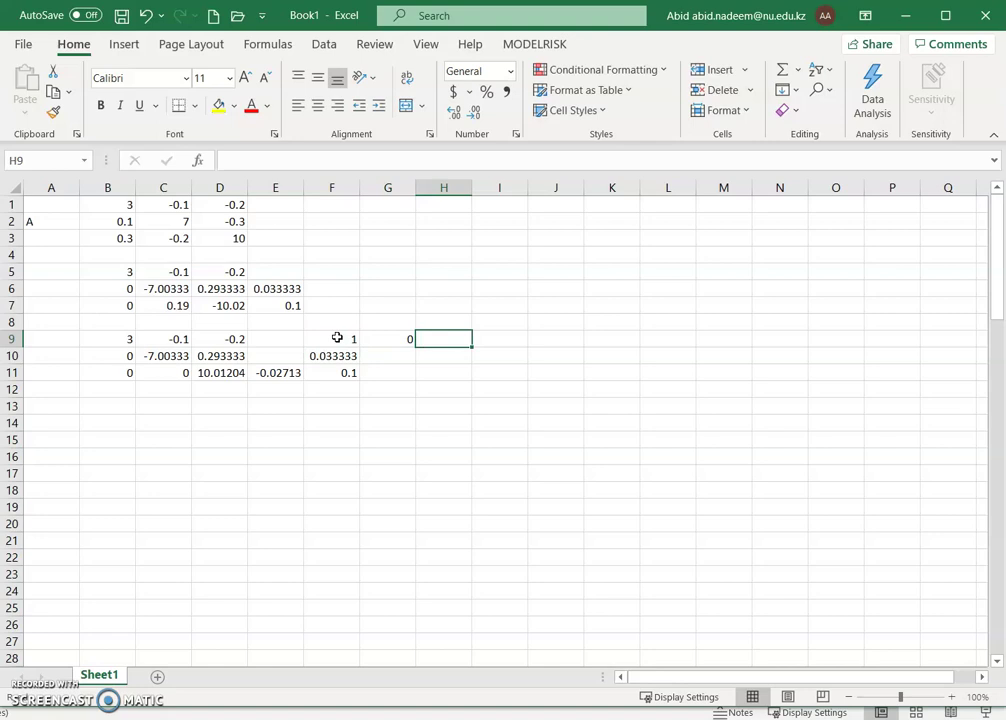
type("0")
key("Return")
- Complete the lower triangular matrix's second row with 1 in cell G10 and 0 in cell H10
key("Left")
key("Left")
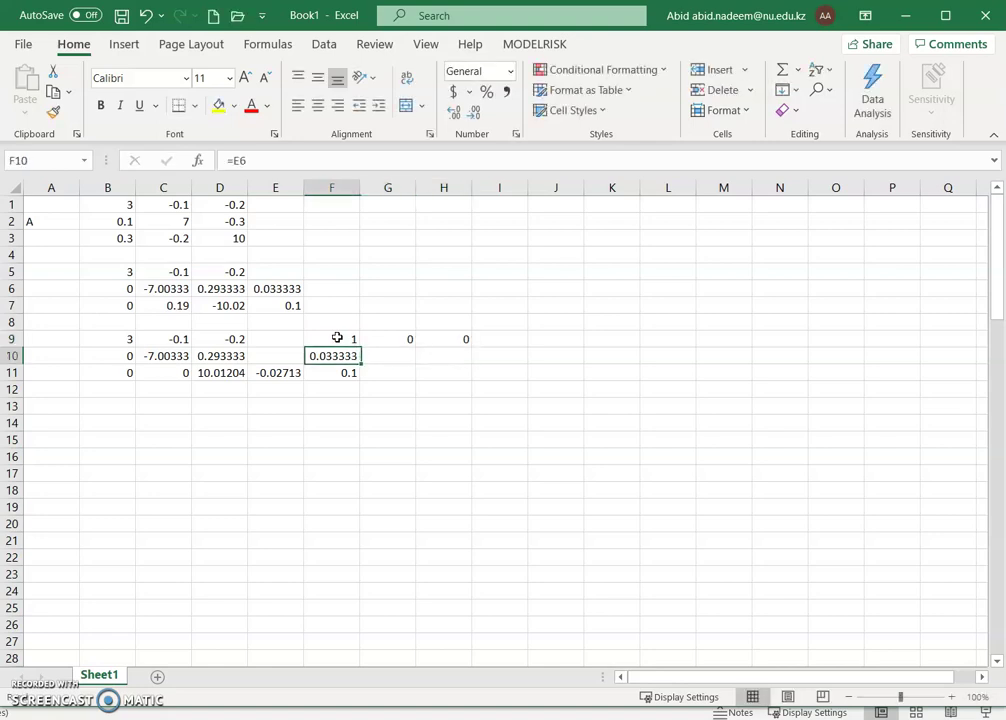
key("Right")
type("1")
key("Tab")
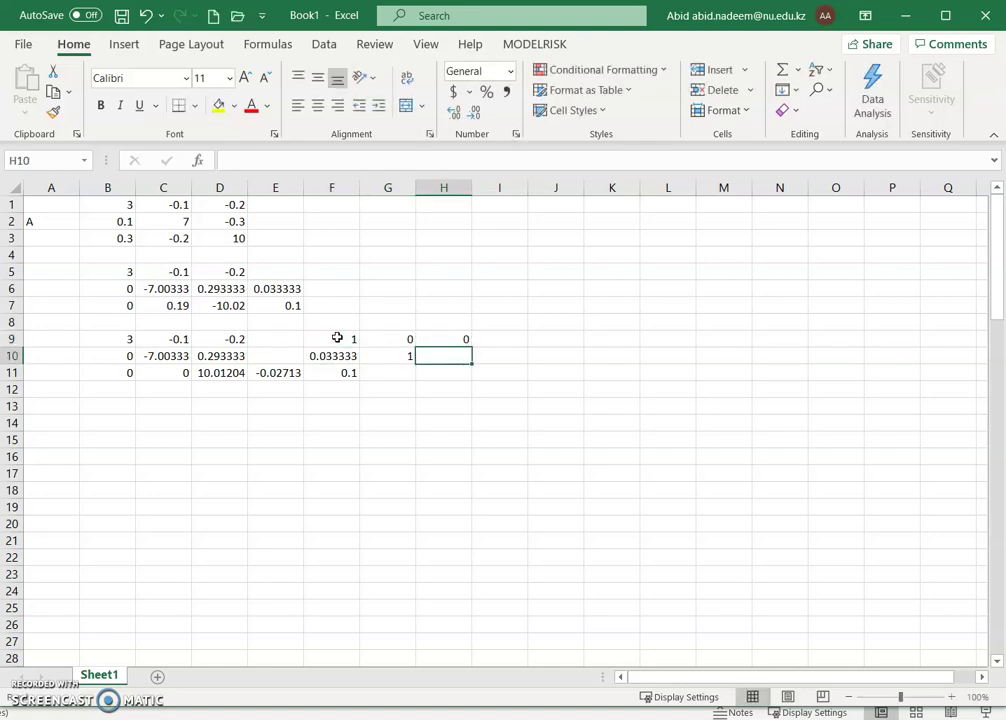
type("0")
key("Return")
- Enter the formula =F11 in cell G11
key("Left")
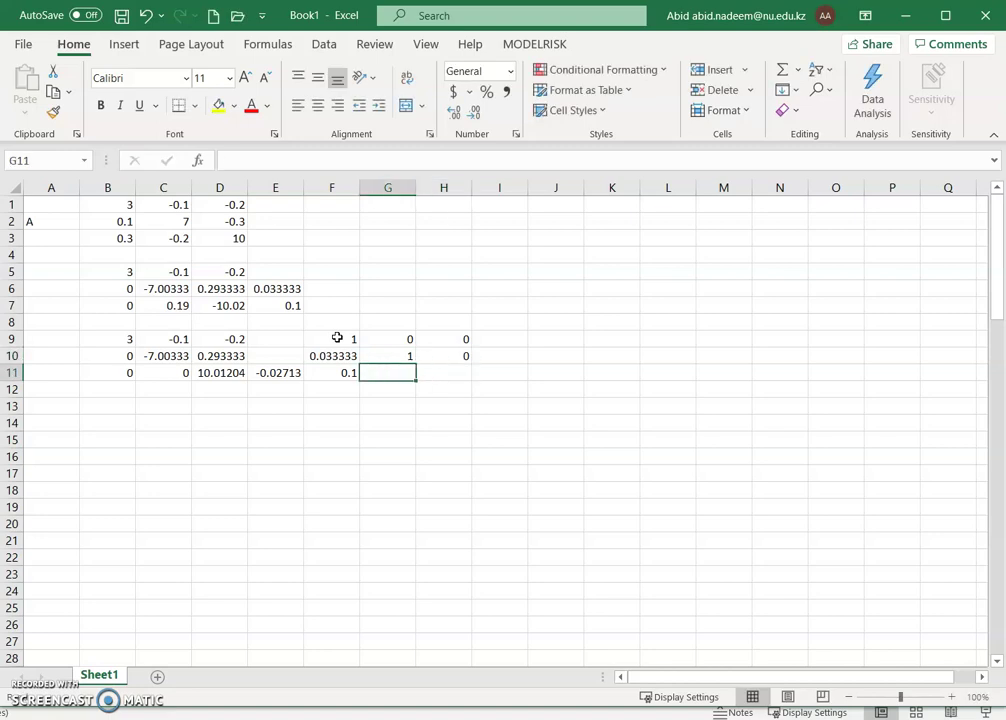
type("=")
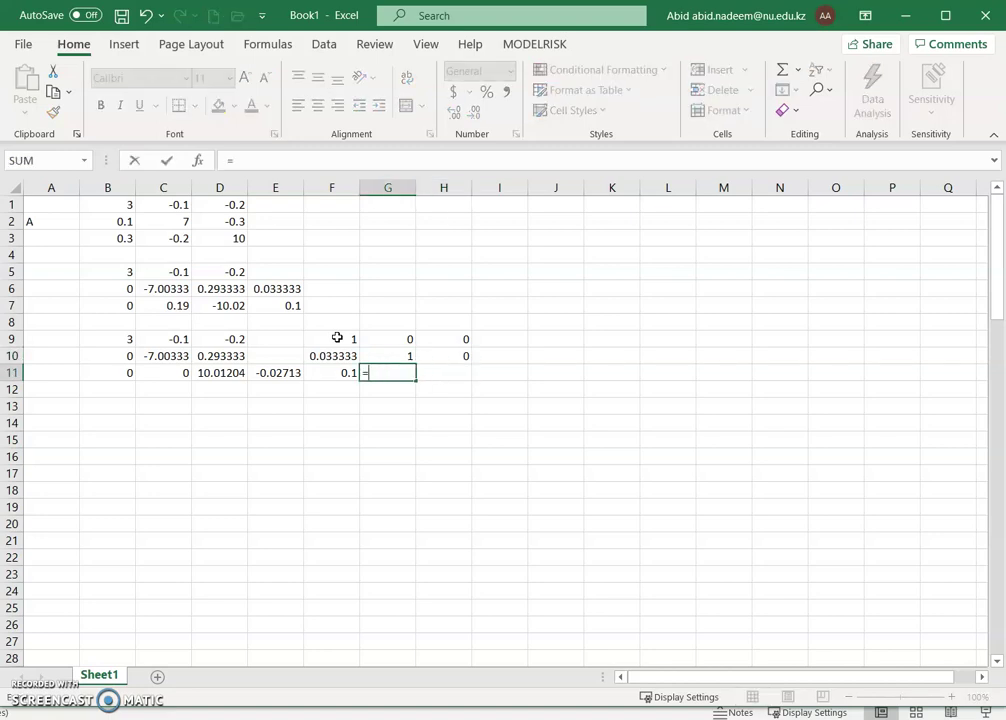
key("Left")
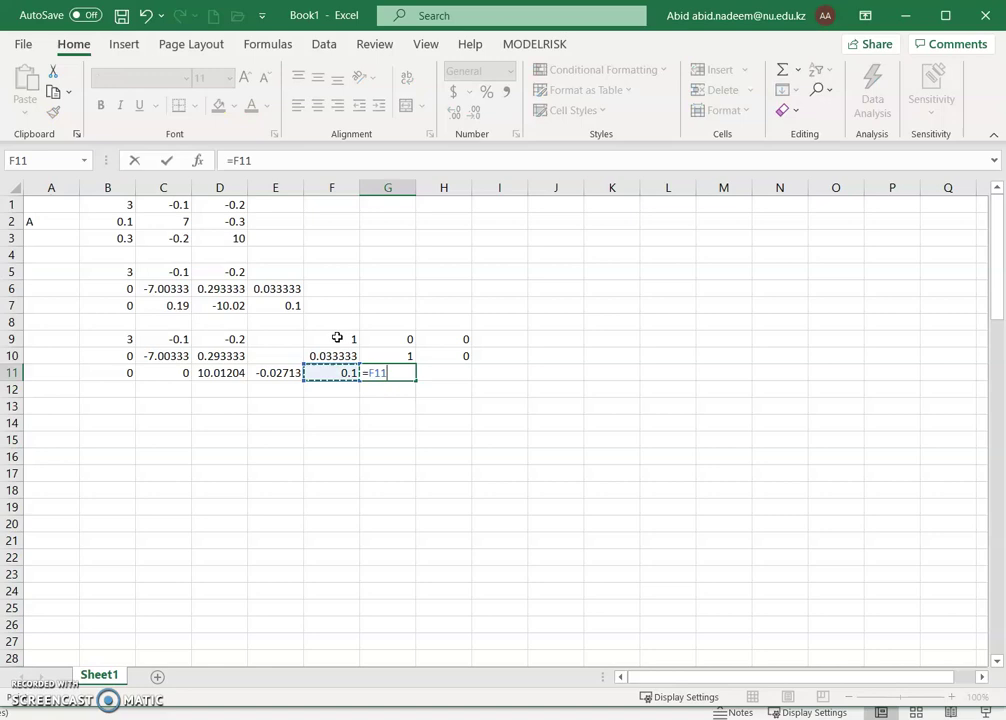
key("Return")
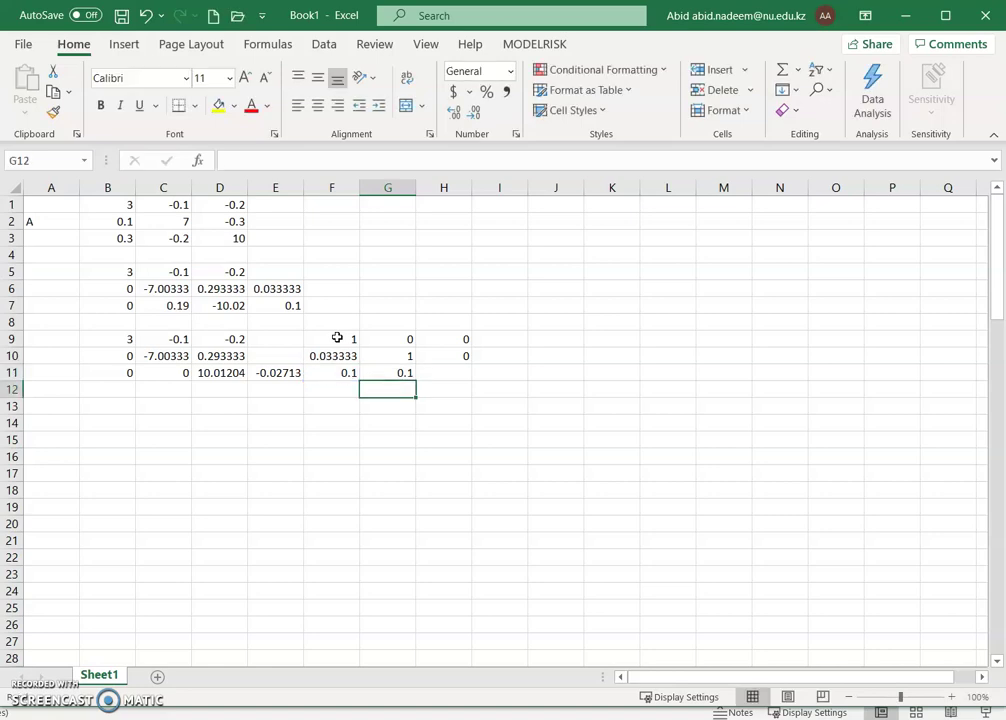
- Enter =E11 in cell G11 and 0 in cell H11 to fill in the lower matrix's third row
key("Up")
type("=")
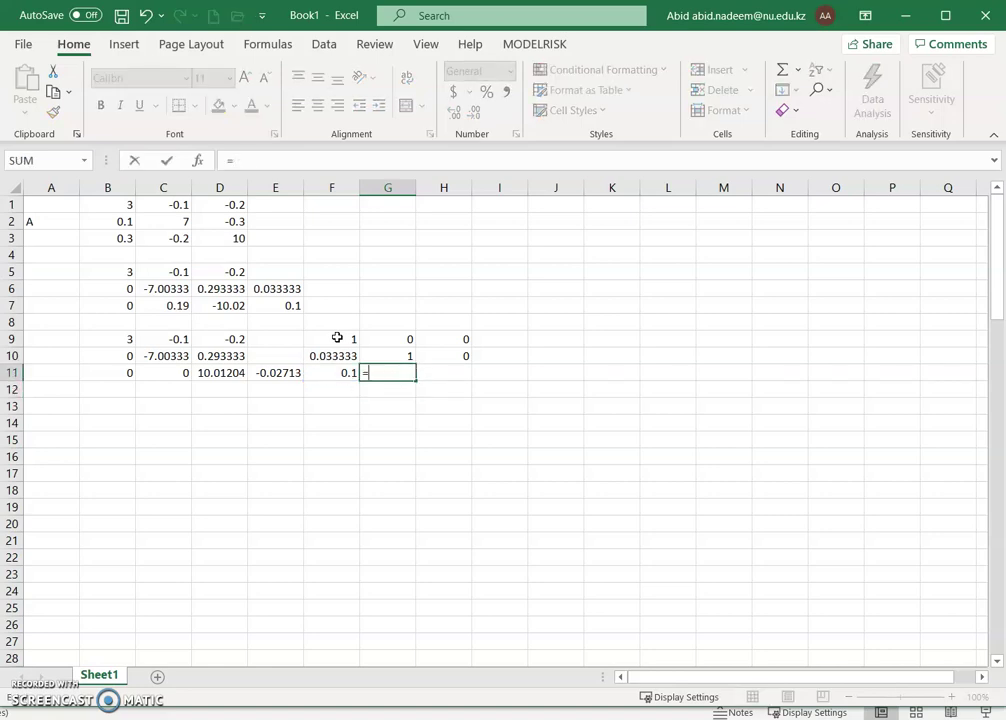
key("Left")
key("Left")
key("Return")
key("Up")
key("Right")
type("0")
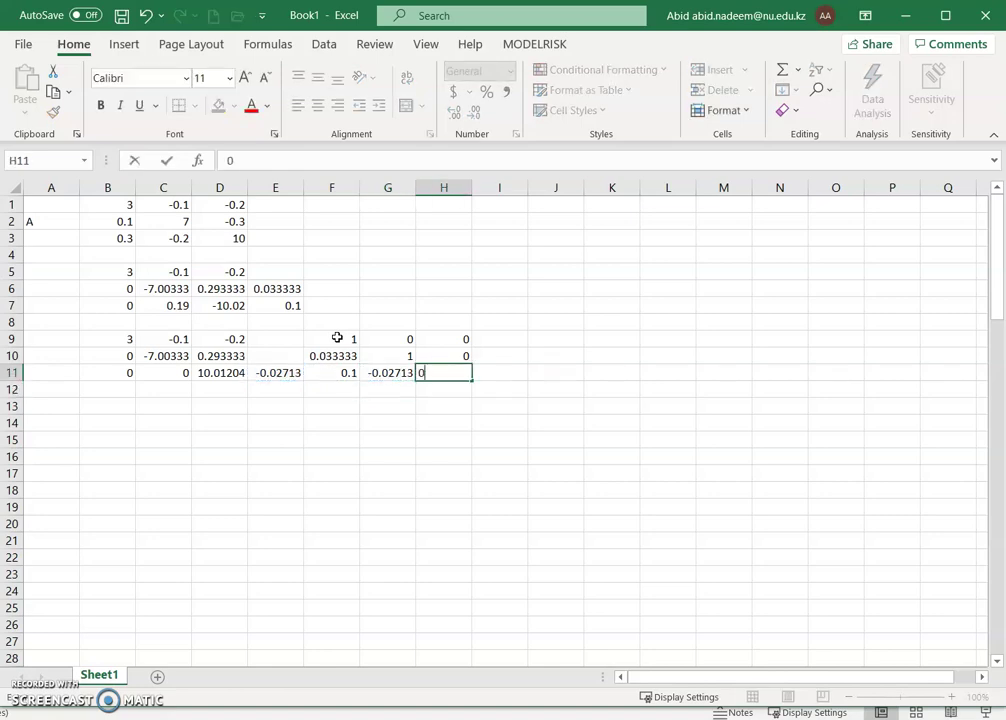
key("Return")
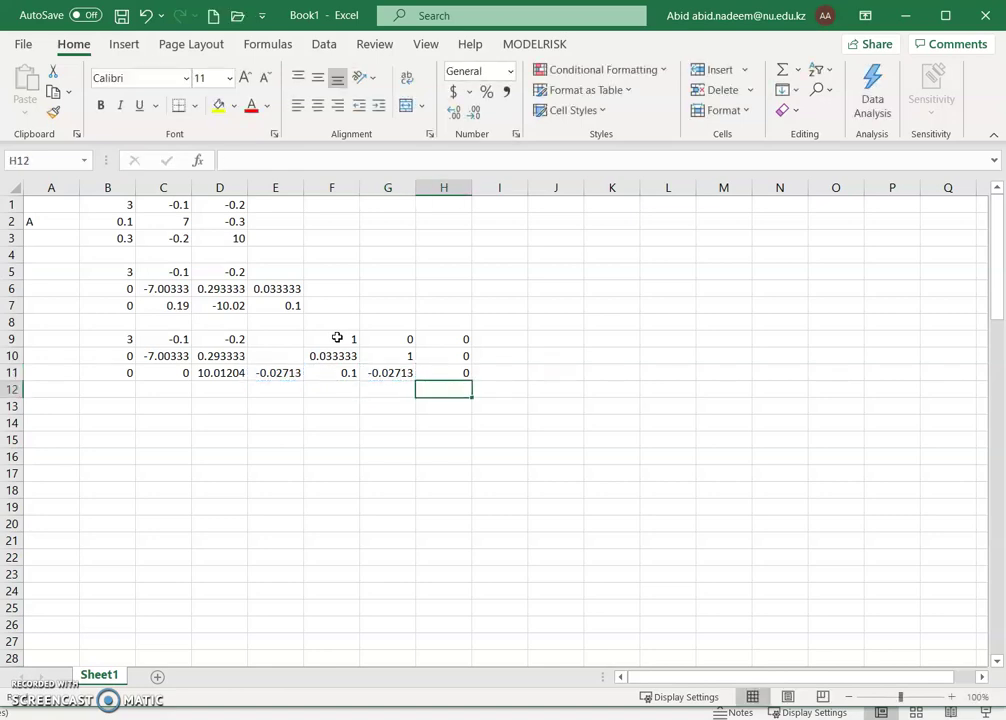
- Highlight F9:H11 with yellow fill and label the matrix L in cell I10
left_click_drag(335, 342, 437, 372)
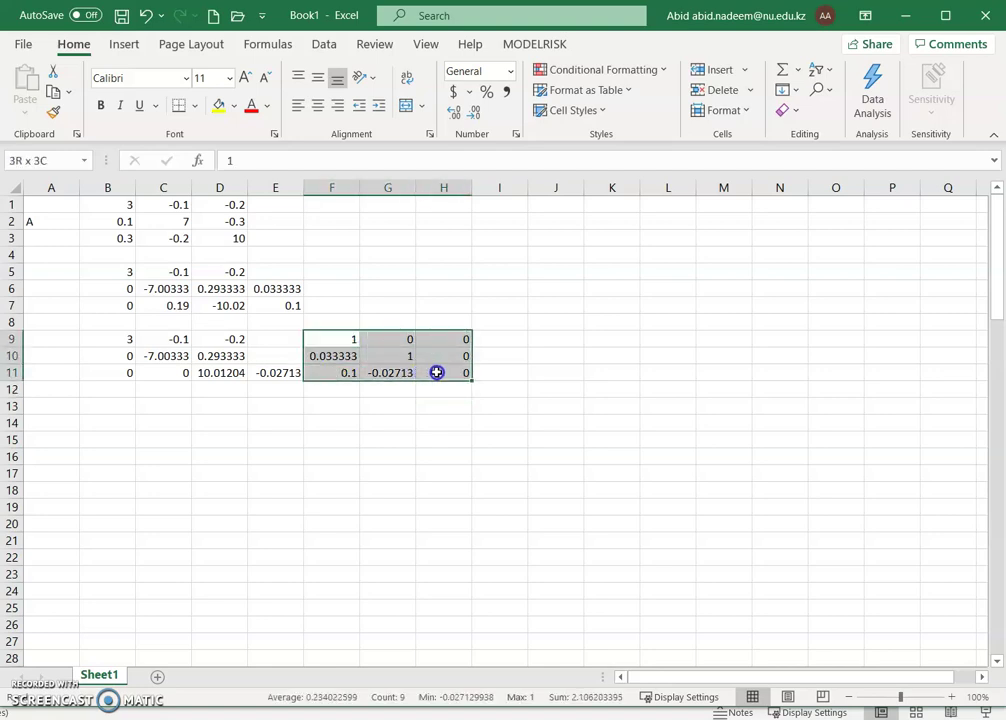
left_click(218, 106)
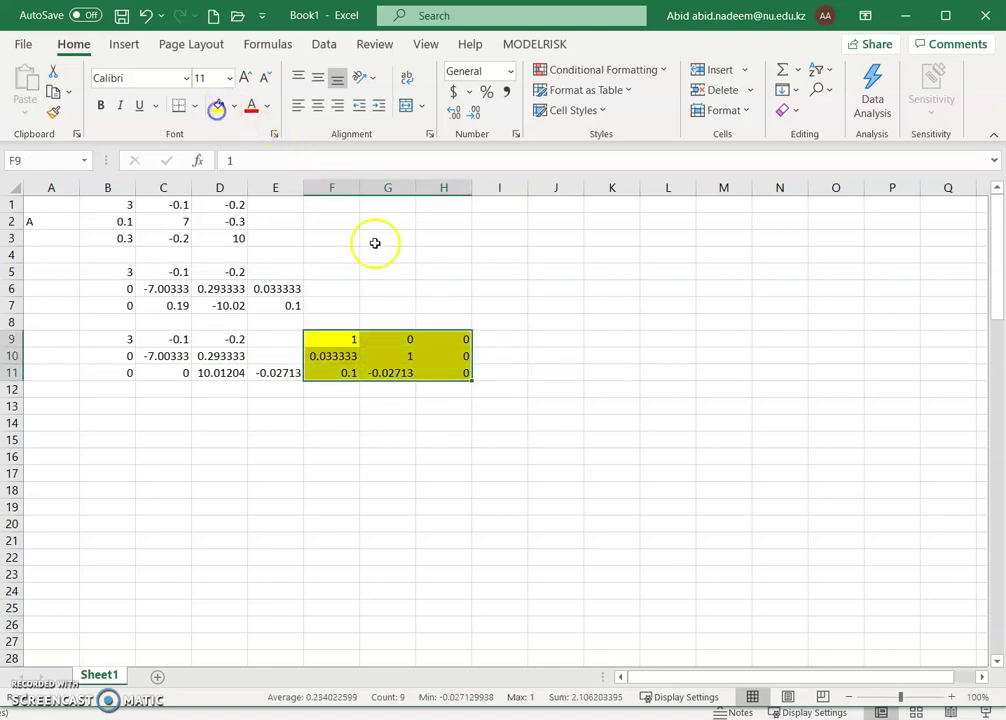
left_click(504, 356)
type("L")
key("Return")
key("Left")
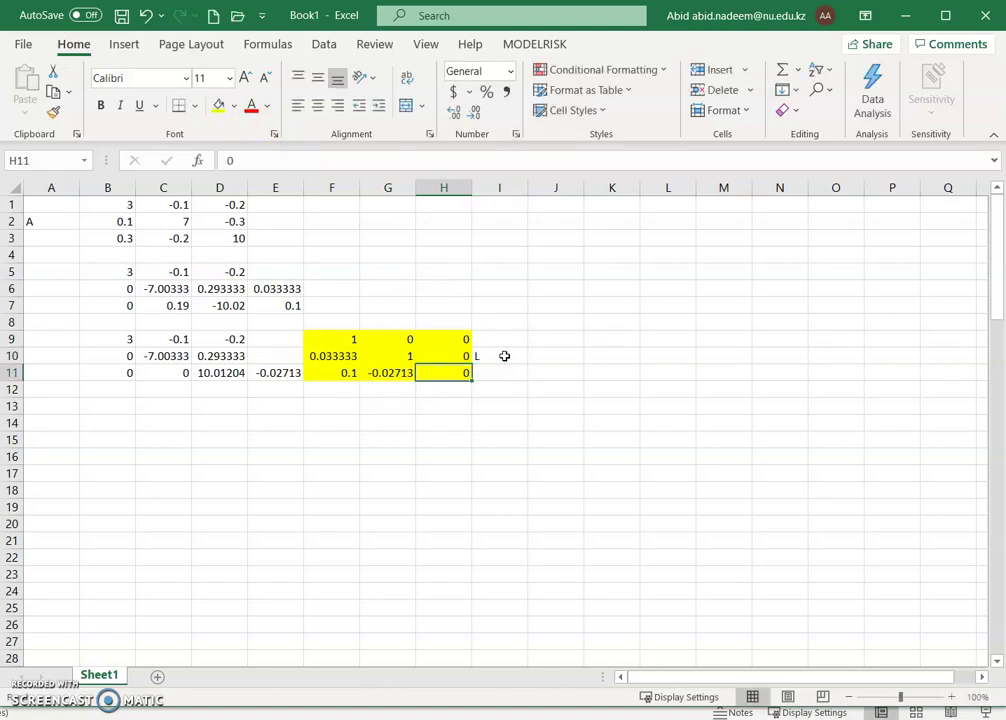
- Highlight the upper triangular matrix in B9:D11 with yellow fill and label it U in cell A10
key("Home")
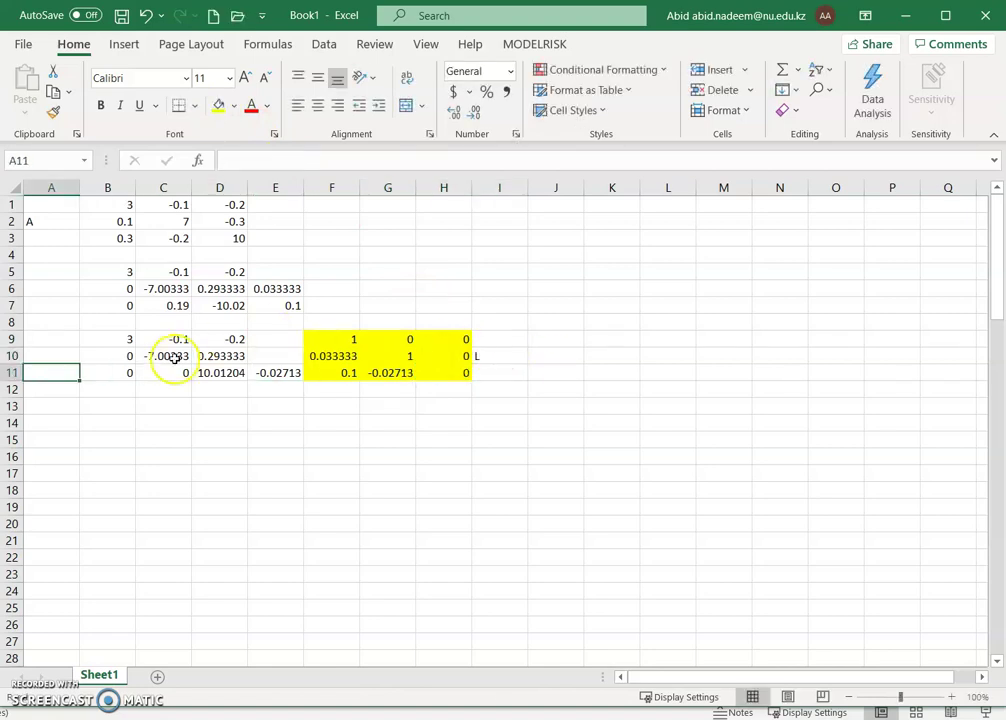
left_click_drag(128, 339, 258, 373)
left_click_drag(85, 339, 207, 373)
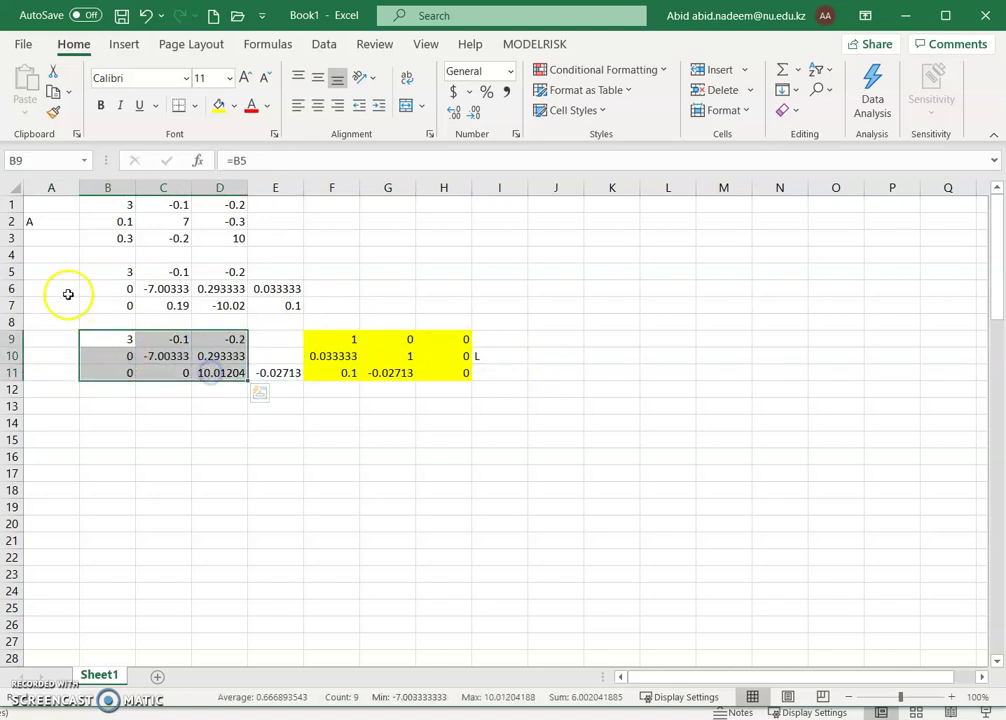
left_click(222, 110)
left_click(40, 358)
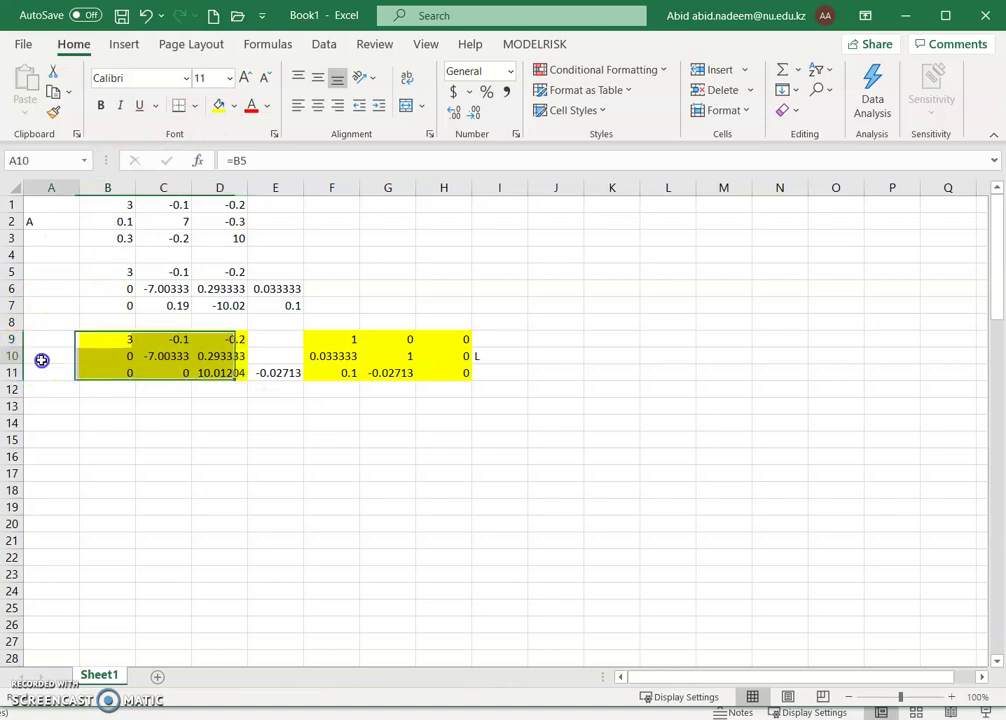
type("U")
key("Return")
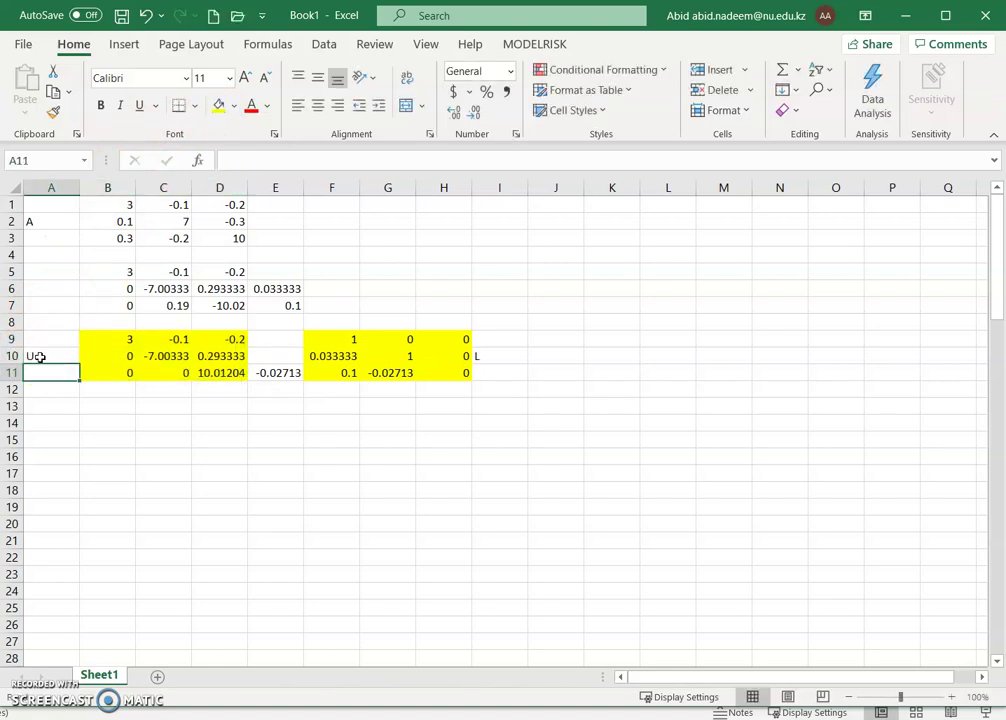
- Compute the product of L and U in B13:D15 with the array formula =MMULT(F9:H11,B9:D11)
left_click(59, 410)
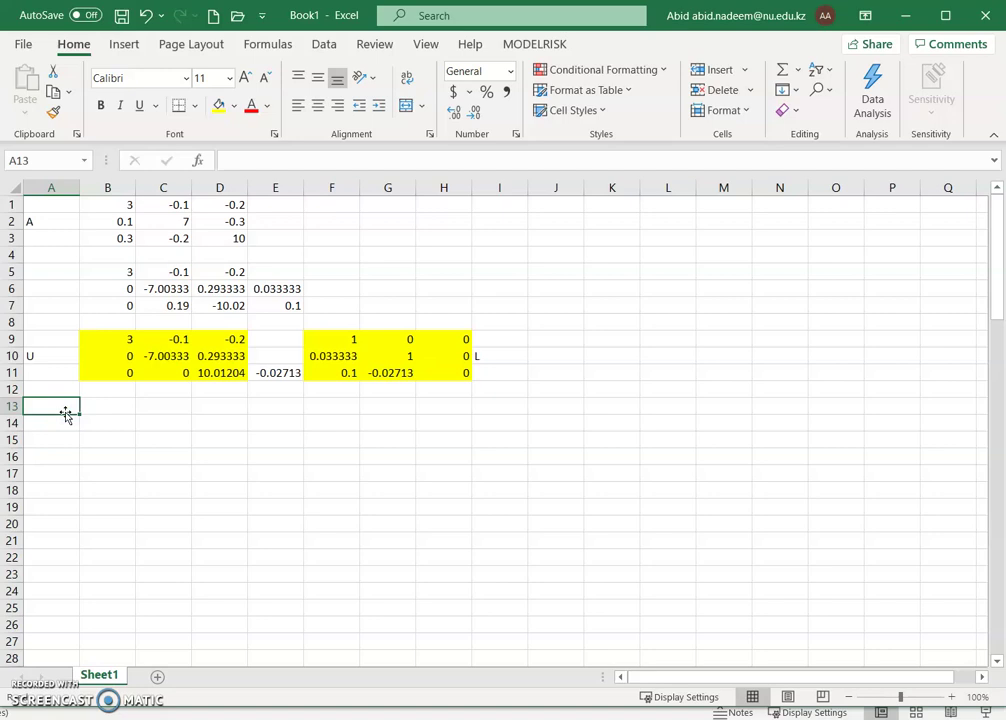
left_click_drag(101, 406, 208, 434)
type("=")
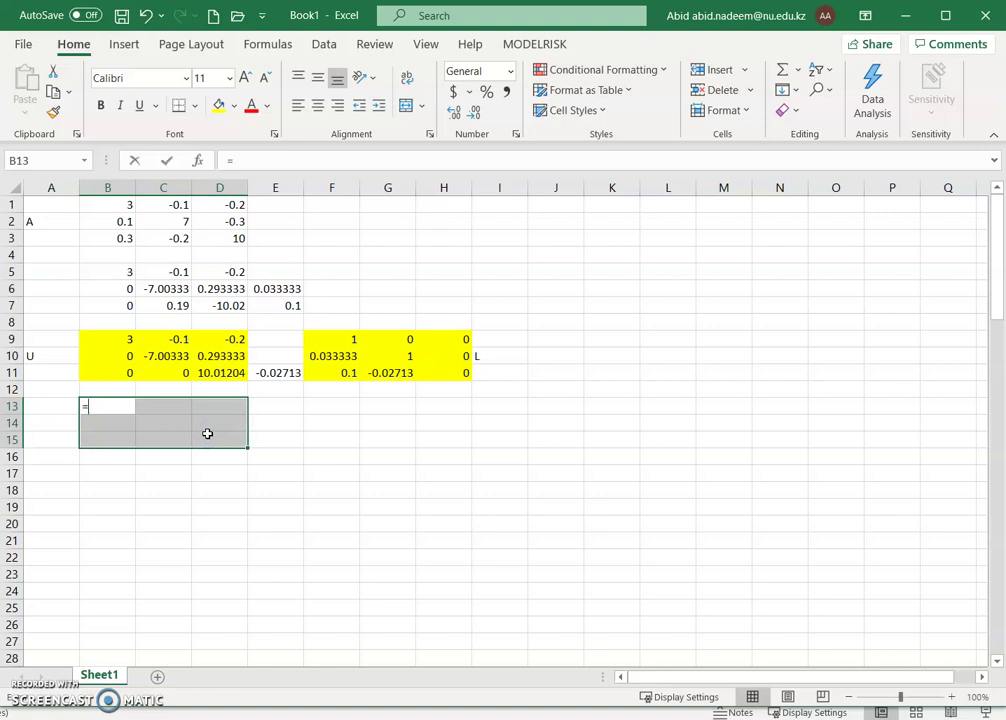
type("m")
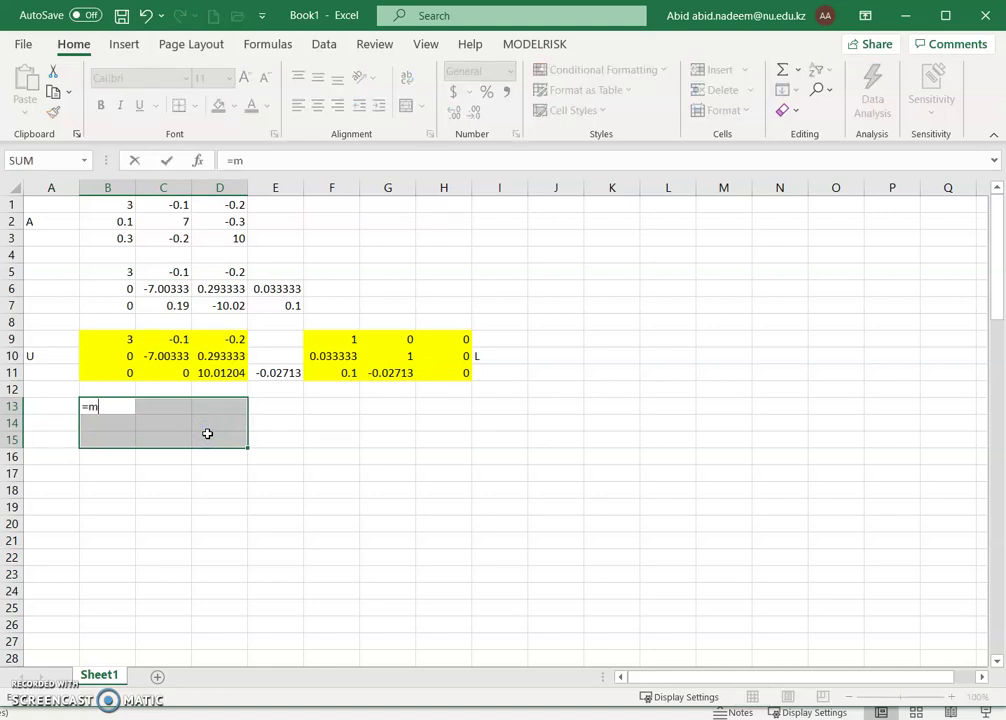
type("mult")
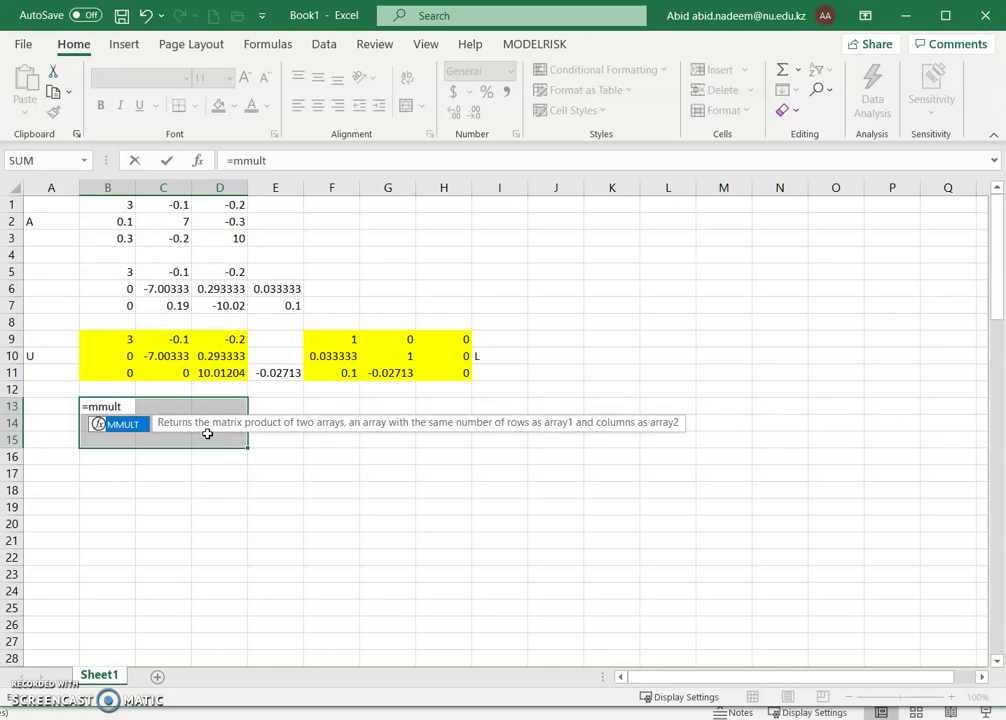
type("(")
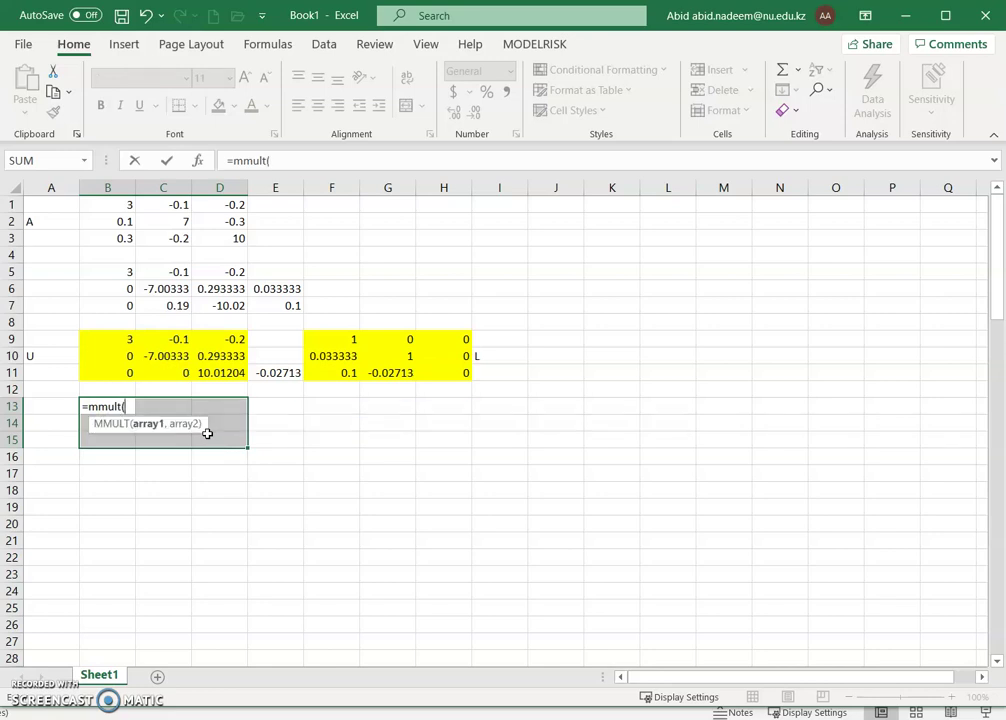
left_click_drag(346, 342, 424, 371)
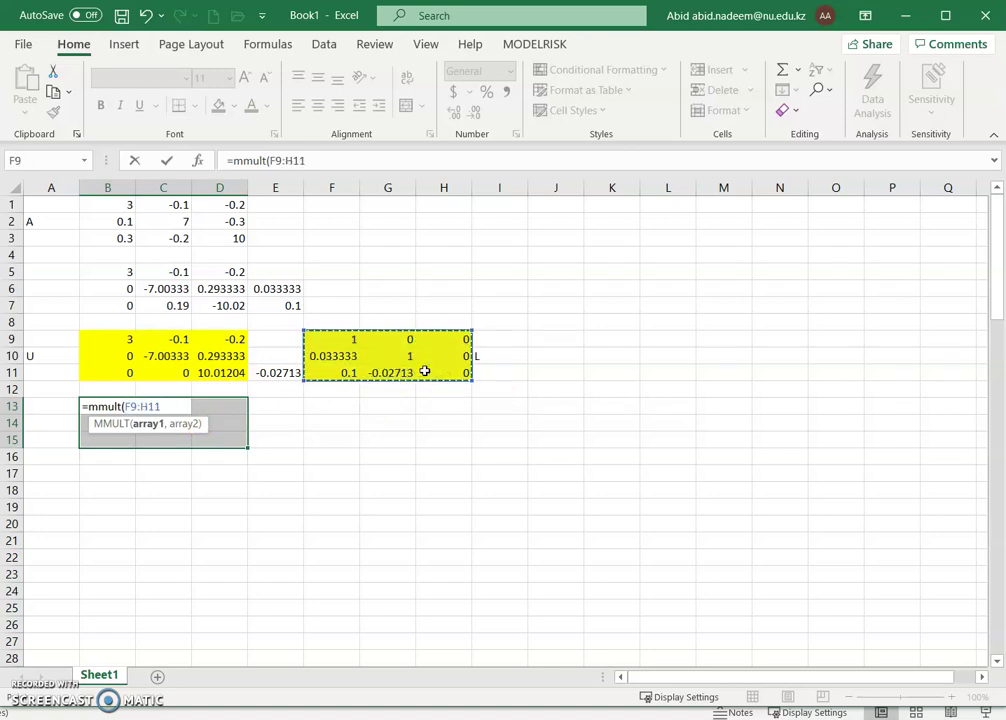
type(",")
left_click_drag(133, 341, 202, 370)
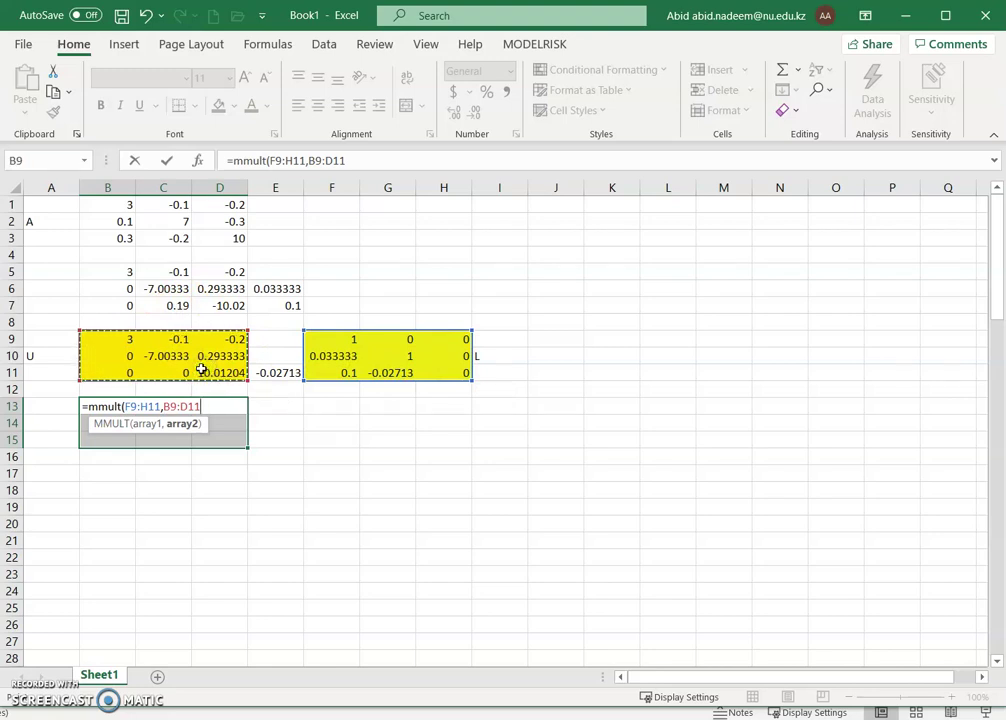
type(")")
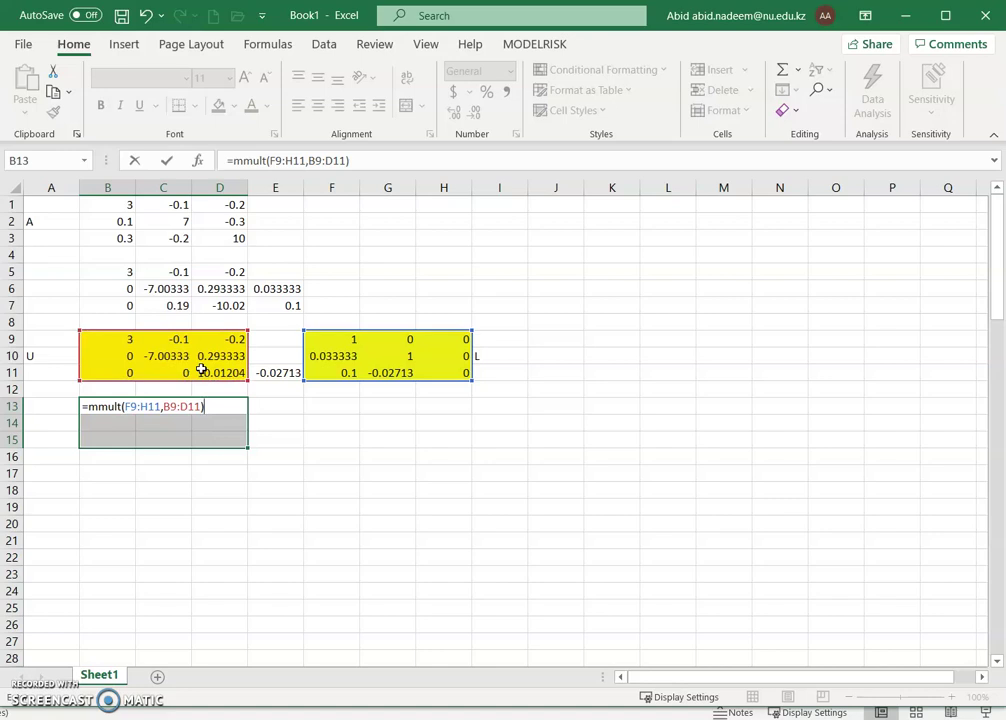
key("ctrl+shift+Return")
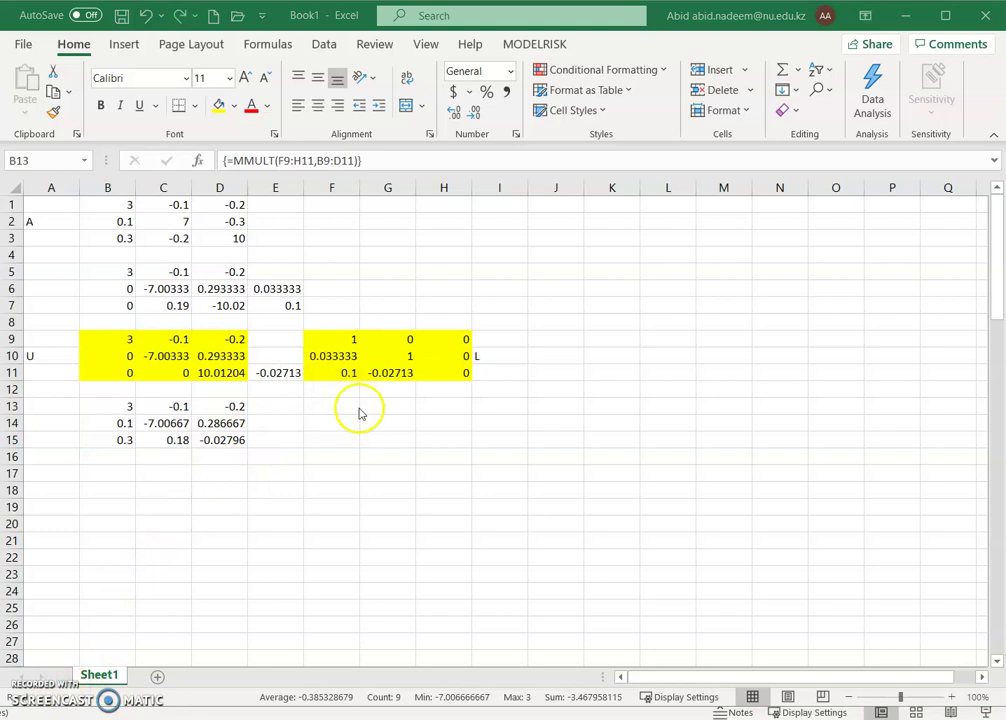
- Label the product matrix LU in cell A14
left_click(66, 421)
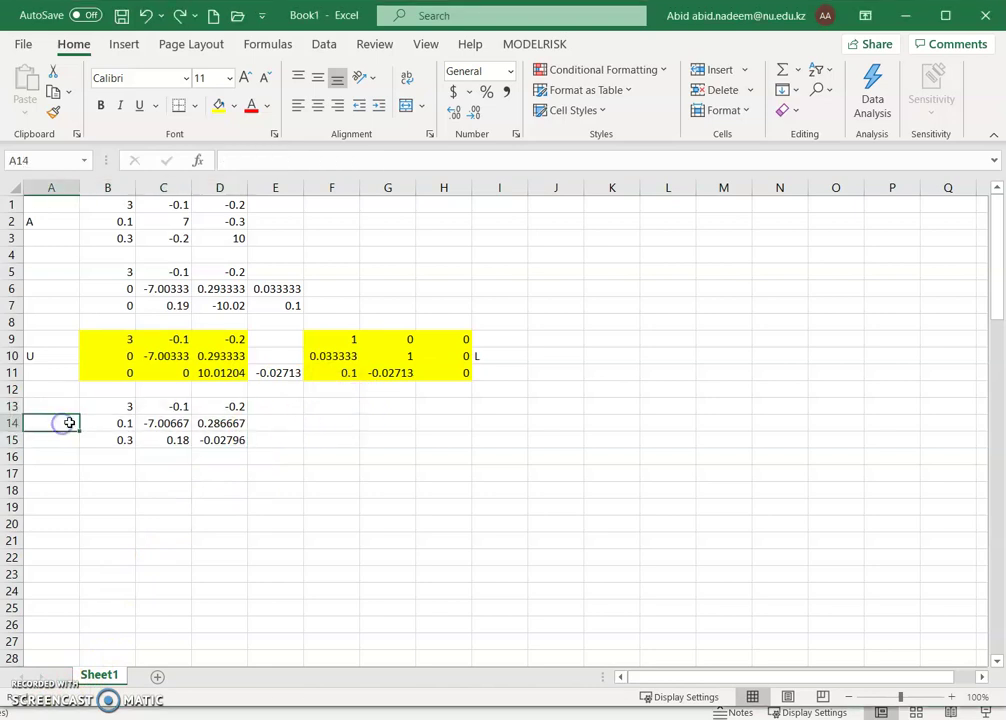
type("LU")
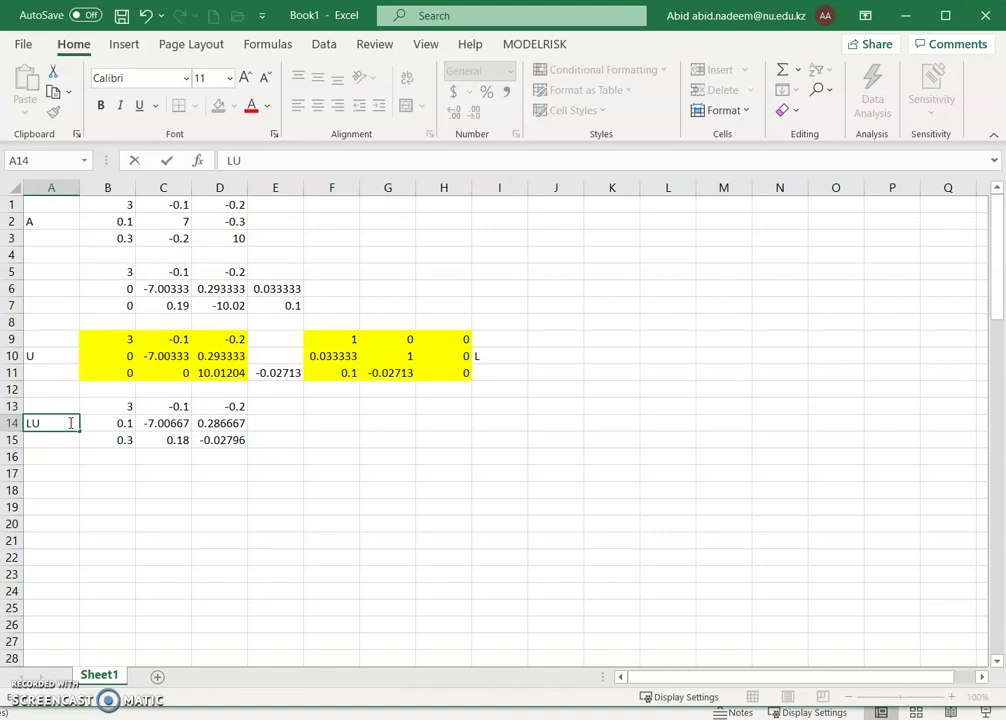
key("Return")
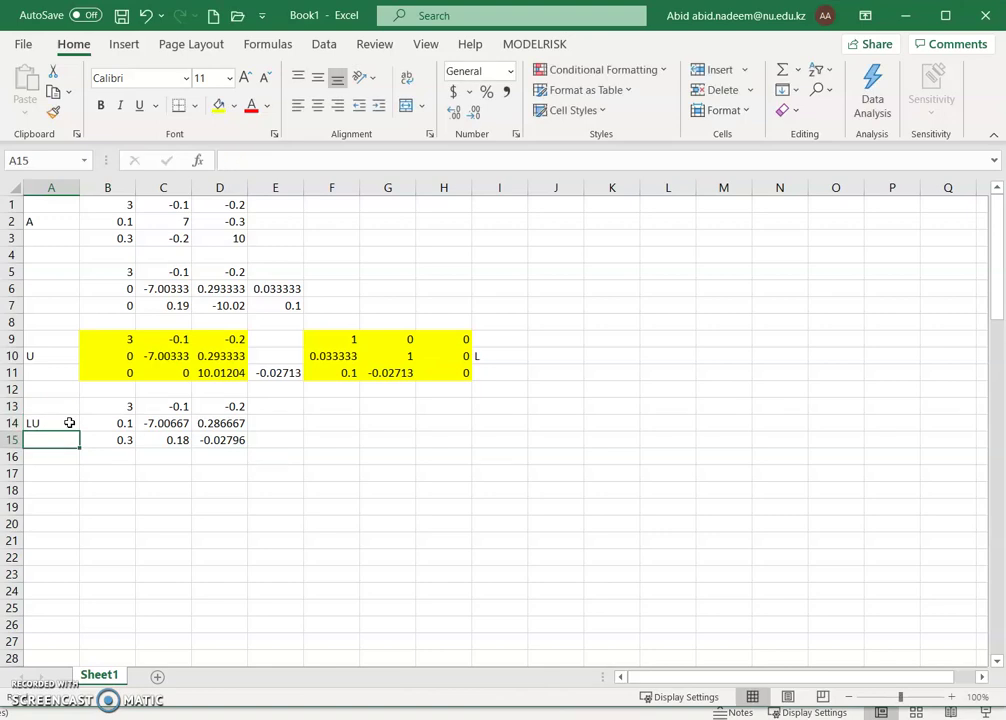
- Correct the last diagonal entry of the L matrix by setting cell H11 to 1
left_click_drag(101, 206, 212, 238)
key("ctrl+c")
key("ctrl+v")
left_click(330, 370)
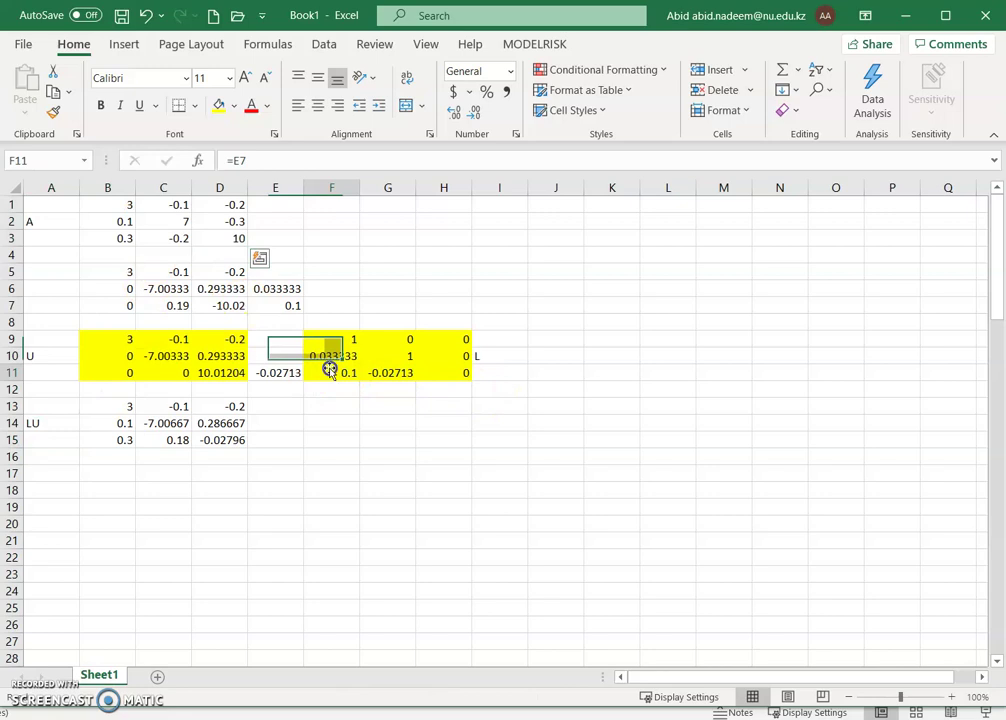
left_click(332, 339)
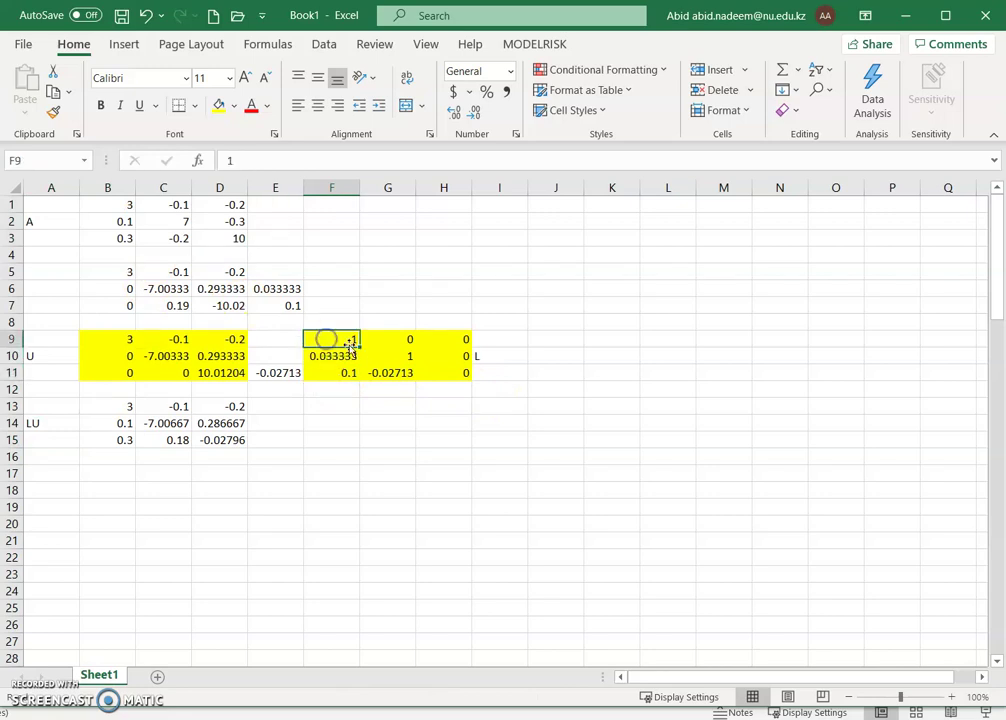
left_click(455, 373)
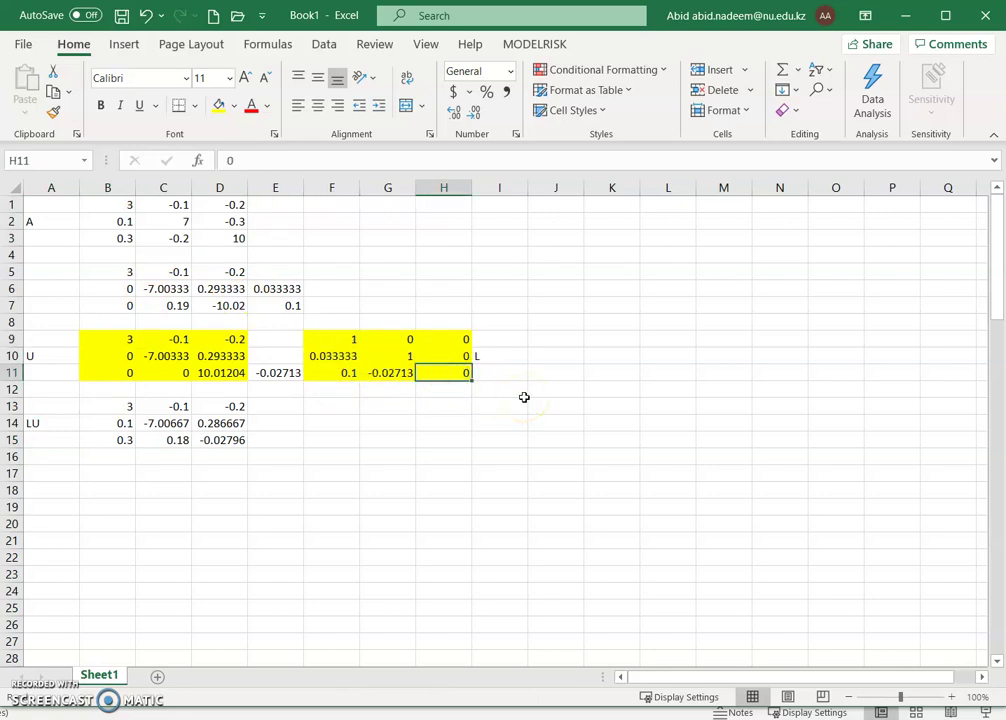
type("1")
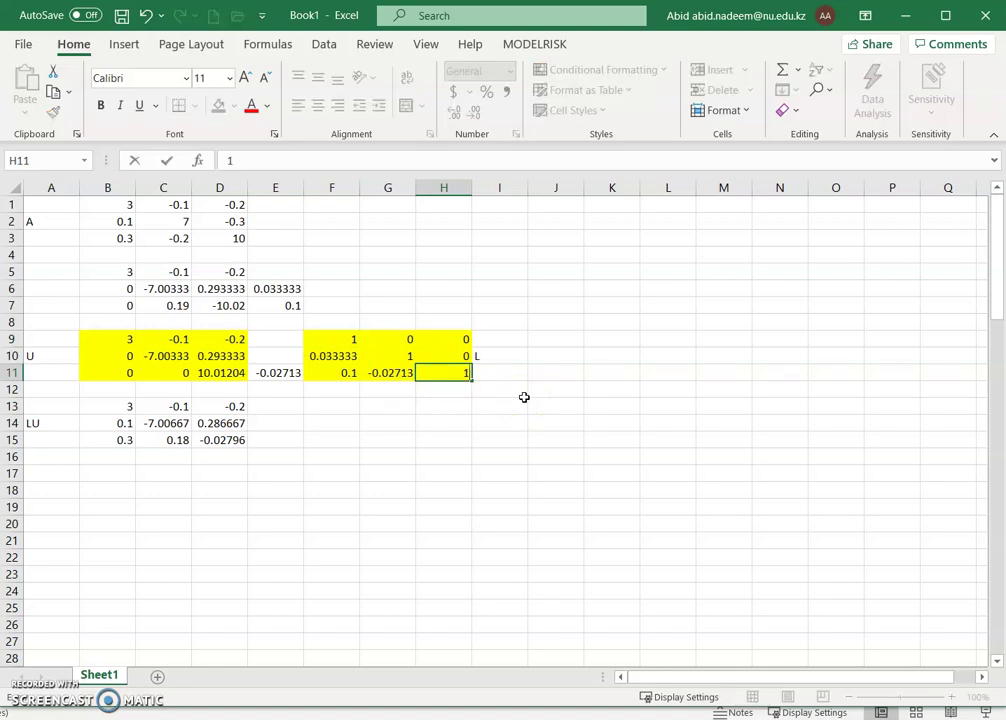
key("Return")
key("Up")
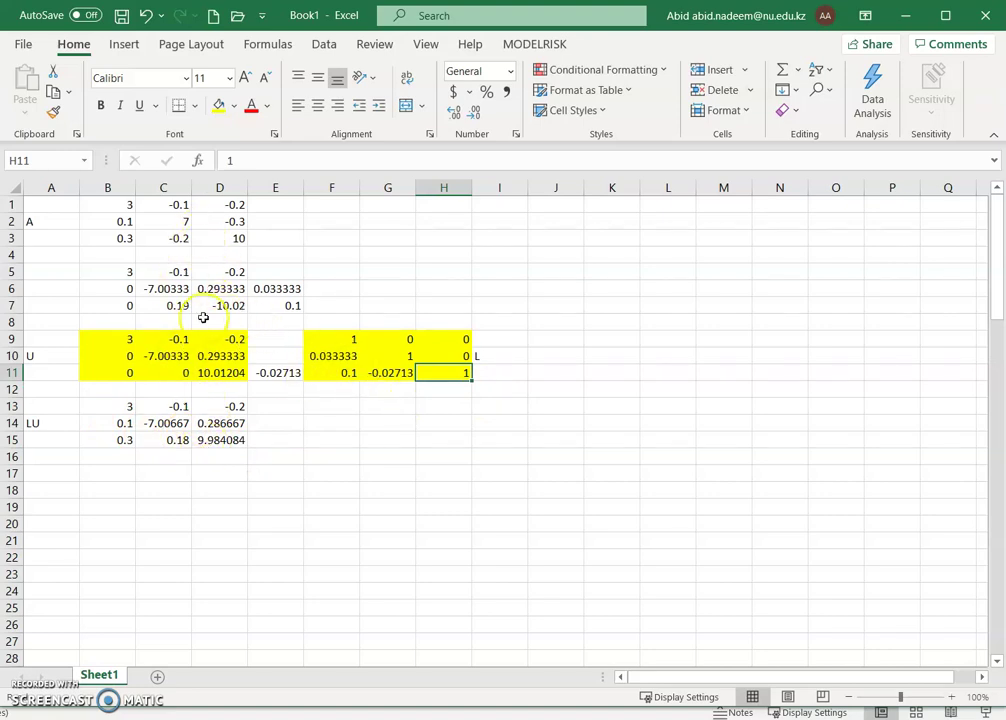
- Change the formula in B6 to =-$E$6*B1+B2 and fill it across to D6
left_click(126, 289)
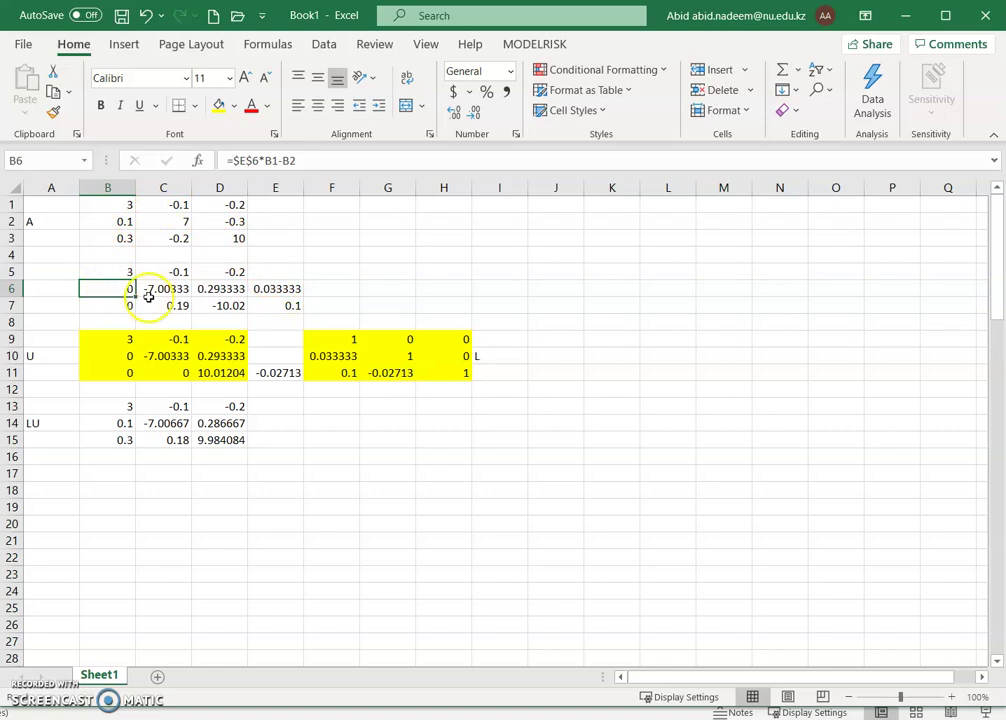
double_click(110, 288)
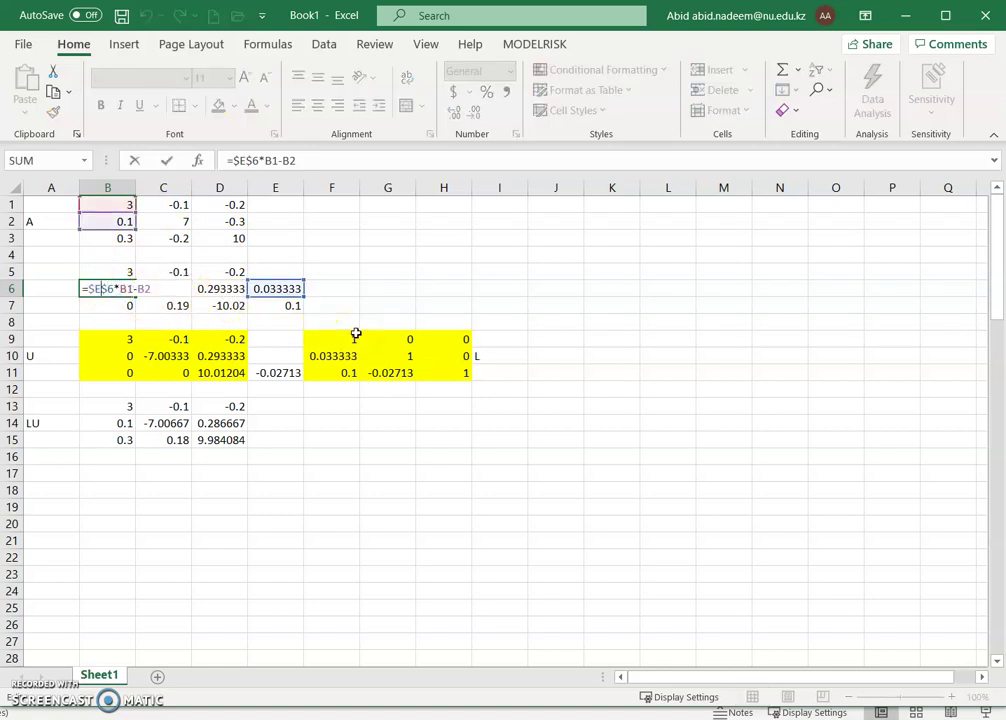
type("-")
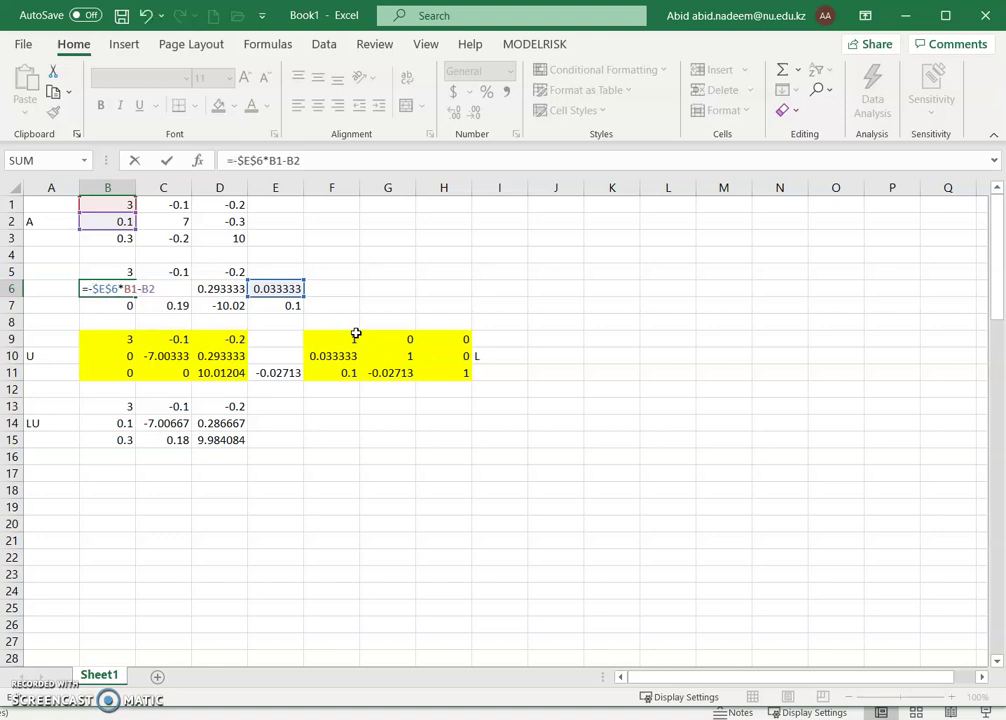
key("BackSpace")
type("+")
key("Return")
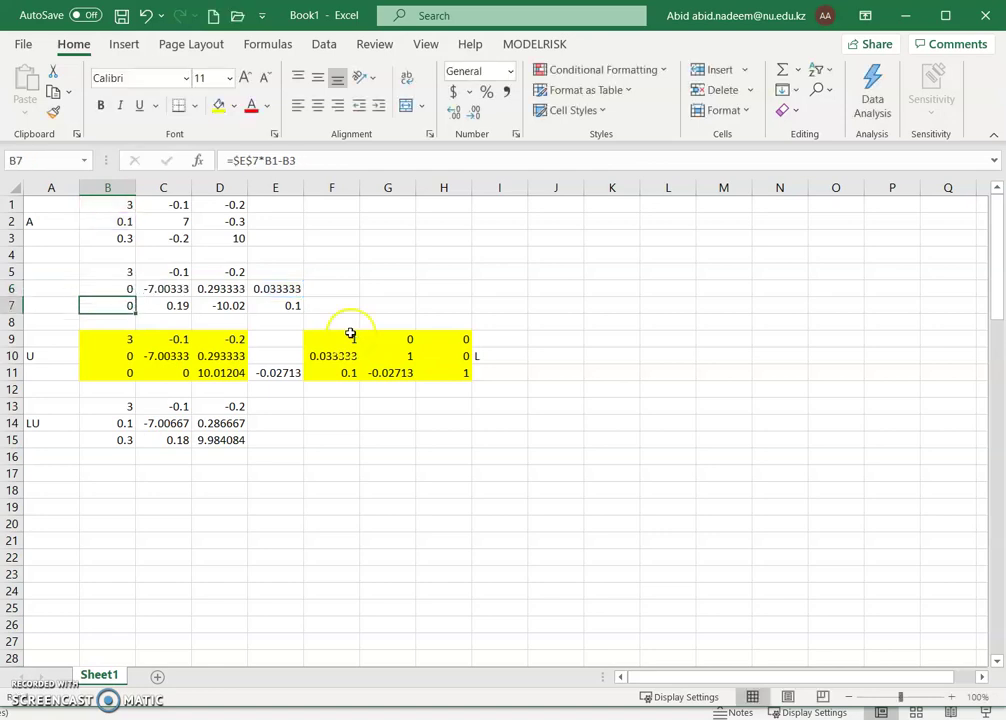
left_click_drag(137, 296, 236, 292)
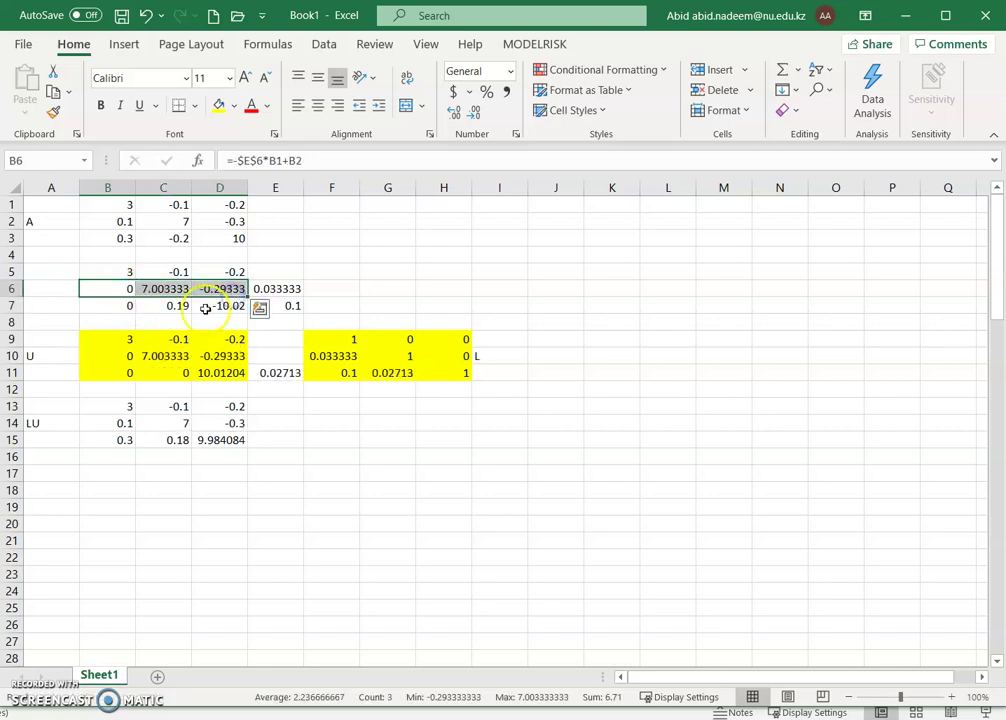
- Change the formula in B7 to =-$E$7*B1+B3 and fill it across to D7
left_click(124, 305)
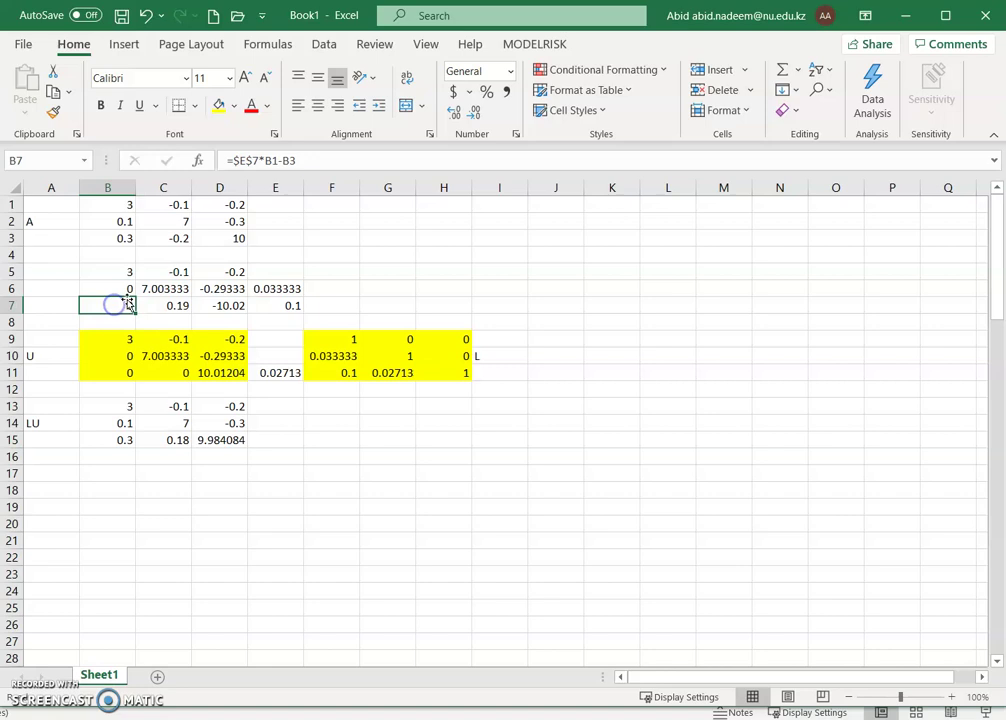
double_click(128, 303)
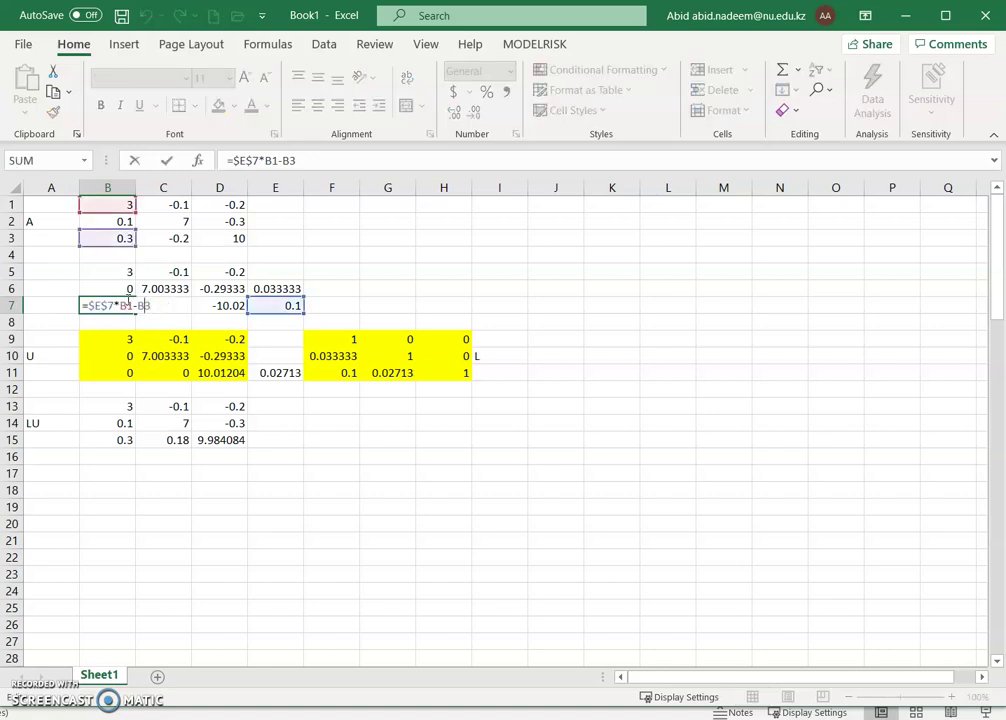
type("-")
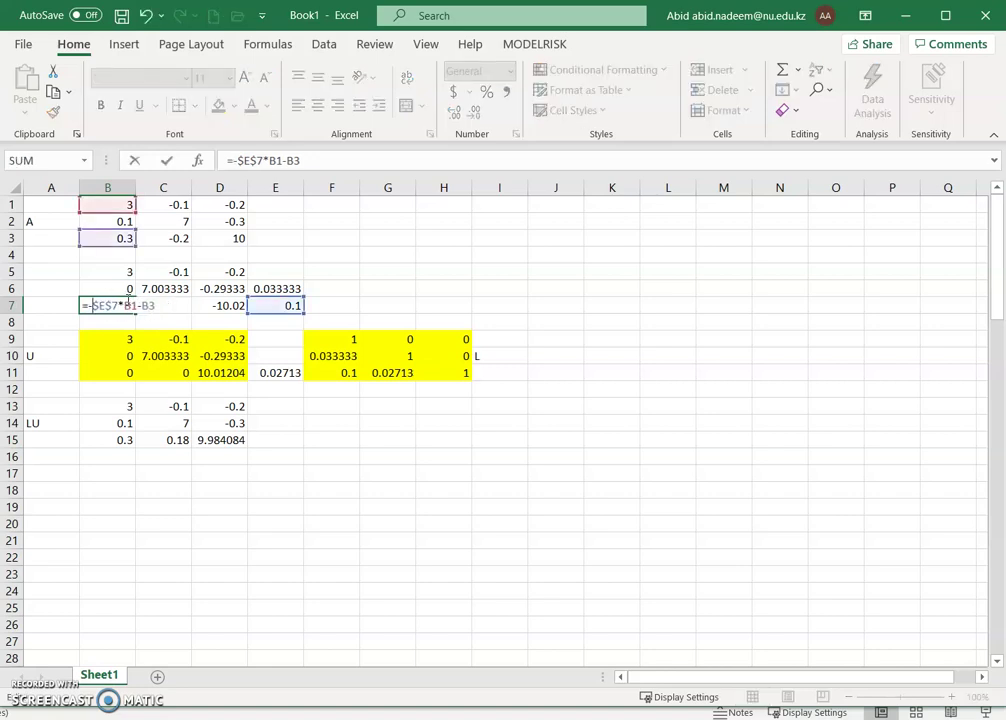
key("BackSpace")
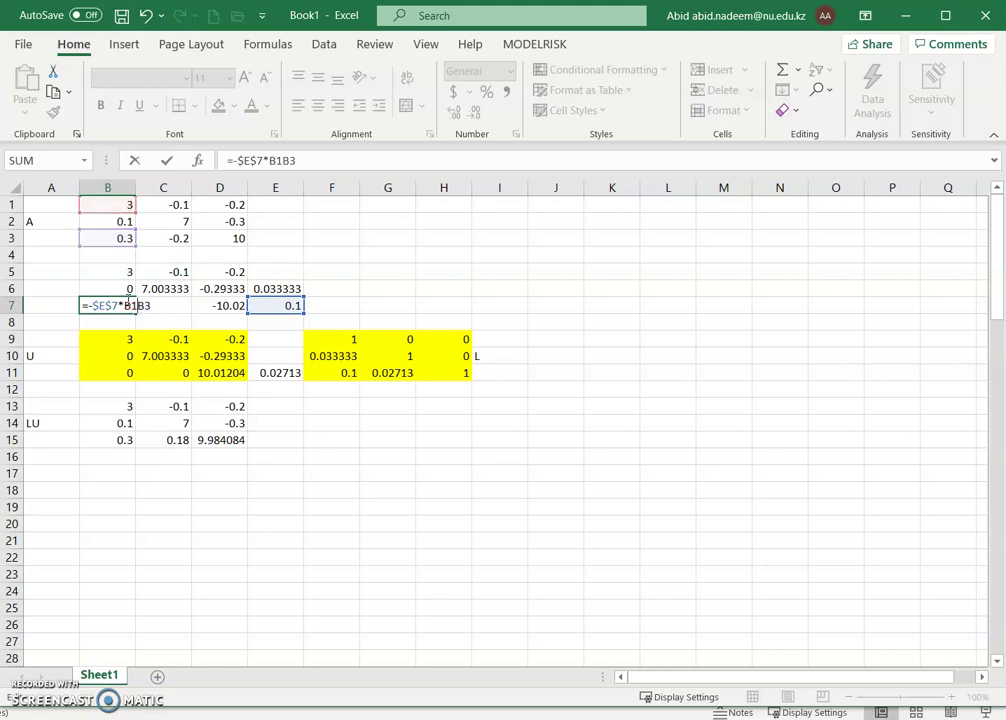
type("+")
key("Return")
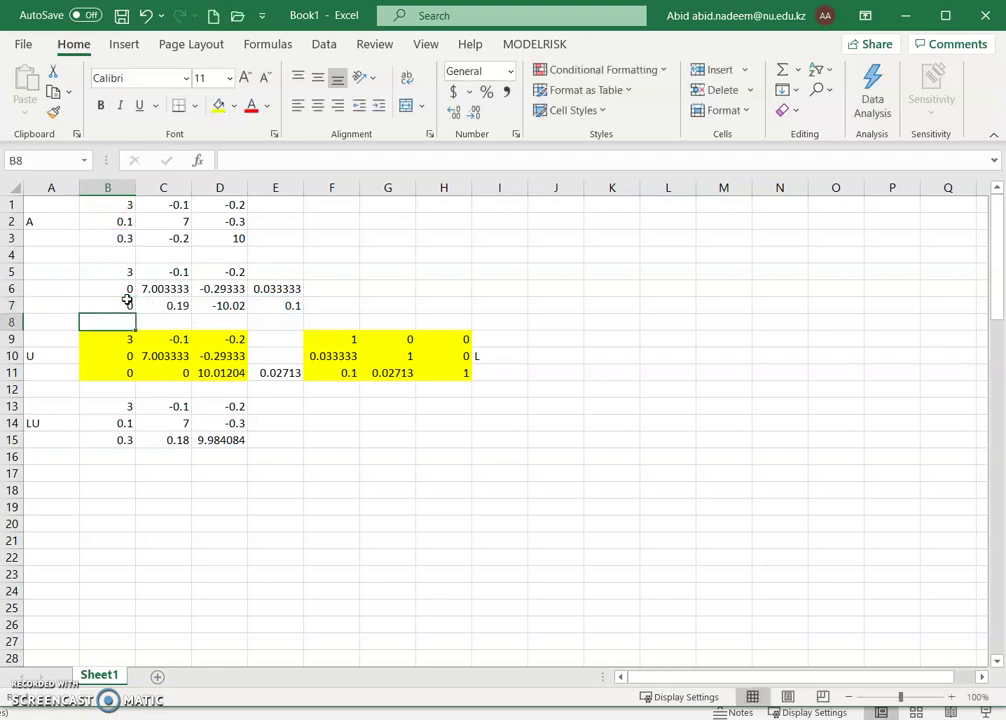
left_click(127, 292)
left_click(128, 307)
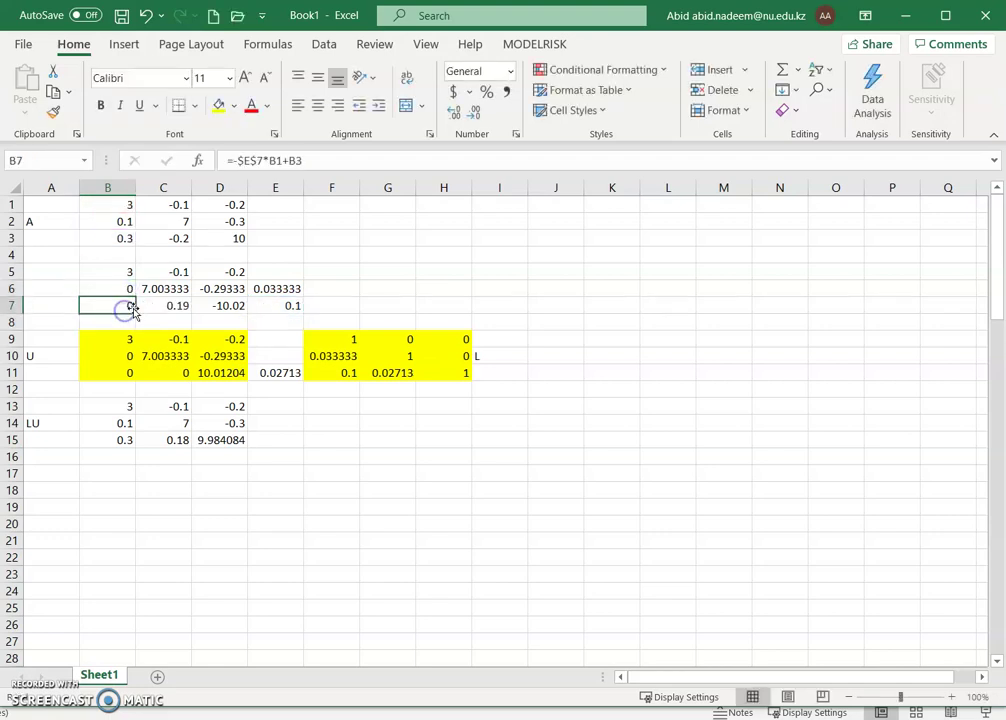
left_click_drag(133, 312, 231, 313)
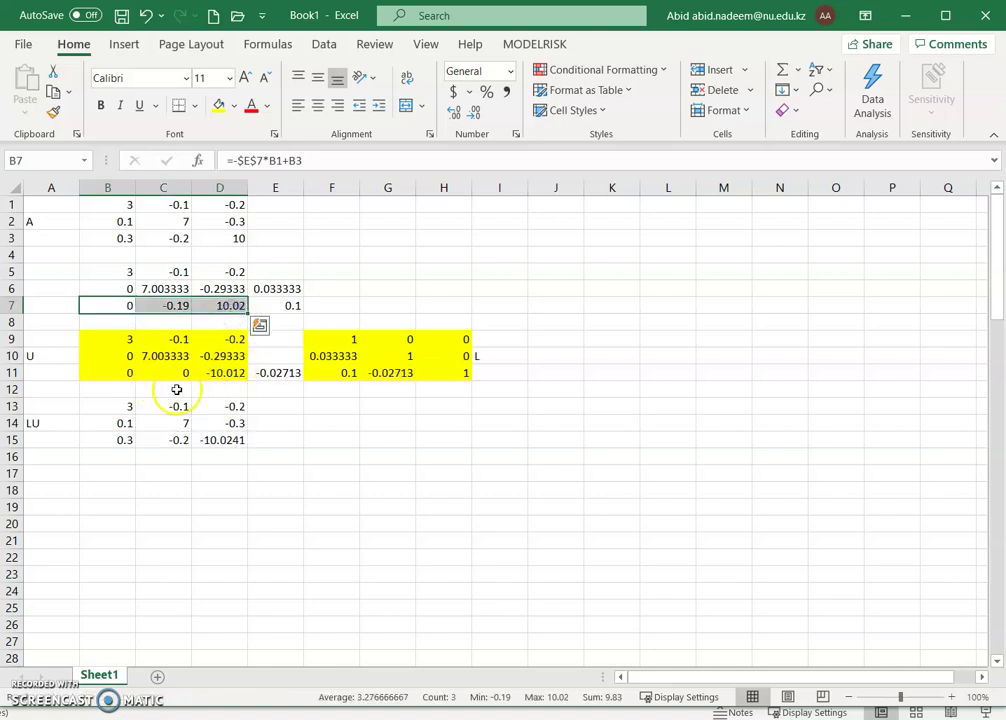
- Change the formula in B11 to =-$E$11*B6+B7, fill it across to D11, and select the LU product B13:D15 for comparison with A
left_click(126, 372)
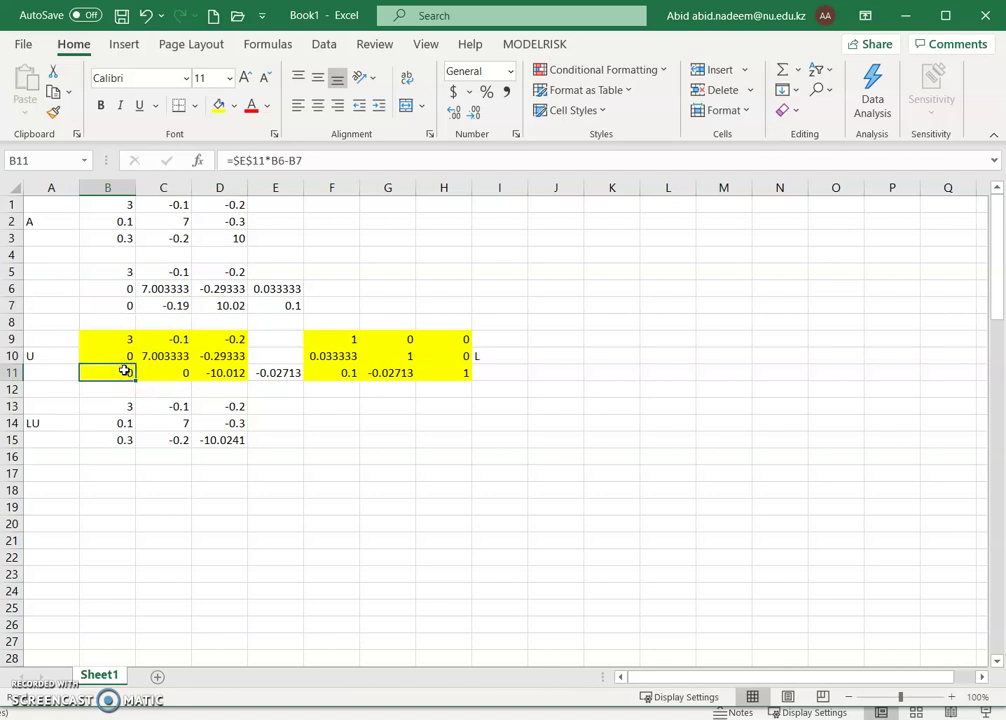
key("F2")
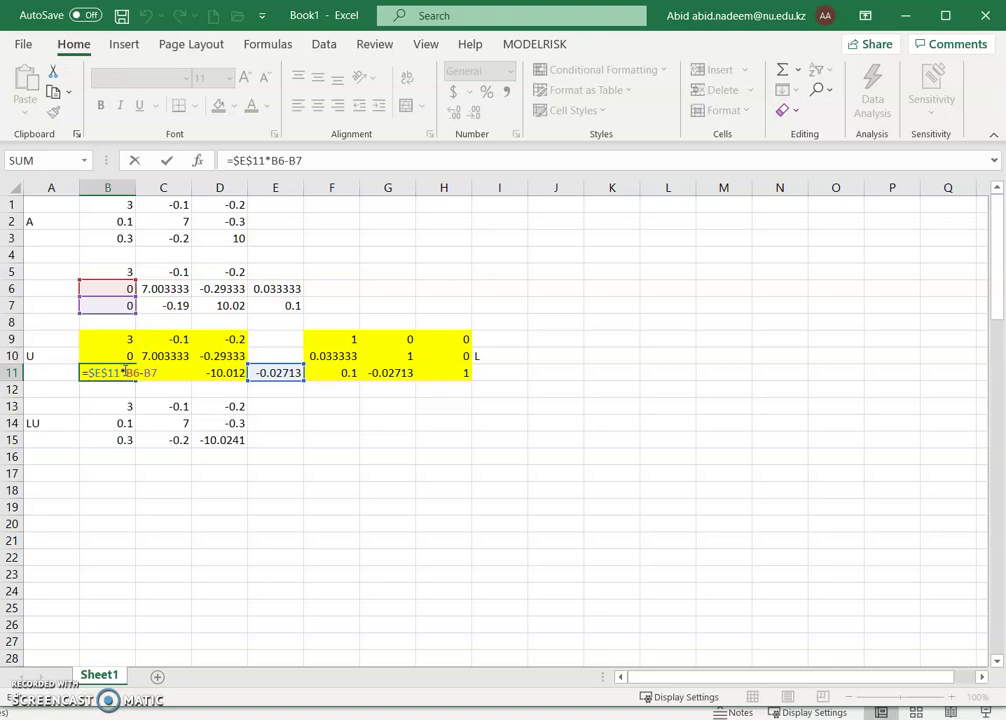
type("-")
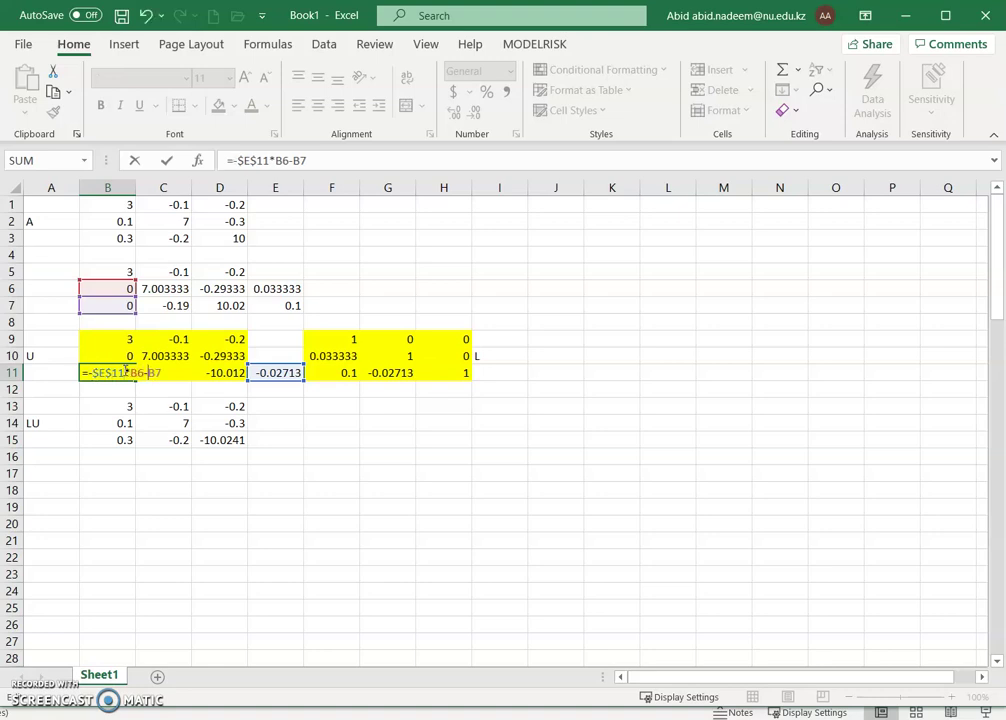
key("BackSpace")
type("+")
key("Return")
left_click(124, 371)
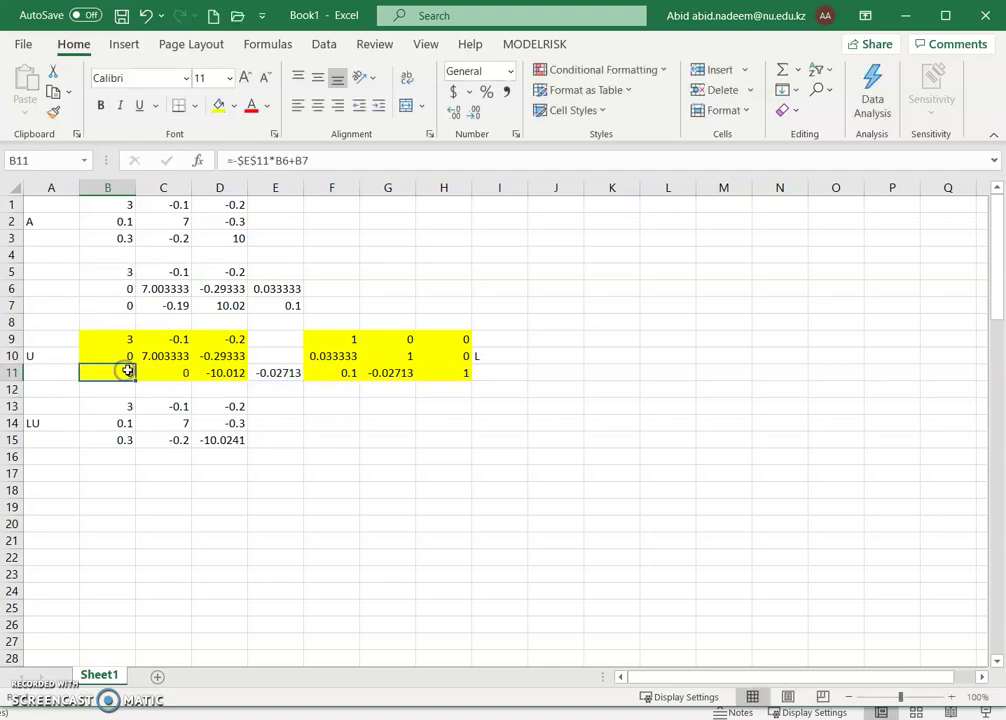
left_click_drag(137, 378, 236, 382)
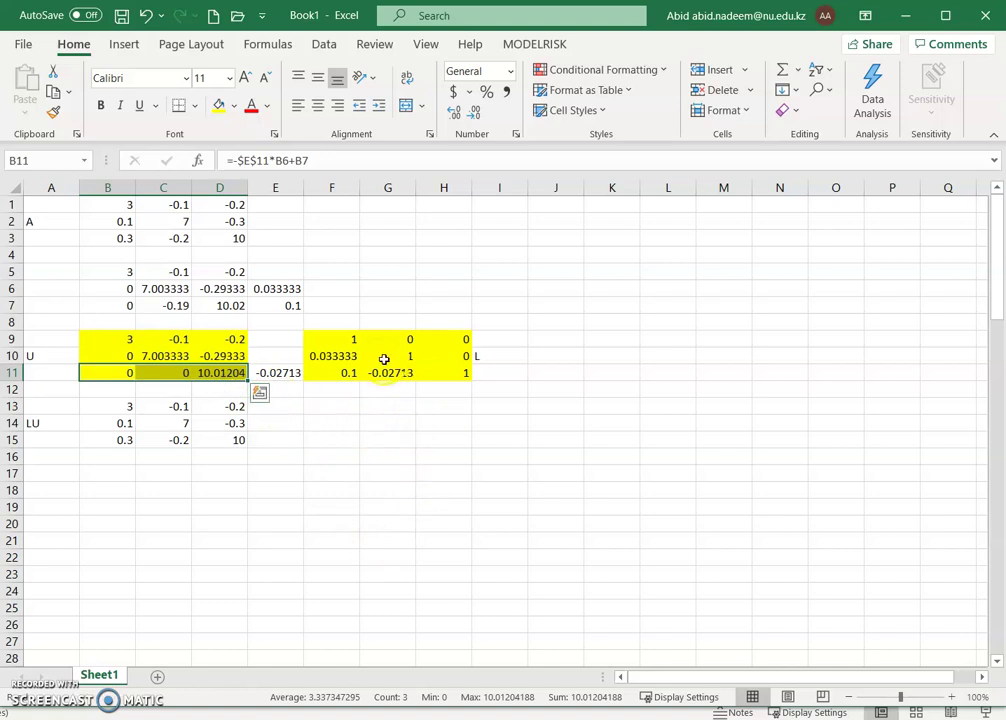
left_click_drag(120, 406, 210, 433)
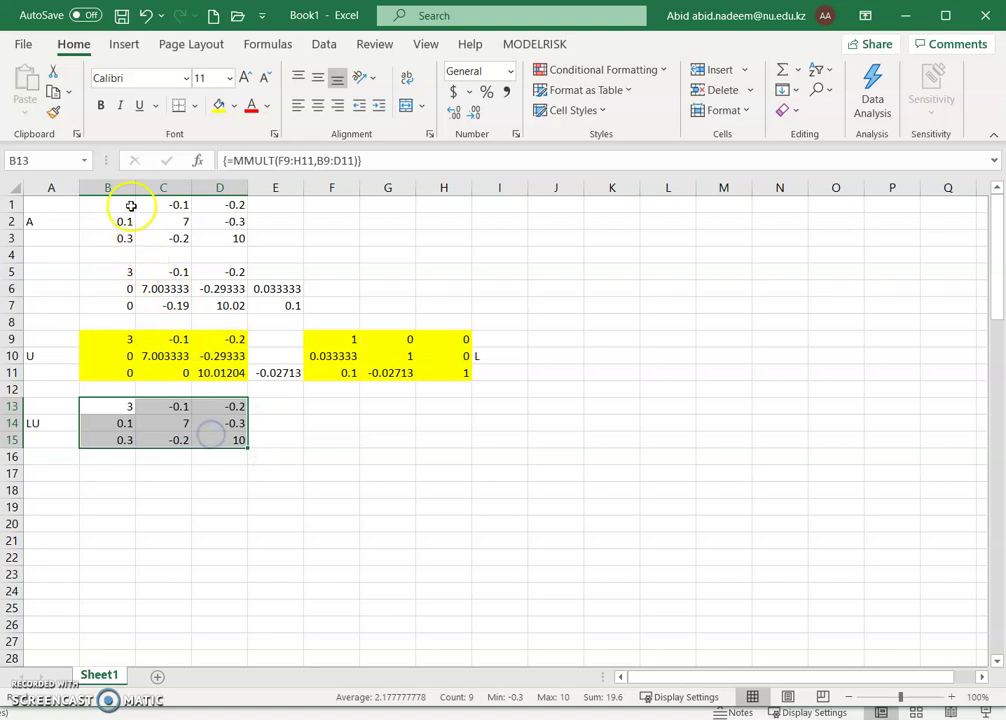
- Label the elimination factors in E6 and E7 by entering f1 in F6 and f2 in F7
left_click_drag(128, 204, 200, 230)
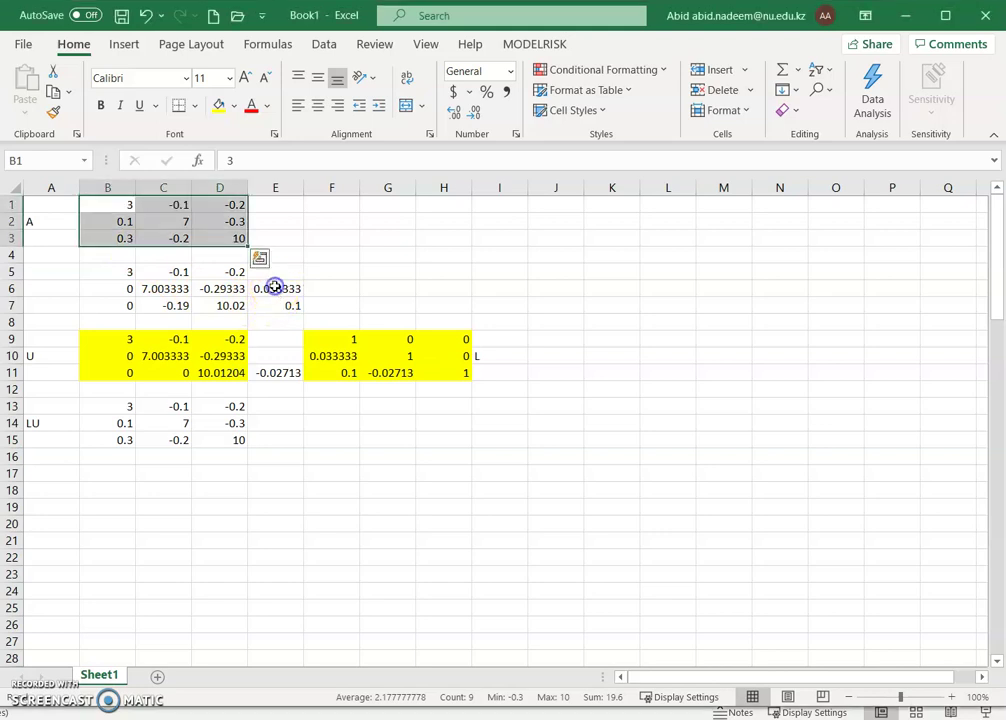
left_click(277, 290)
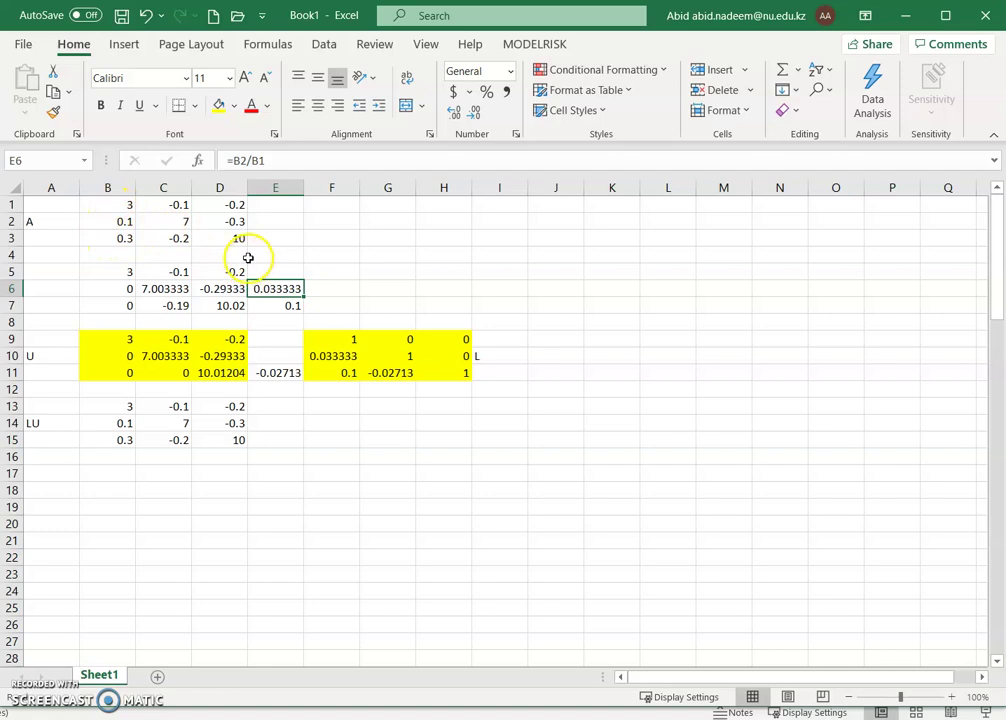
left_click(317, 289)
type("f")
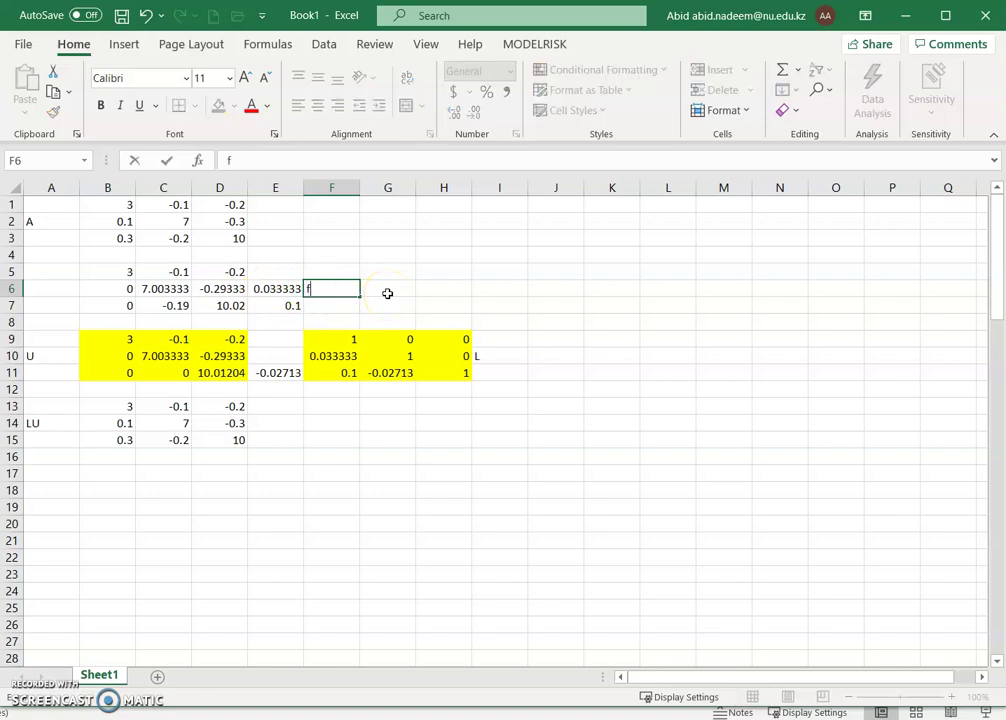
type("1")
key("Return")
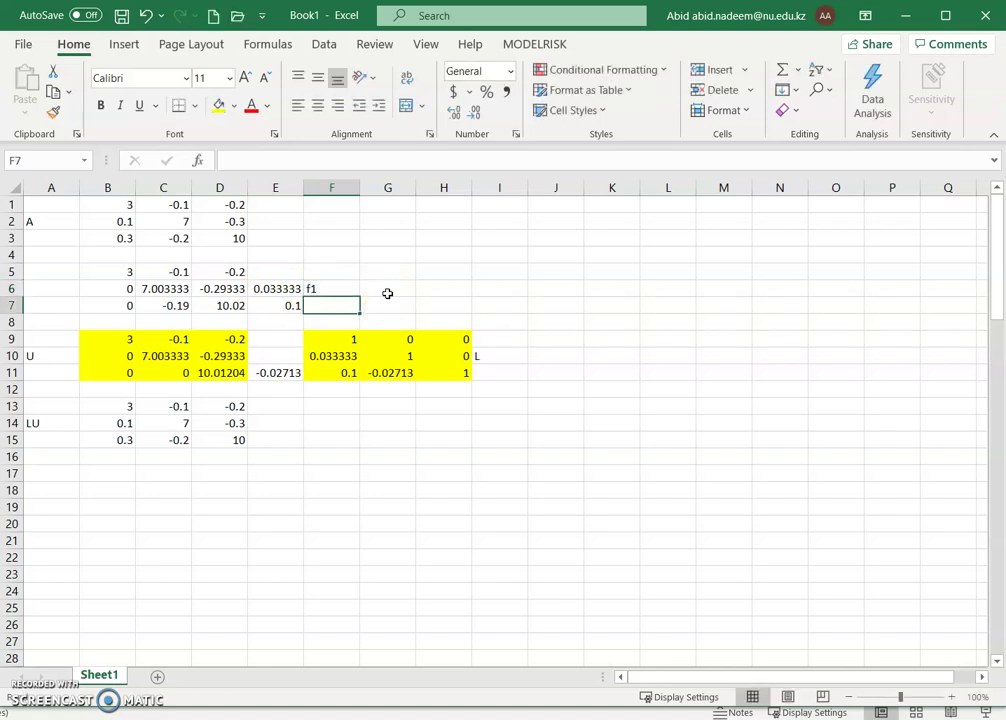
type("f2")
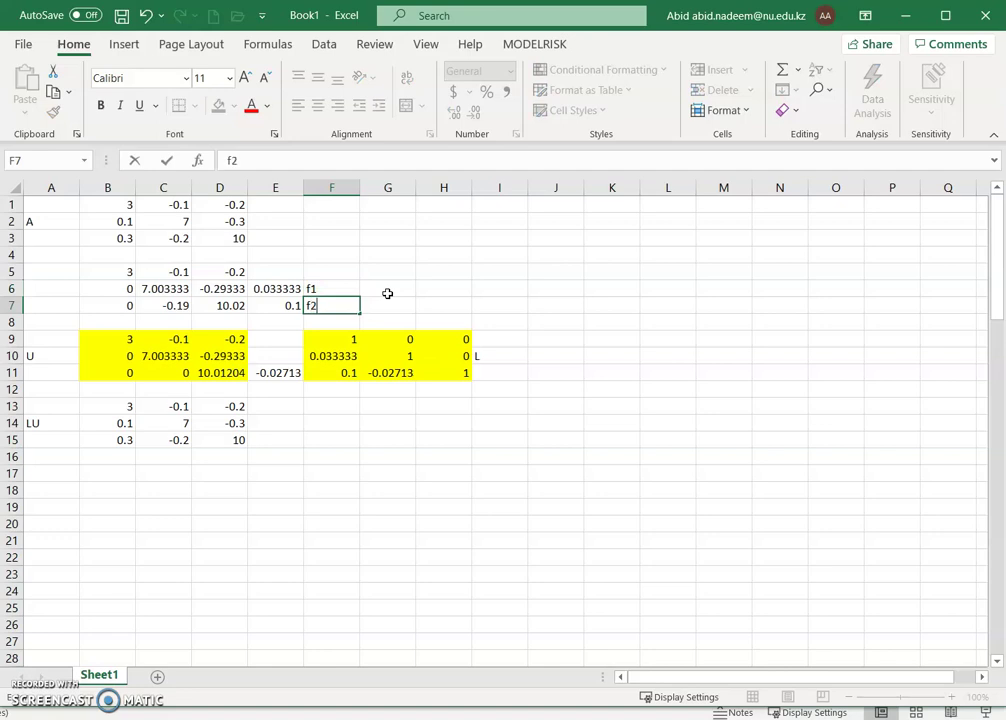
key("Return")
- Label the third elimination factor by entering f3 in E10, above its value in E11
key("Return")
key("Return")
key("Return")
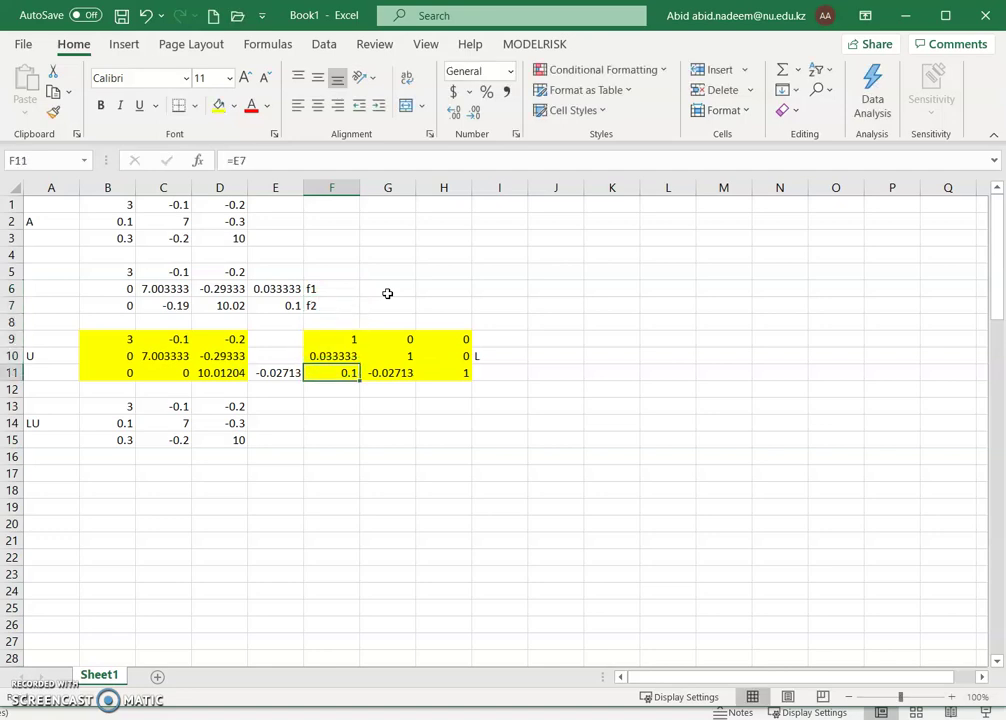
key("Up")
key("Left")
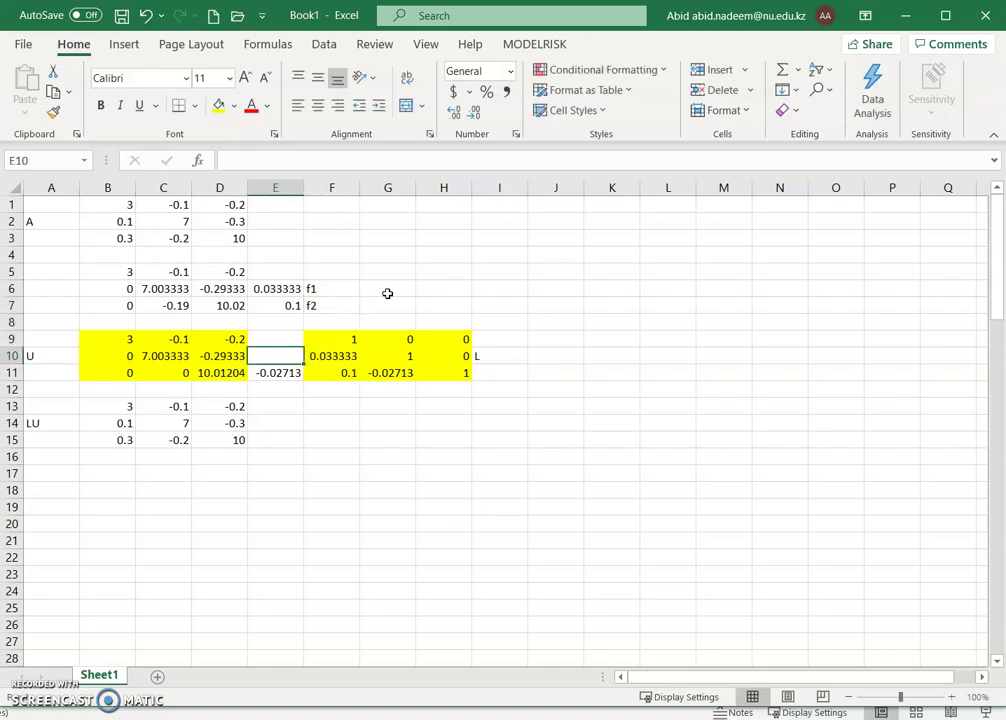
type("f3")
key("Return")
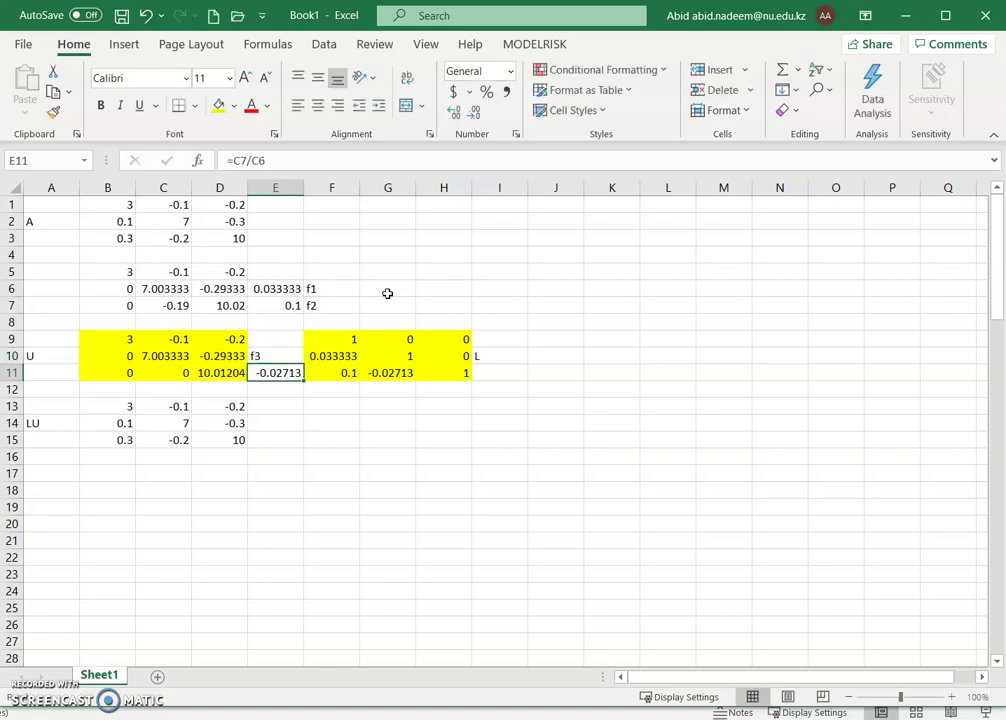
- Enter the label L in F3 for a symbolic lower triangular matrix beside matrix A
key("Up")
key("Up")
key("Up")
key("Up")
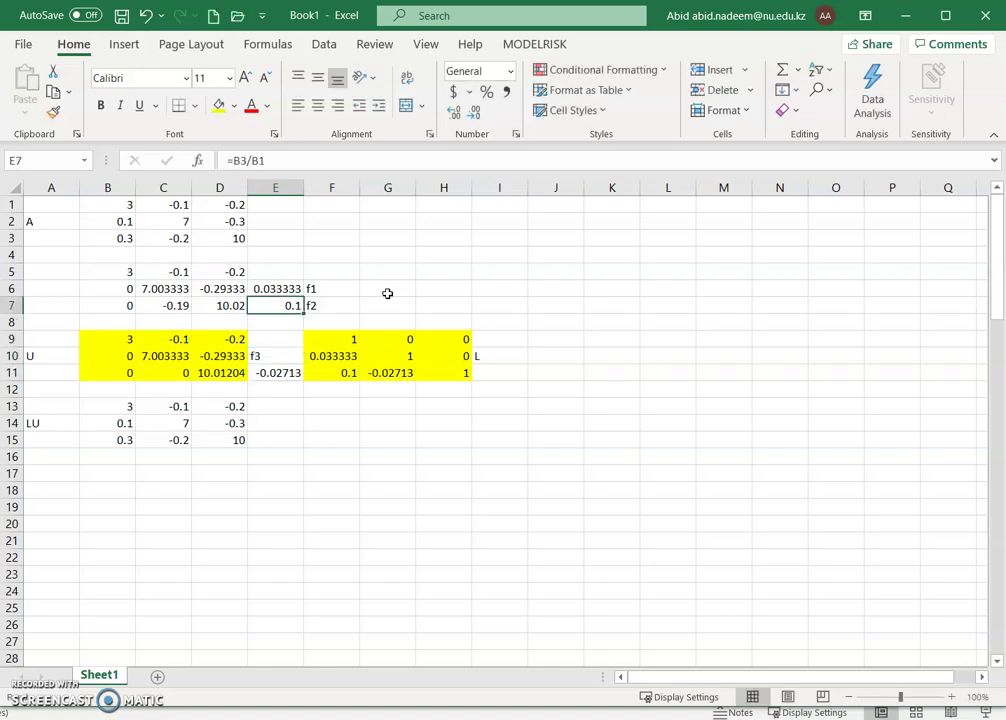
key("Right")
key("Right")
key("Right")
key("Right")
key("Right")
key("Up")
key("Left")
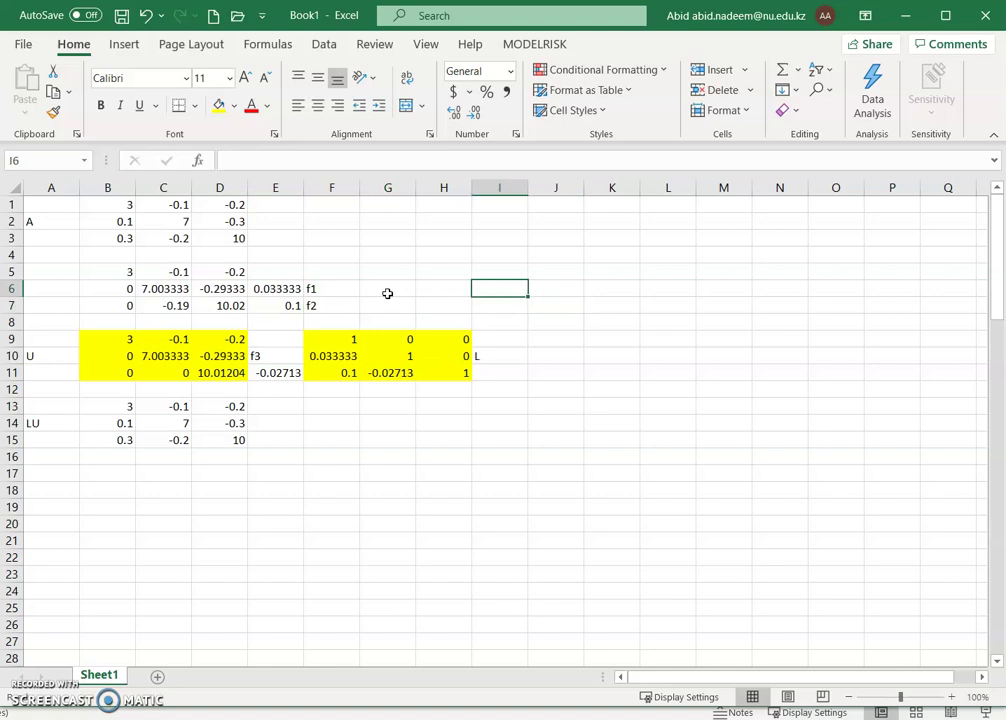
key("Left")
key("Up")
key("Up")
key("Left")
key("Left")
key("Left")
key("Right")
key("Right")
key("Up")
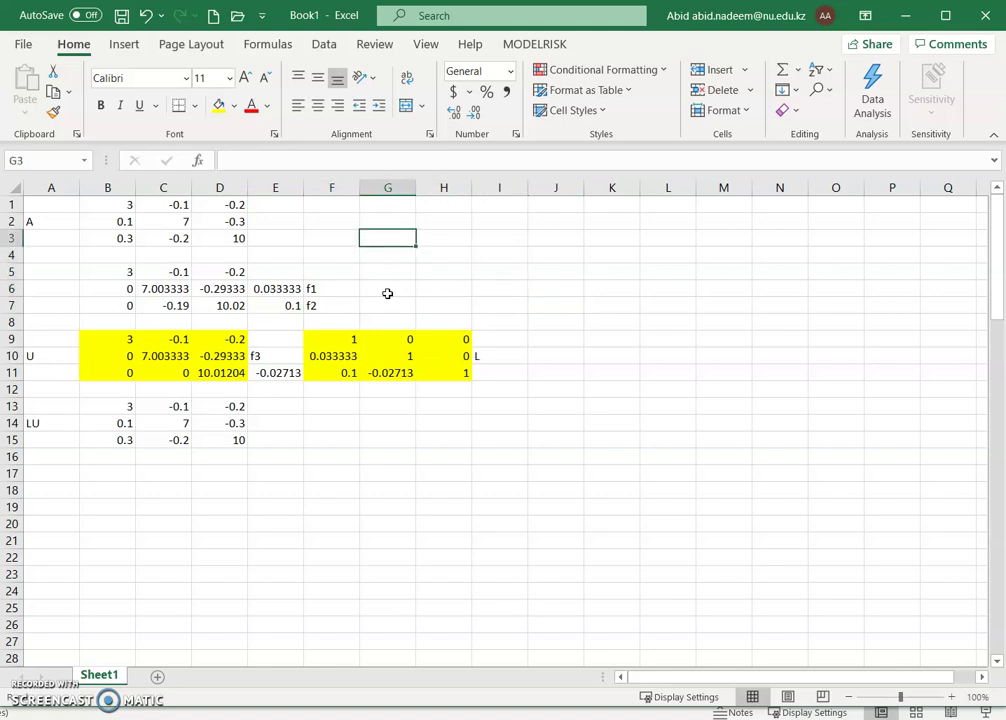
key("Left")
type("L")
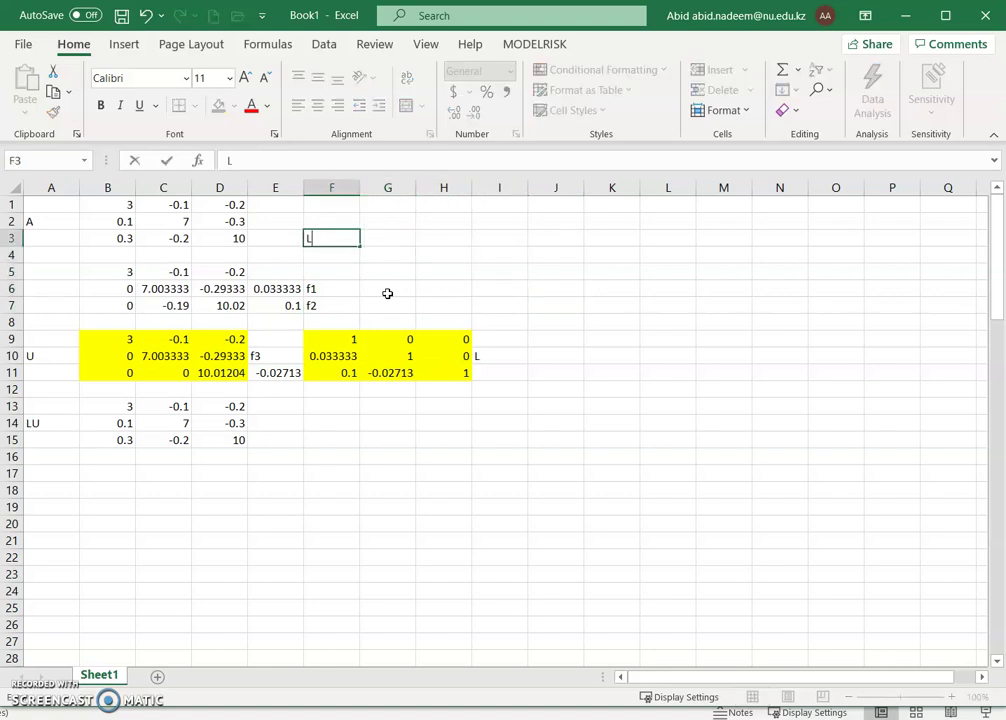
- Fill the first row of the symbolic L matrix in G2:I2 with 1, 0, 0
key("Right")
key("Right")
key("Left")
key("Up")
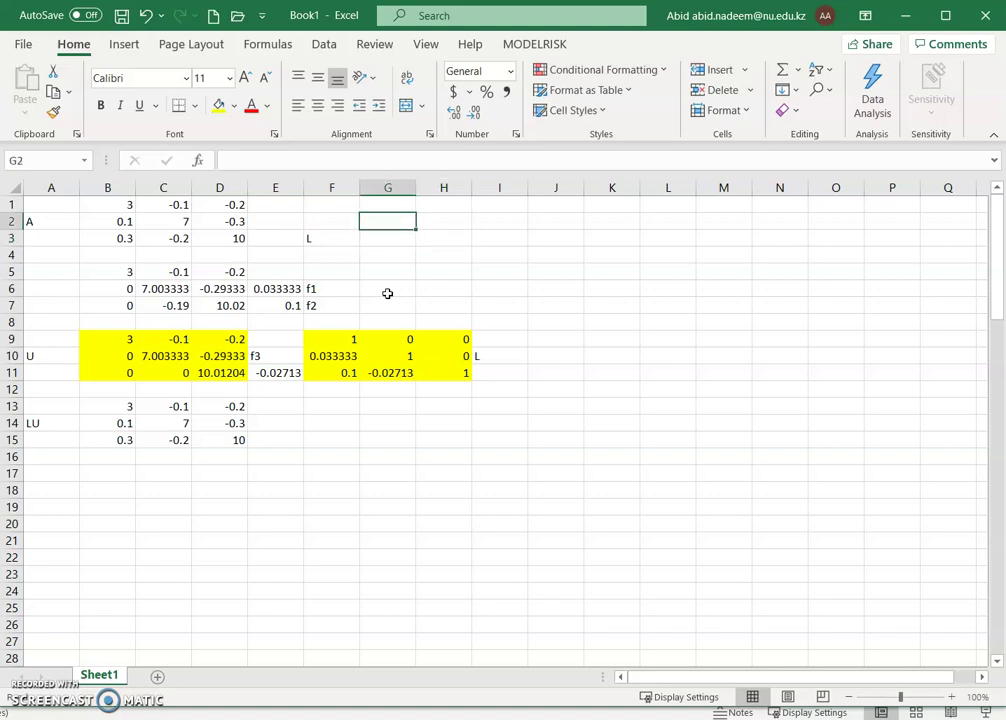
type("1")
key("Right")
type("0")
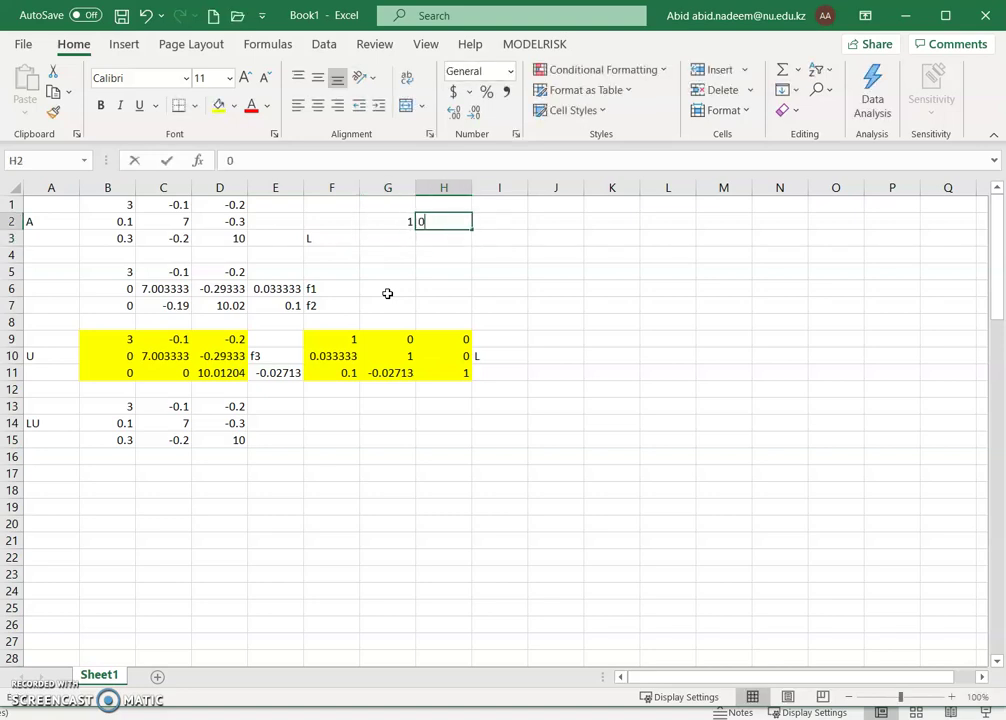
key("Right")
type("0")
key("Return")
- Enter 1 in H3, 0 in I3 and 1 in I4 to complete the symbolic L matrix's diagonal and upper zeros
key("Left")
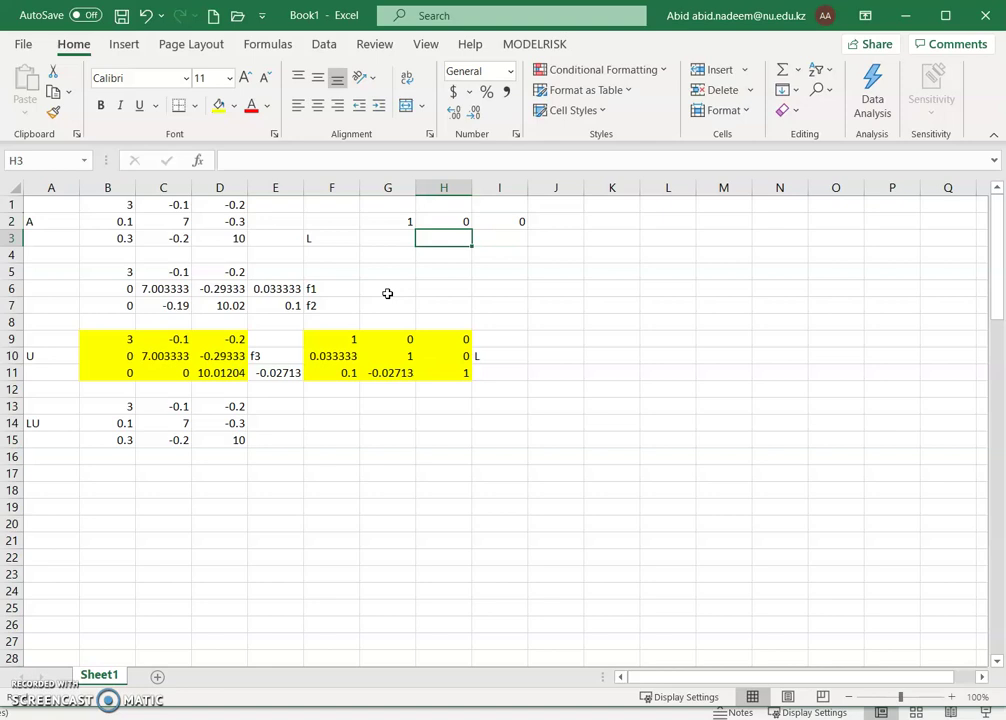
type("1")
key("Right")
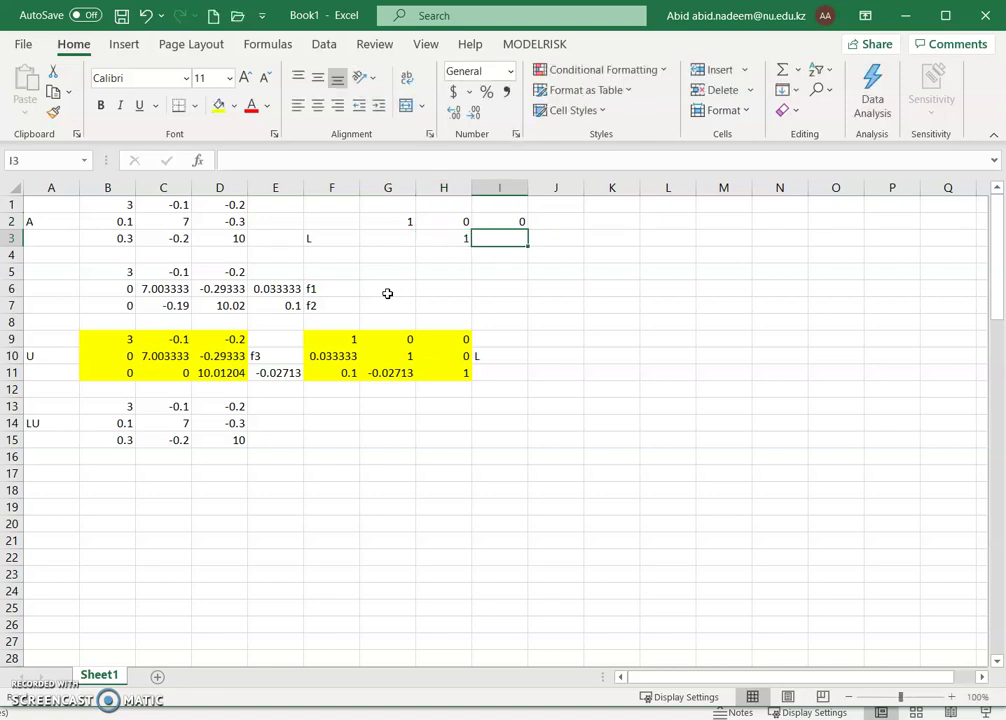
type("0")
key("Return")
key("Left")
key("Right")
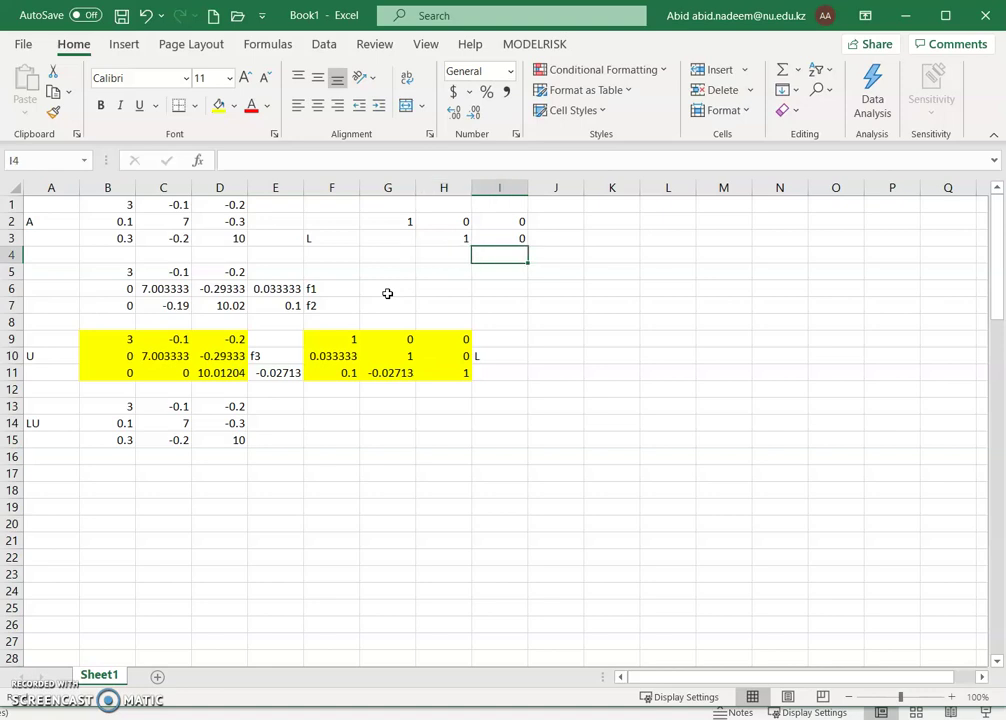
type("1")
key("Return")
key("Up")
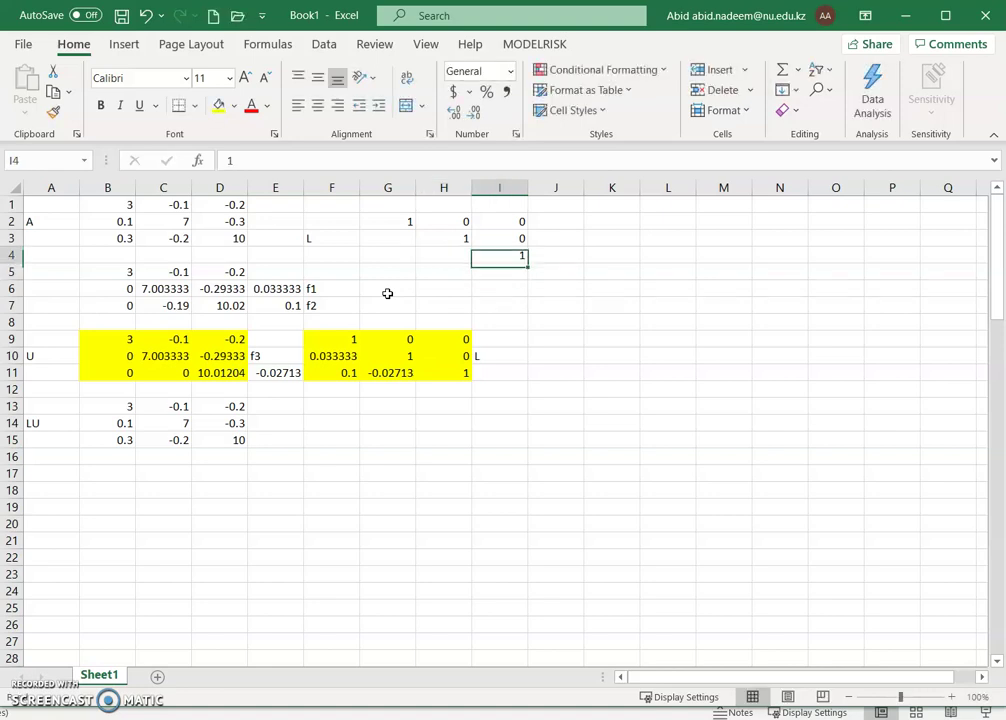
- Fill the symbolic L matrix below its diagonal with f1 in G3, f2 in G4 and f3 in H4
key("Left")
key("Left")
key("Up")
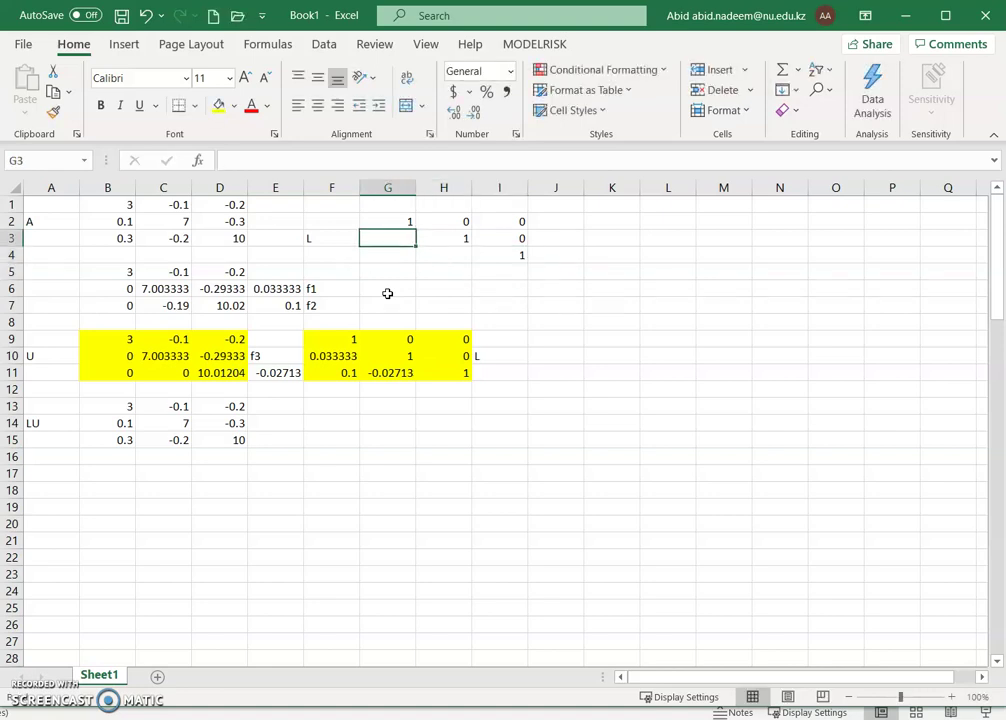
type("f")
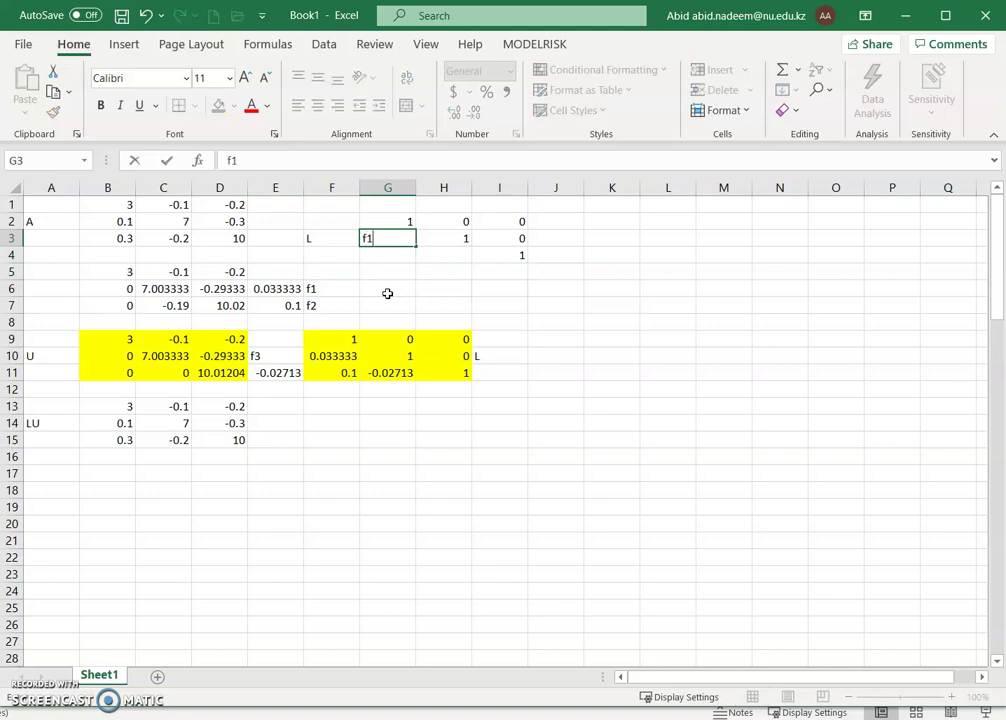
type("1")
key("Right")
key("Left")
key("Down")
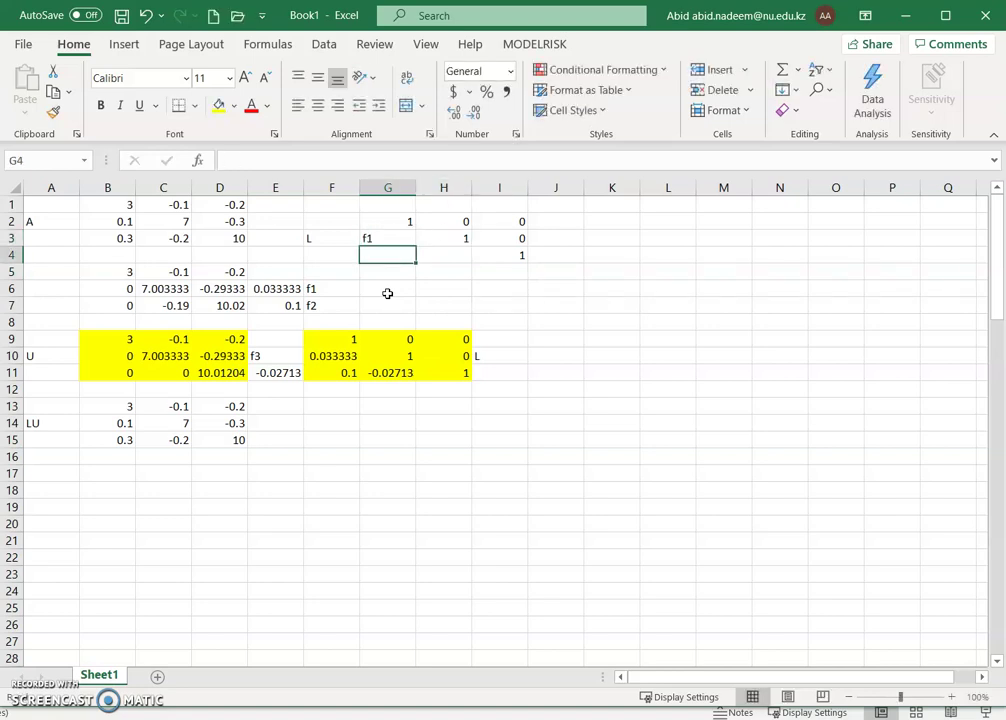
type("f12")
key("Right")
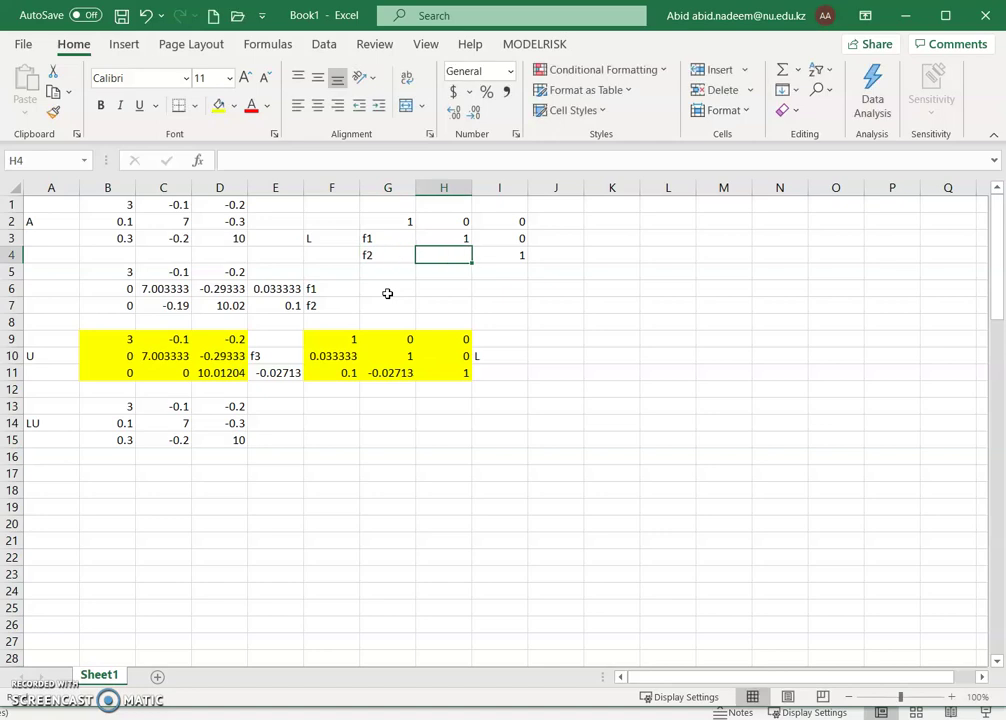
type("f")
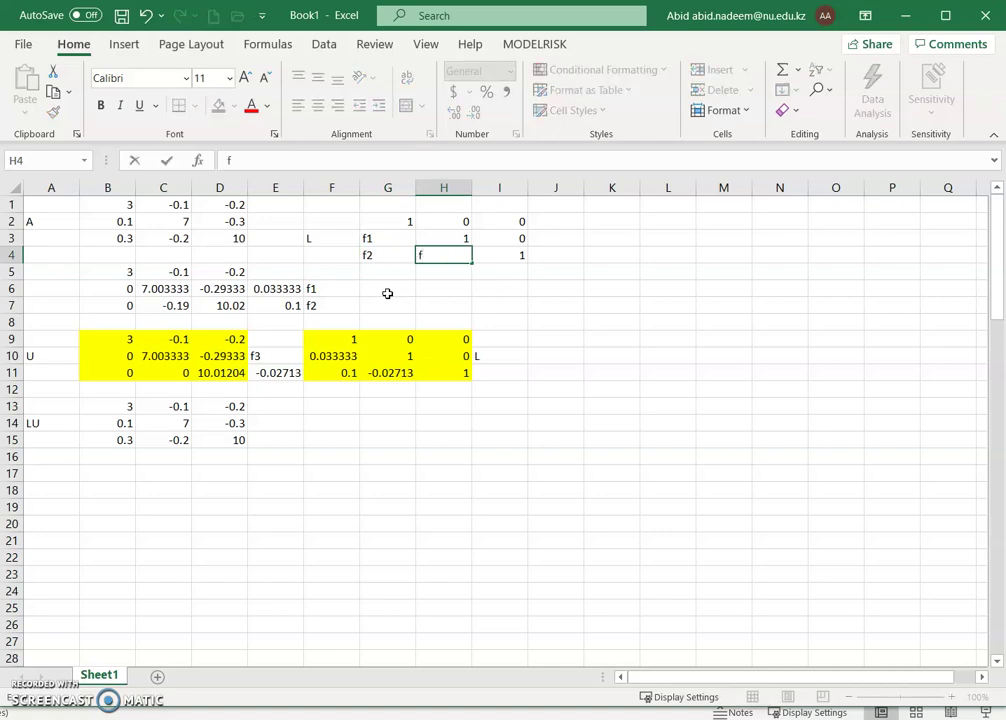
key("Return")
- Examine the first-column entries of A in B1:B3 that define factors f1 and f2, and the eliminated entries below them
key("Left")
key("Left")
key("Left")
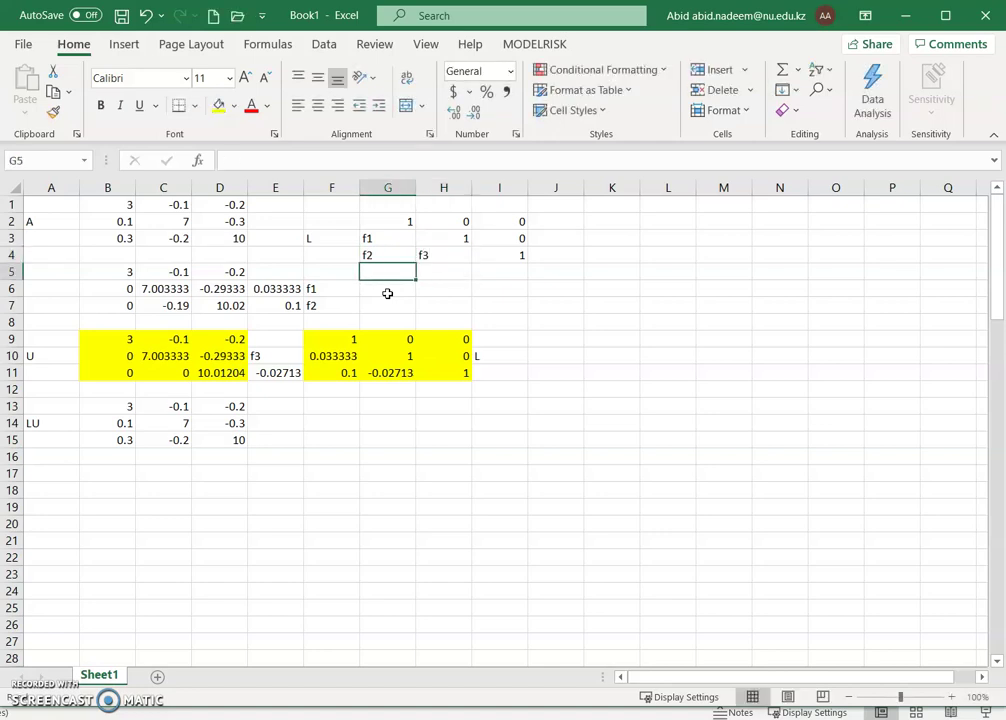
key("Right")
key("Down")
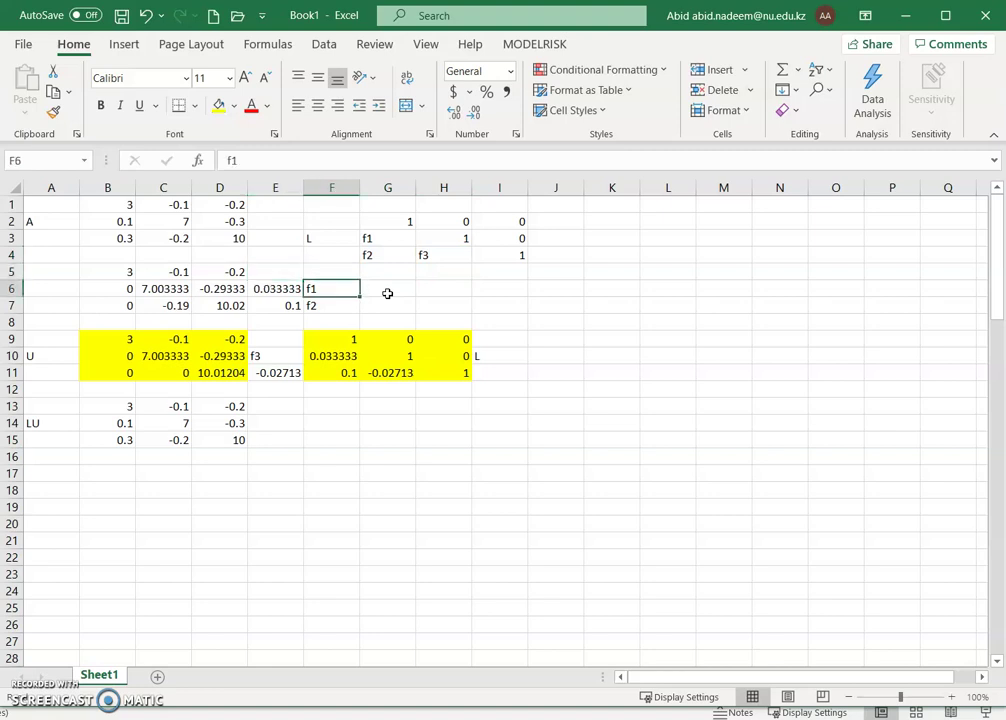
key("Right")
key("Left")
key("Left")
key("Left")
key("Left")
key("Up")
key("Up")
key("Up")
key("Up")
key("Left")
key("Up")
key("Down")
key("Up")
key("Down")
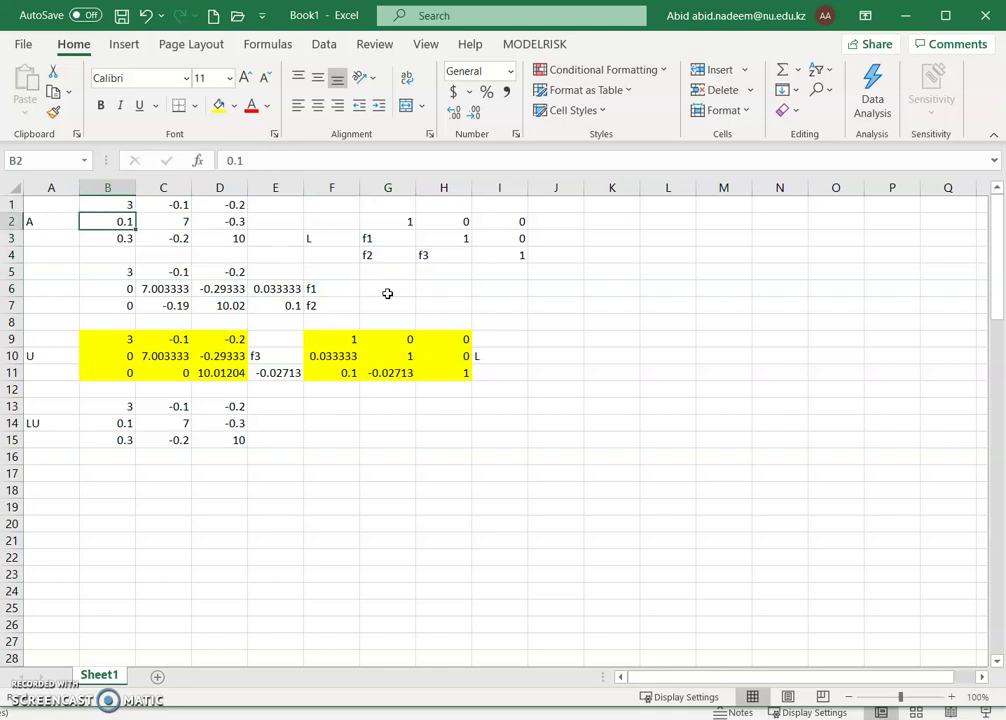
key("Up")
key("Down")
key("Down")
key("Down")
key("Down")
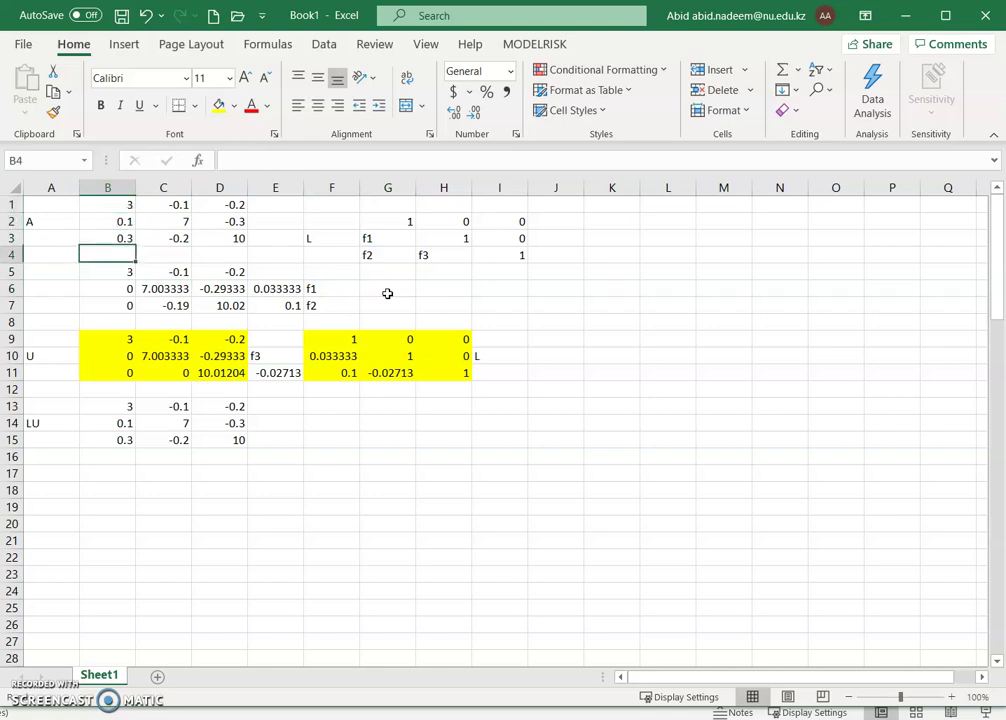
key("Up")
key("Up")
key("Up")
key("Down")
key("Up")
key("Up")
key("Down")
key("Down")
key("Down")
key("Down")
key("Down")
key("Down")
key("Down")
key("Down")
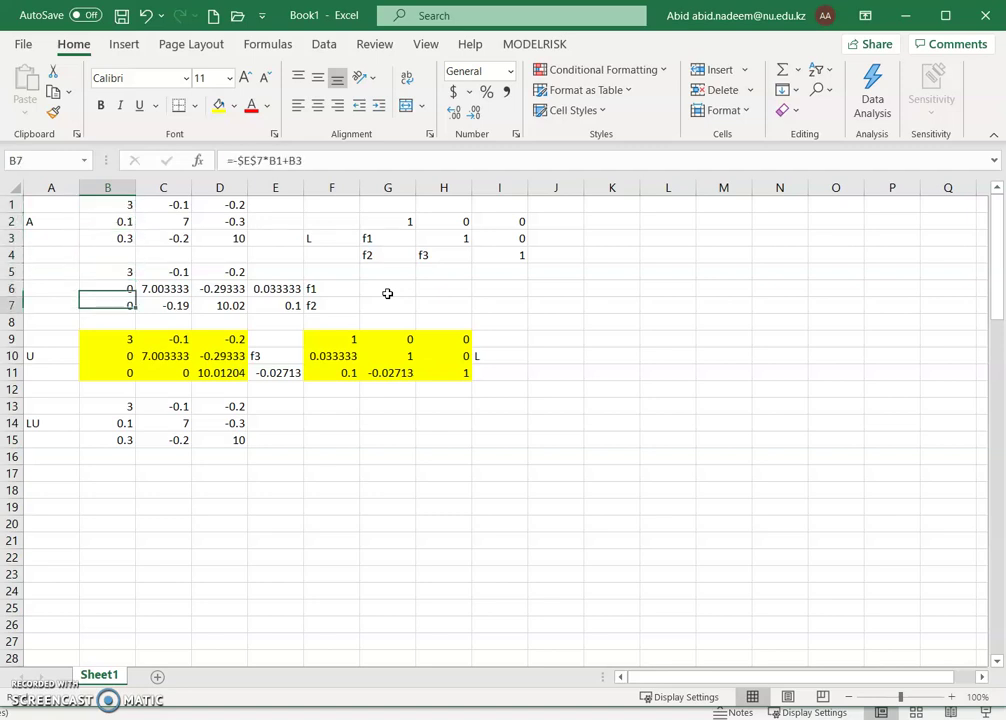
- Examine the f3 factor formula in E11 and the second-column entries C7 and C6 it divides
key("Down")
key("Right")
key("Right")
key("Right")
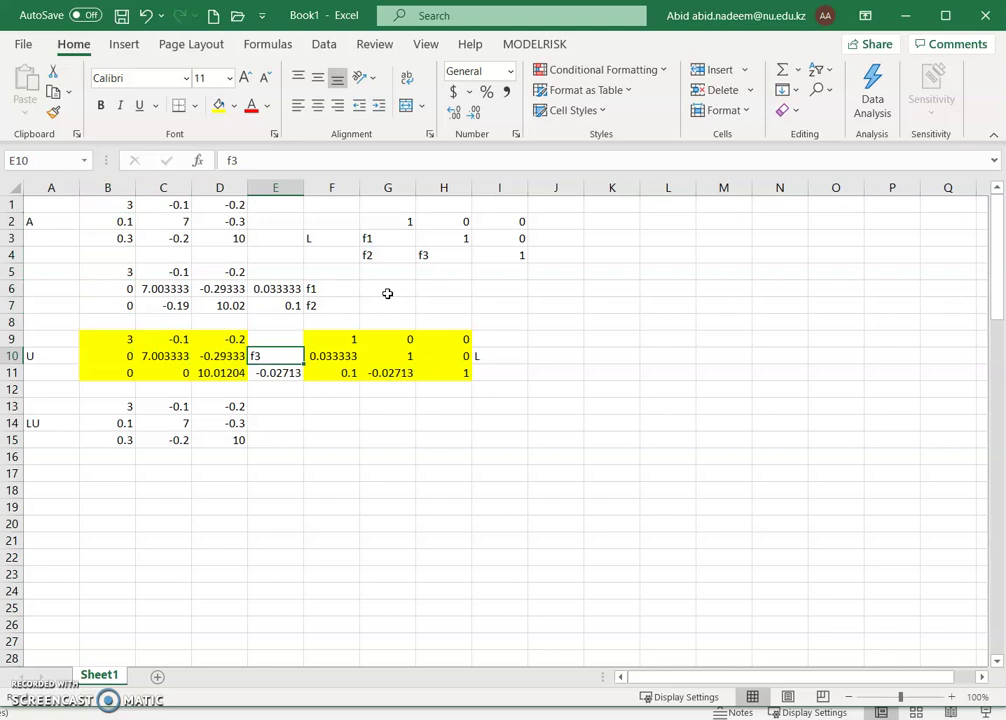
key("Left")
key("Left")
key("Right")
key("Right")
key("Down")
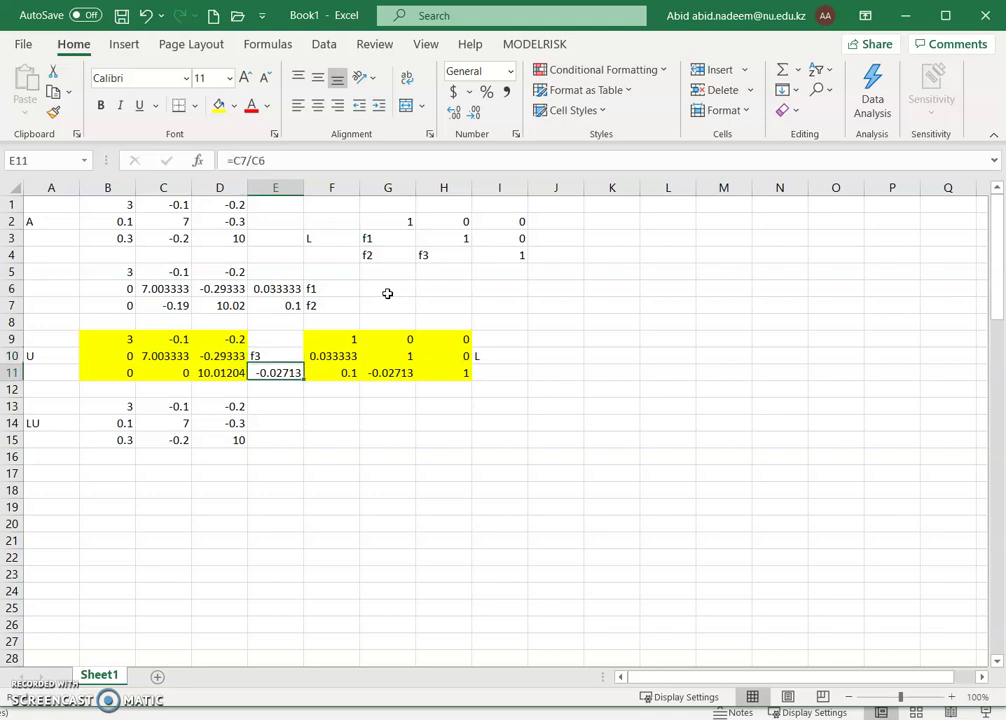
key("Left")
key("Up")
key("Up")
key("Up")
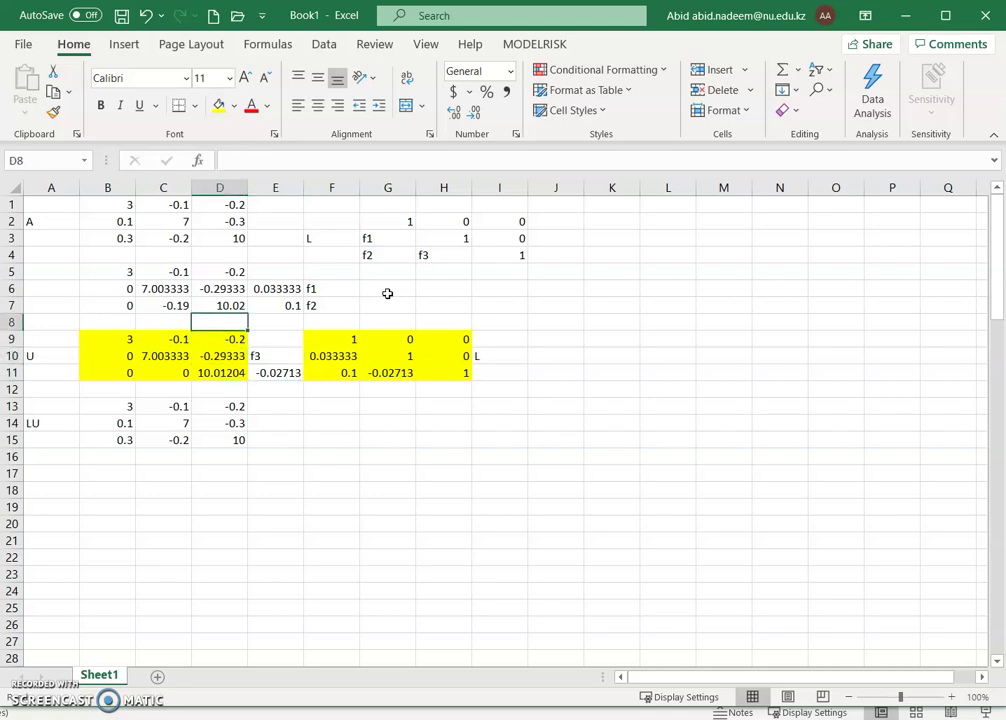
key("Left")
key("Up")
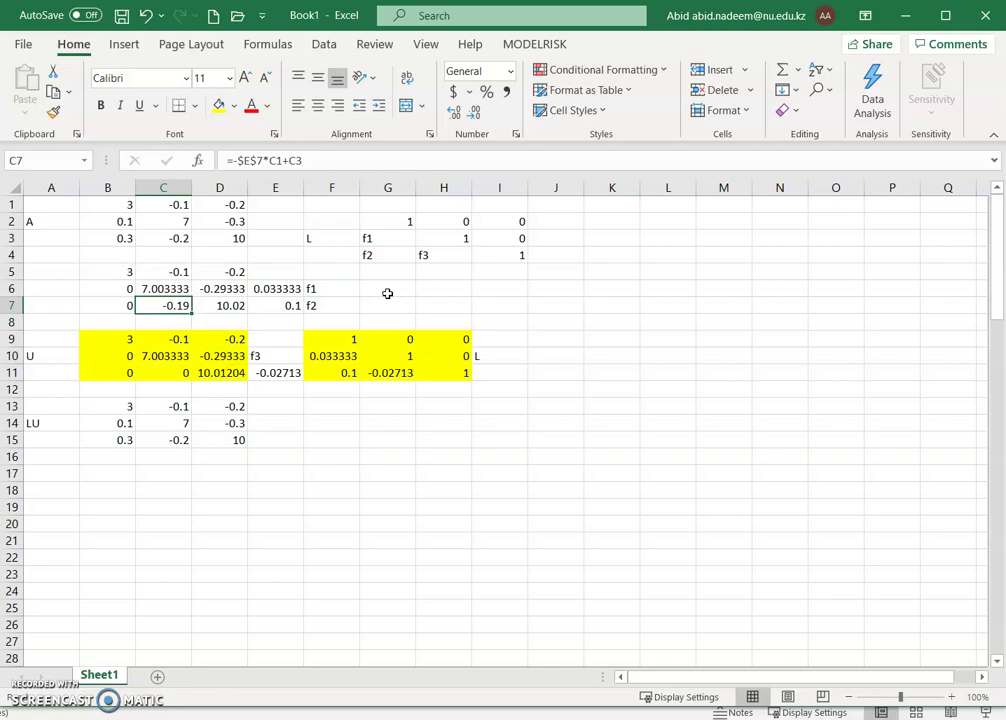
key("Up")
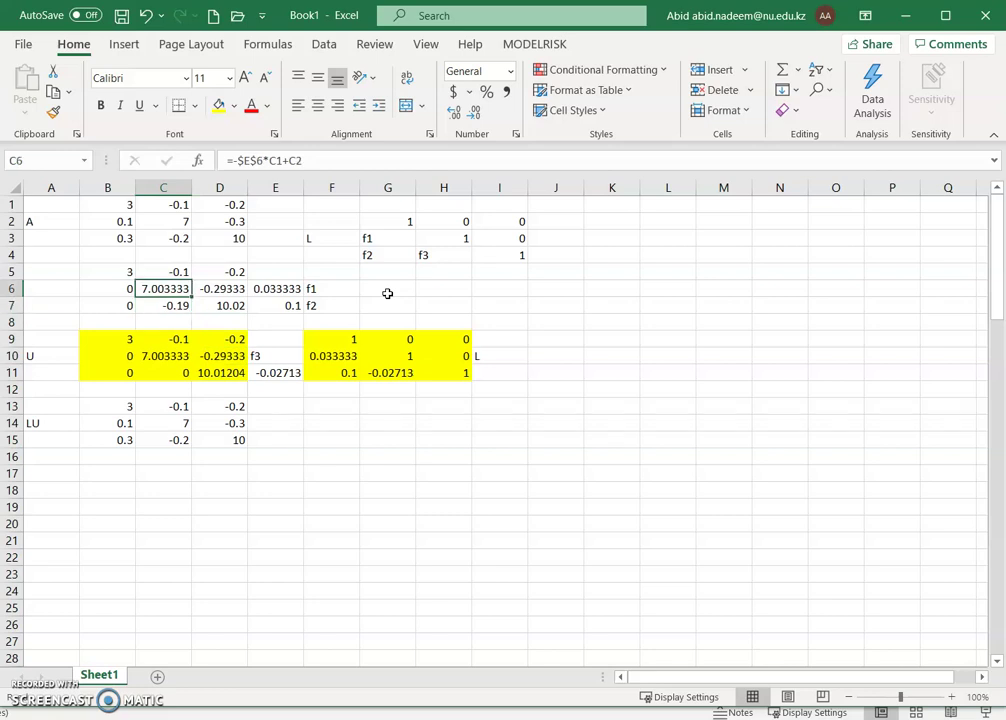
- Inspect the f1 formula in E6 and the row elimination formula in B6 that uses it
key("Right")
key("Right")
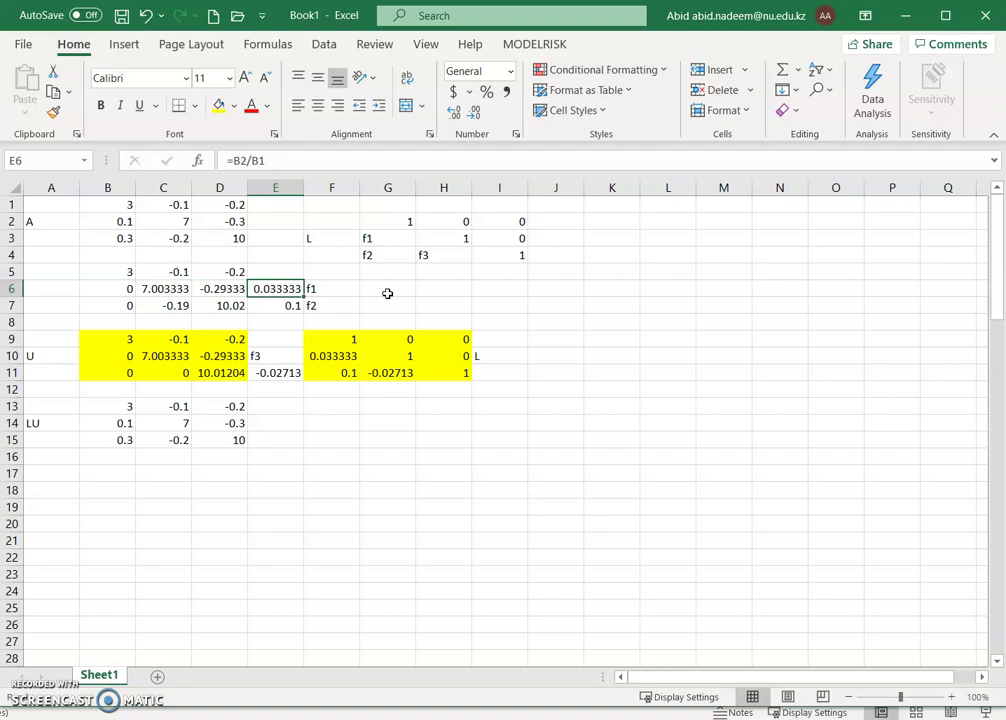
key("Left")
key("Left")
key("Left")
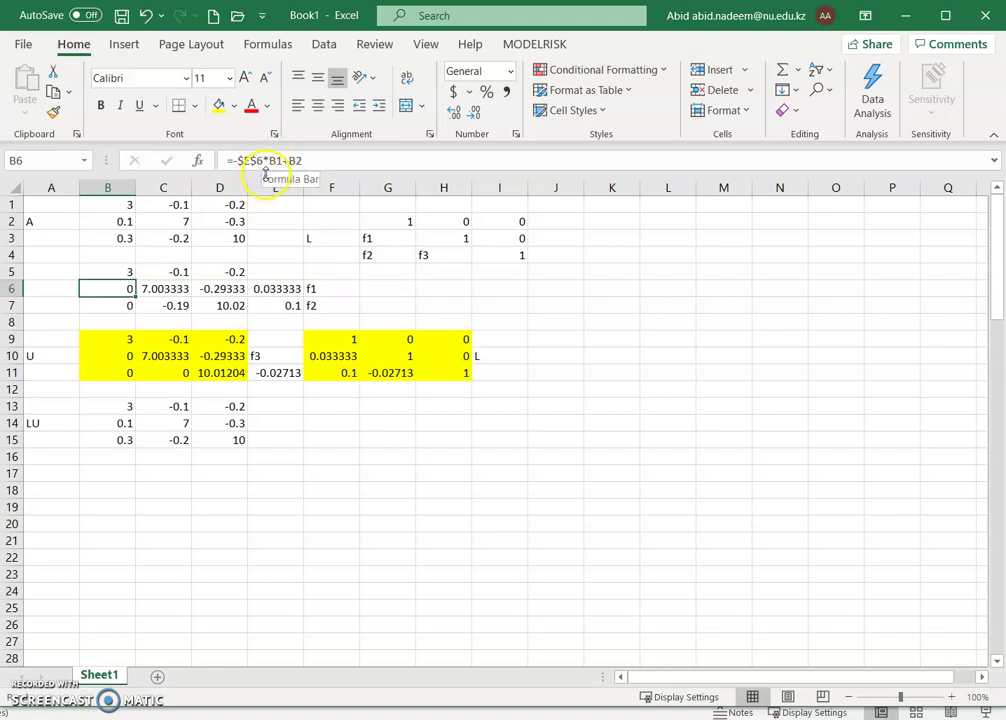
- Review pivot B1, the elimination formula in B6, and the finished U block B9:D11 and L block F9:H11
left_click(121, 206)
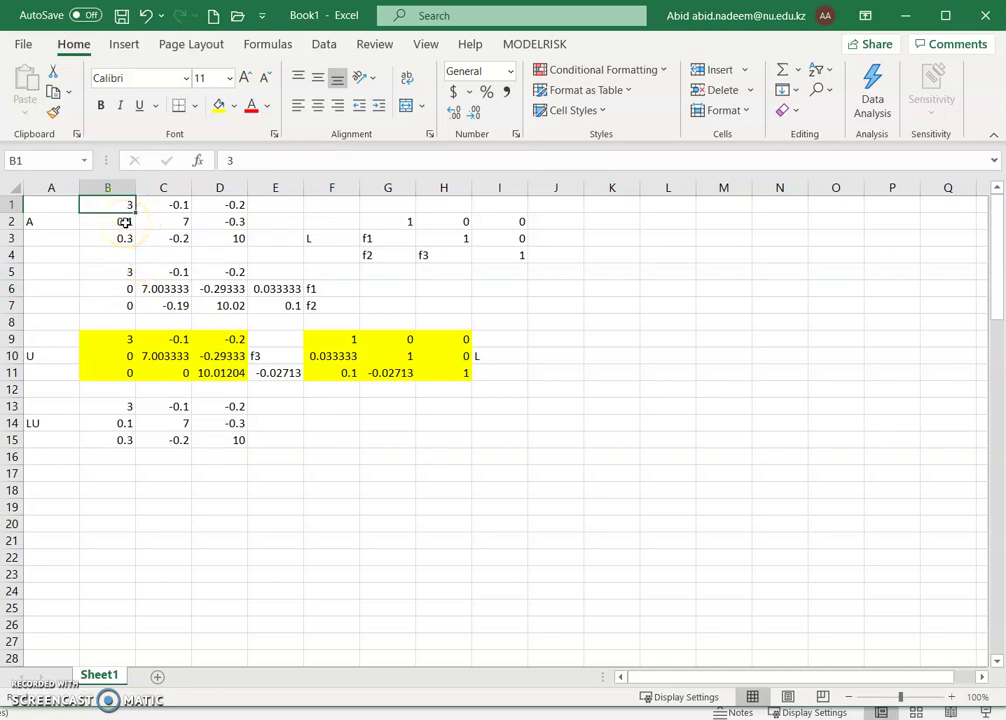
left_click(119, 286)
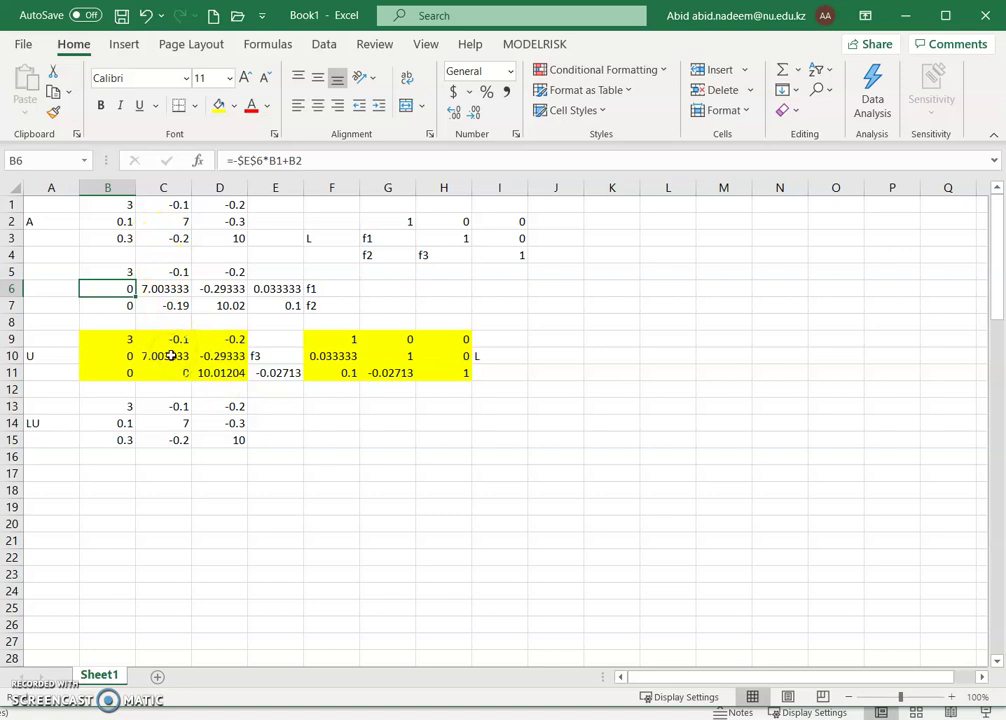
left_click_drag(110, 341, 205, 372)
left_click_drag(321, 337, 435, 372)
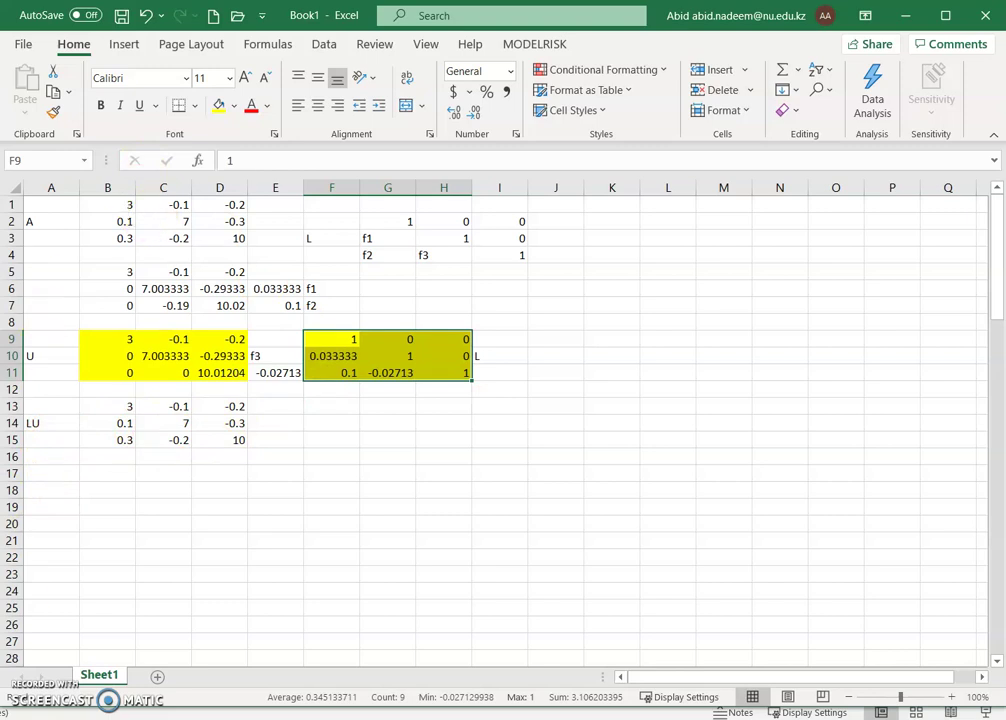
- Switch to the PowerPoint lecture slides and present Example 10.1 (1/2) through its [A], [U] and factor f21 and f31 parts
key("alt+Tab")
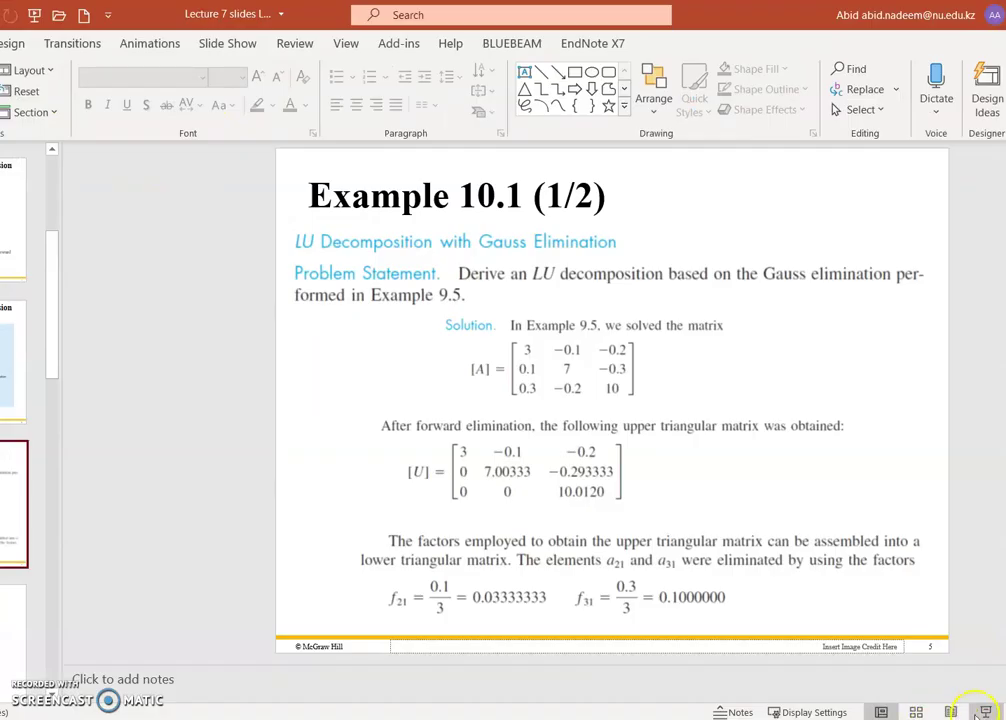
left_click(986, 712)
left_click(508, 429)
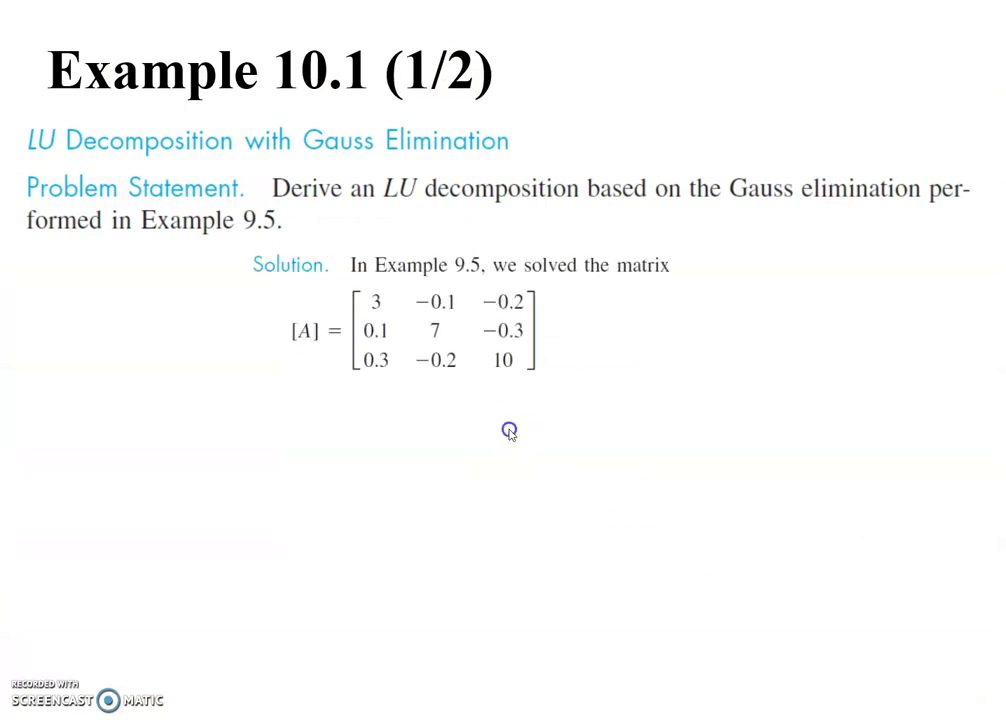
left_click(510, 432)
left_click(509, 430)
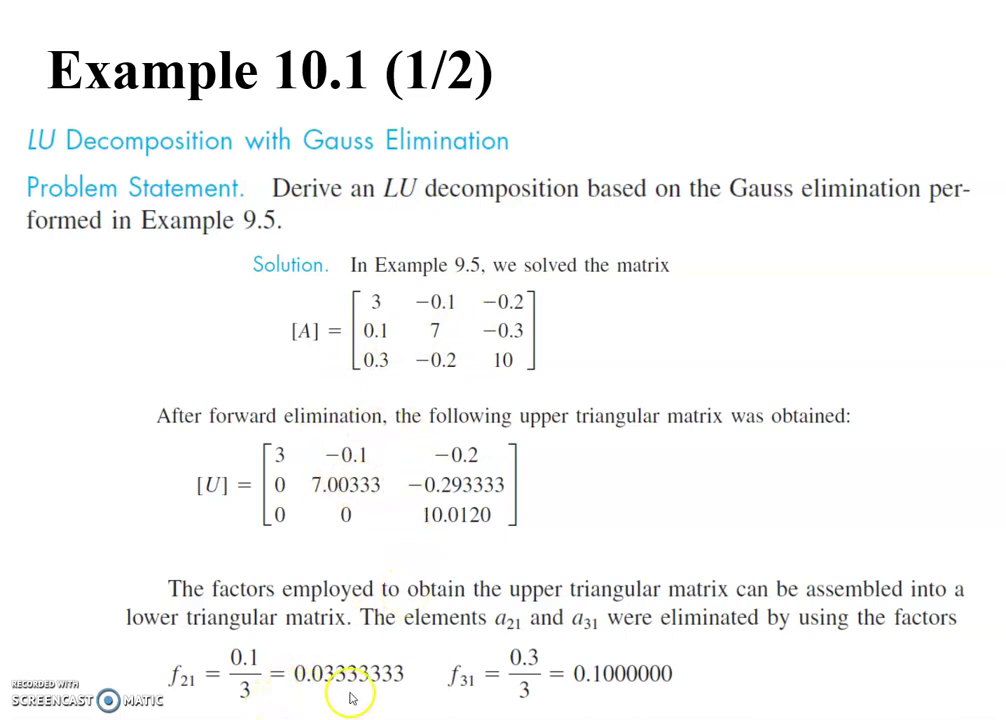
left_click_drag(313, 657, 311, 668)
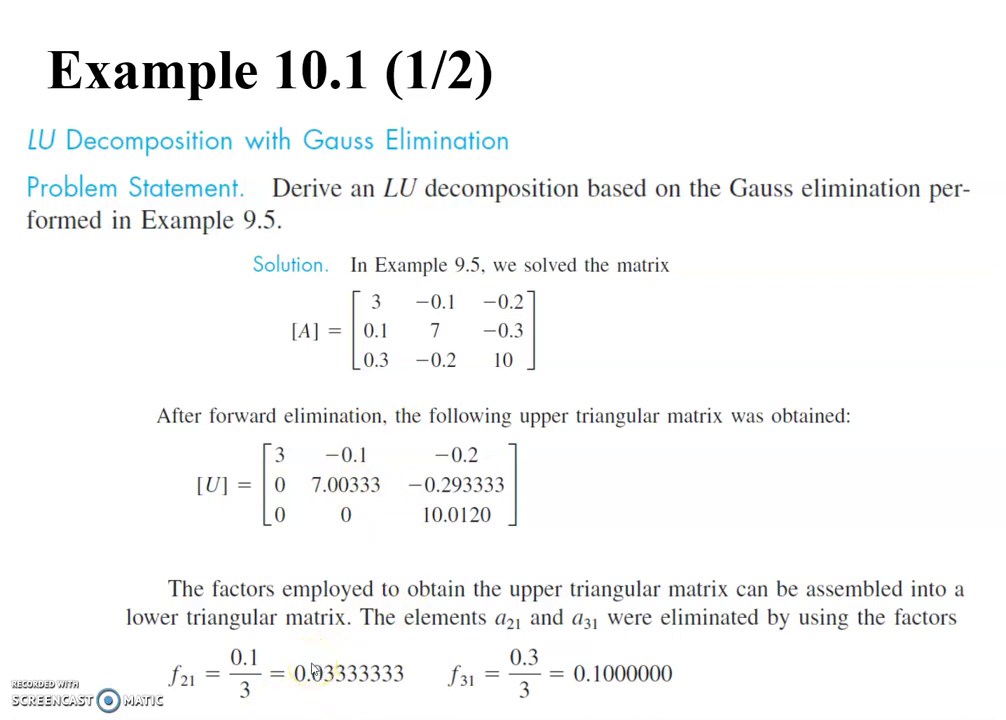
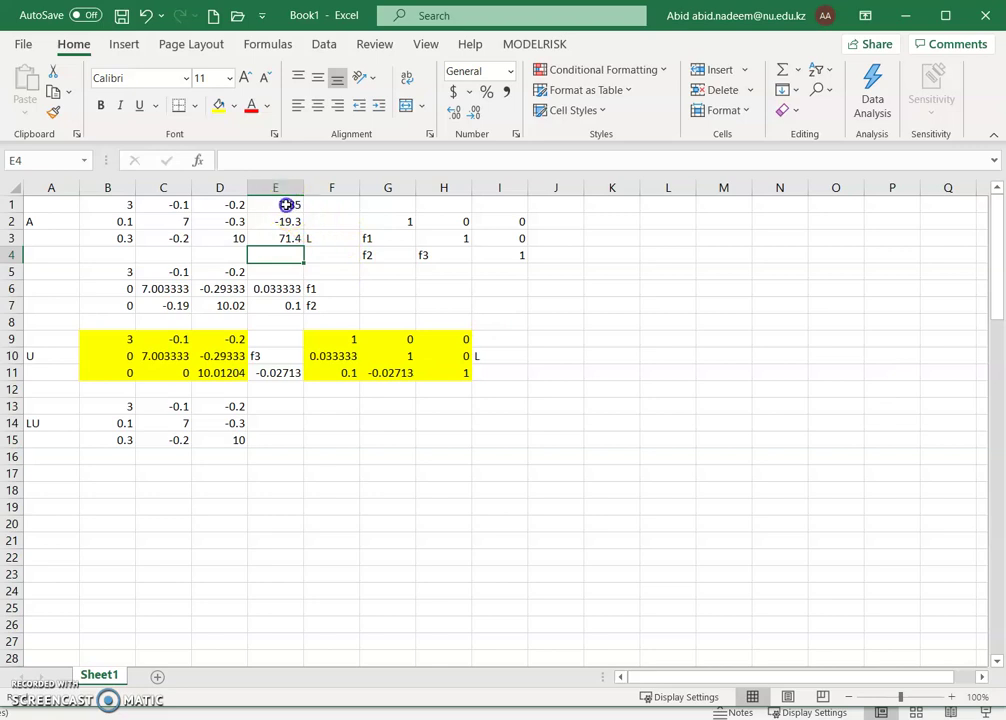
- Highlight the right-hand-side values in E1:E3 in yellow and copy them to J9:J11 beside the L matrix
left_click(219, 110)
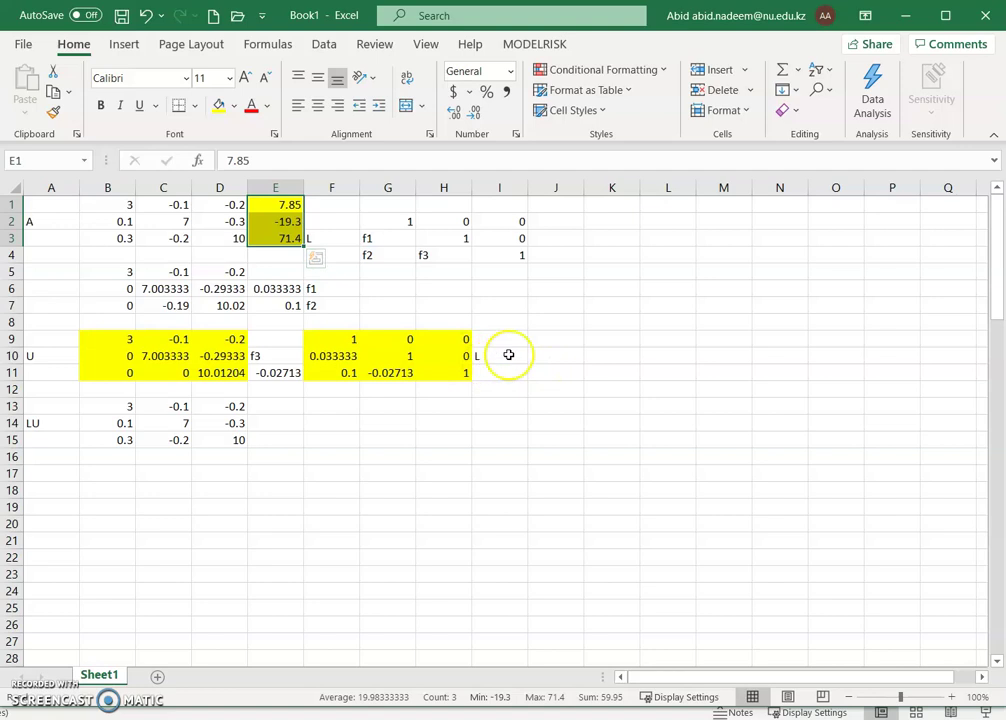
left_click(546, 342)
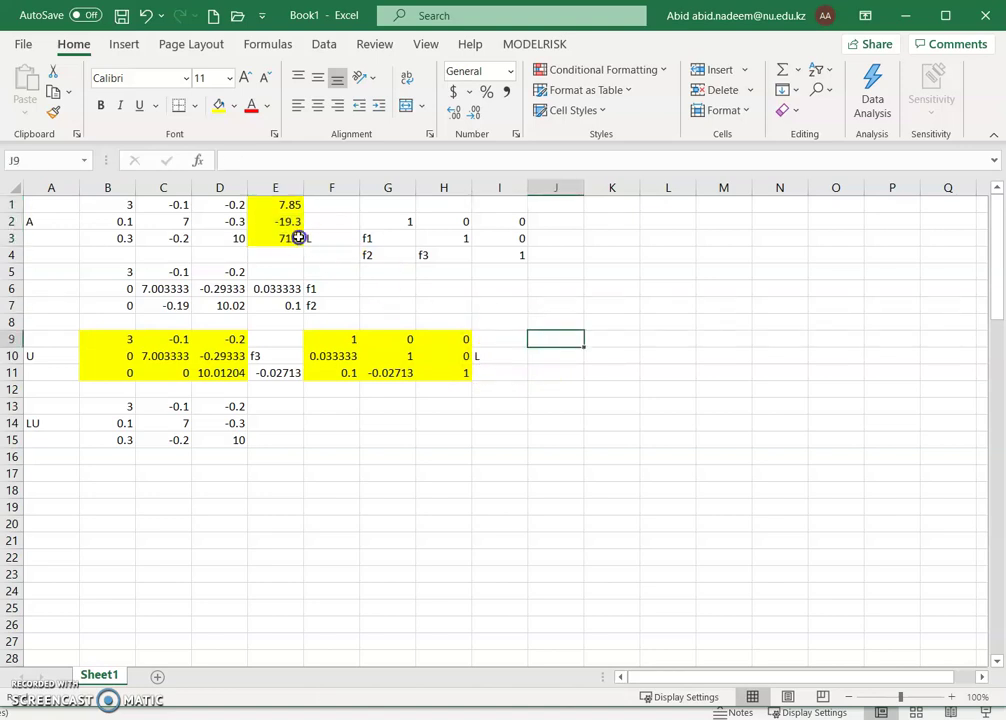
left_click(278, 205)
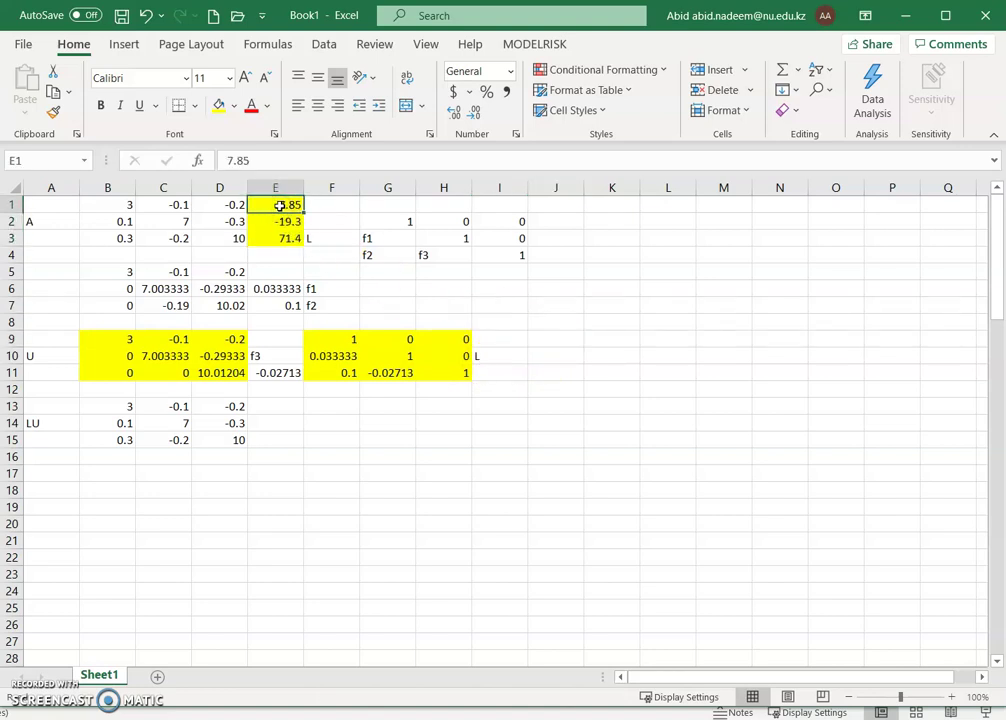
left_click_drag(278, 212, 281, 236)
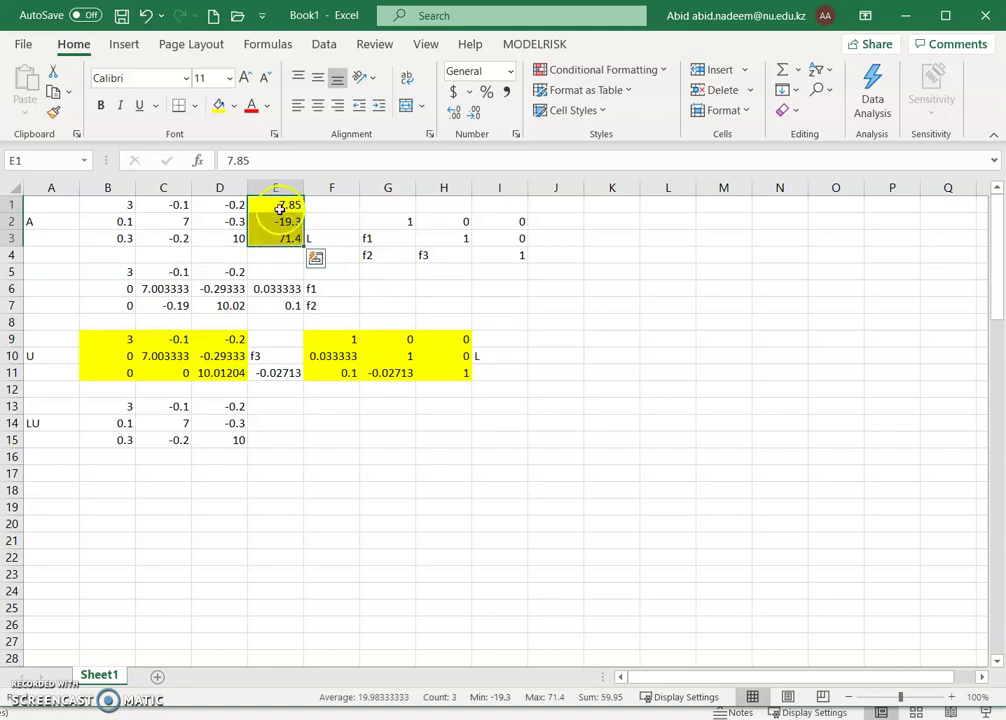
right_click(280, 205)
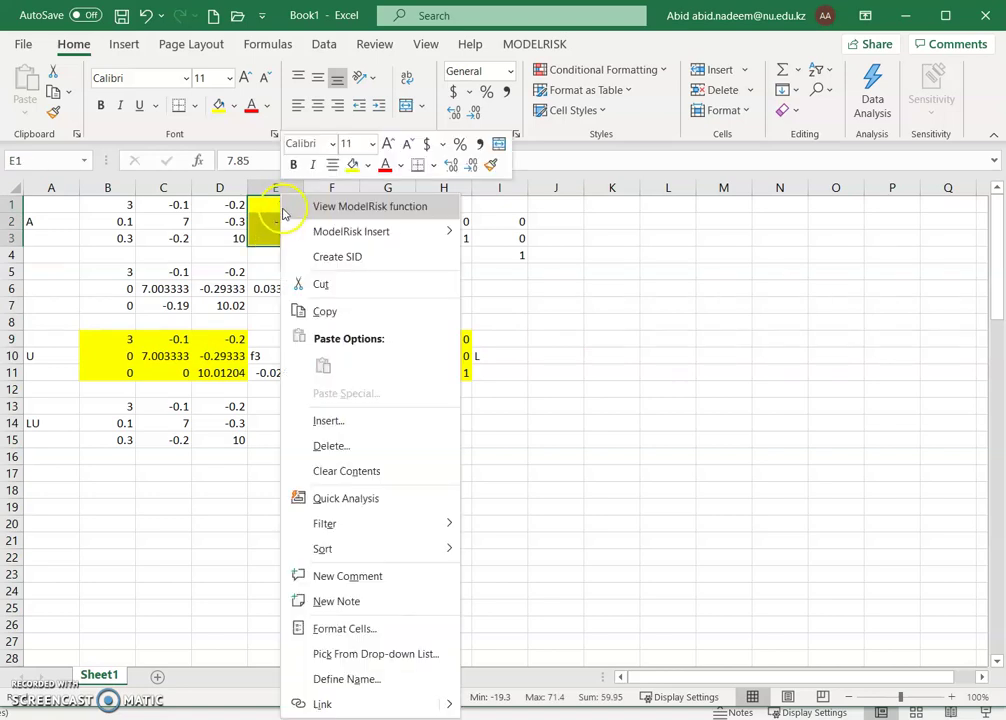
left_click(324, 313)
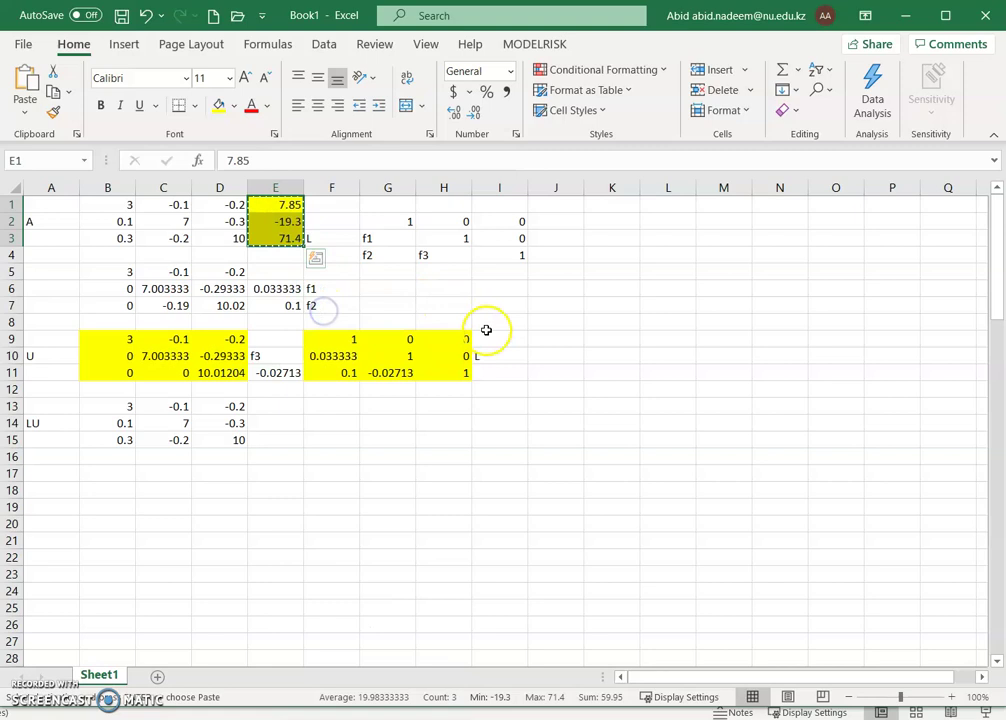
left_click(543, 342)
right_click(543, 342)
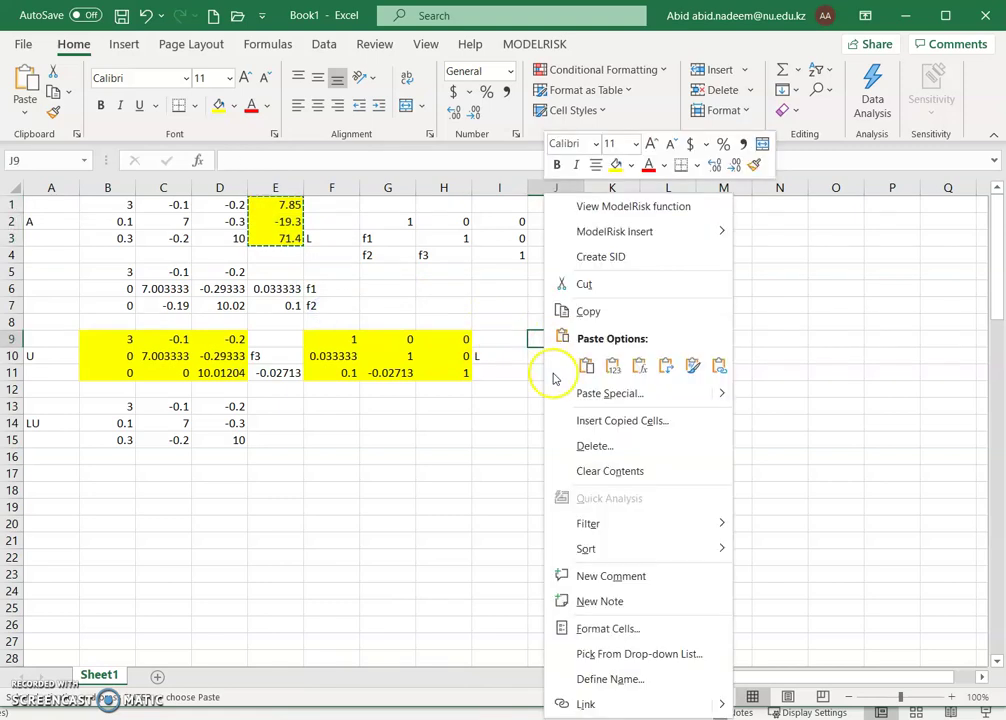
left_click(584, 362)
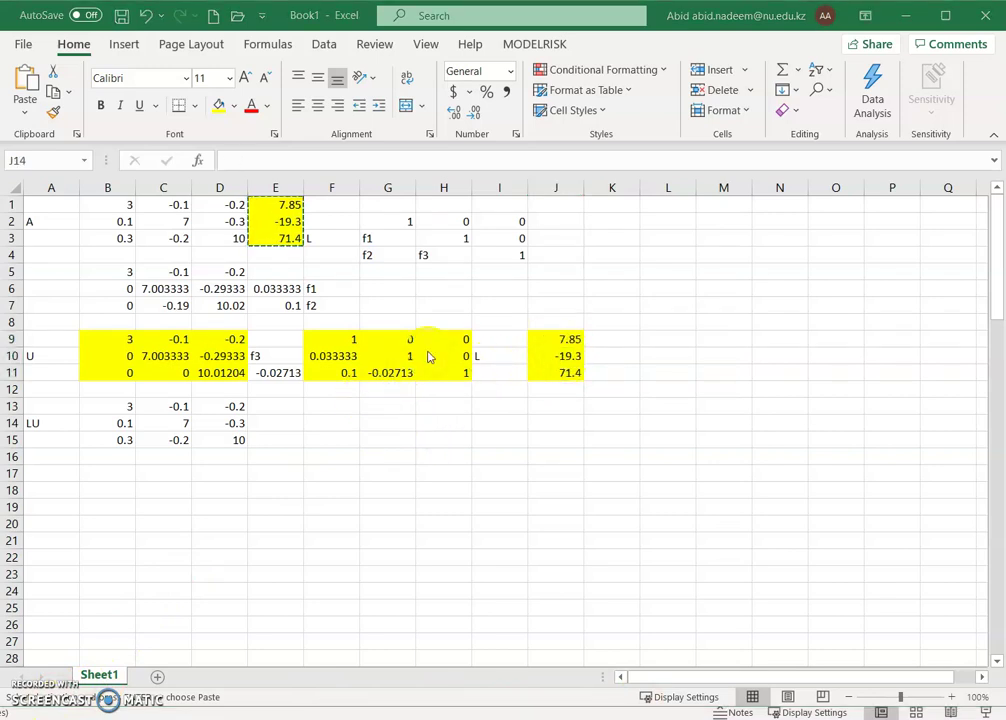
- Label K9 as d1 and set L9 to =J9 for the first forward-substitution value
left_click(615, 338)
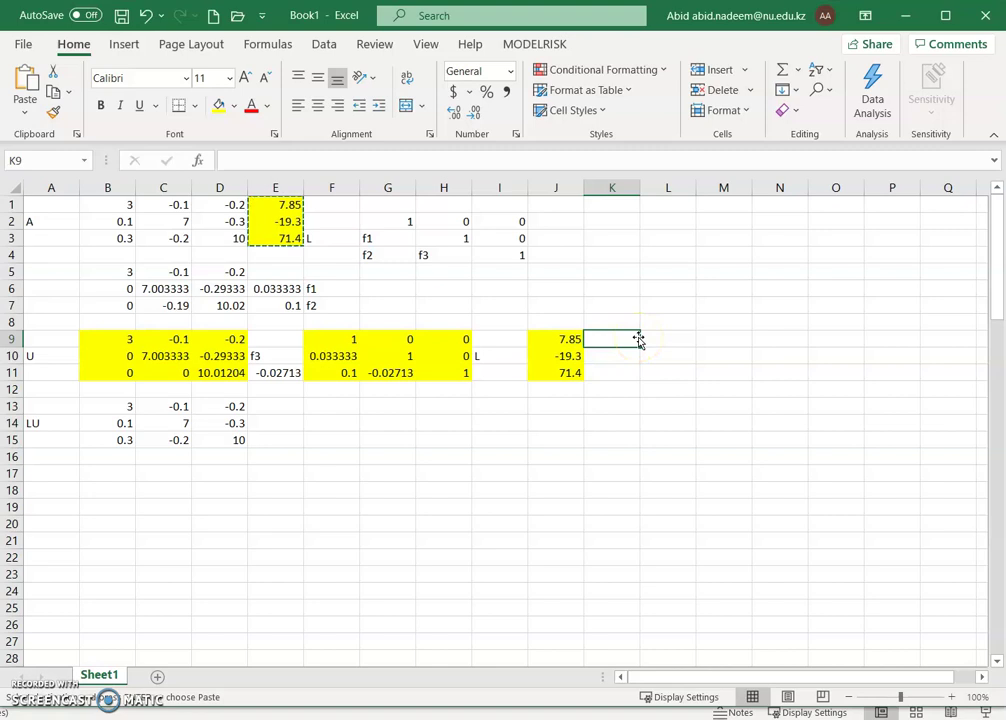
type("d1")
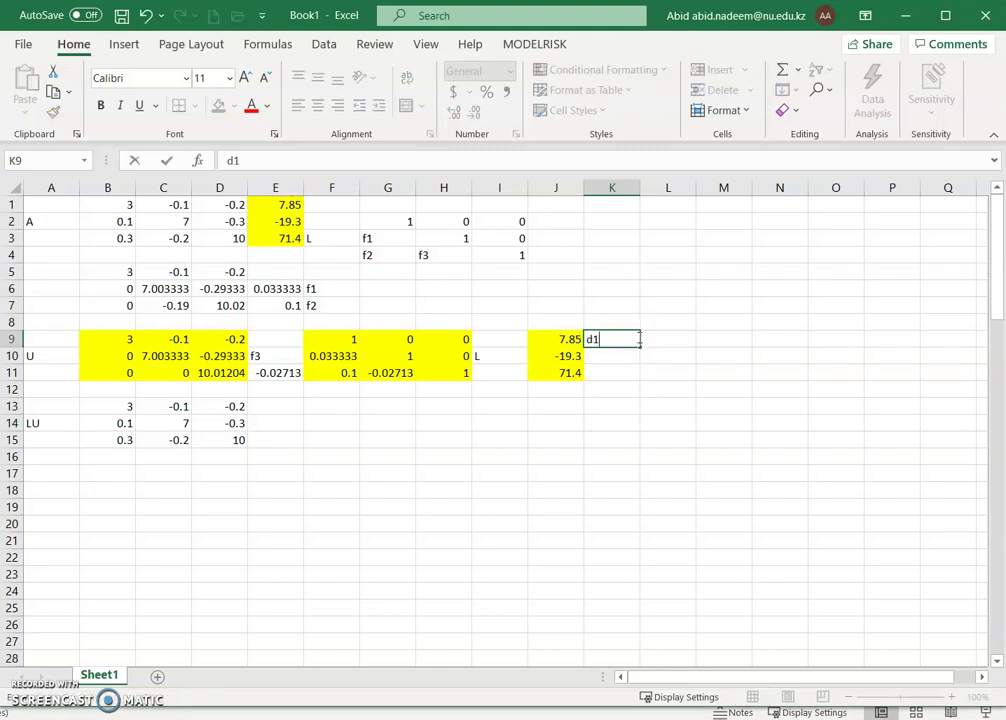
key("Return")
key("Up")
key("Right")
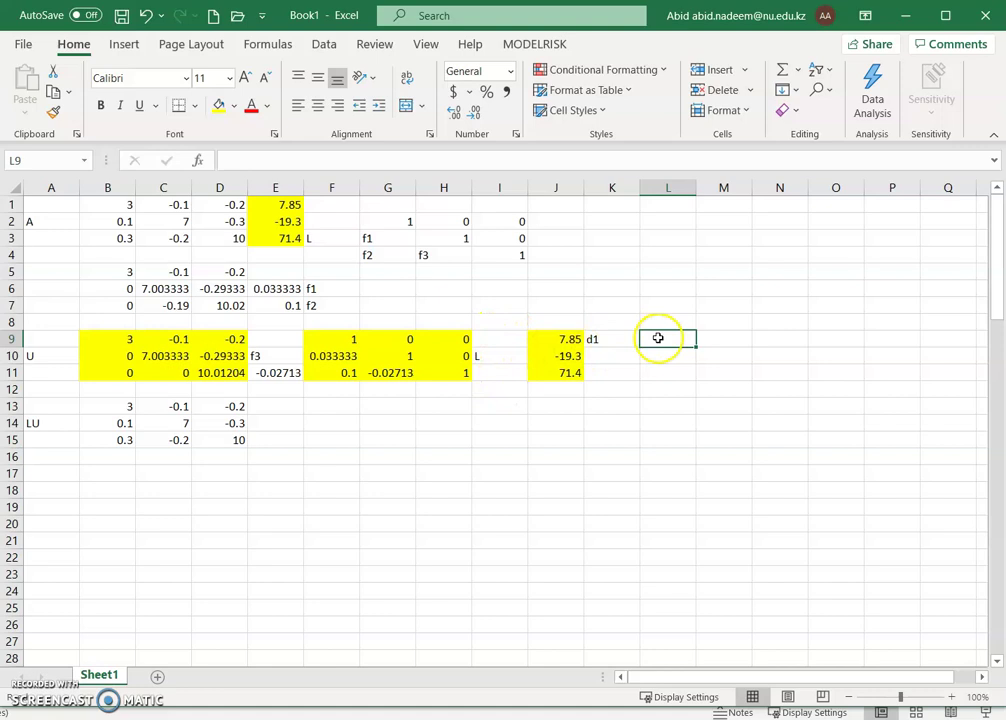
type("=")
key("Left")
key("Left")
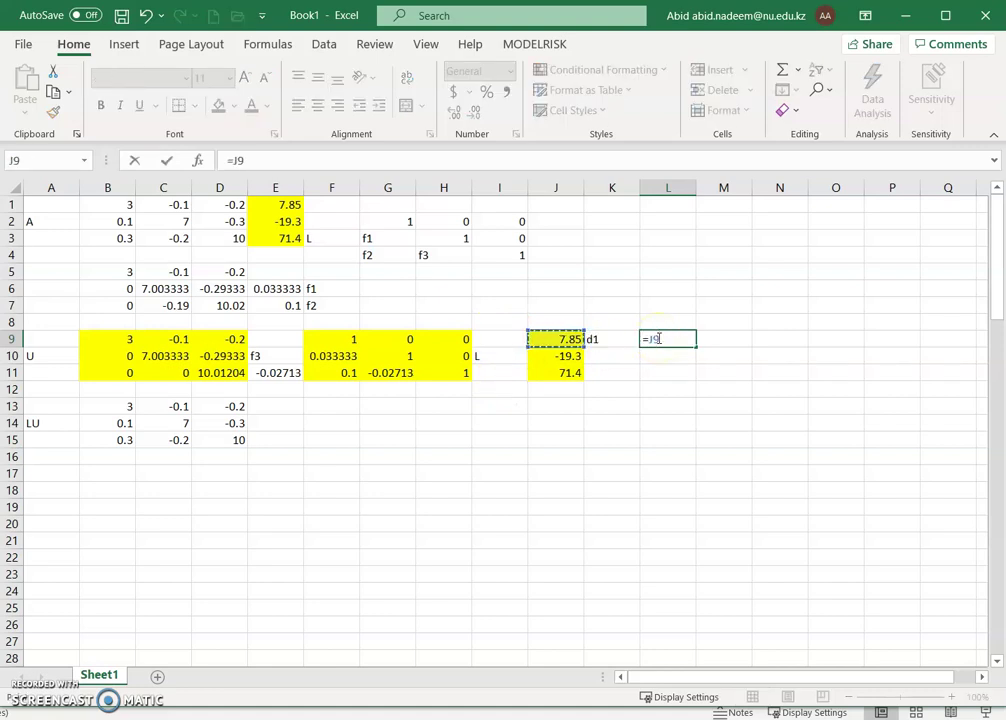
key("Return")
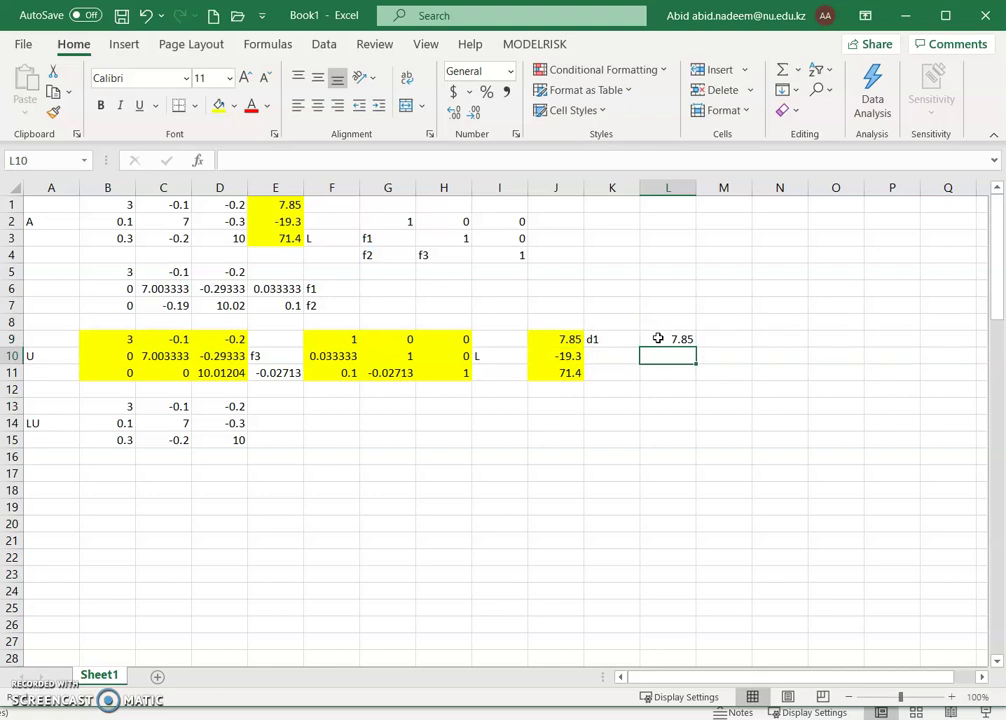
- Label K10 as d2 below the d1 label
key("Left")
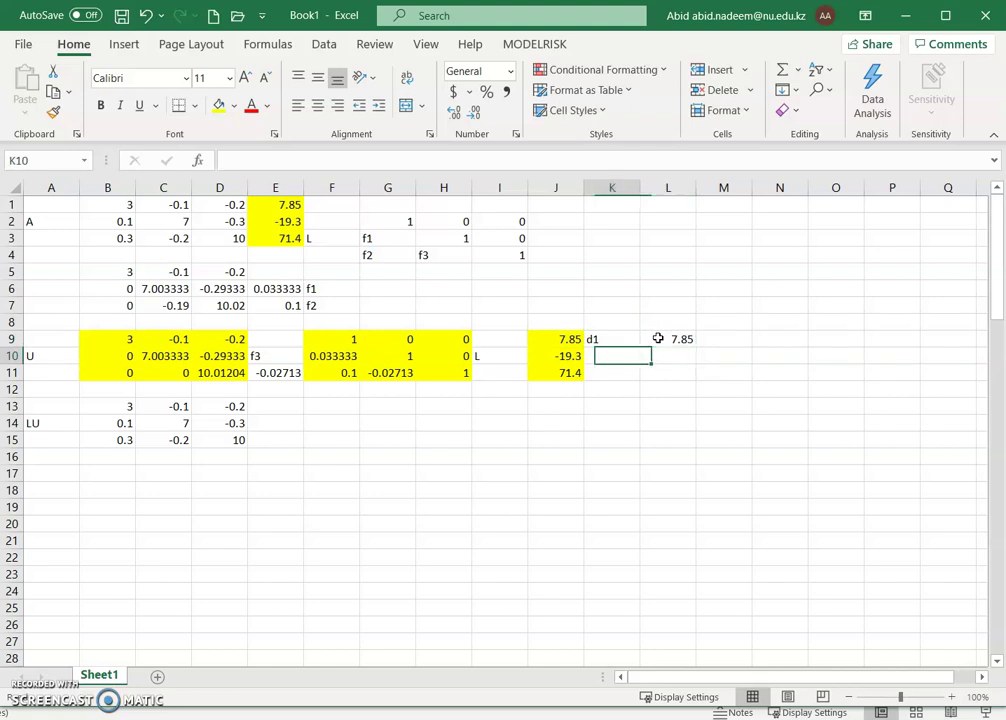
type("d1")
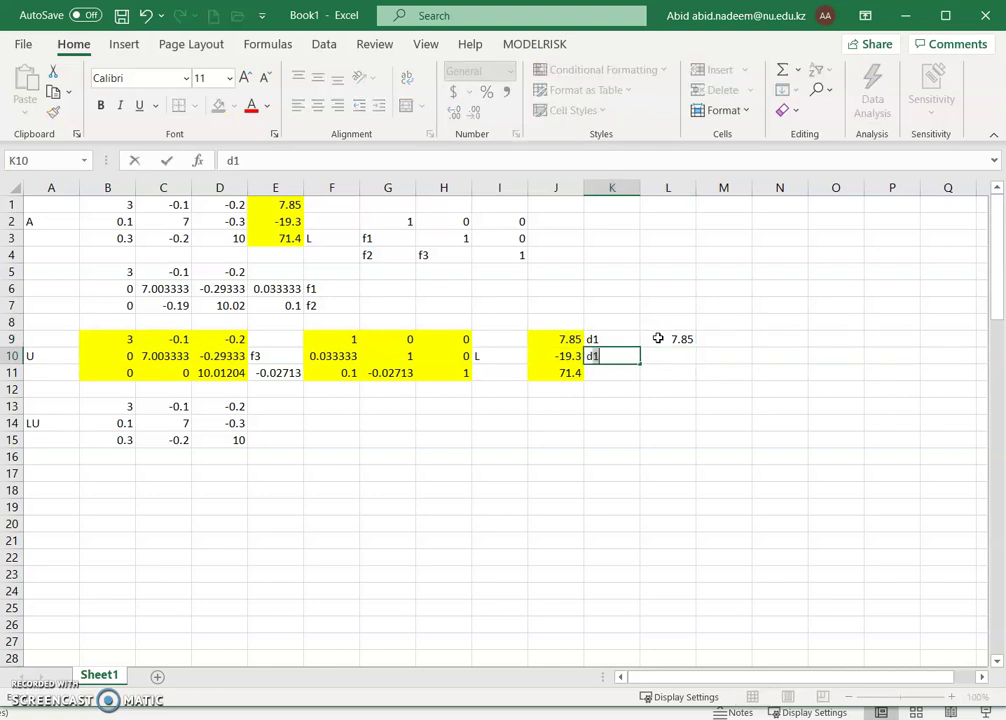
key("Return")
- Calculate d2 in L10 with the formula =(J10-F10*L9)
key("Up")
key("Right")
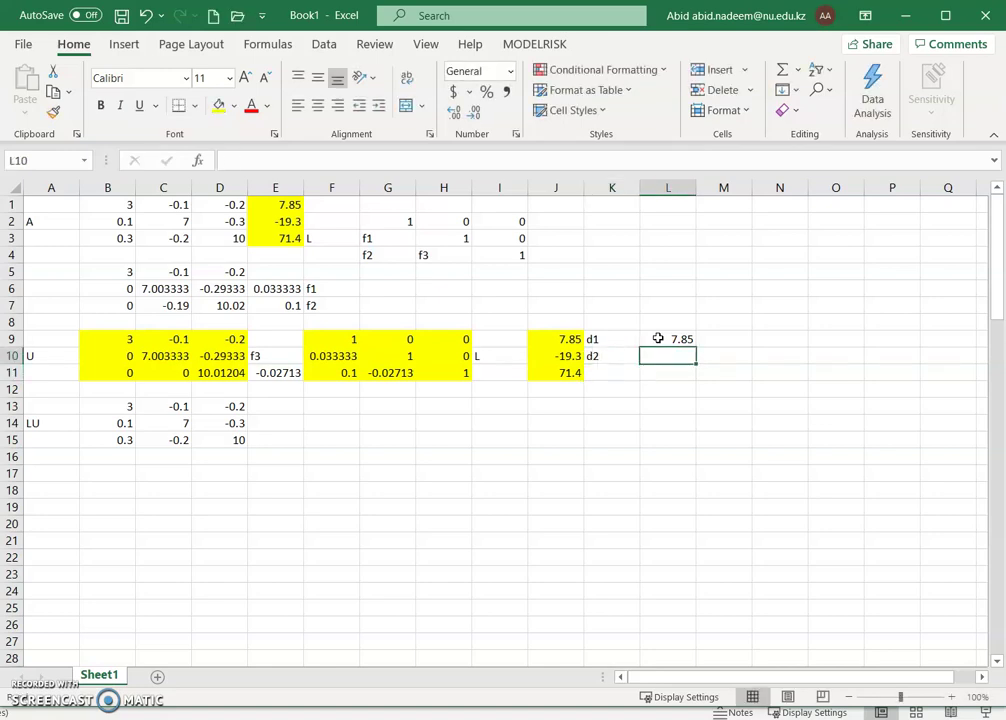
type("=")
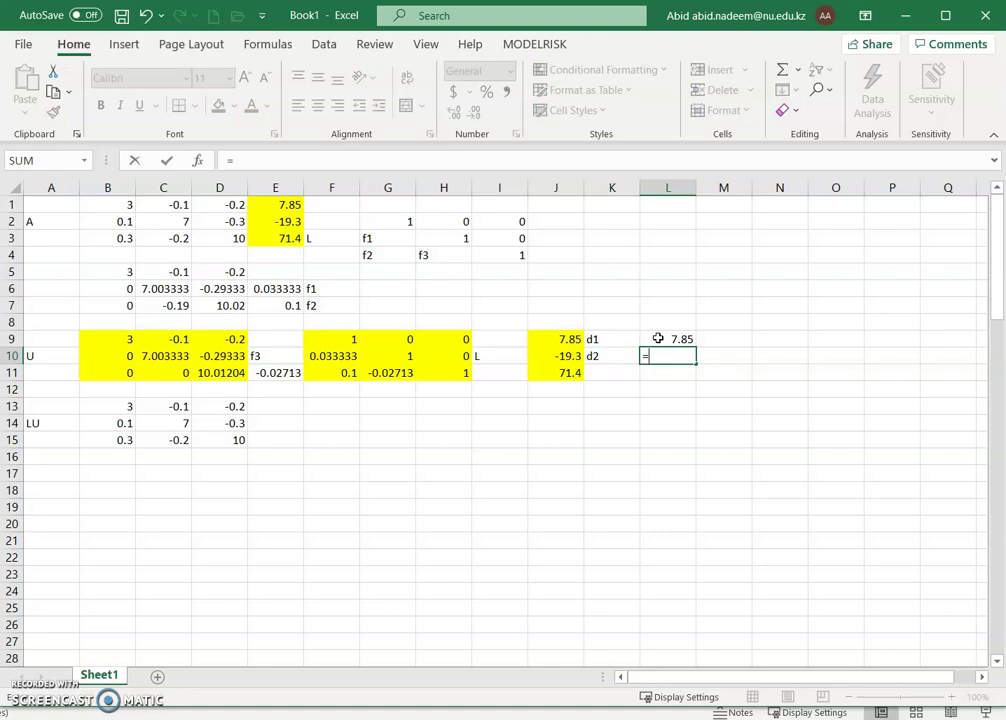
type("(")
key("Left")
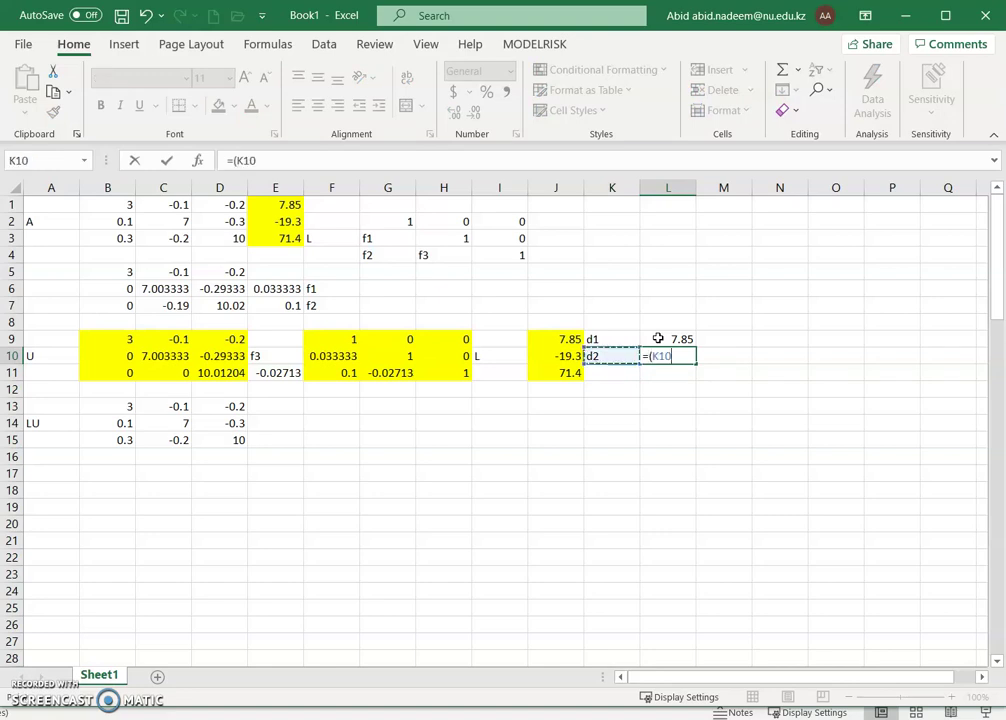
key("Left")
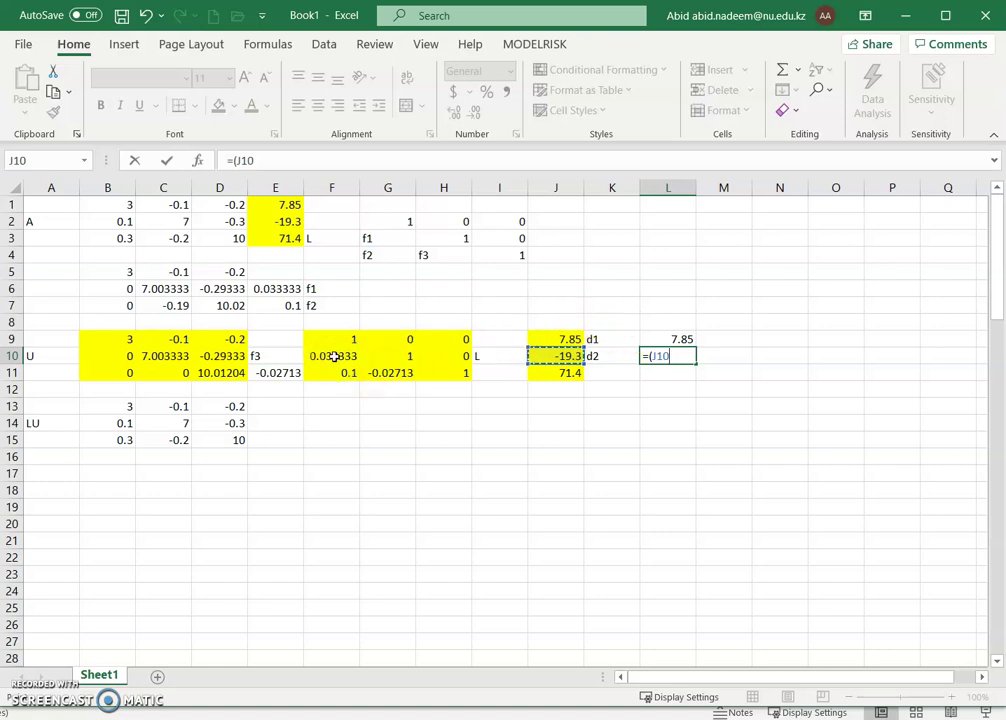
type("-")
key("Left")
key("Left")
key("Left")
key("Left")
key("Left")
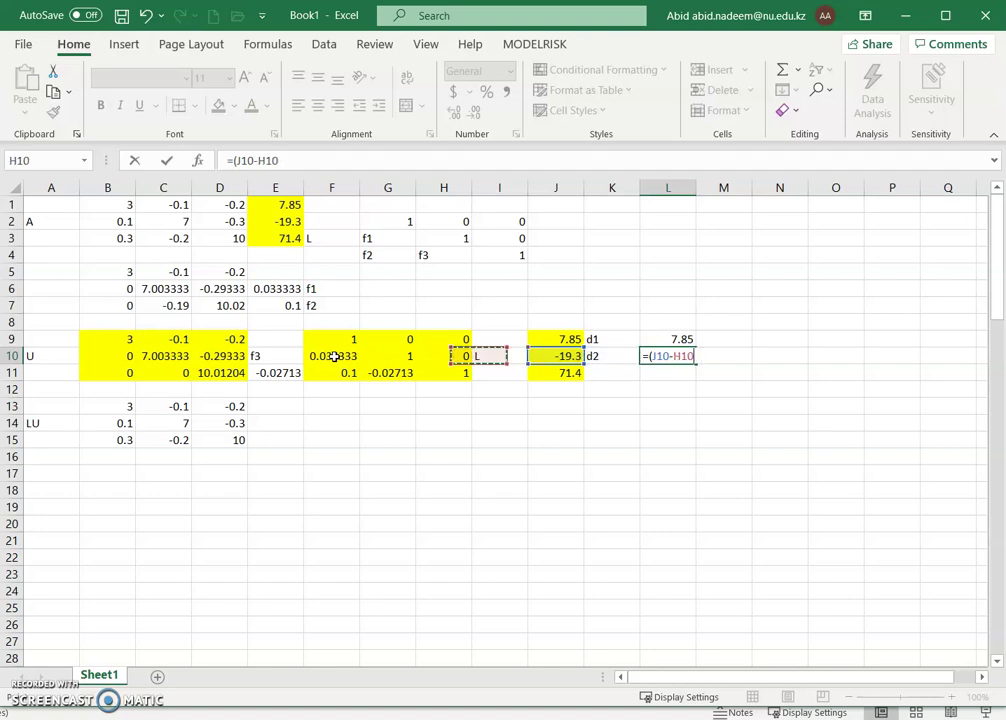
type("*")
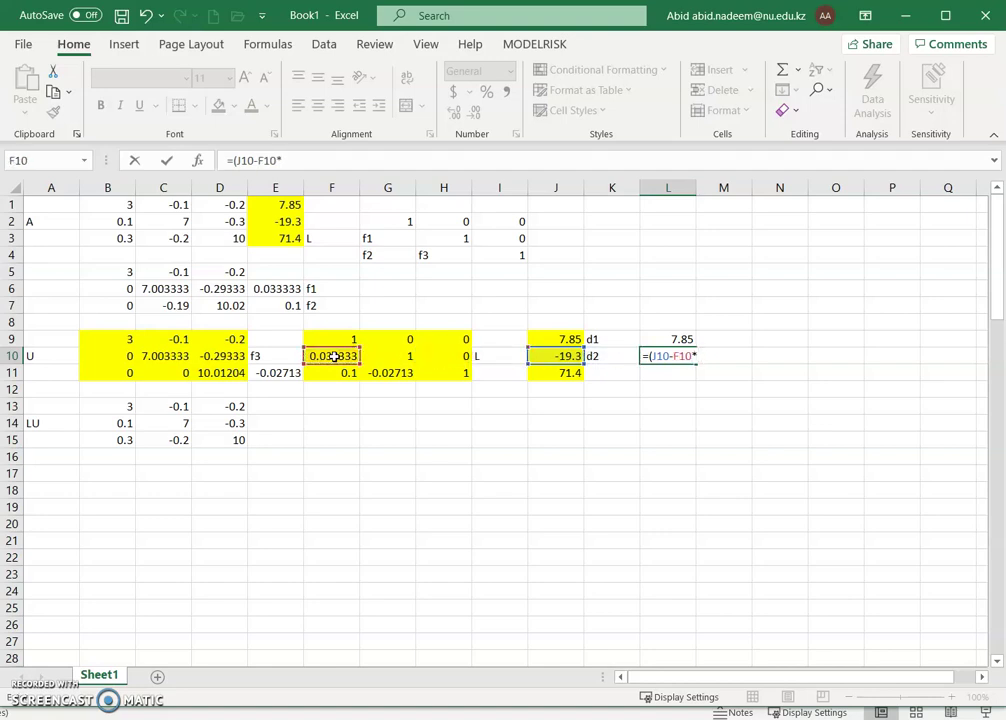
key("Up")
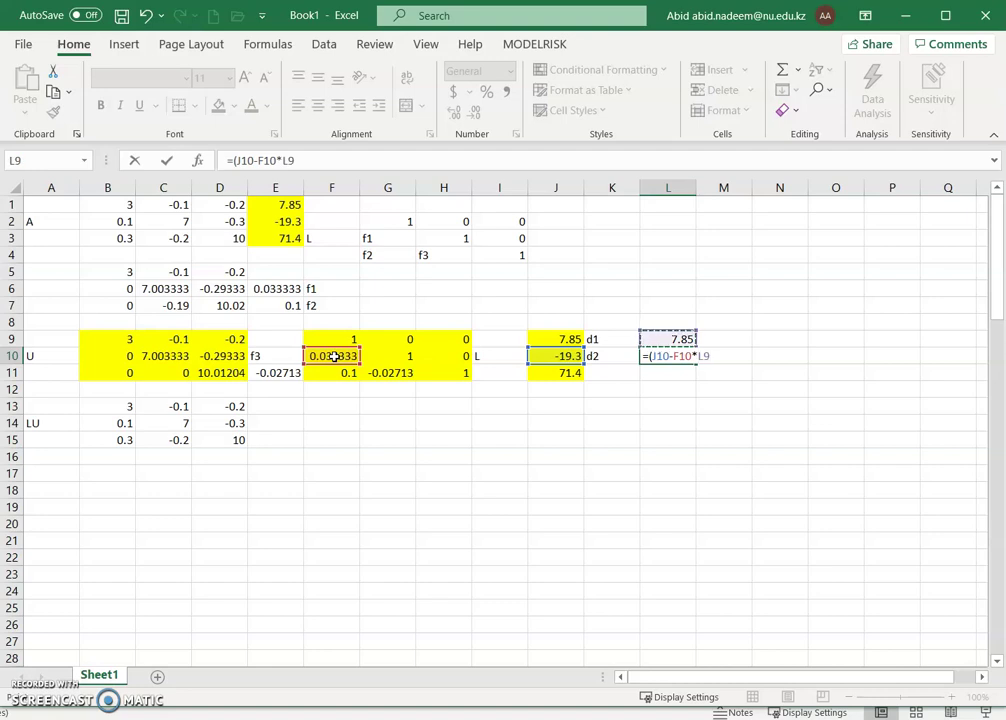
type(")")
key("Return")
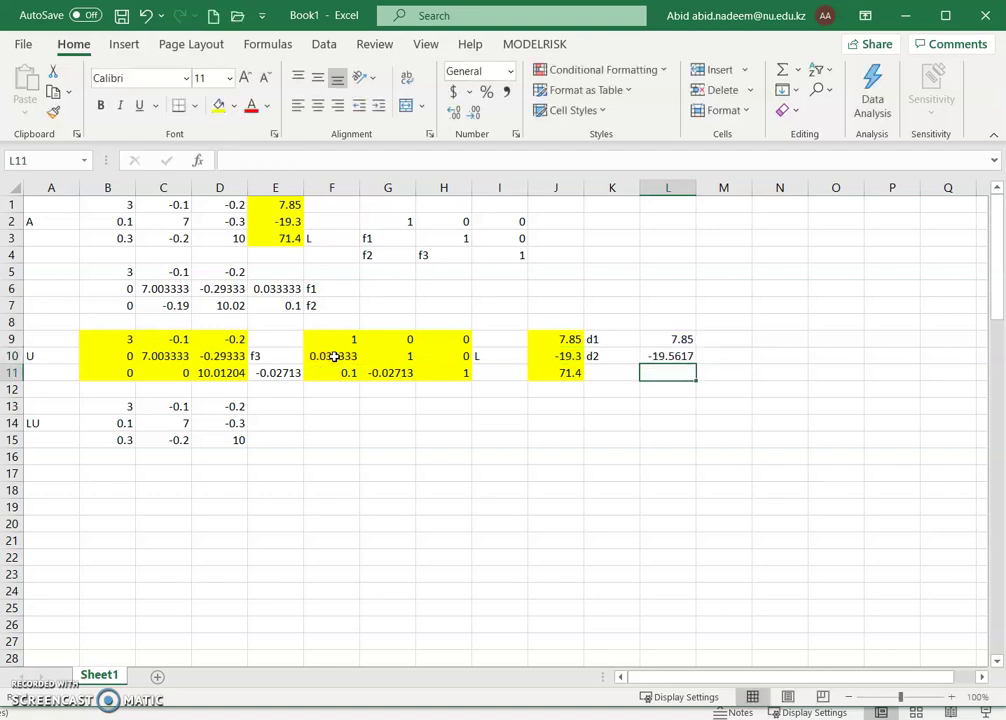
- Label K11 as d3 below the d2 label
key("Left")
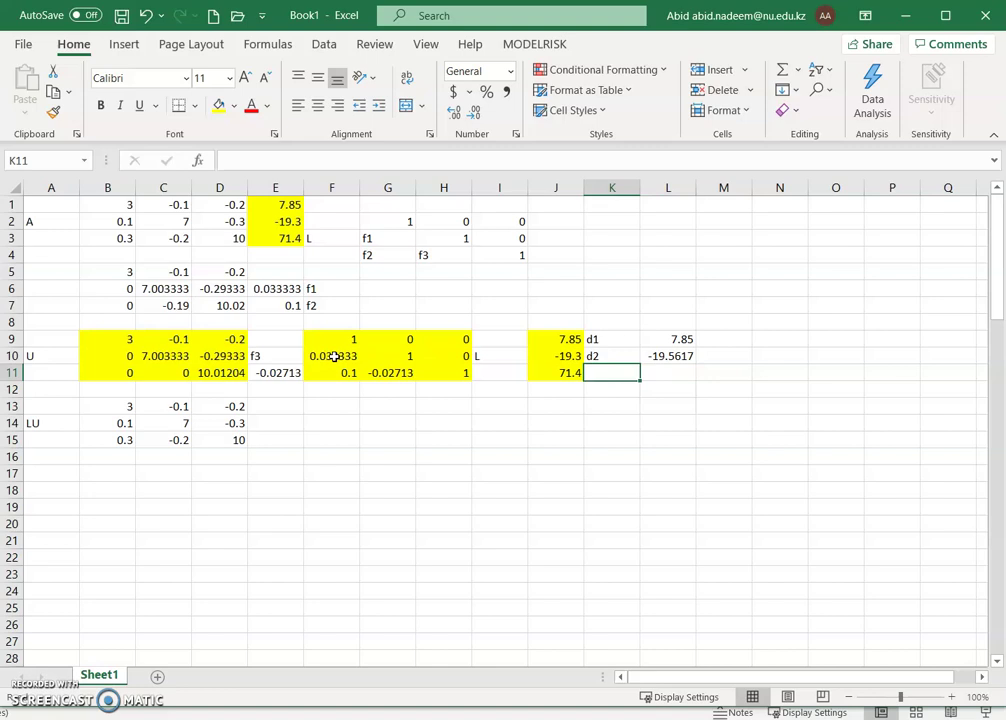
type("d3")
key("Return")
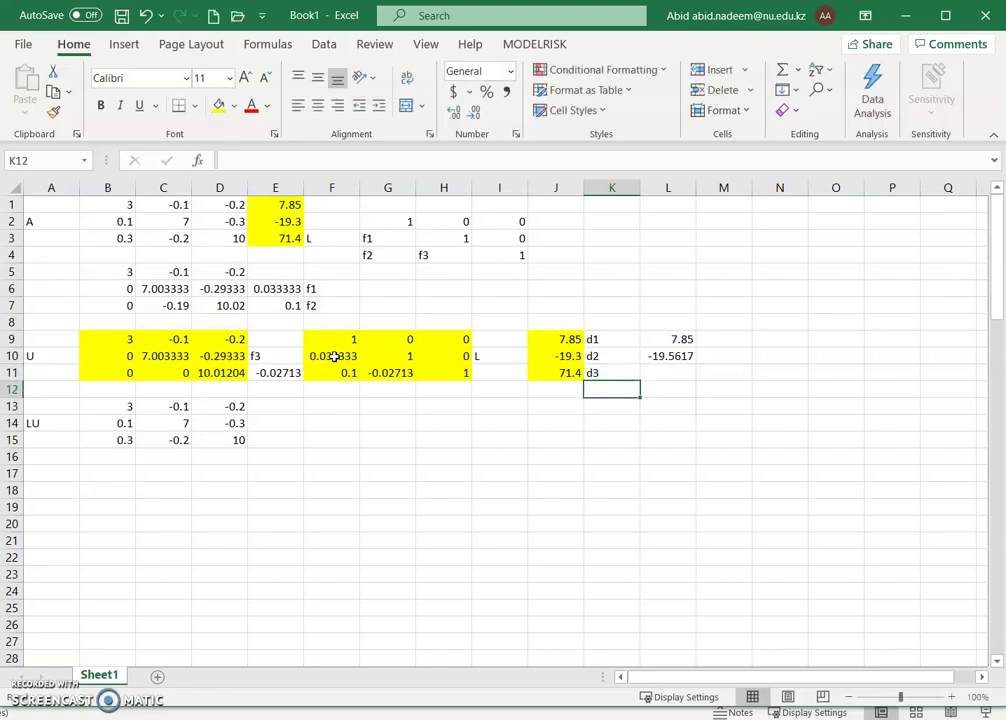
- Calculate d3 in L11 with the formula =(J11-F11*L9-G11*L10)
key("Up")
key("Right")
type("=")
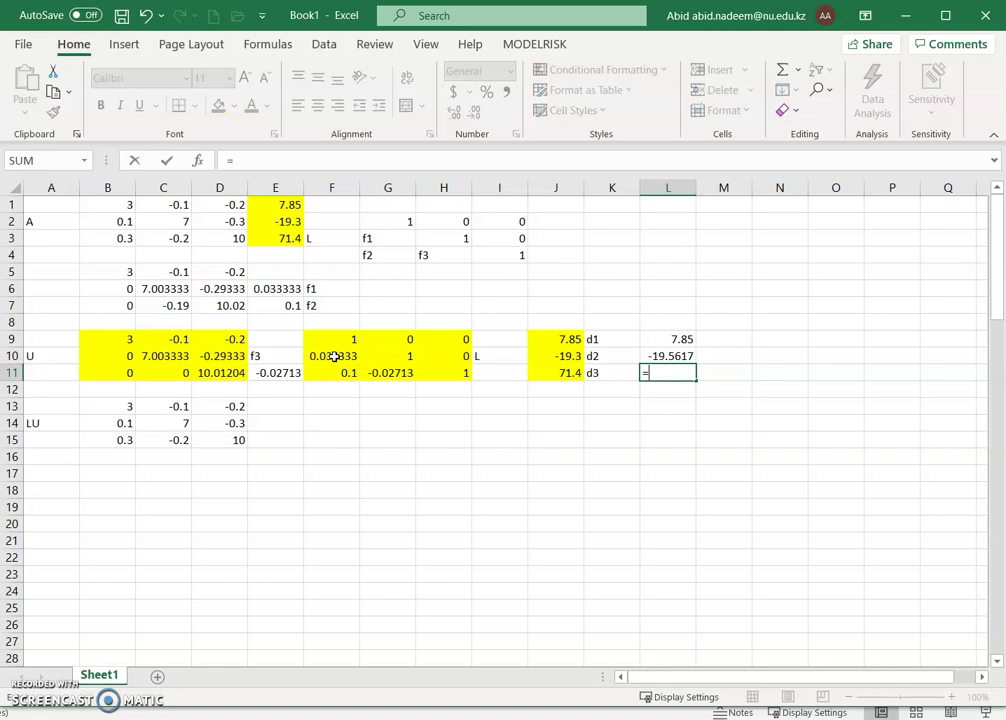
type("(")
key("Left")
key("Left")
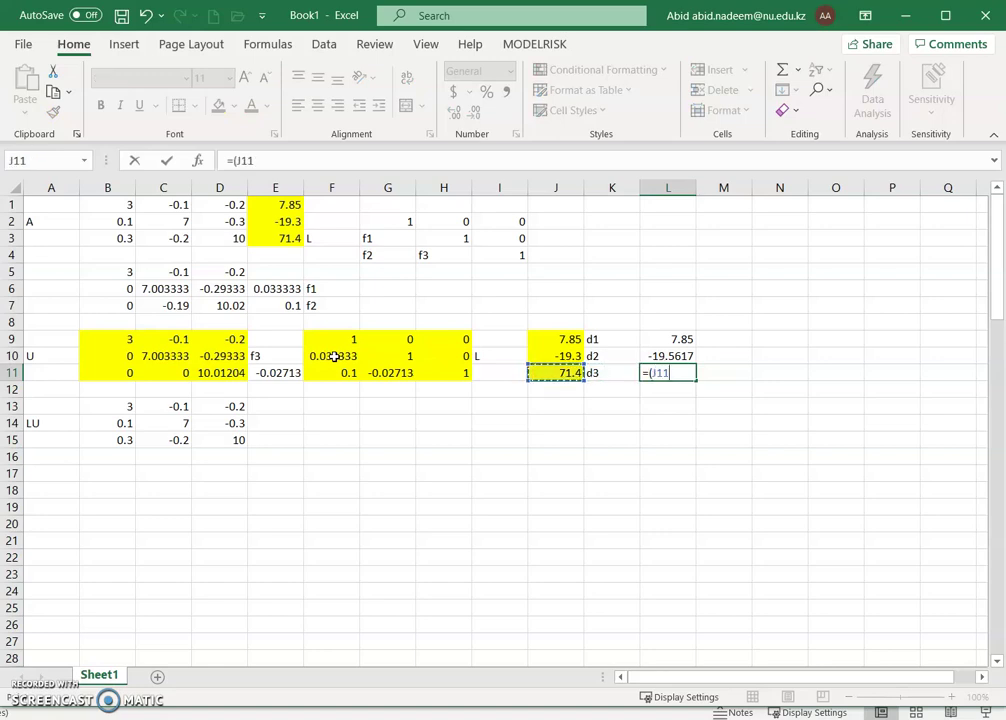
type("-")
key("Left")
key("Left")
key("Left")
key("Left")
key("Left")
key("Left")
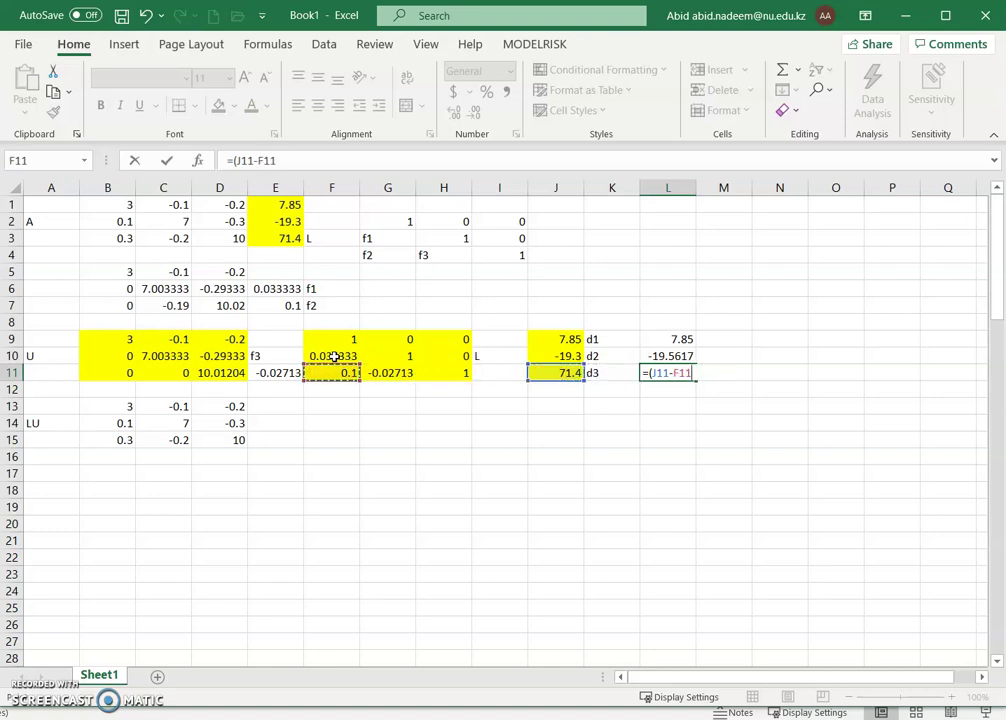
type("*")
key("Up")
key("Up")
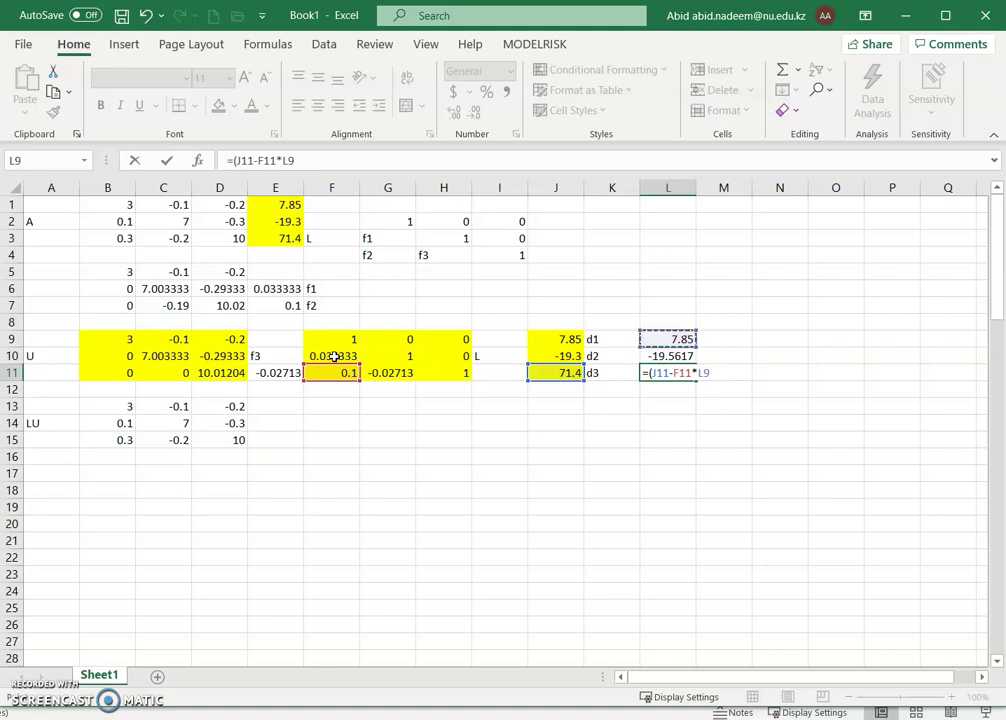
type("-")
key("Left")
key("Left")
key("Left")
key("Left")
key("Left")
type("*")
key("Up")
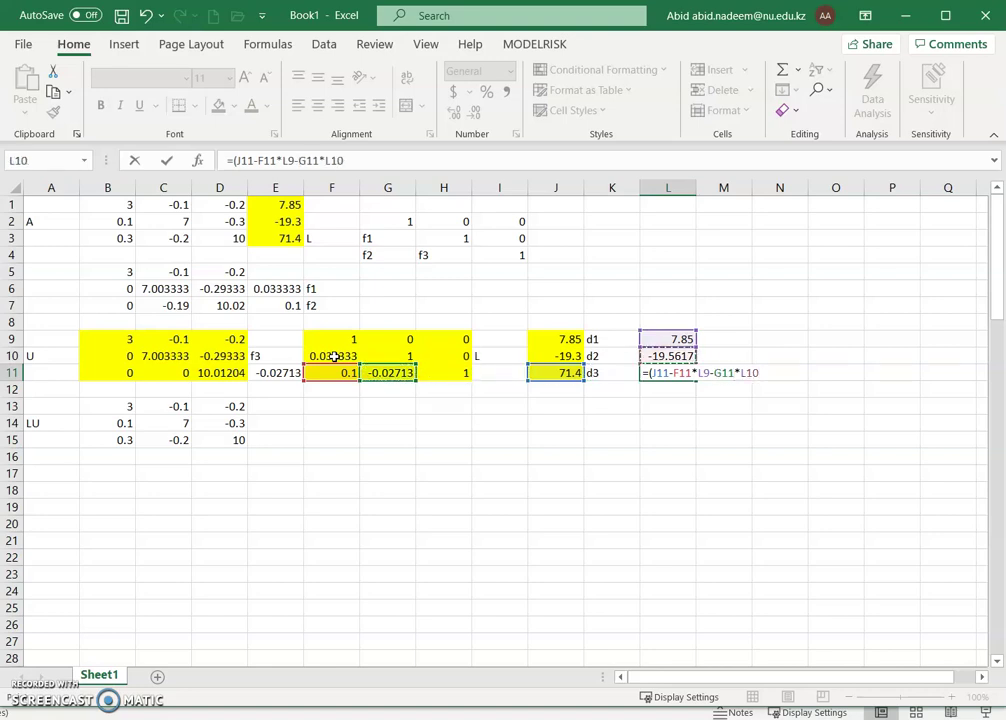
type(")")
key("Return")
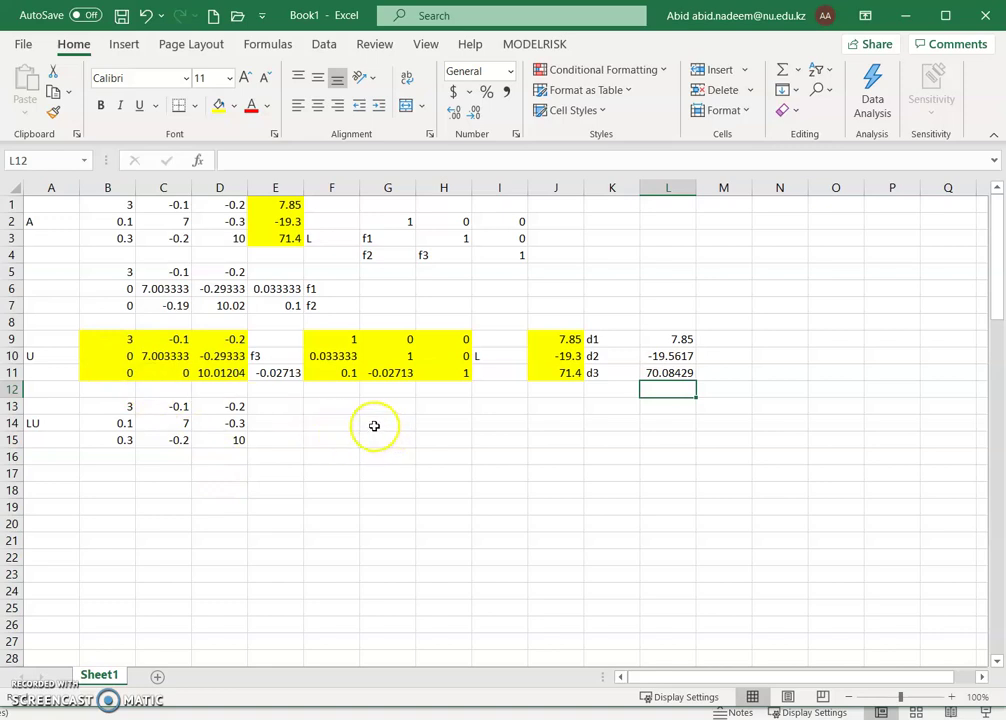
- Reproduce the U matrix in G14:I16 by linking G14 to =B9 and filling the formula across the 3×3 block
left_click(131, 342)
left_click_drag(131, 342, 224, 373)
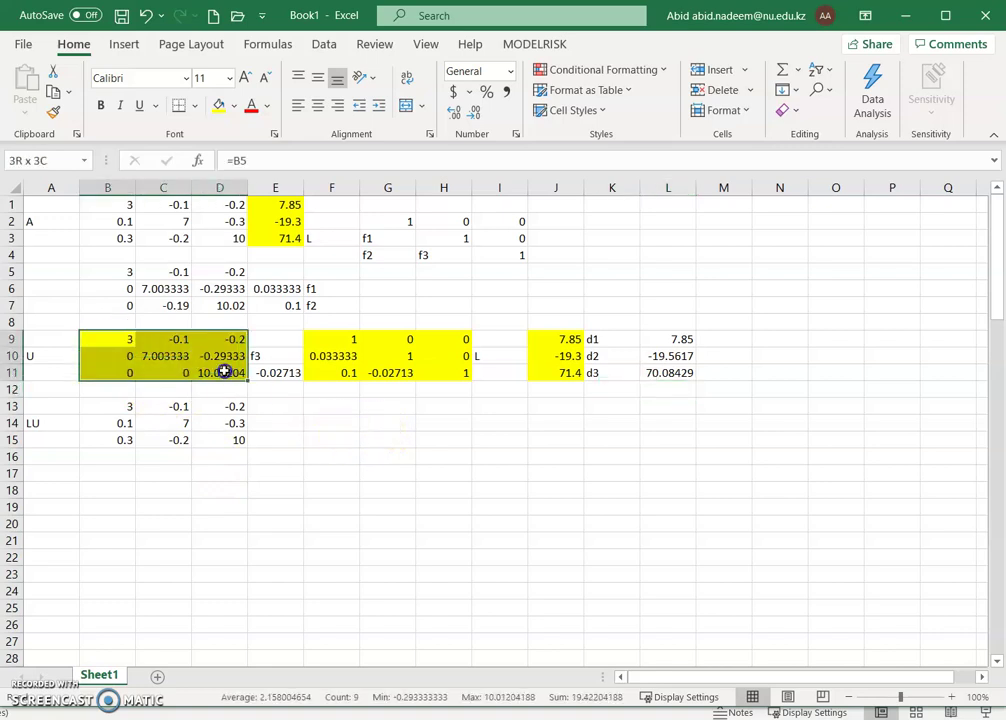
left_click(375, 424)
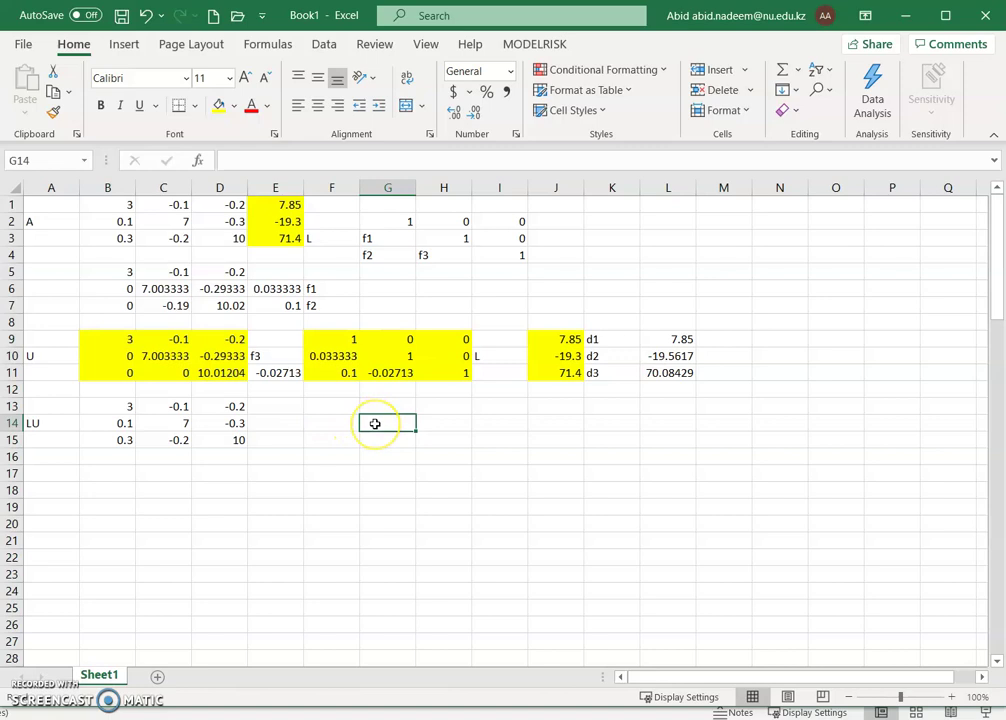
type("-")
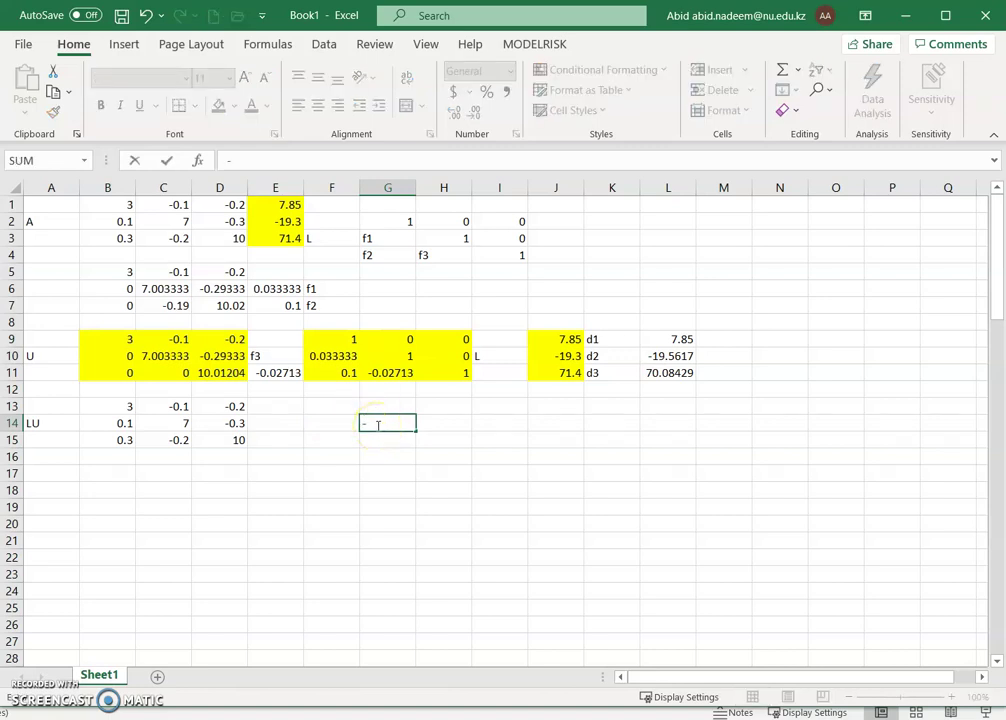
key("Escape")
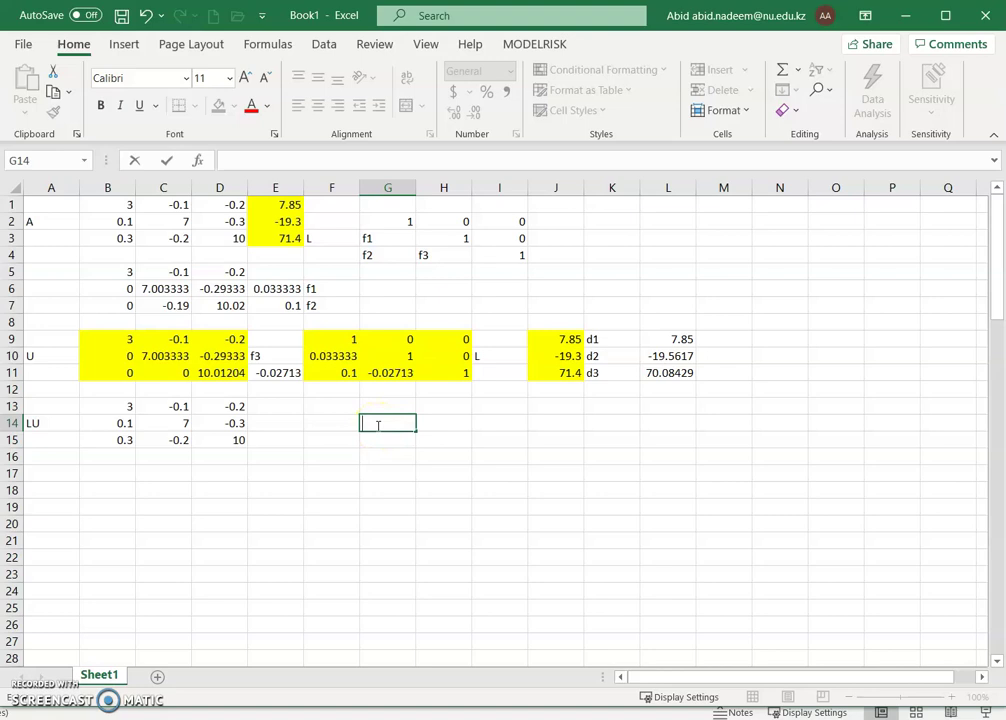
type("=")
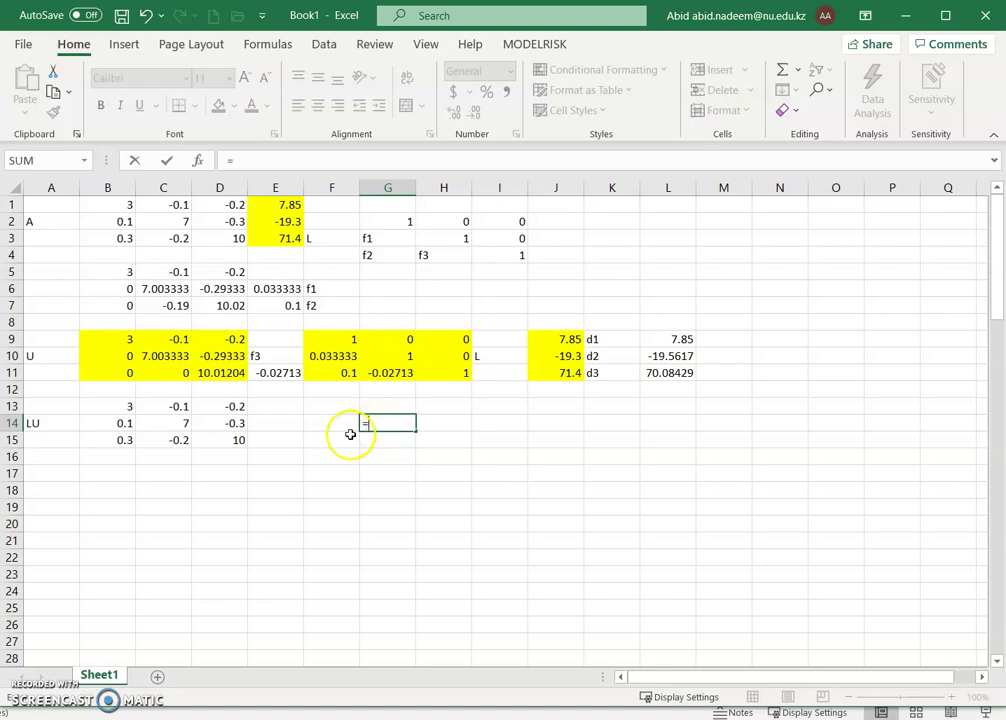
left_click(110, 339)
key("Return")
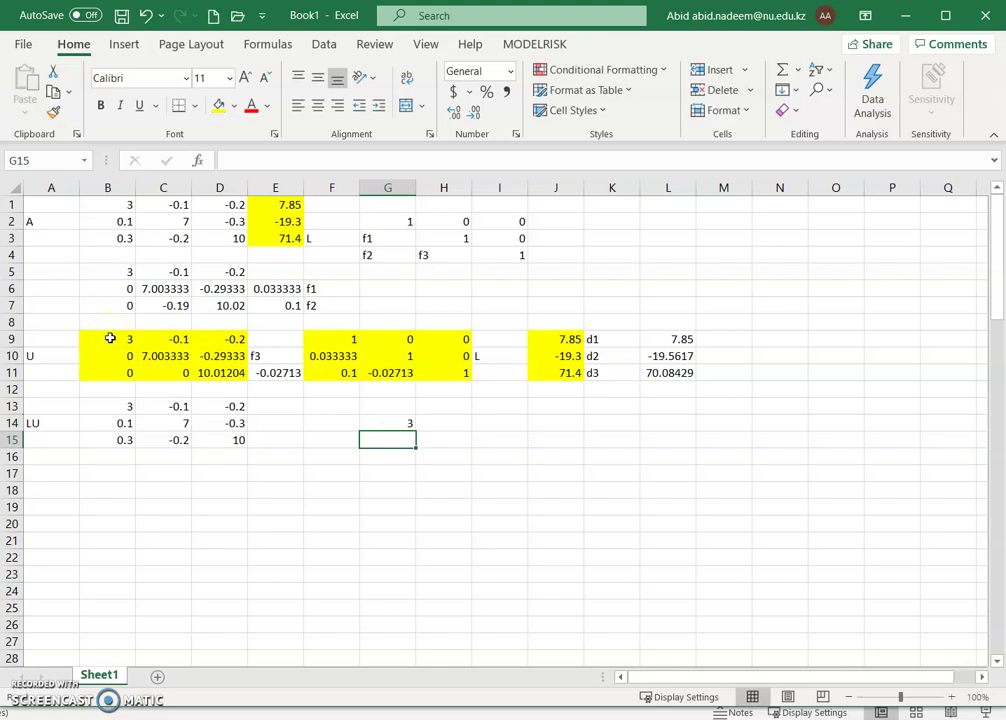
key("Up")
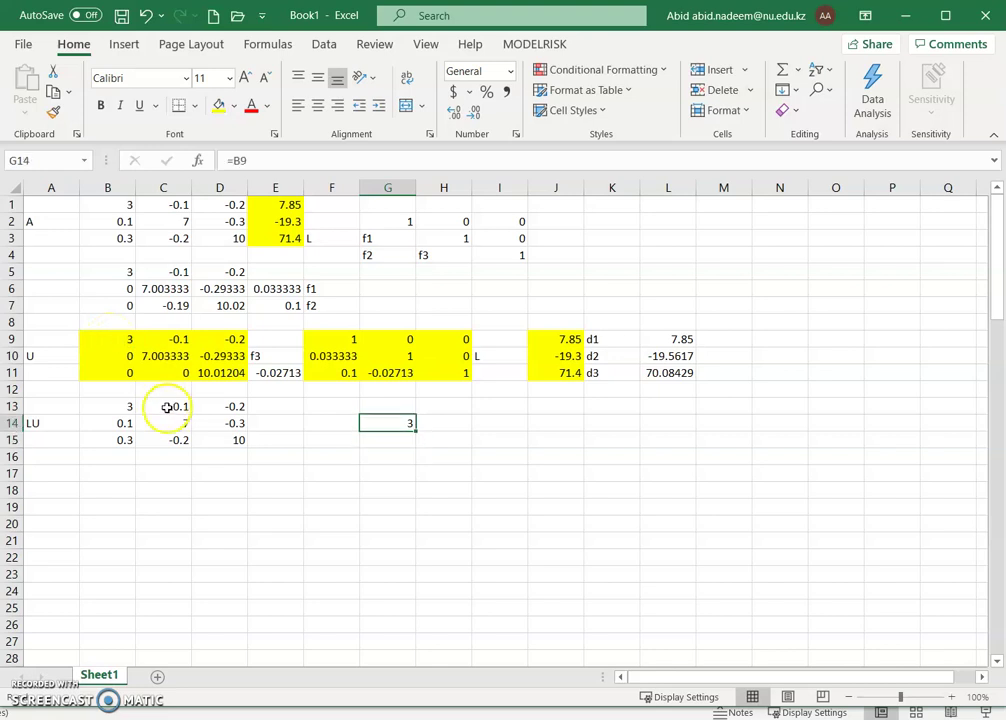
left_click_drag(419, 430, 530, 462)
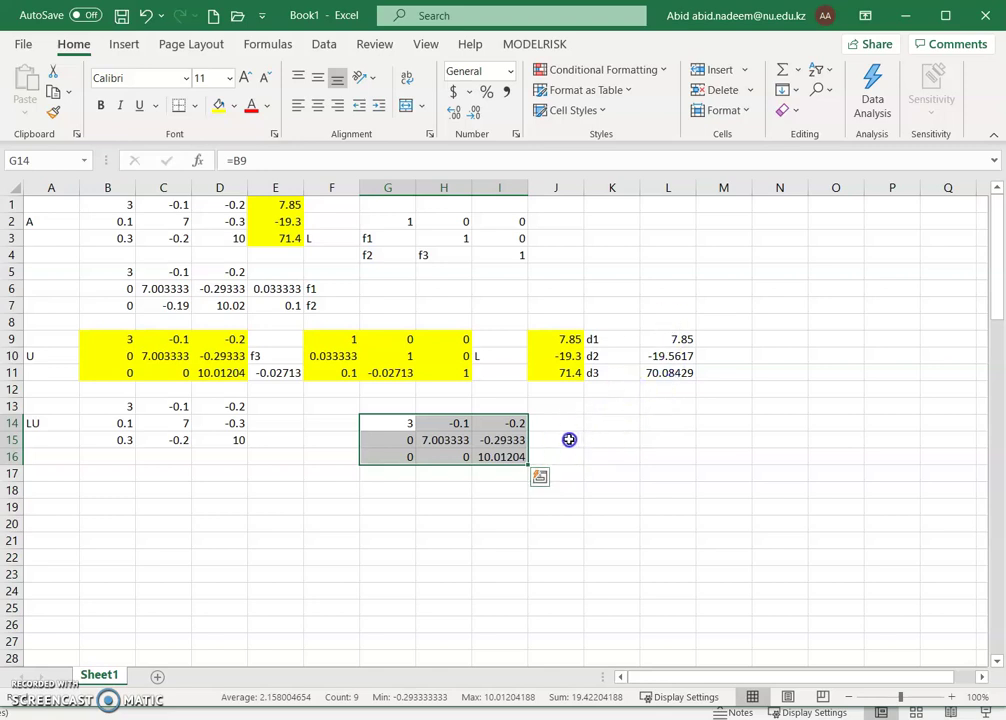
- Label the unknowns beside the copied U matrix as x in J14, x2 in J15 and x3 in J16
left_click_drag(555, 424, 557, 458)
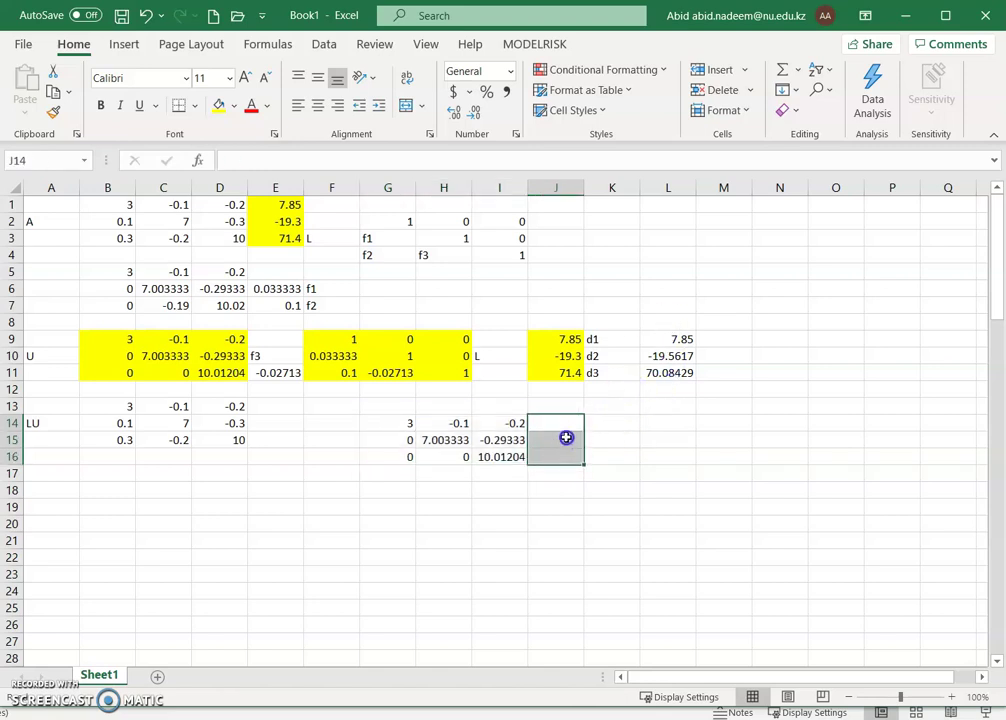
left_click(561, 421)
type("x")
key("Return")
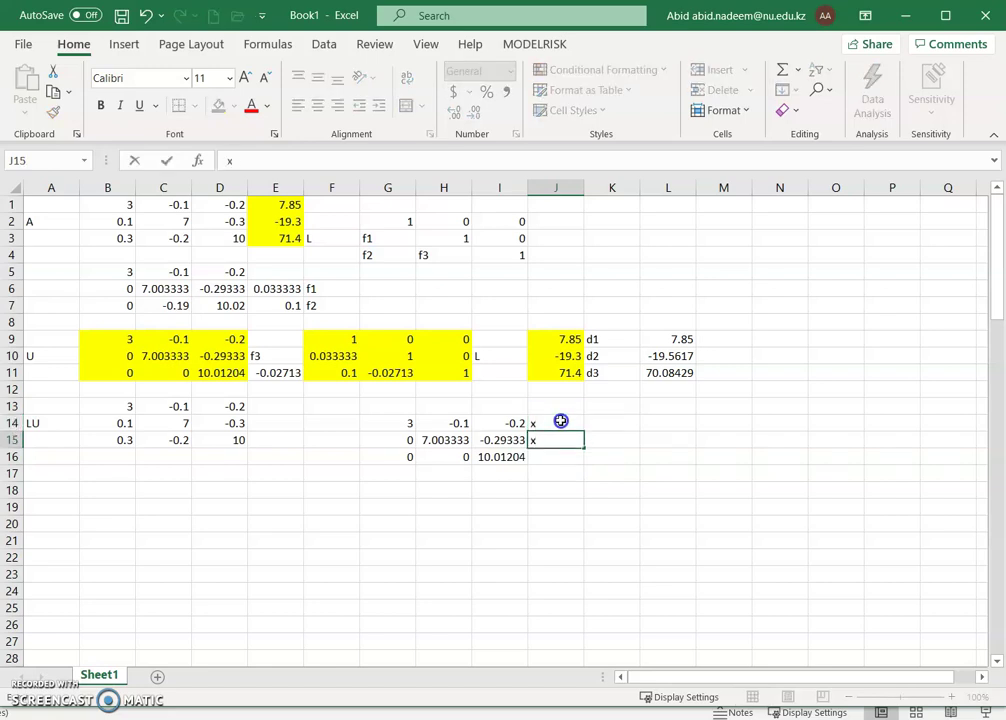
key("Return")
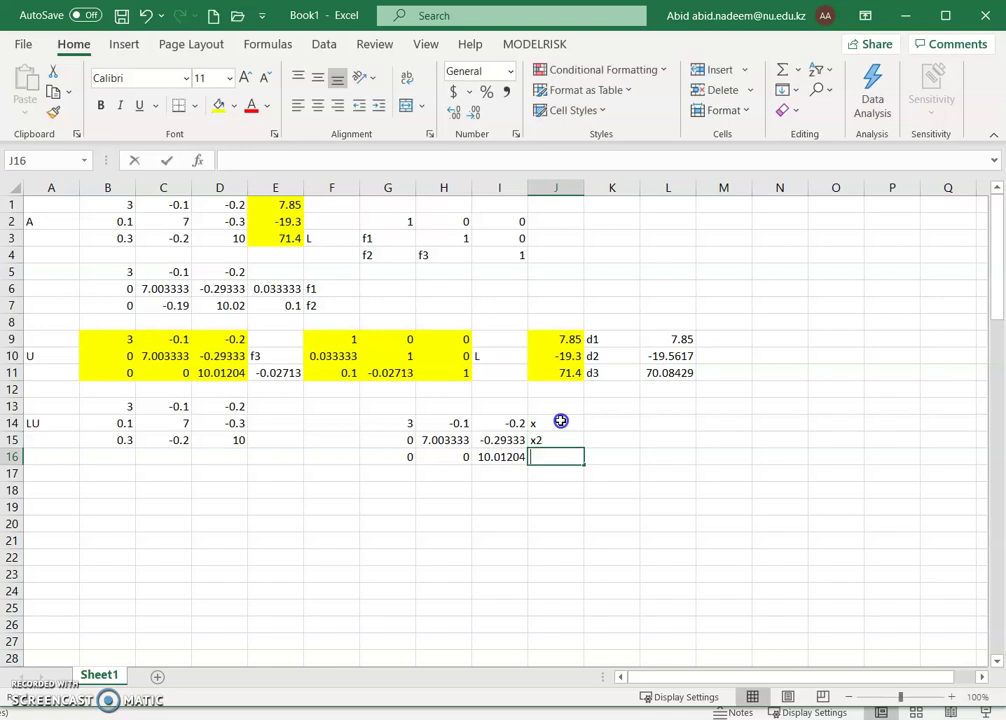
type("x3")
left_click(561, 421)
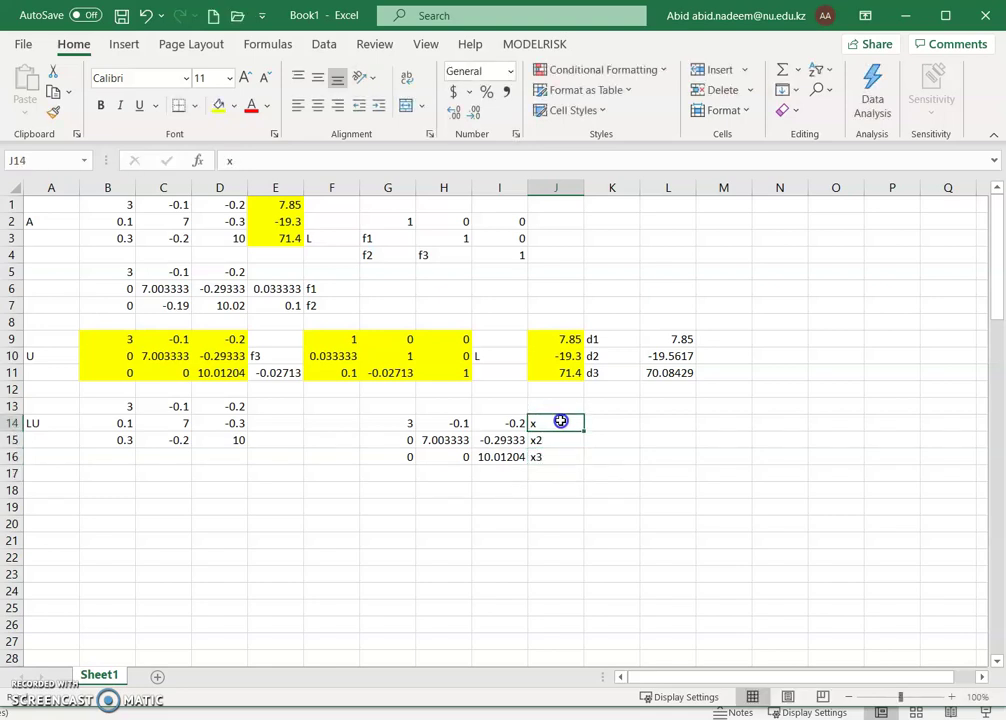
- Link K14 to d1 in L9 with =L9 and fill the formula down to K16
key("Right")
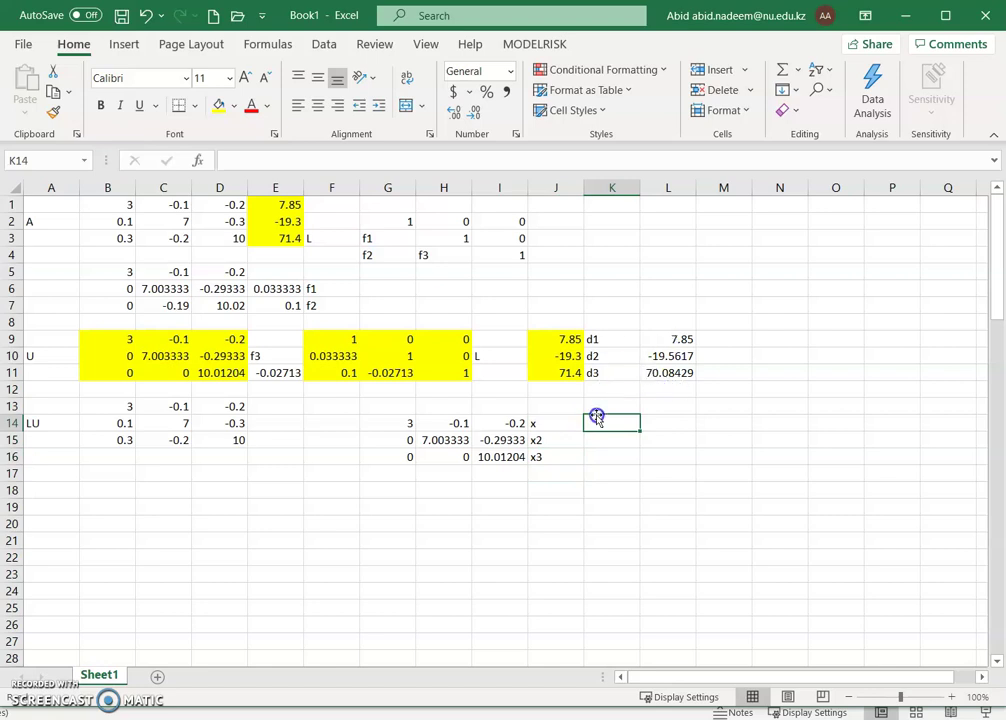
type("=")
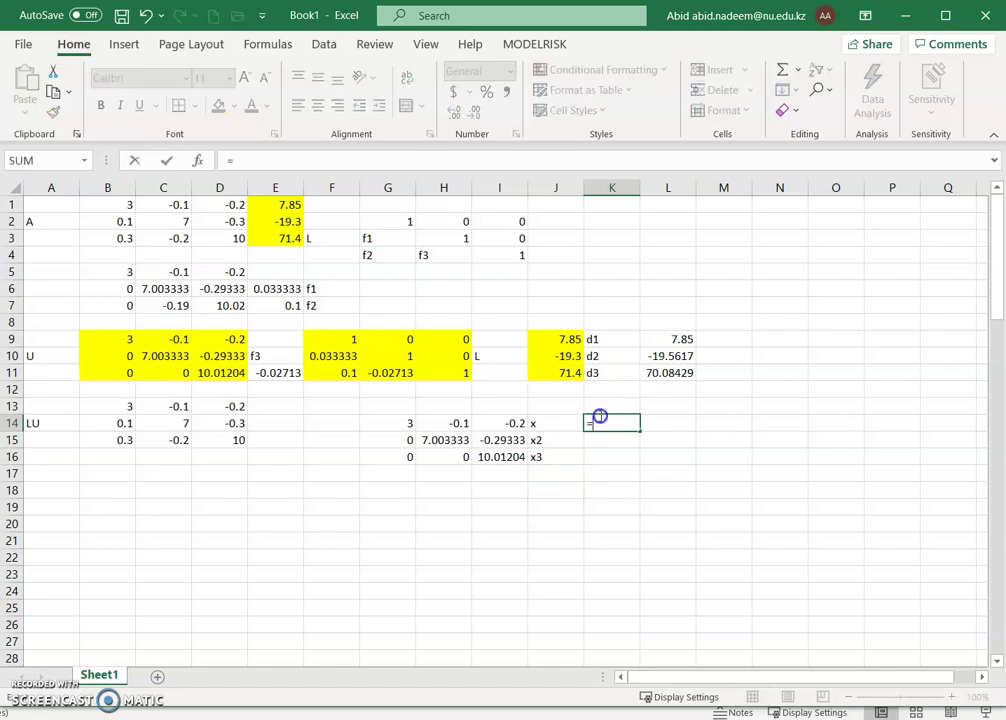
left_click(681, 340)
key("Return")
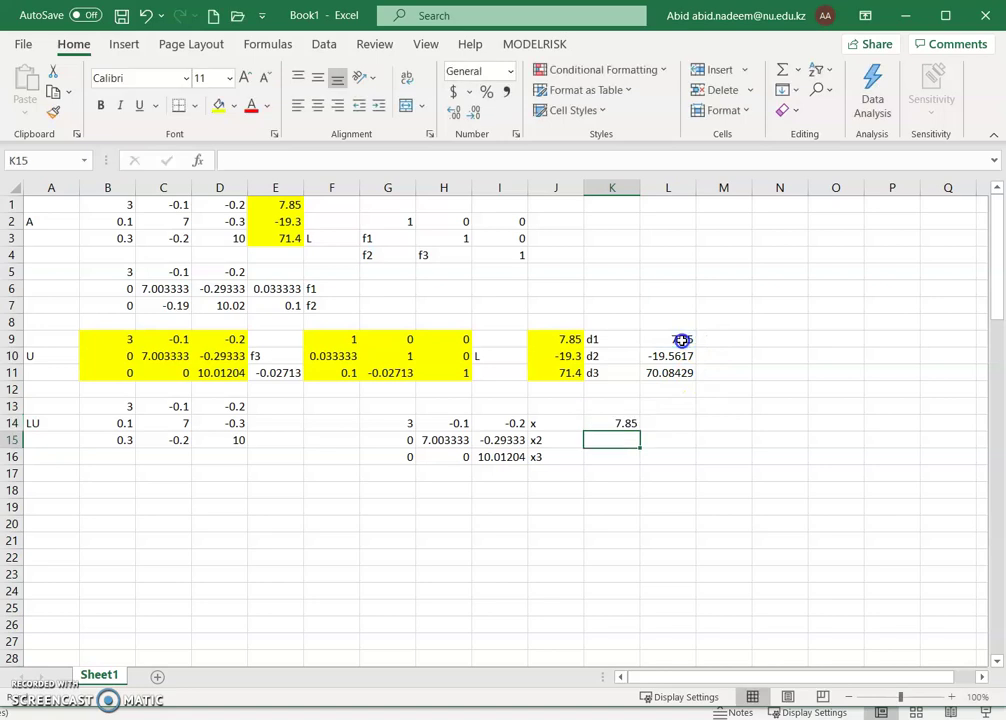
left_click(626, 420)
left_click_drag(640, 432, 637, 465)
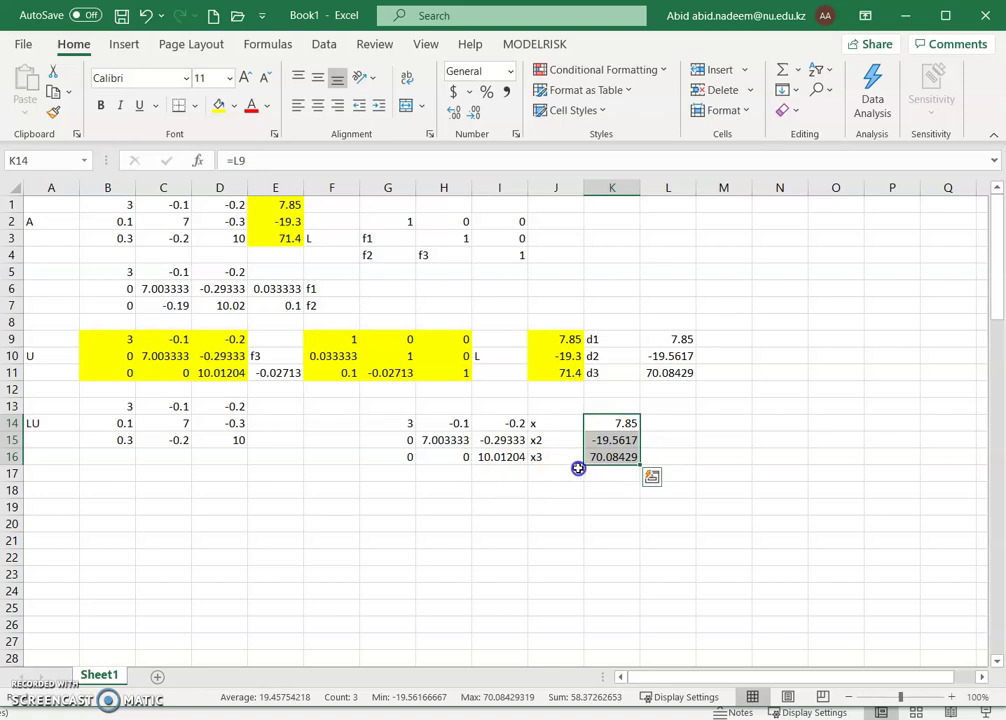
- Copy the x, x2 and x3 labels from J14:J16 into L14:L16
left_click(670, 458)
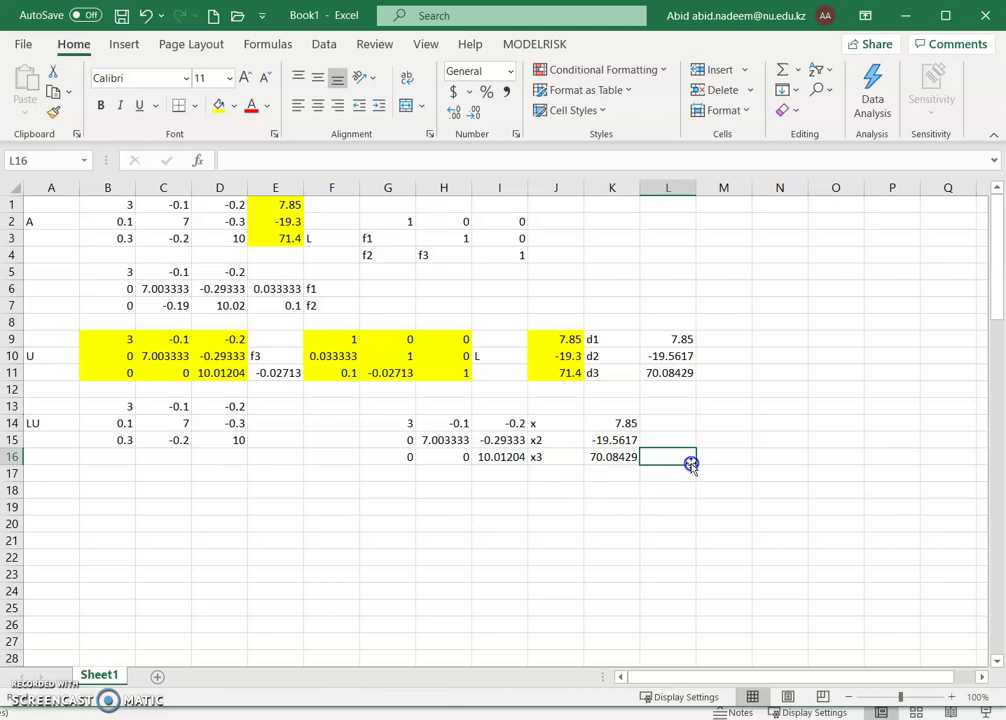
left_click_drag(559, 424, 557, 457)
right_click(553, 422)
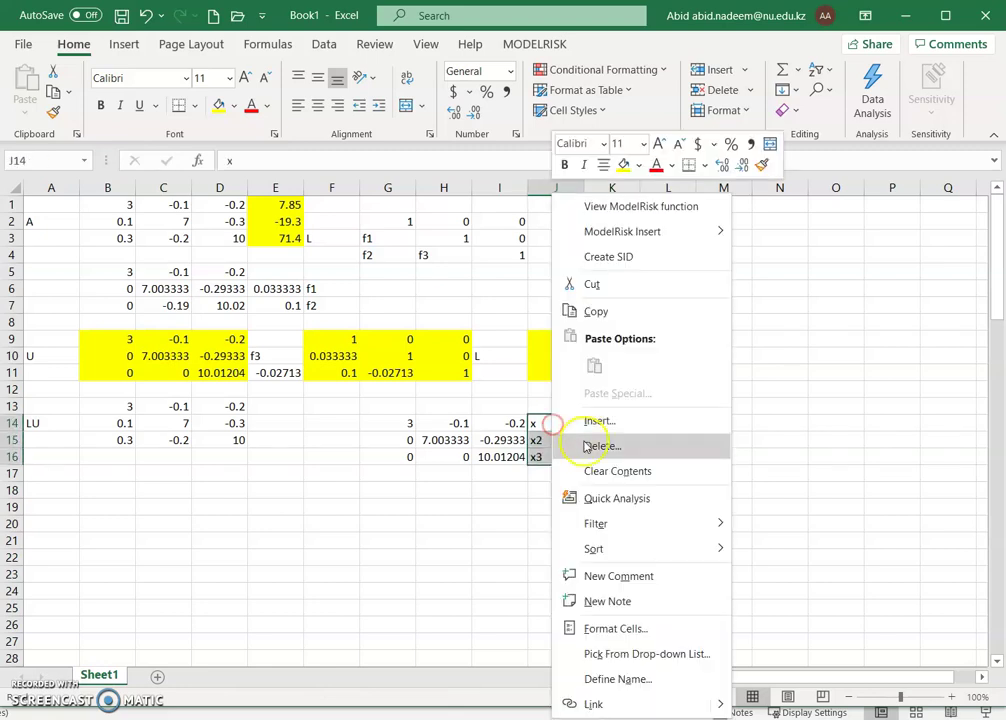
left_click(600, 311)
left_click(673, 421)
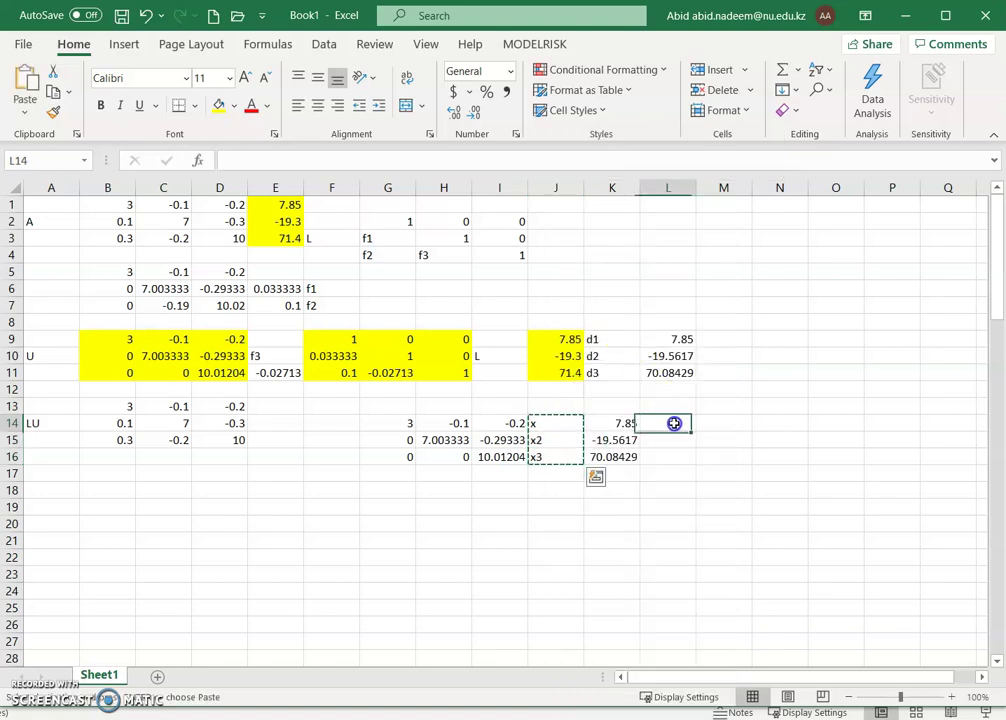
right_click(672, 422)
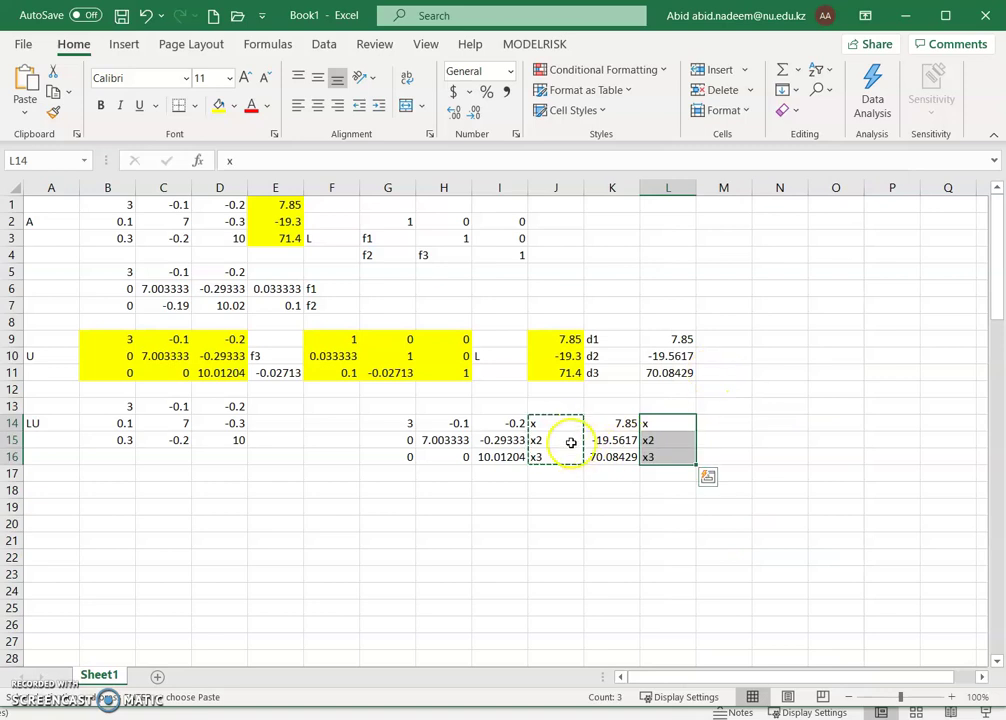
- Change the x labels in J14 and L14 to x1
double_click(545, 422)
type("1")
left_click(665, 423)
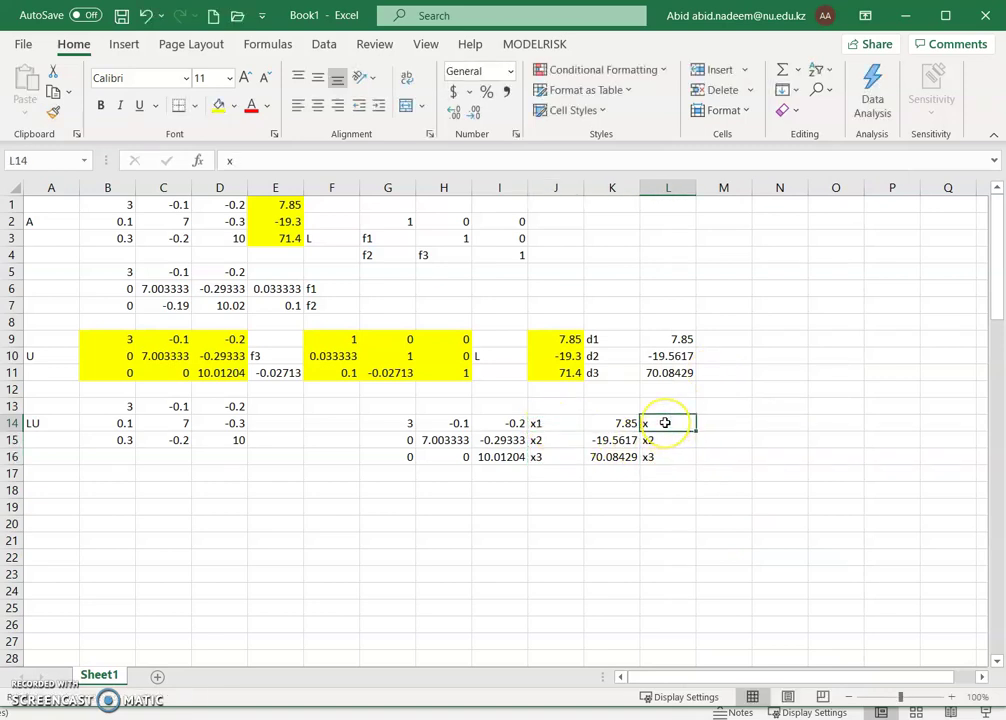
double_click(665, 423)
type("1")
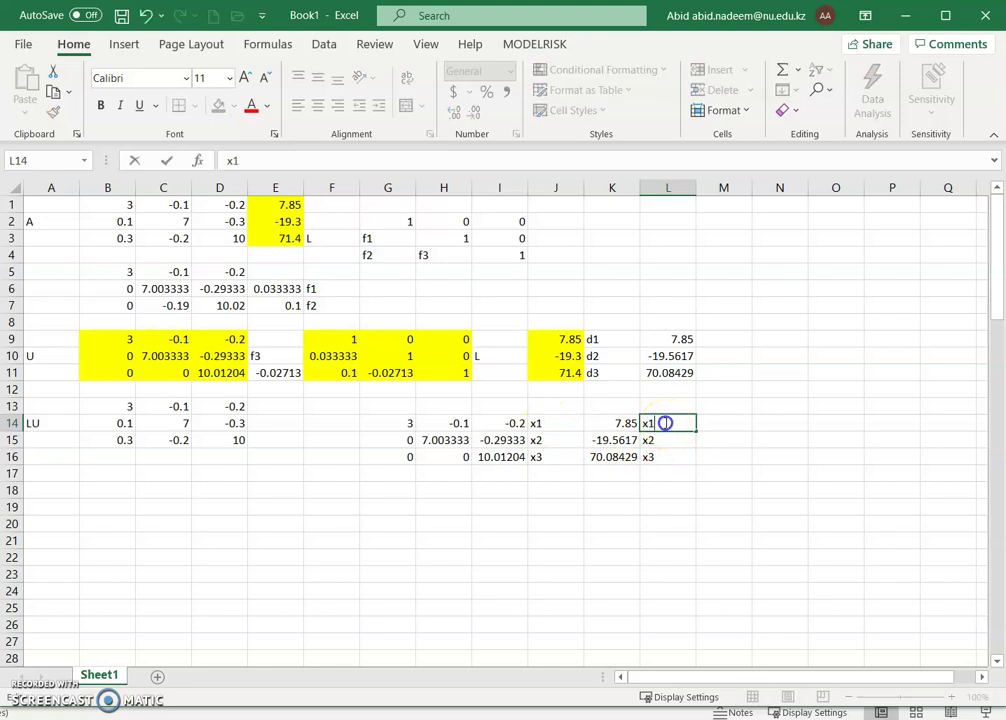
left_click(689, 440)
- Calculate x3 in M16 with the formula =K16/I16
left_click(719, 457)
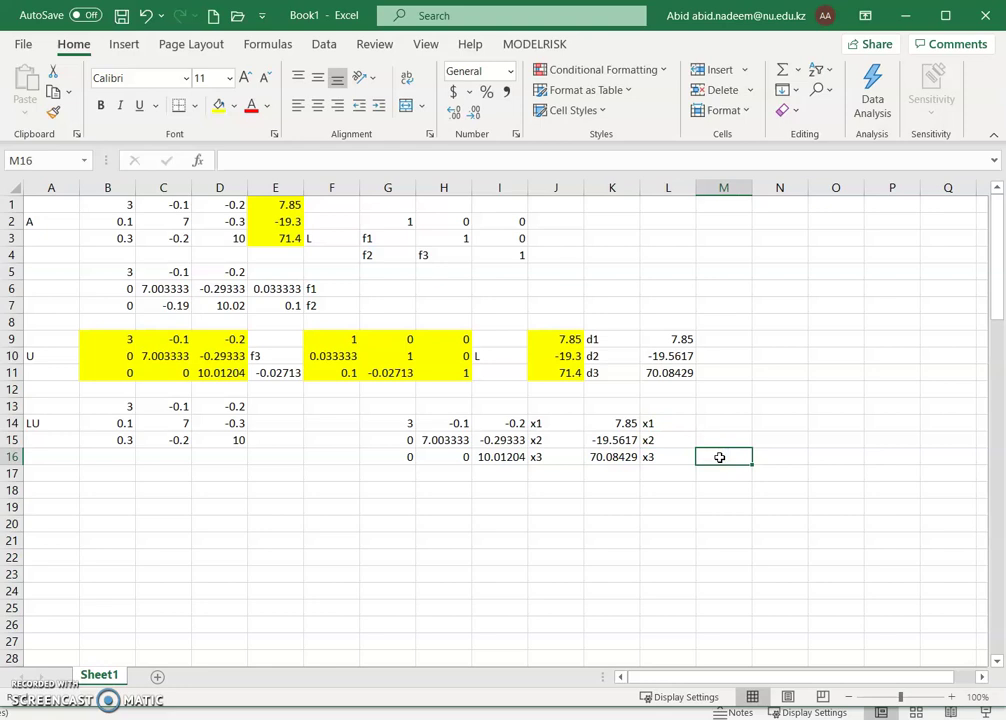
type("=")
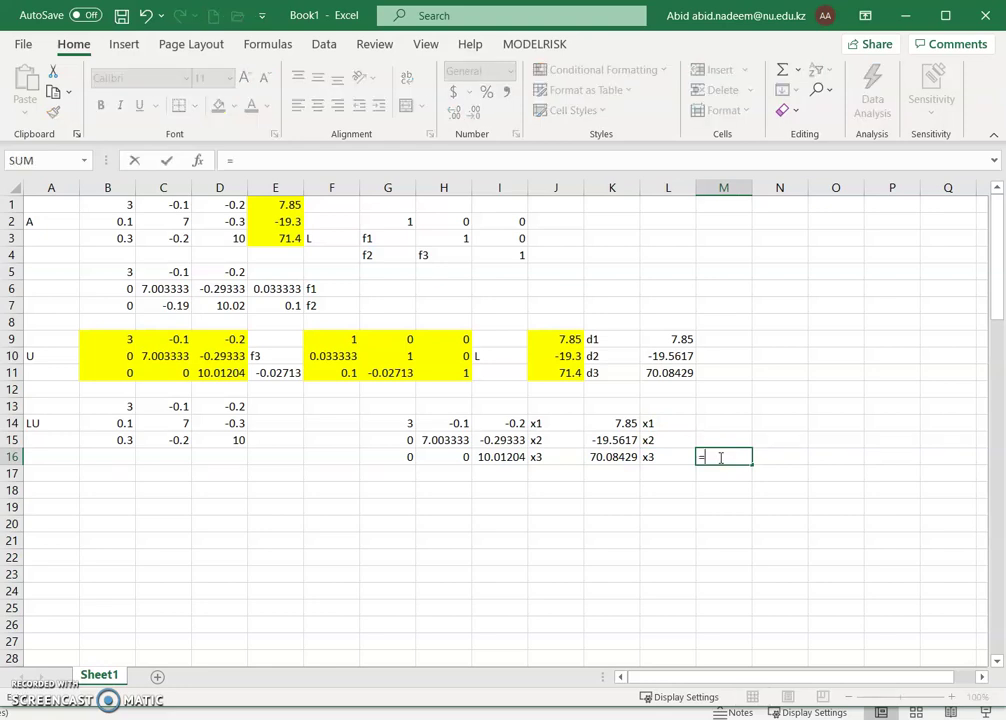
left_click(614, 457)
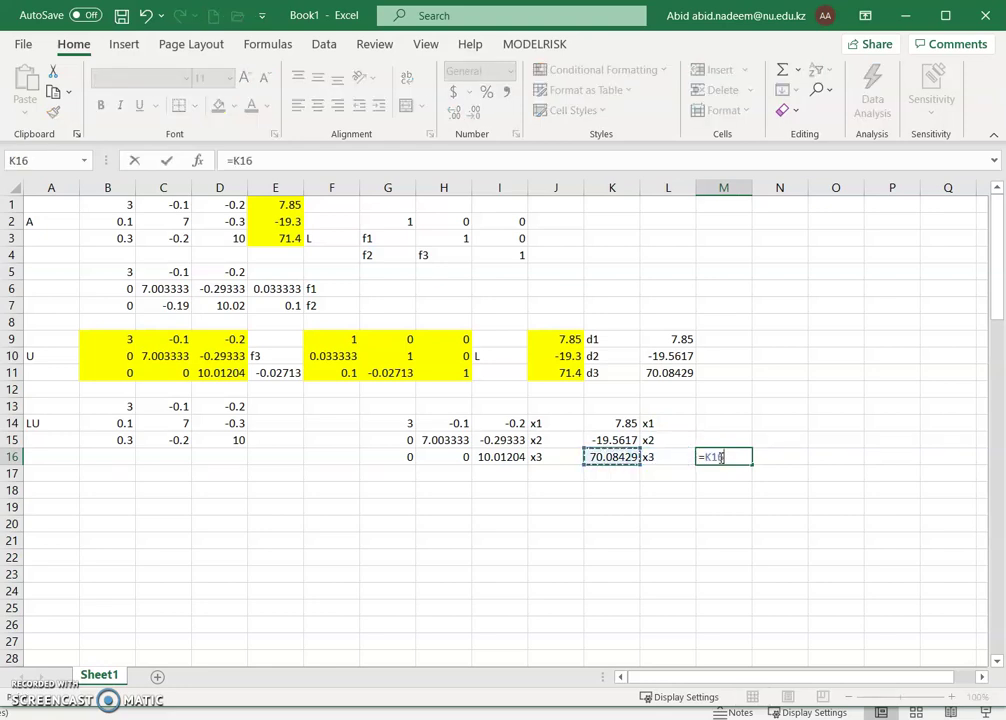
type("/")
key("Left")
key("Left")
key("Left")
key("Left")
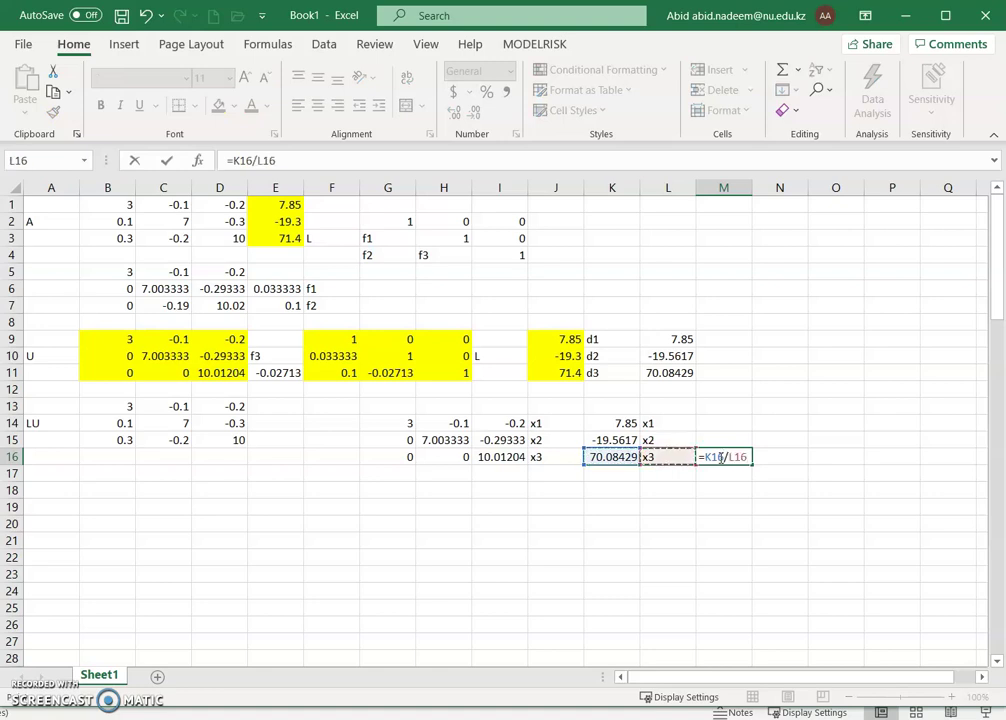
key("Return")
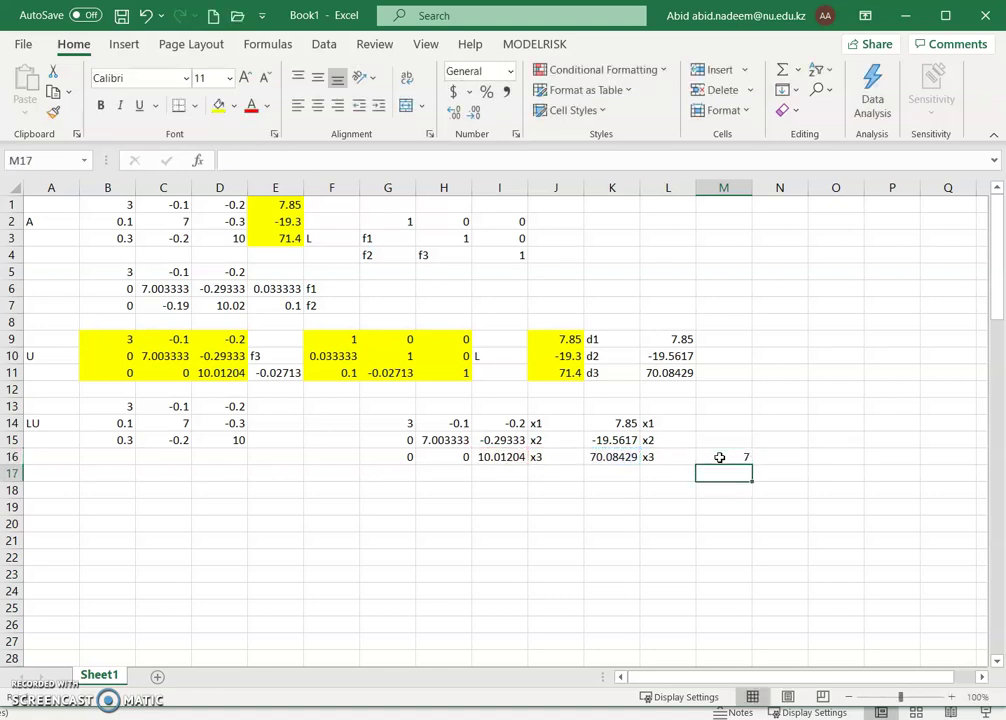
- Calculate x2 in M15 by back substitution with the formula =(K15-I15*M16)/H15
key("Up")
key("Up")
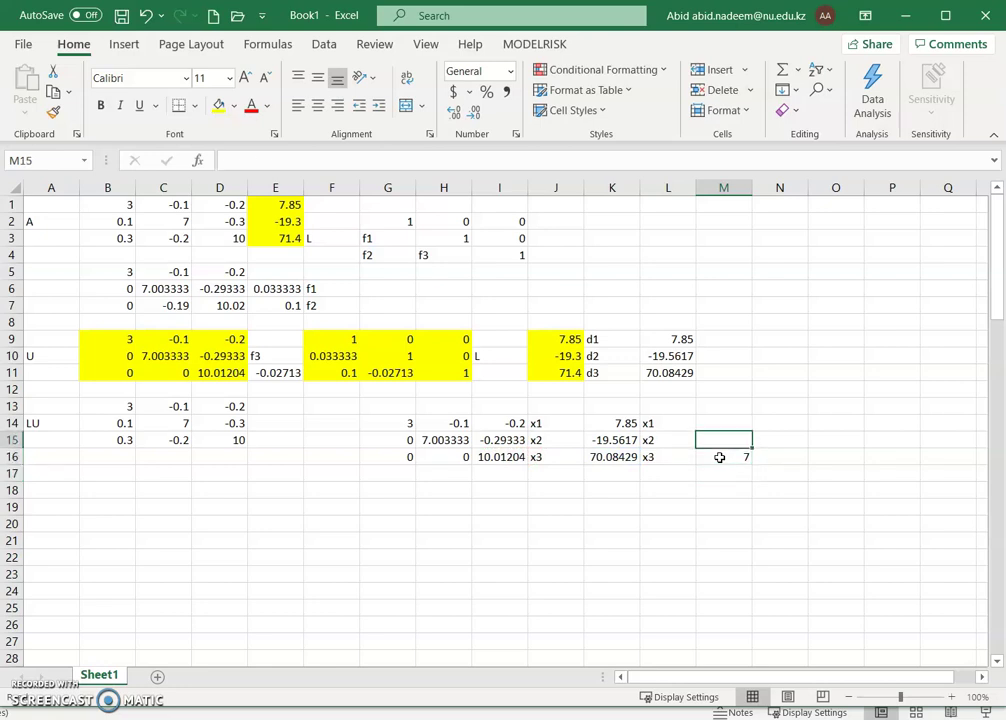
type("=")
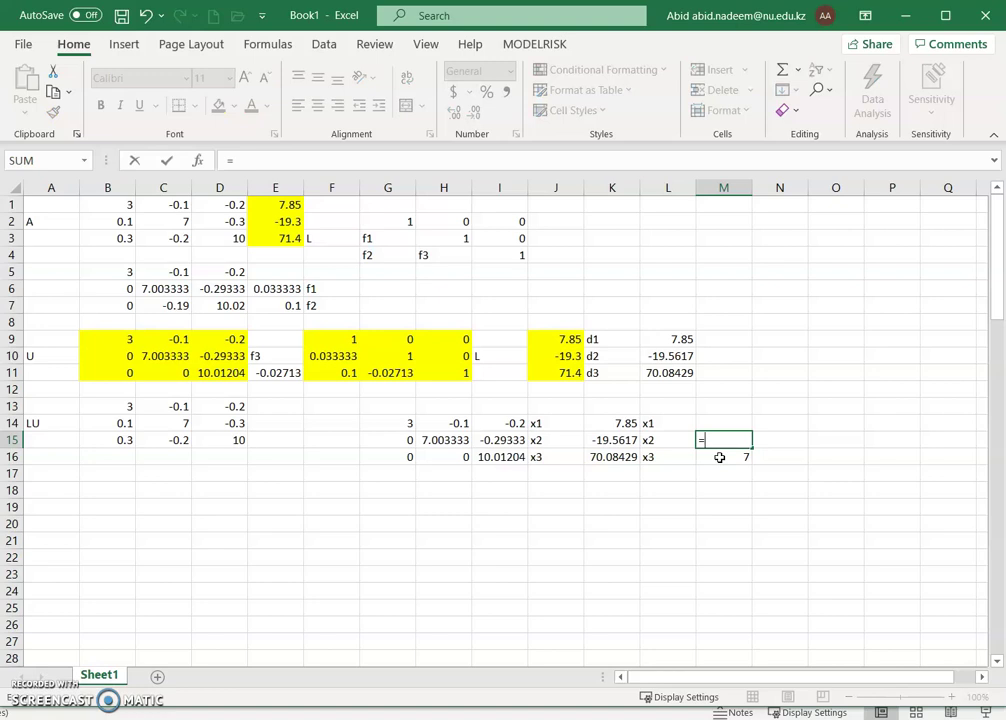
key("Left")
key("Left")
key("BackSpace")
key("BackSpace")
key("BackSpace")
type("(")
key("Left")
key("Left")
key("Left")
key("Right")
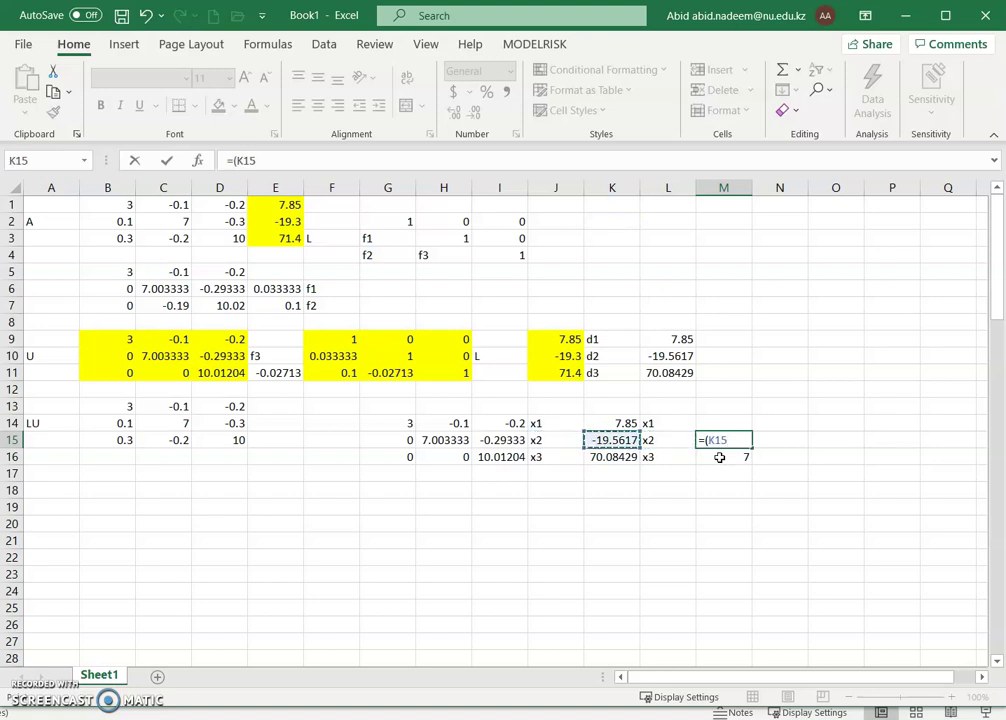
type("-")
key("Left")
key("Left")
key("Left")
key("Left")
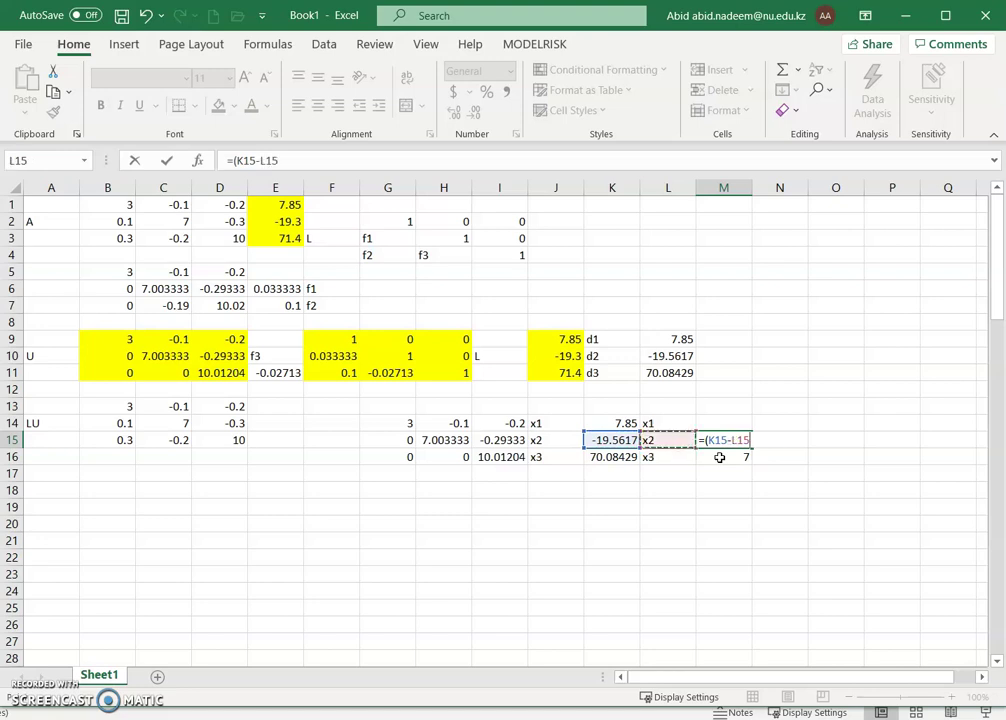
type("_")
key("BackSpace")
type("*")
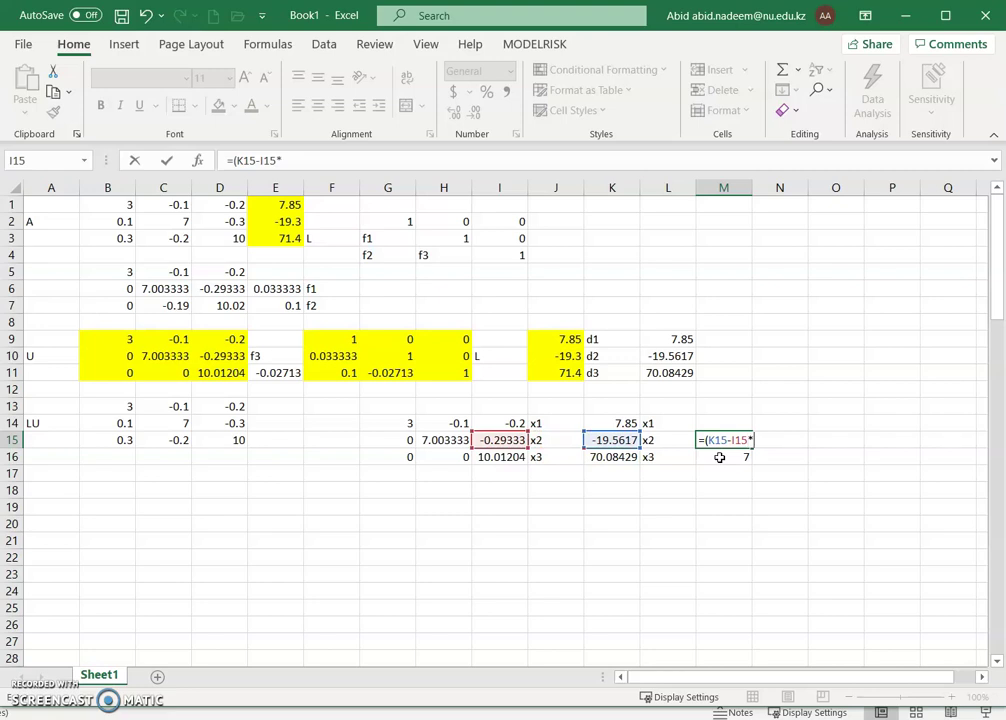
left_click(719, 457)
type(")/")
key("Left")
key("Left")
key("Left")
key("Left")
key("Left")
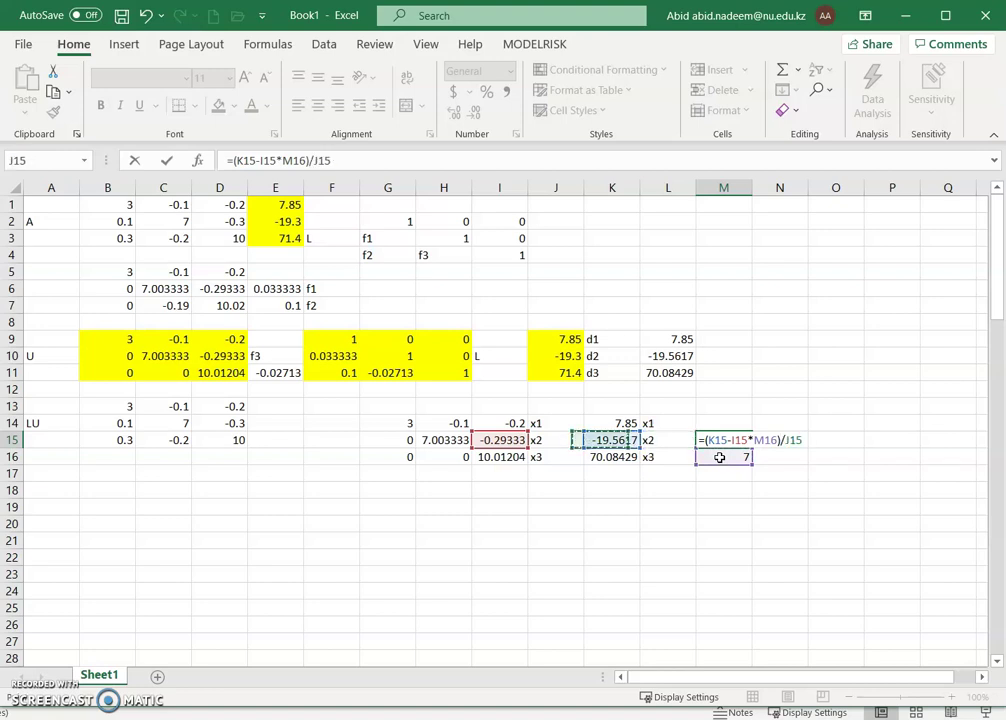
key("Return")
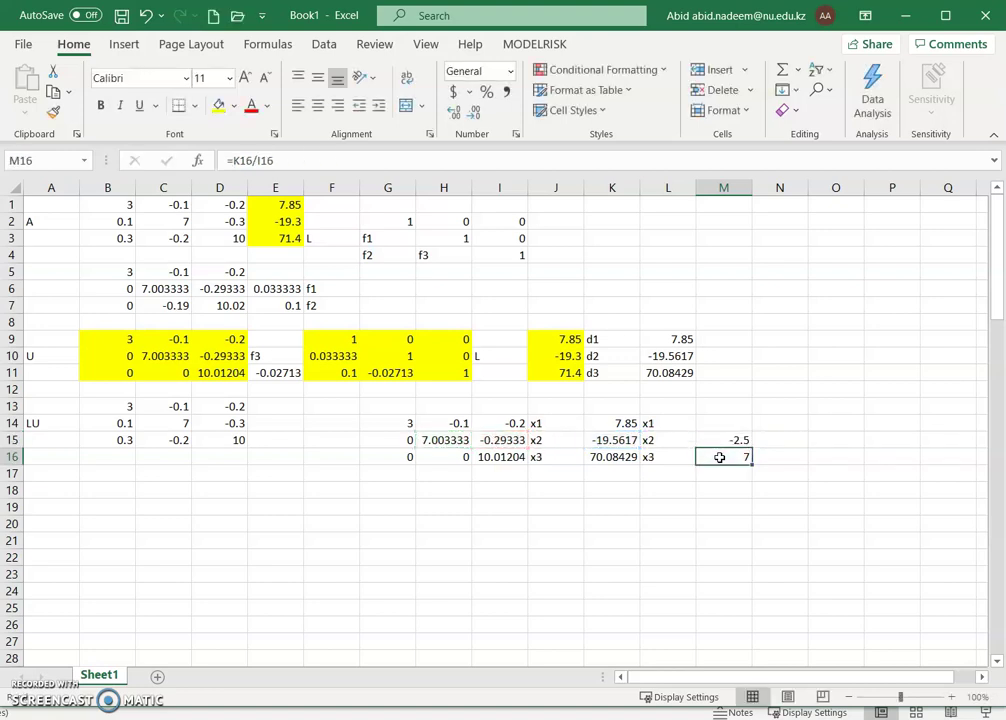
- Calculate x1 in M14 by back substitution with the formula =(K14-I14*M16-H14*M15)/G14
key("Up")
key("Up")
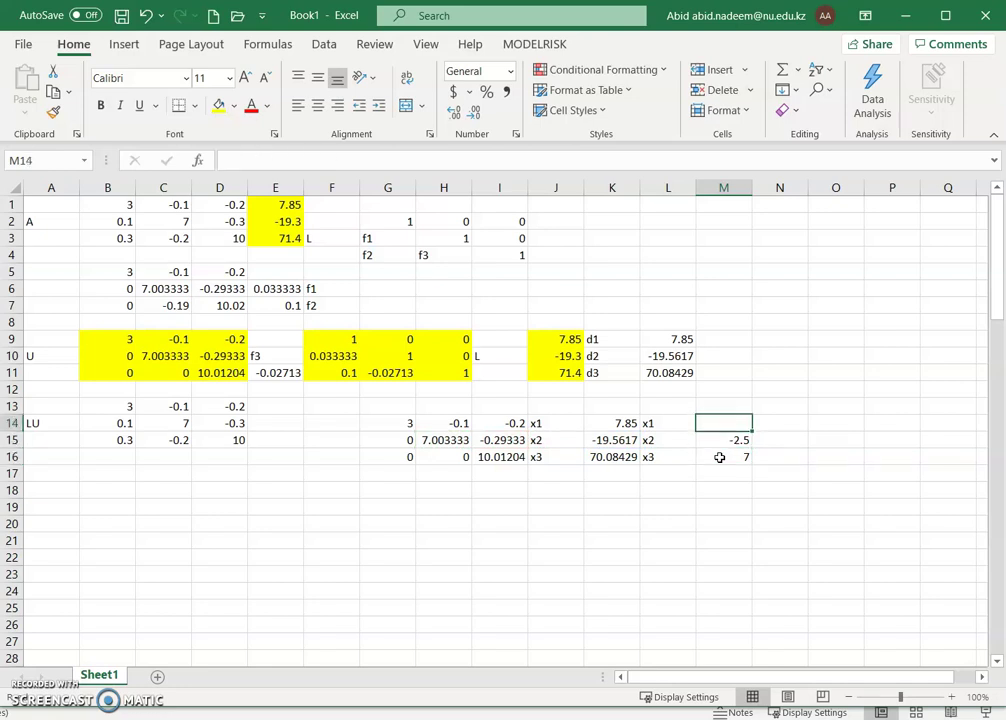
type("=")
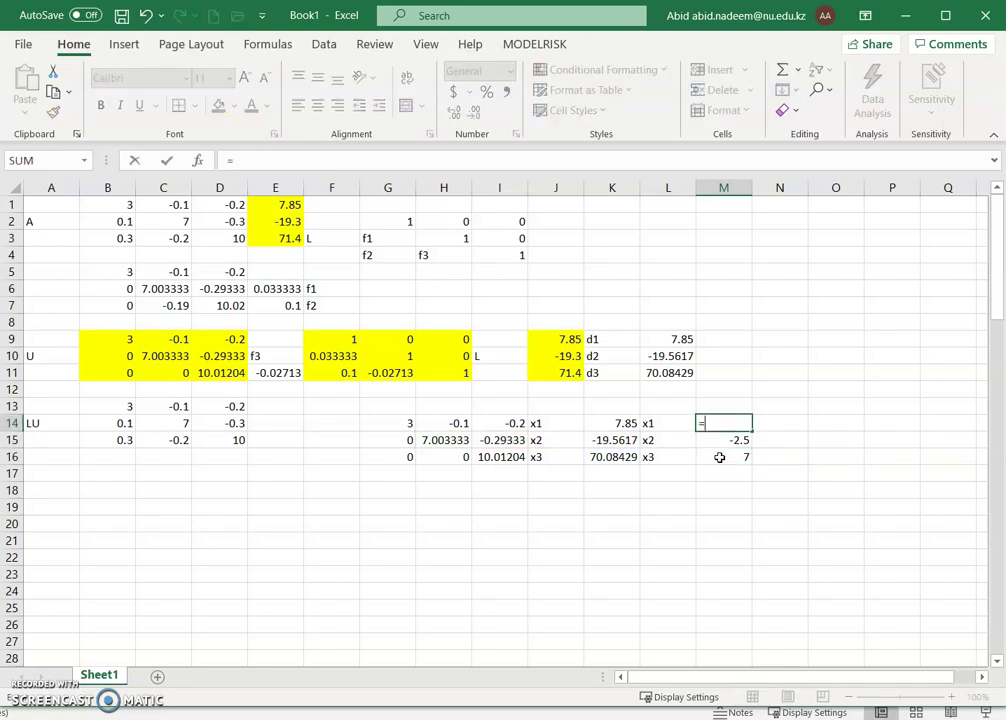
type("(")
key("Left")
key("Left")
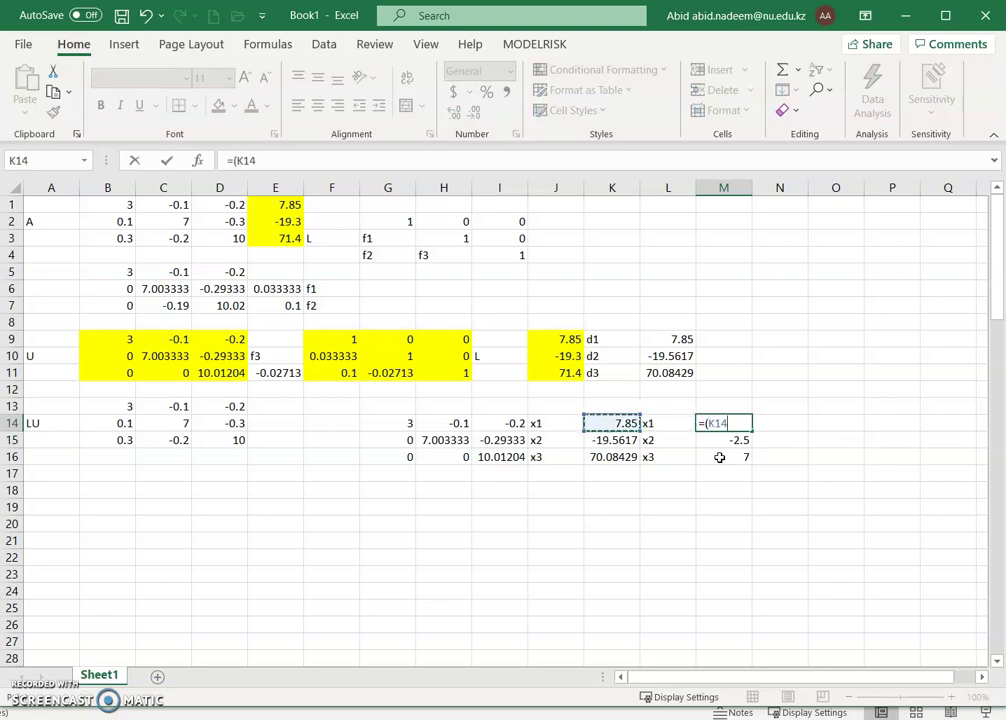
type("-")
key("Left")
key("Left")
key("Left")
key("Left")
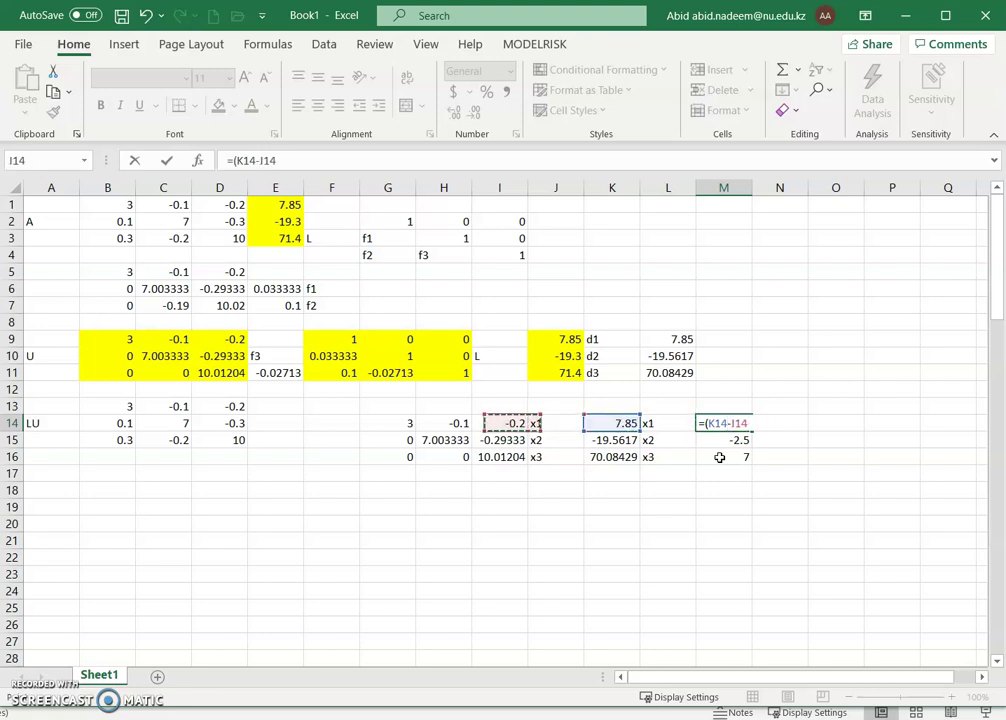
type("*")
key("Up")
key("Down")
key("Down")
key("Down")
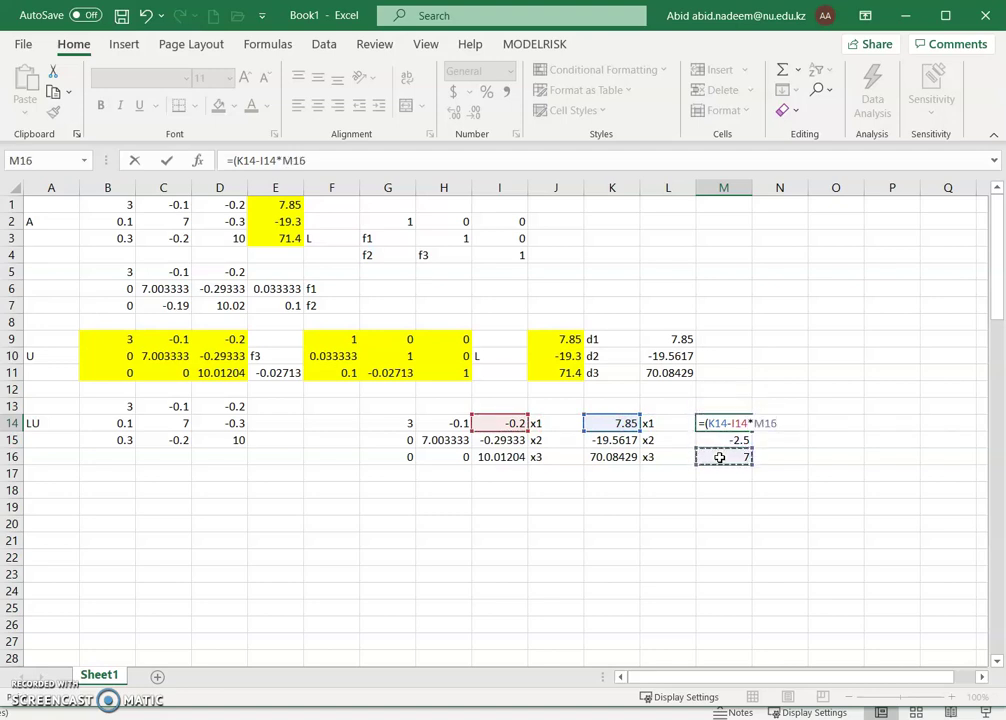
type("-")
key("Left")
key("Left")
key("Left")
key("Left")
key("Left")
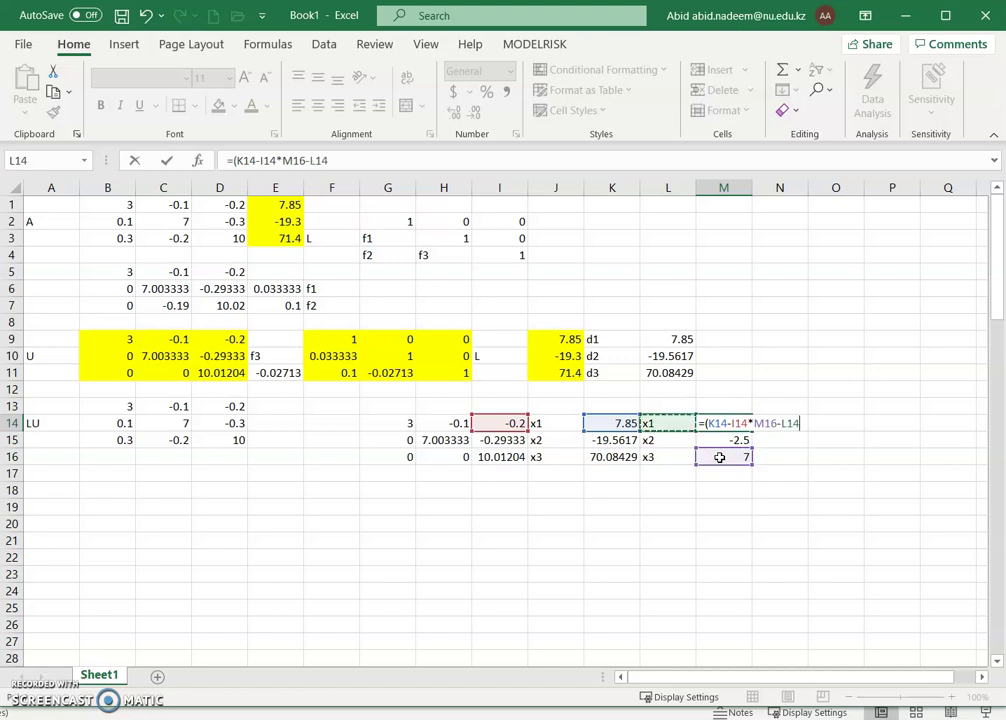
type("_")
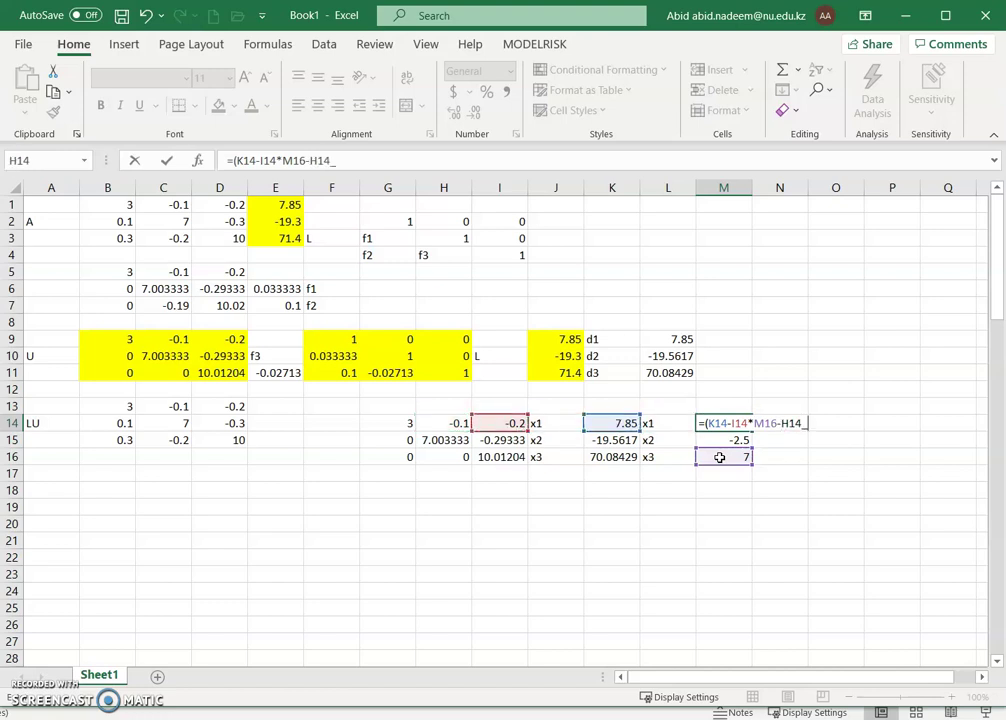
key("BackSpace")
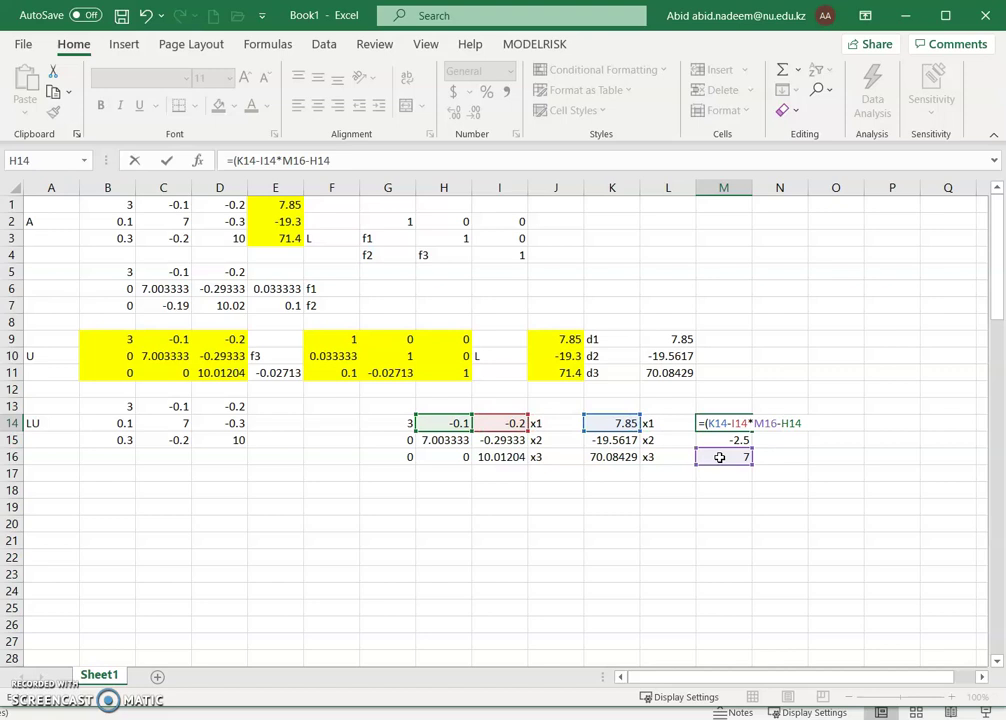
type("*")
key("Up")
key("Down")
key("Down")
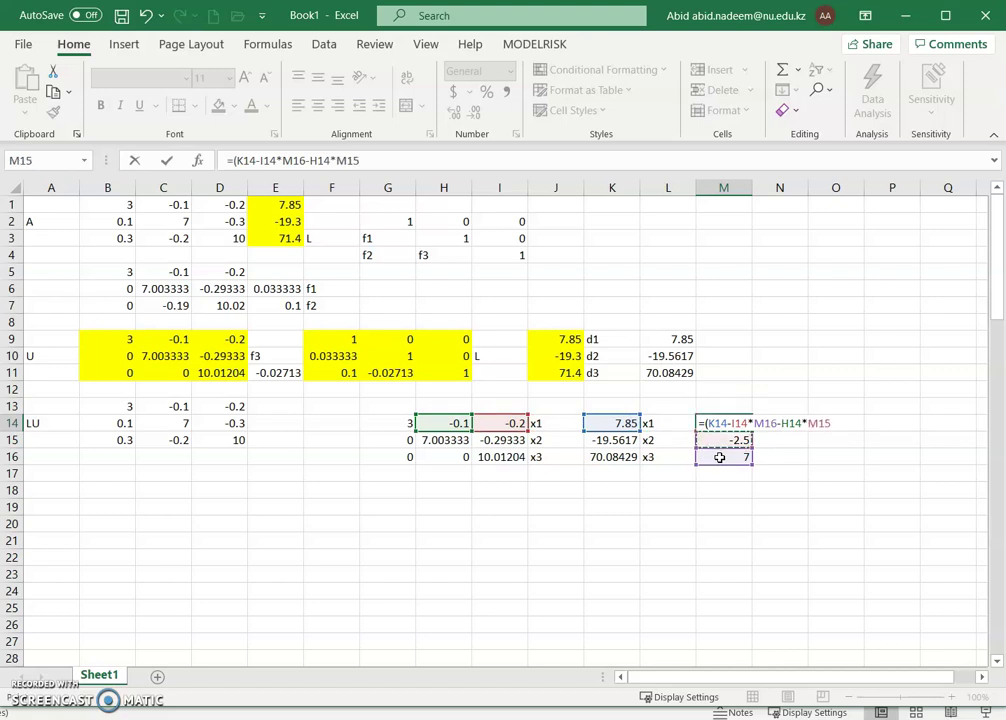
type(")/")
key("Left")
key("Left")
key("Left")
key("Left")
key("Left")
key("Left")
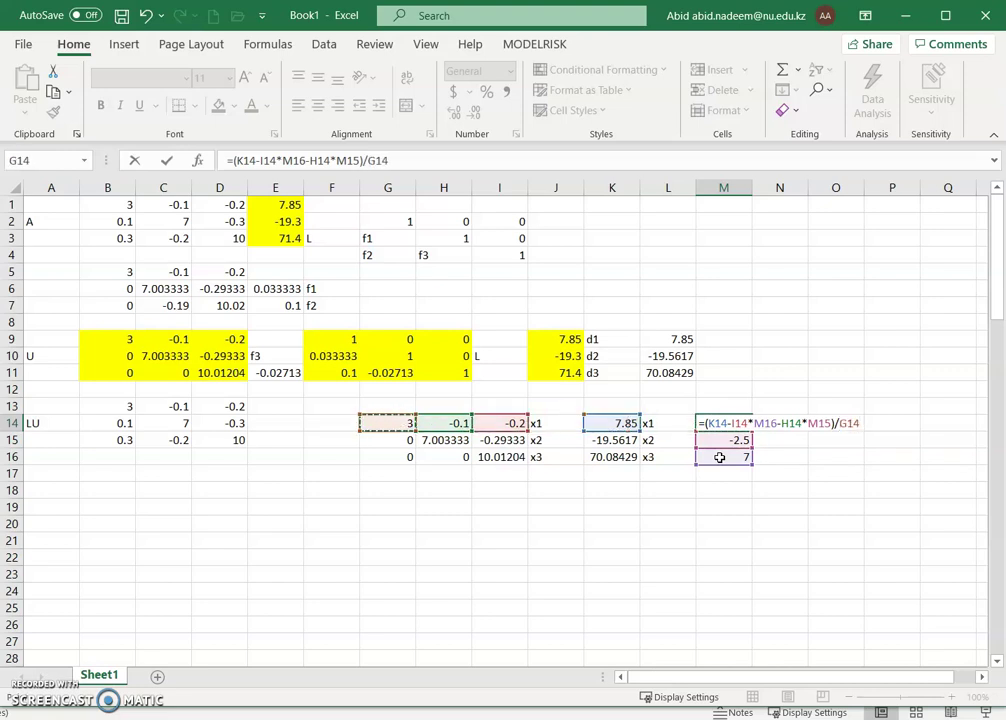
key("Return")
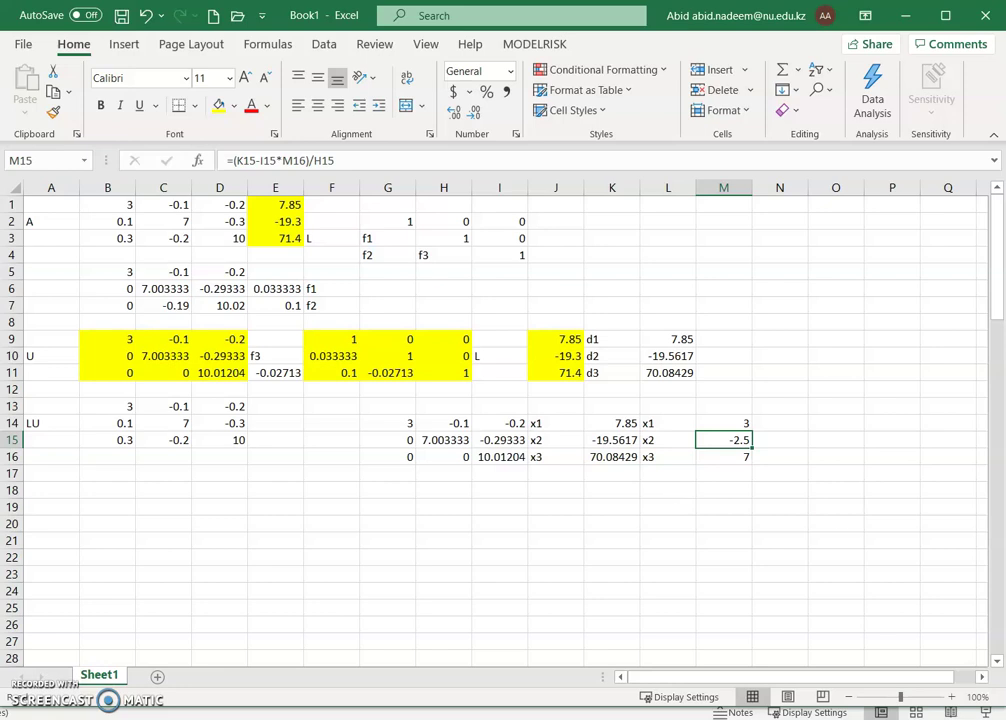
left_click_drag(739, 423, 733, 457)
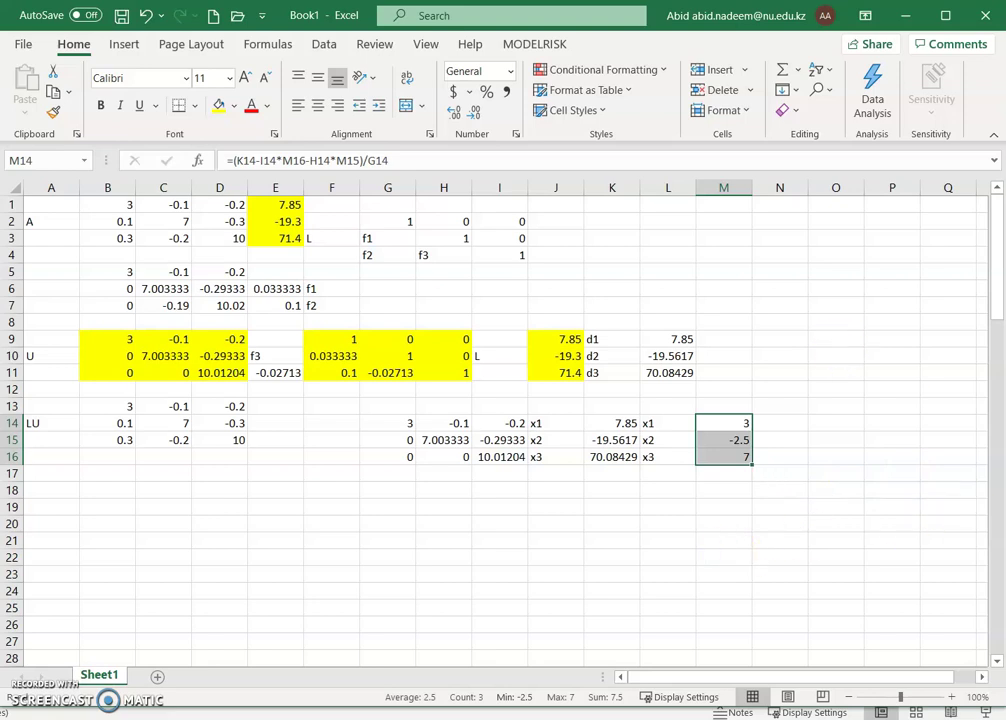
left_click(520, 540)
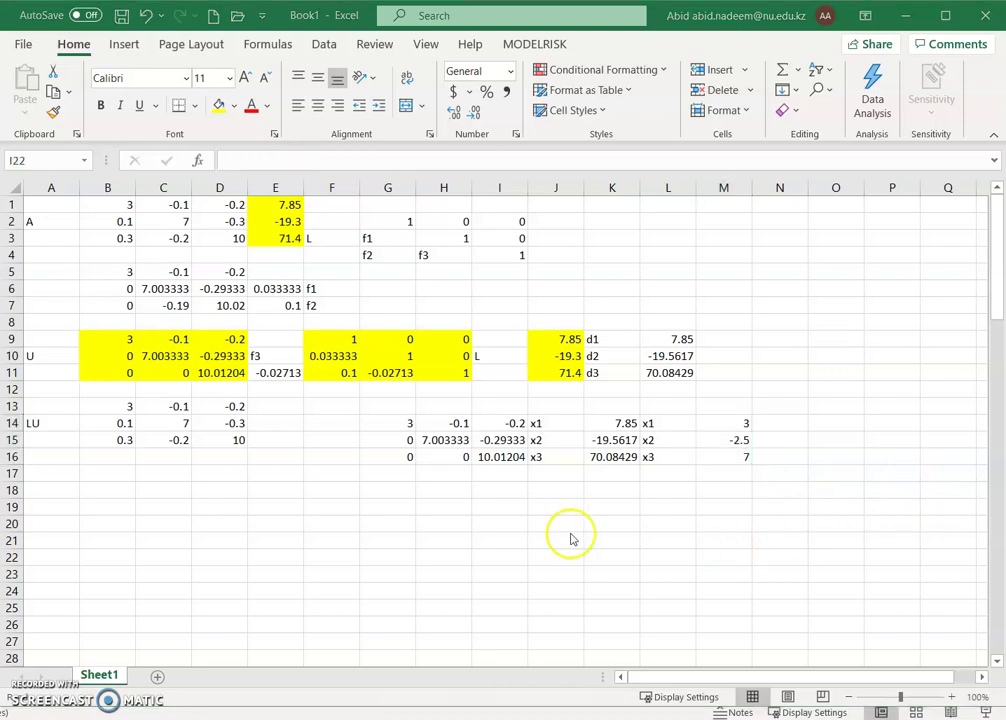
- Switch to the PowerPoint lecture slides and present Example 10.2 from the problem statement through the forward-substitution solution for d1
left_click(815, 688)
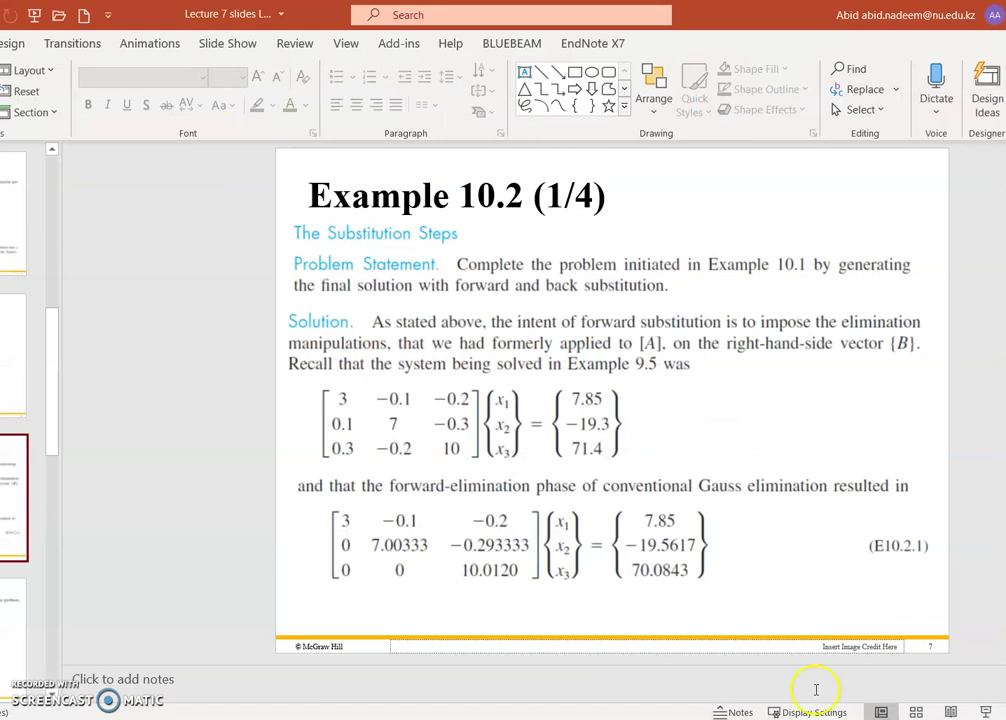
left_click(985, 711)
left_click(560, 388)
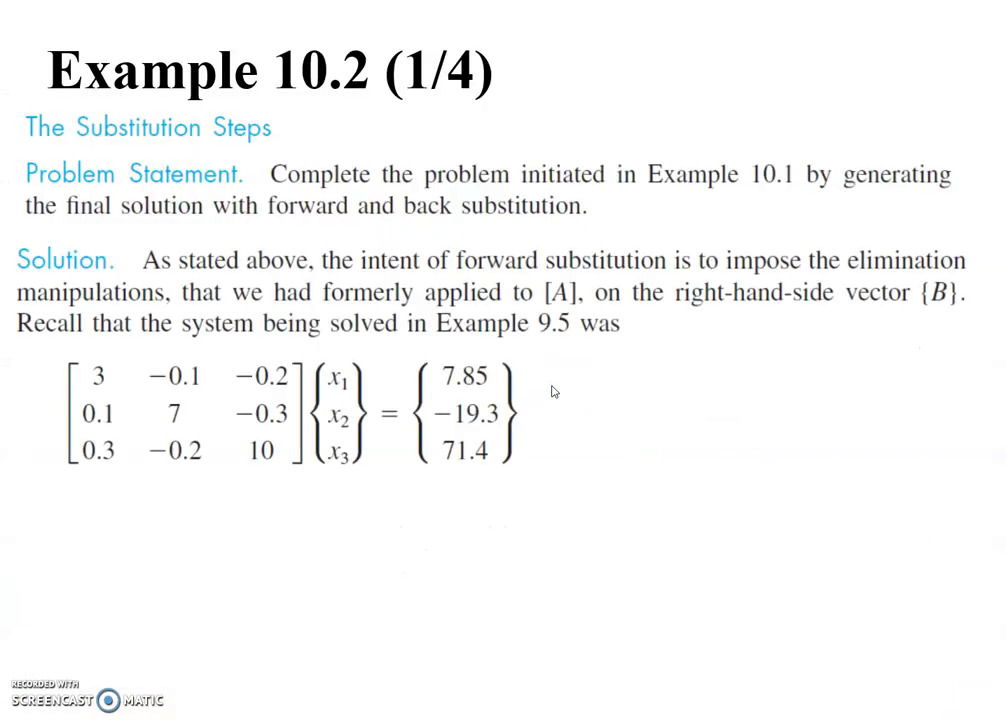
left_click(551, 391)
left_click(551, 391)
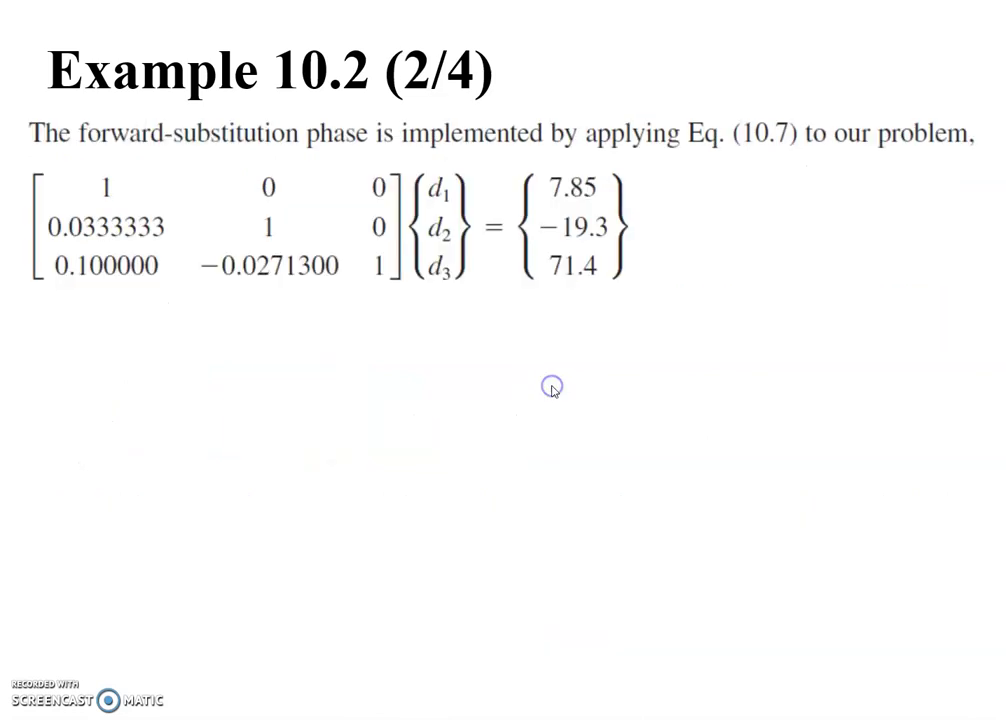
left_click(551, 391)
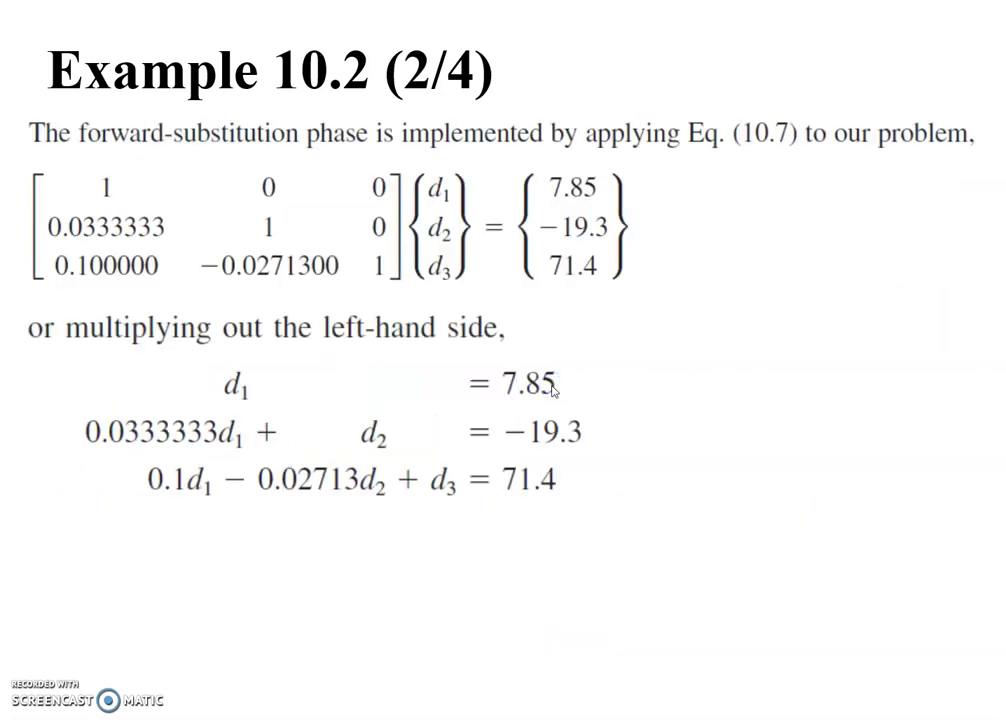
left_click(551, 391)
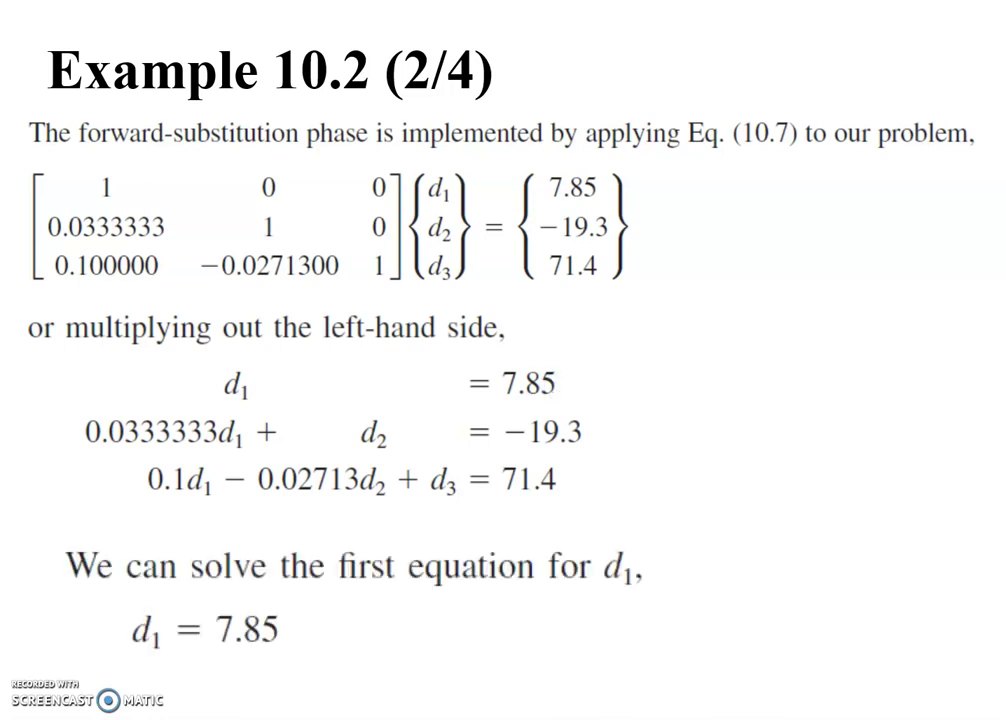
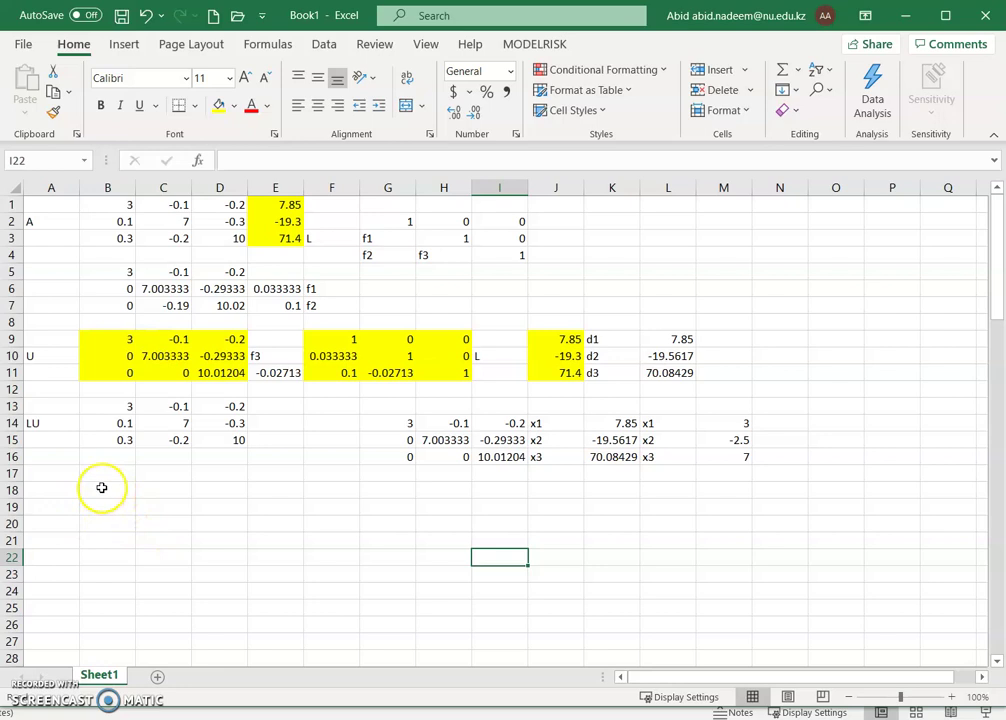
- In the Excel workbook, copy the L matrix into B18:D20 by linking B18 with =F9 and filling the 3×3 block
left_click(102, 489)
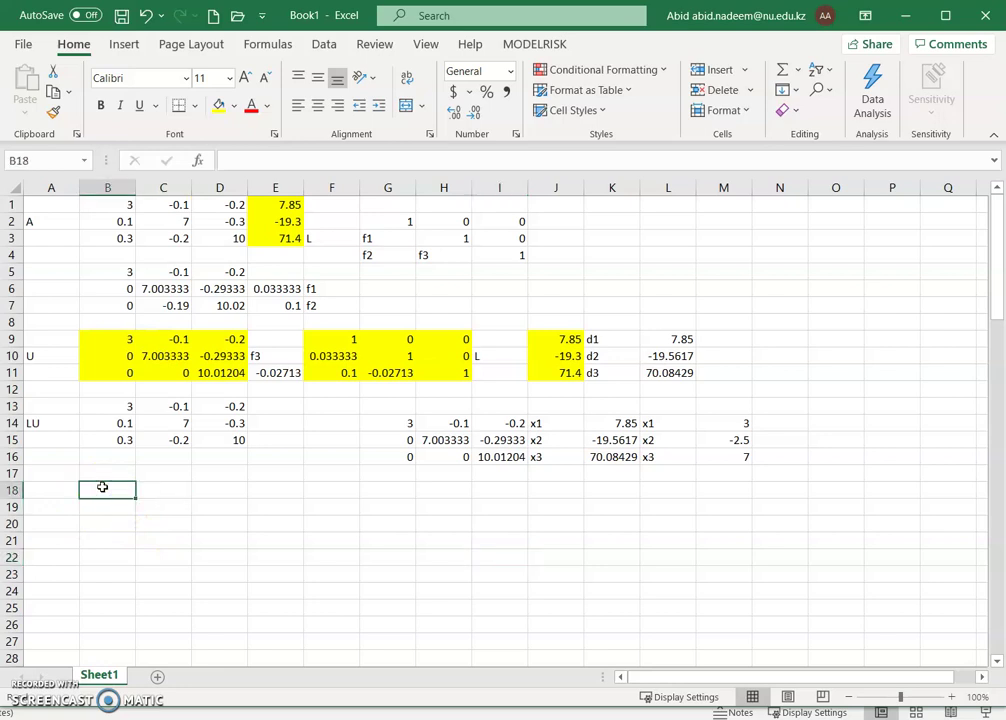
type("=")
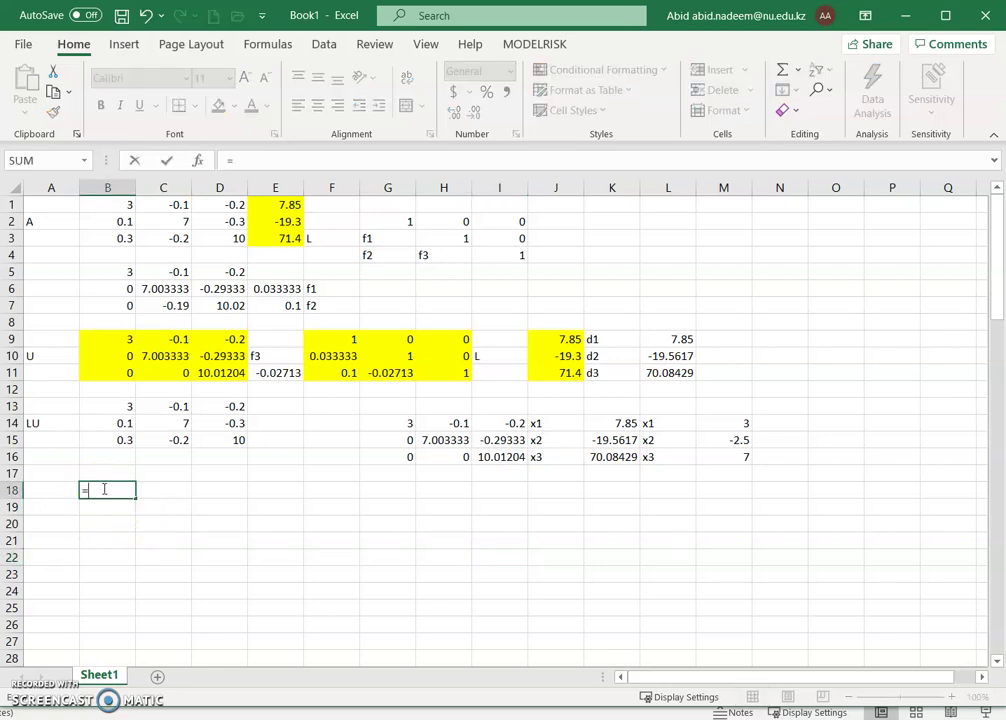
left_click(326, 339)
key("Return")
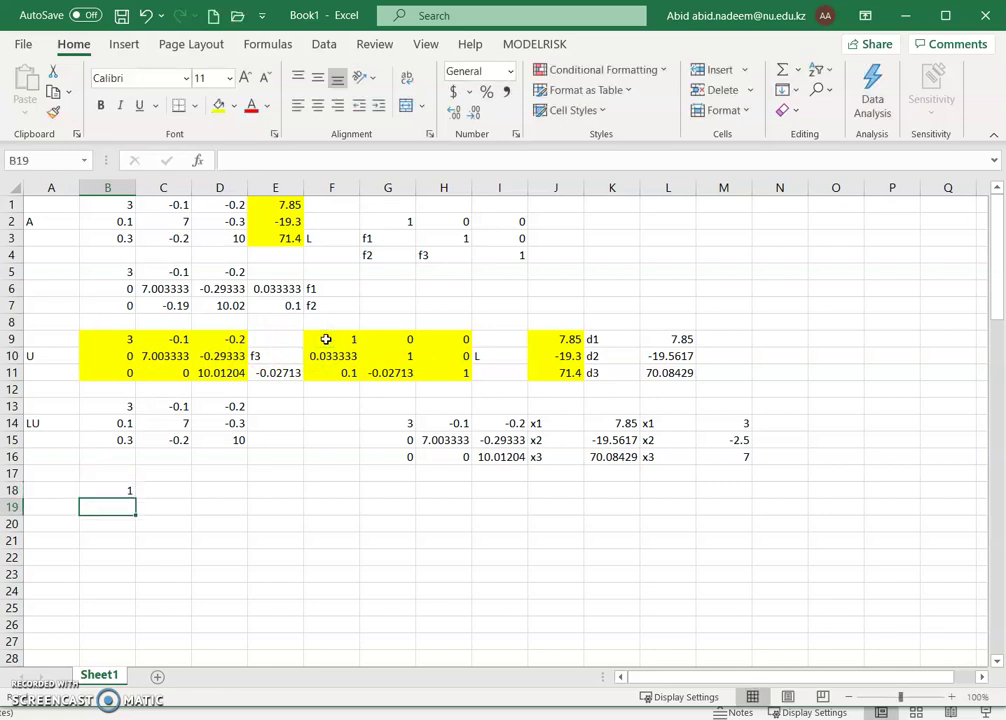
left_click(124, 489)
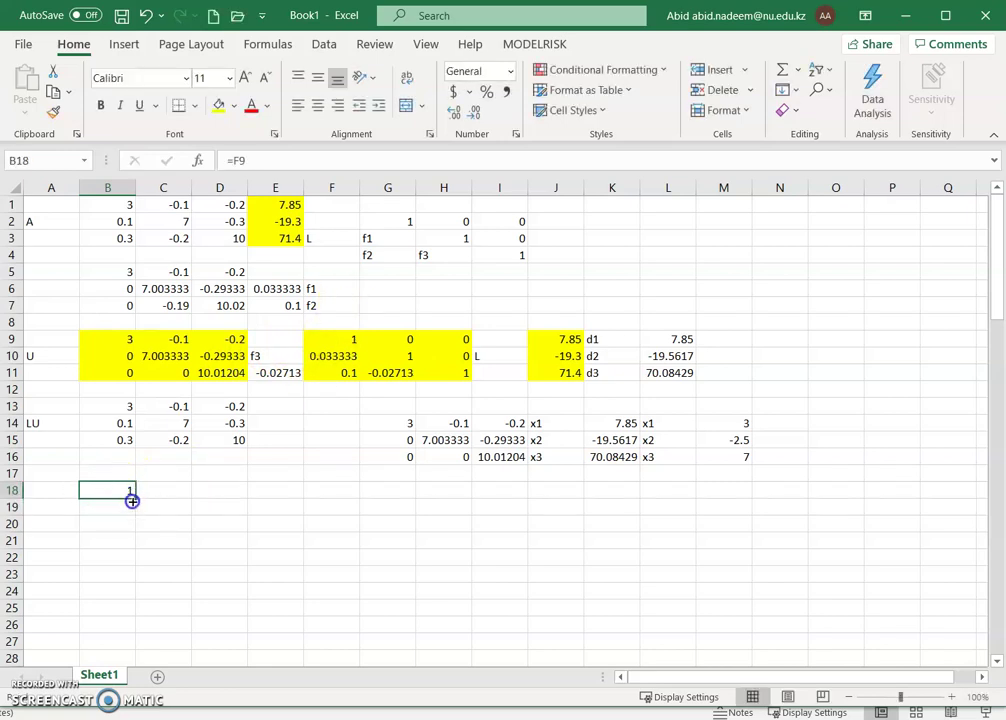
left_click_drag(135, 497, 248, 536)
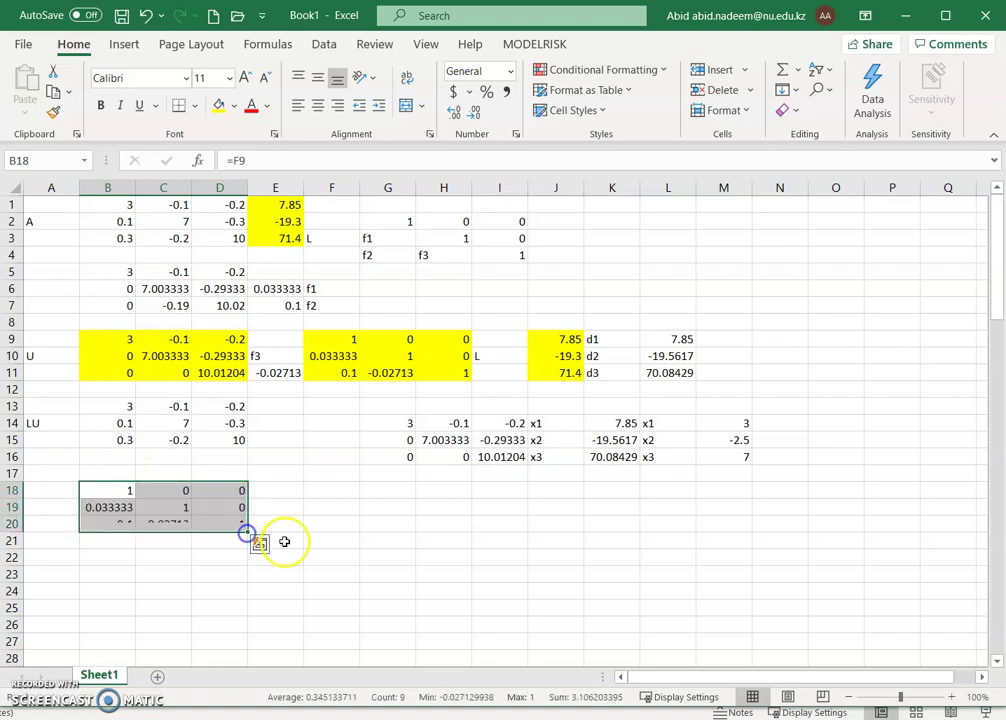
- Label E18:E20 beside the copied L matrix as d1, d2 and d3
left_click(278, 487)
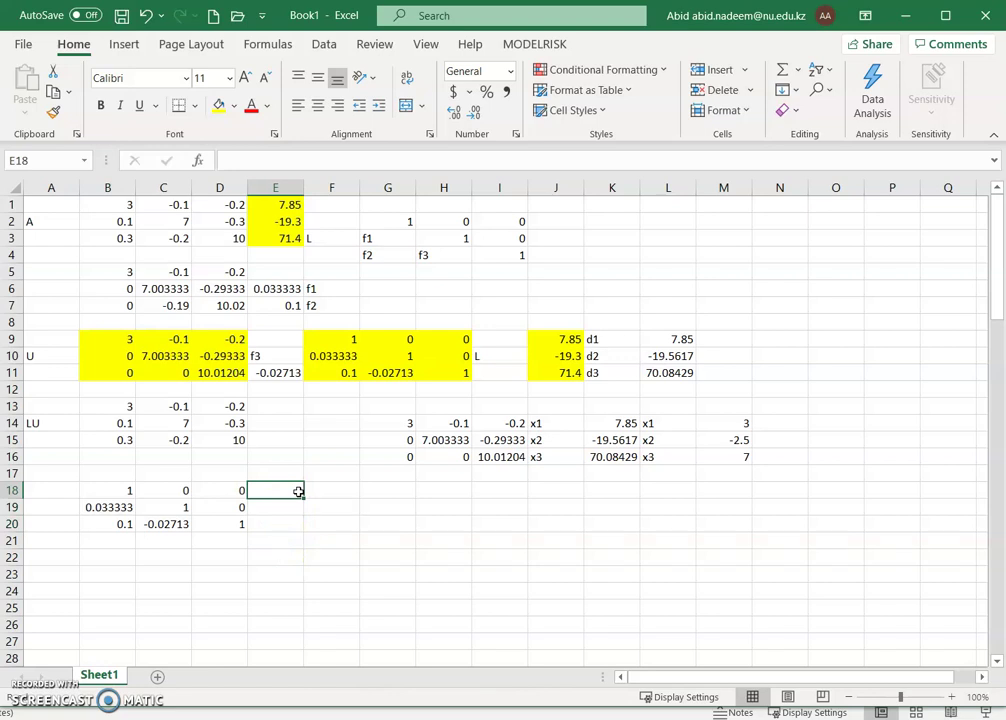
type("d")
key("Return")
left_click(298, 491)
double_click(299, 491)
type("1")
key("Return")
type("d1")
key("Return")
type("d3")
key("Return")
key("Up")
- Enter the unit right-hand-side vector 1, 0, 0 in F18:F20
left_click(298, 491)
key("Right")
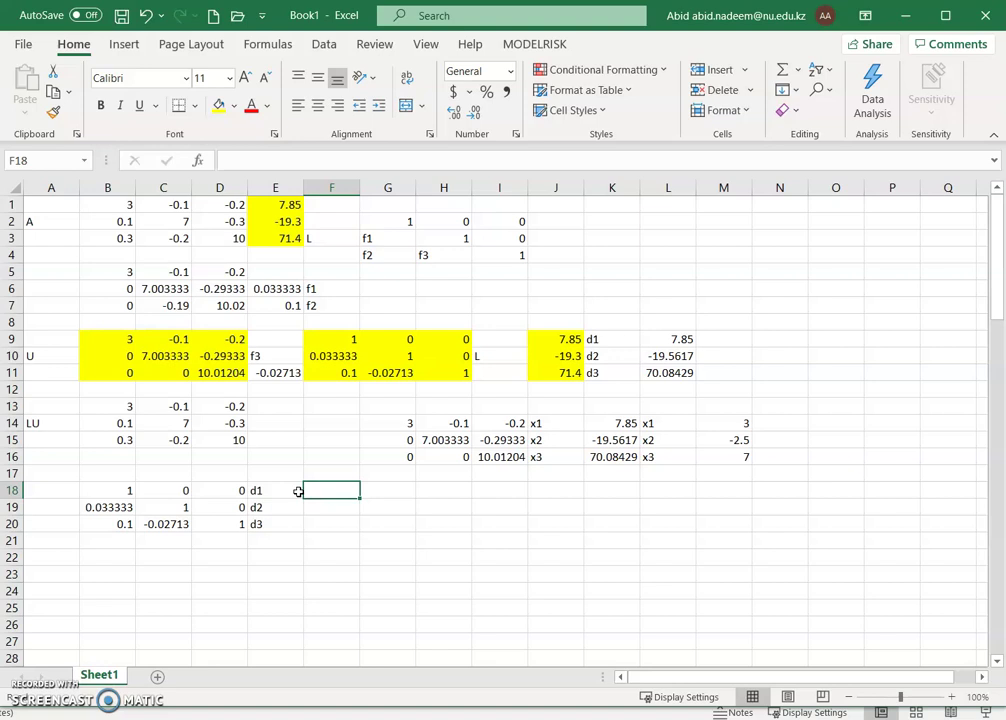
type("1")
key("Return")
type("0")
key("Return")
type("0")
key("Return")
- Calculate d1 for the unit vector in G18 with the formula =F18
key("Up")
key("Up")
key("Up")
key("Right")
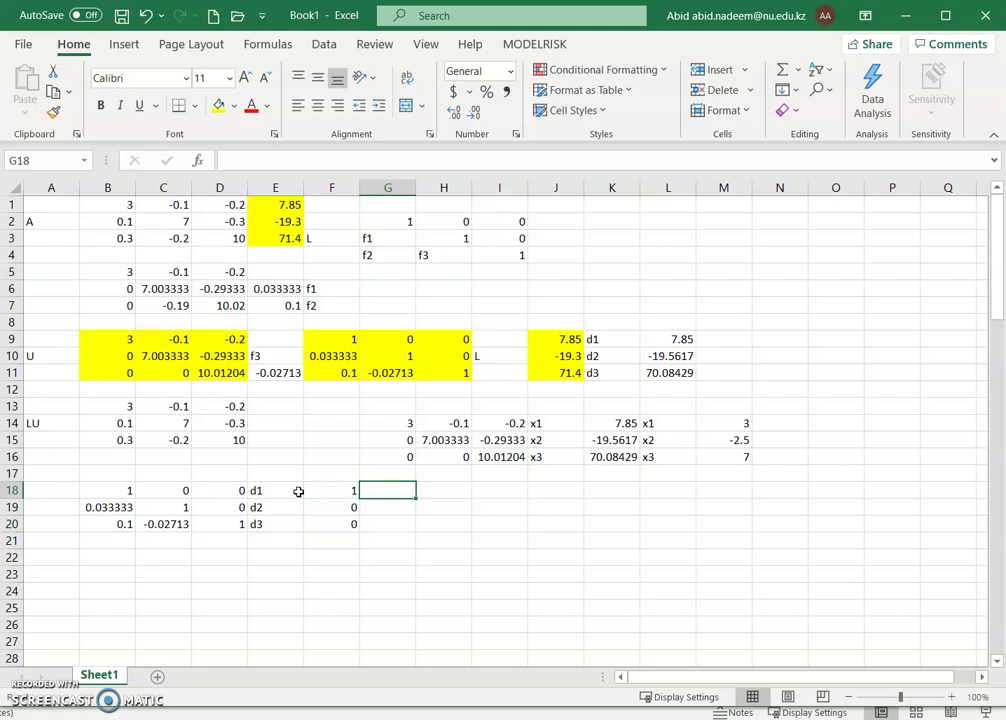
type("=")
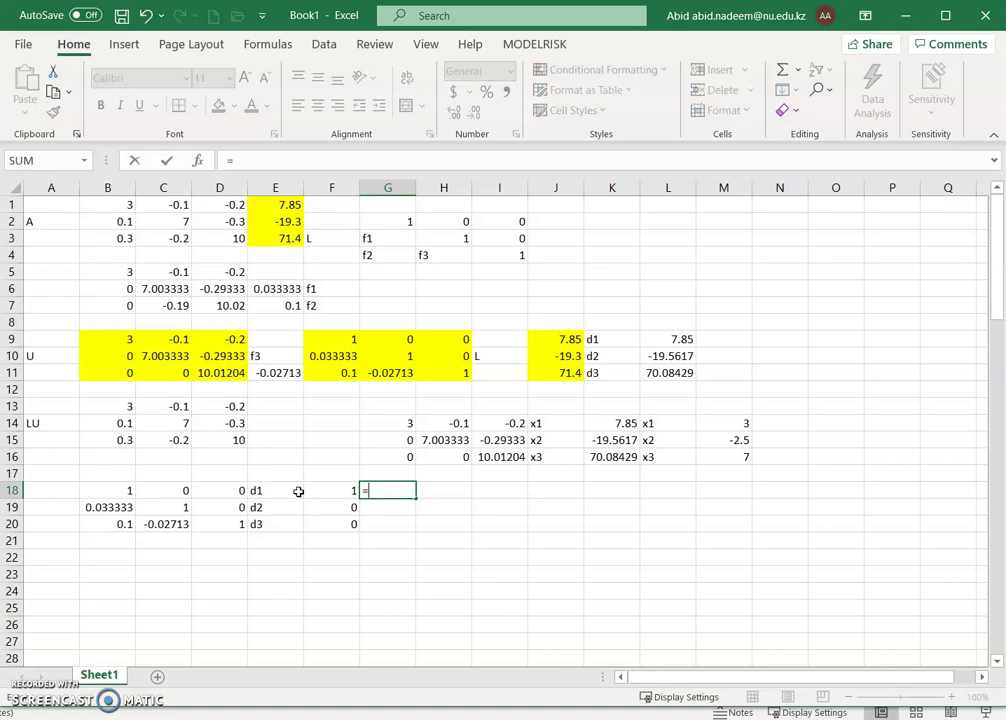
key("Left")
key("Return")
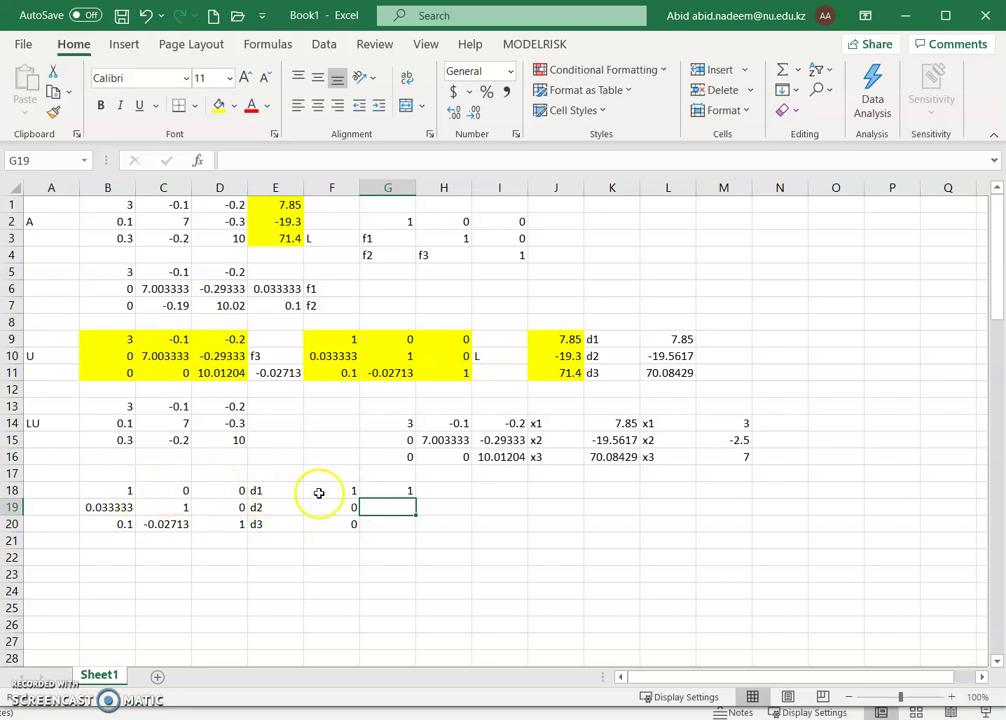
- Calculate d2 in G19 by forward substitution with the formula =(F19-B19*G18)
type("=")
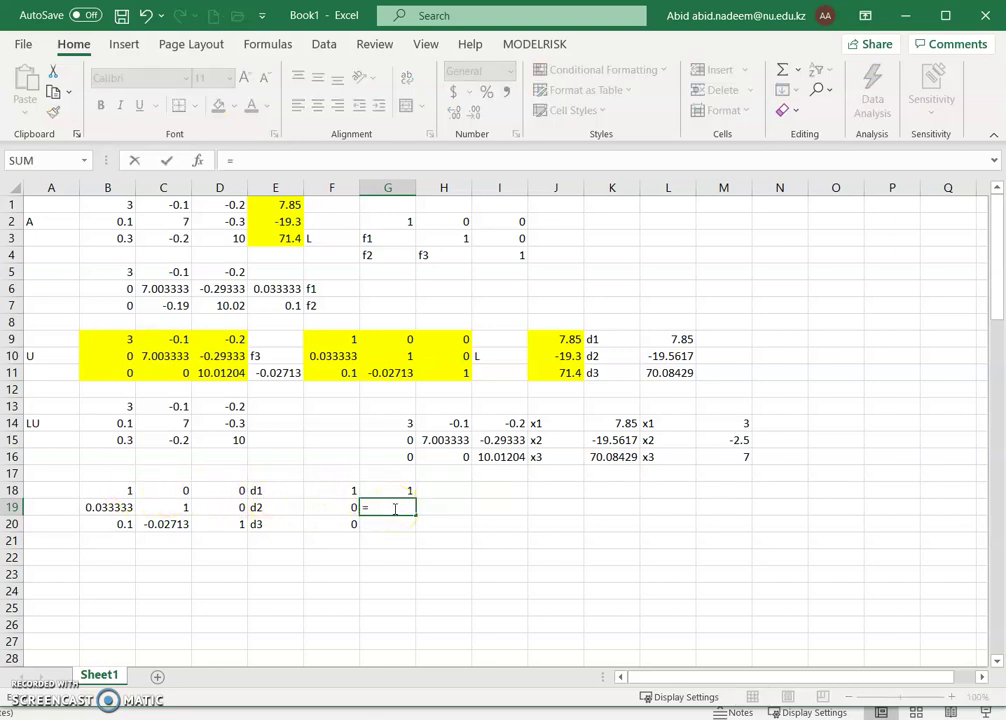
type("(")
key("Left")
type("-")
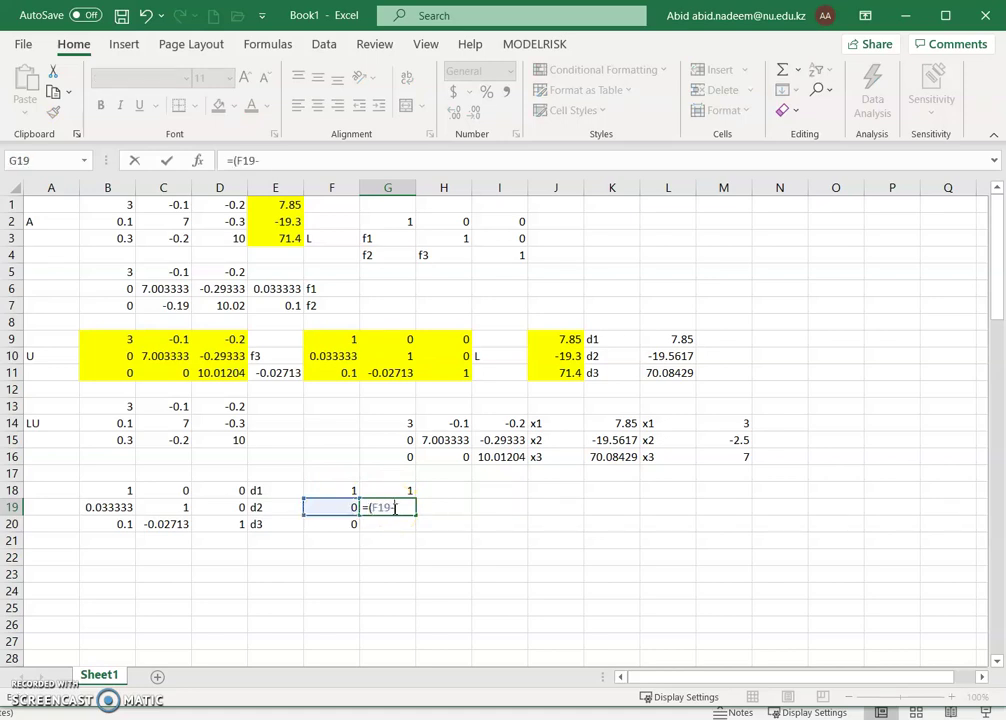
key("Left")
key("Left")
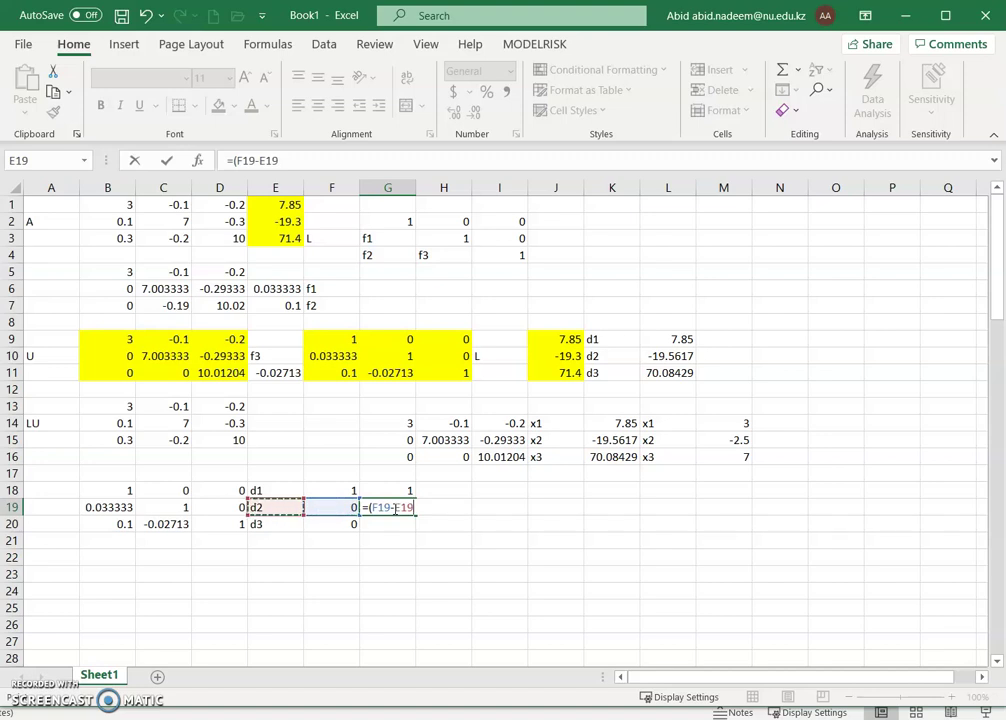
key("Left")
key("Left")
key("Left")
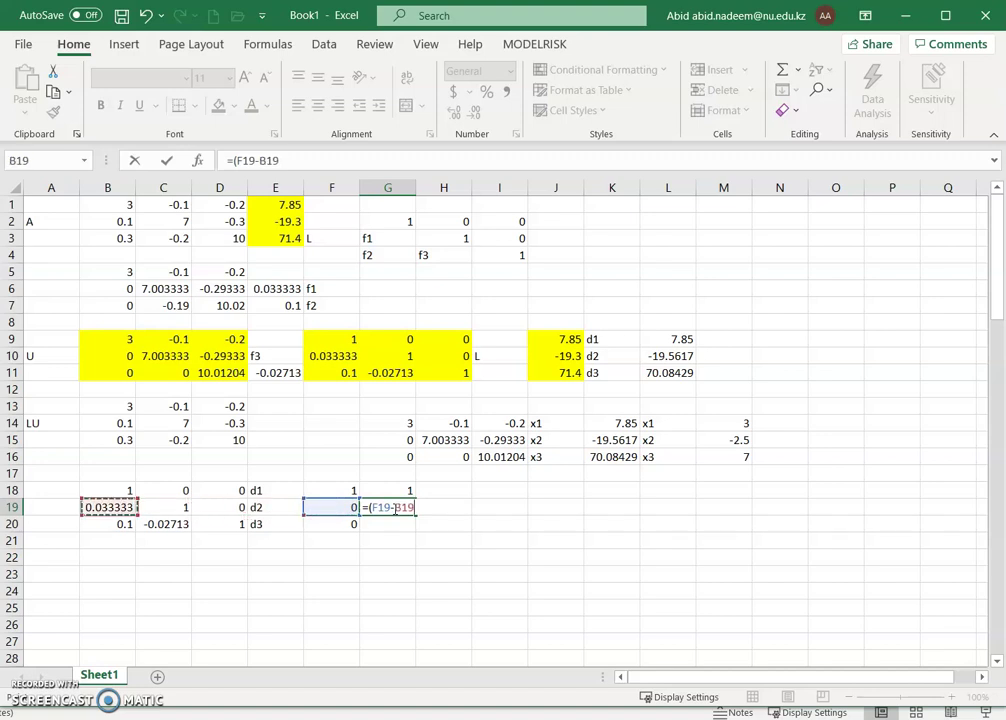
type("*")
key("Up")
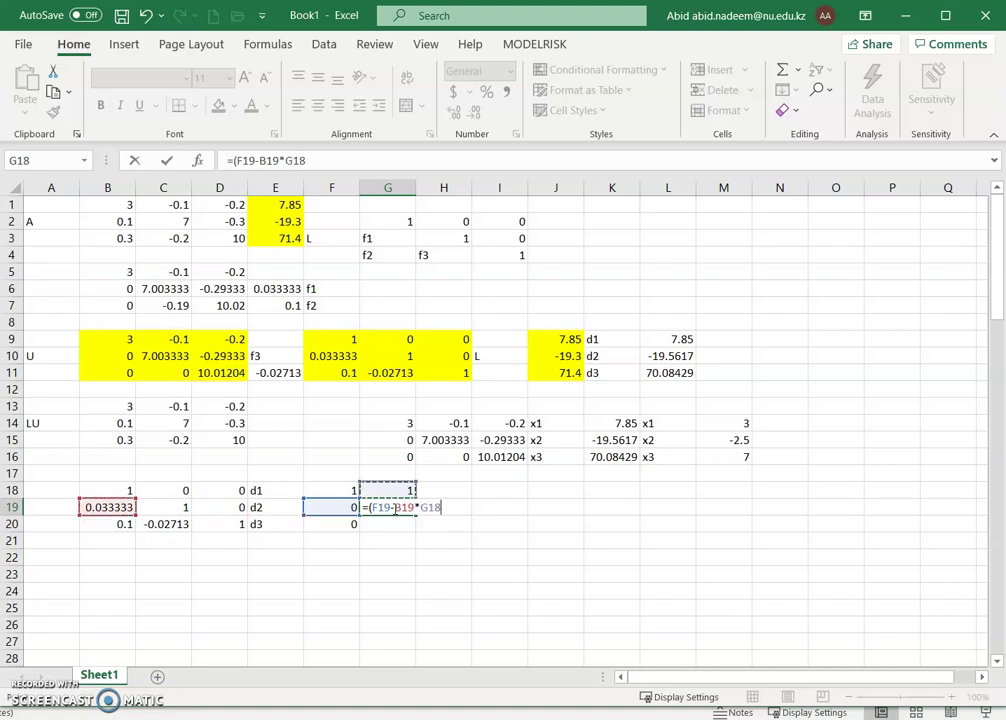
type(")")
left_click(397, 523)
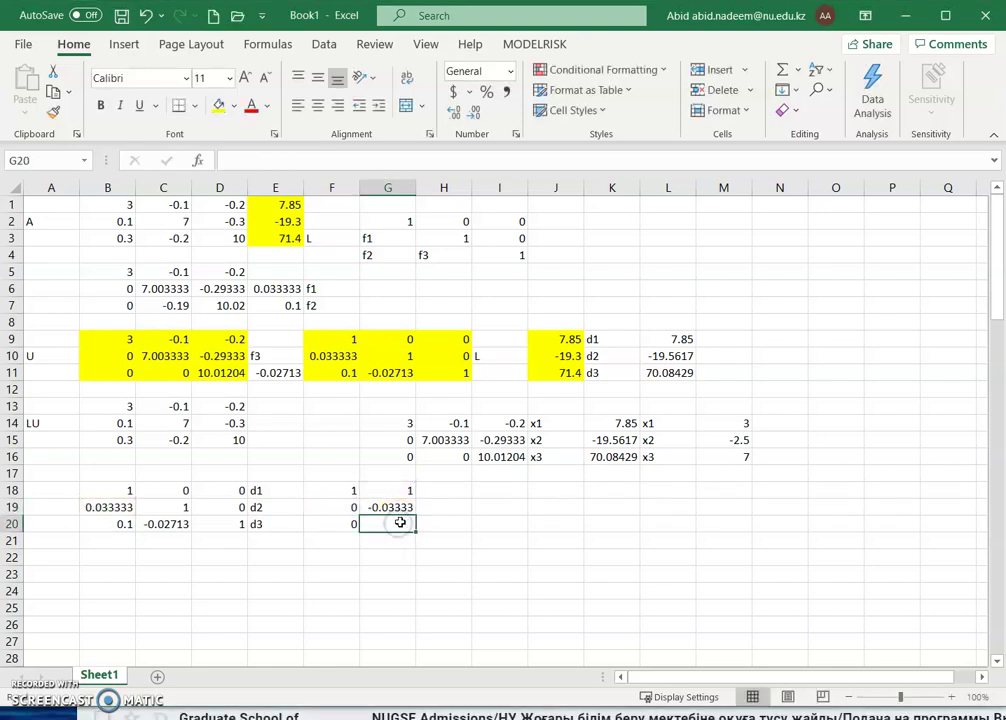
- Calculate d3 in G20 by forward substitution with the formula =(F20-B20*G18-C20*G19)
type("=")
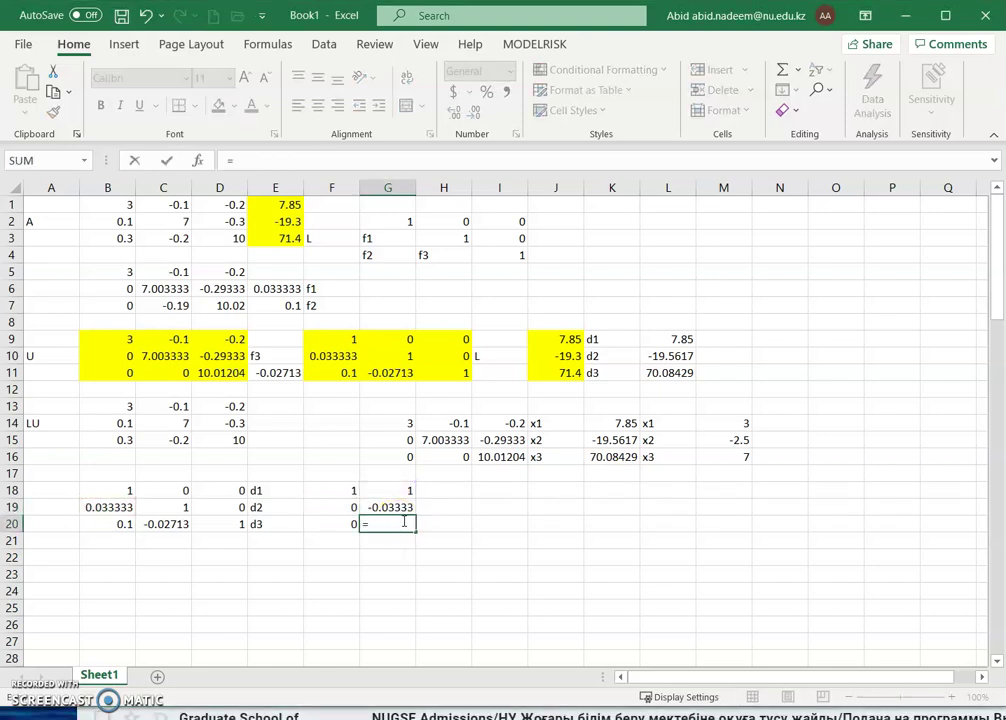
type("(")
key("Left")
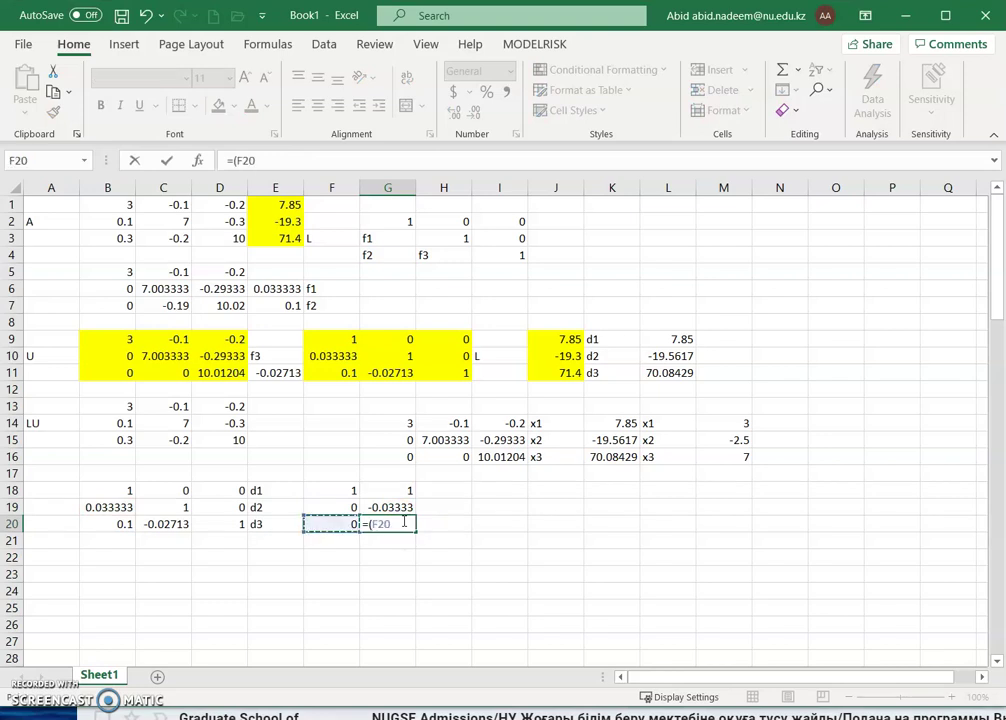
type("-")
key("Left")
key("Left")
key("Left")
key("Left")
key("Left")
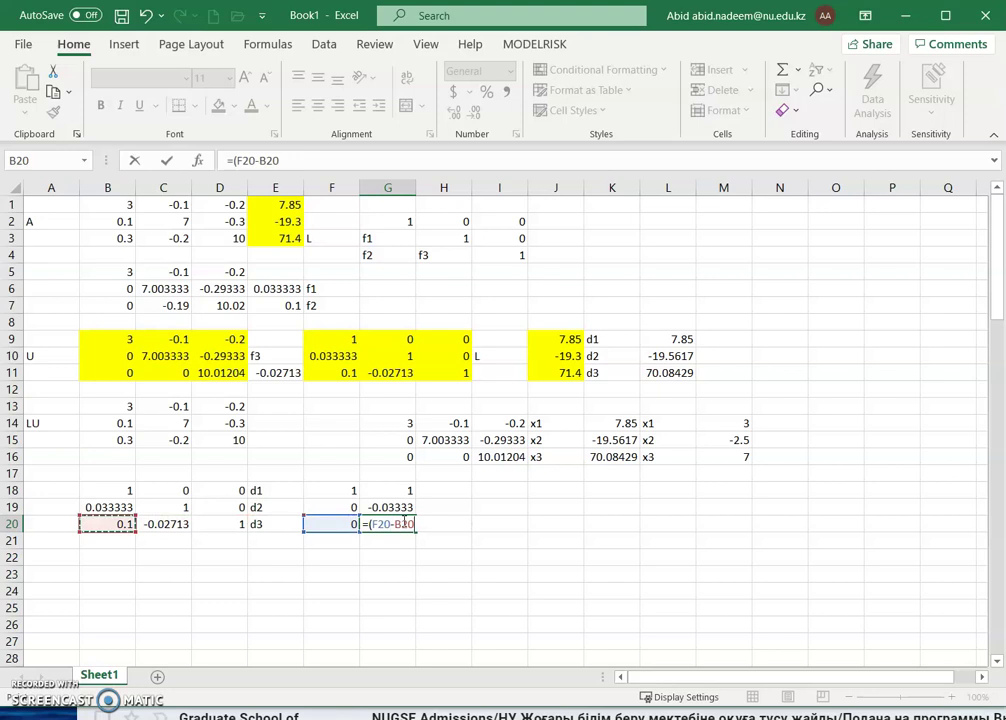
type("*")
key("Up")
key("Up")
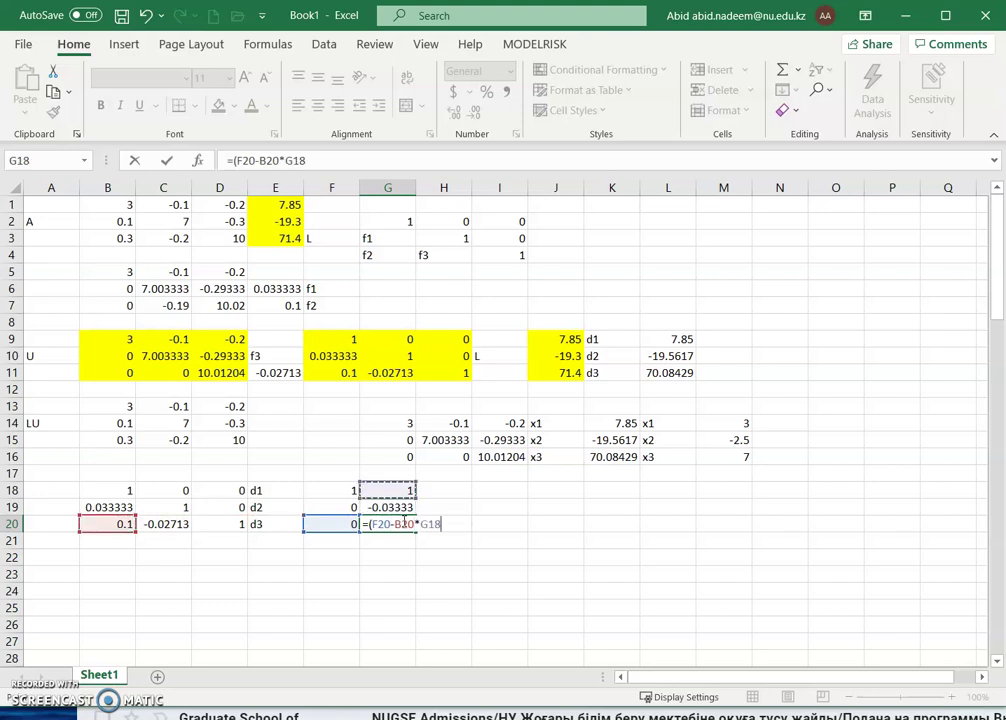
type("-")
key("Left")
key("Left")
key("Left")
key("Left")
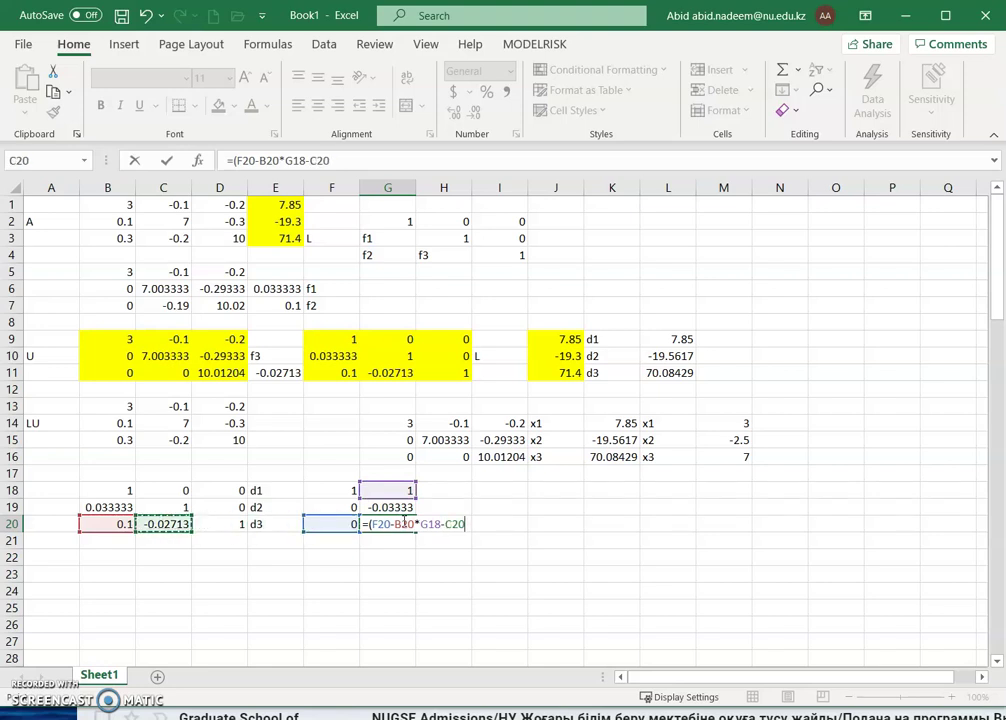
type("*")
key("Up")
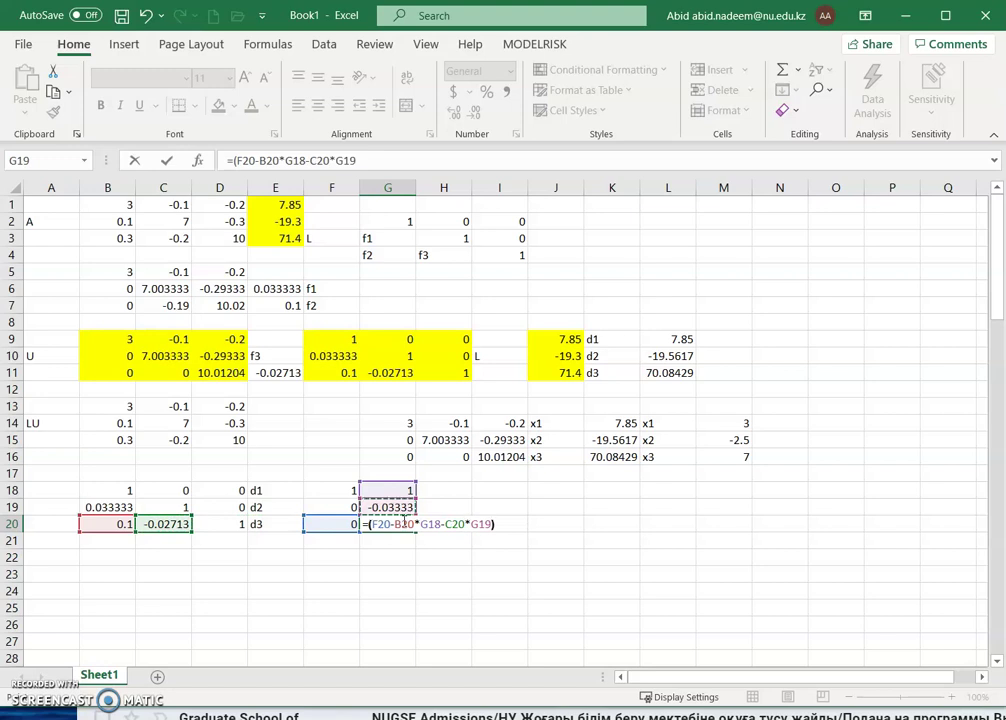
type(")")
key("Return")
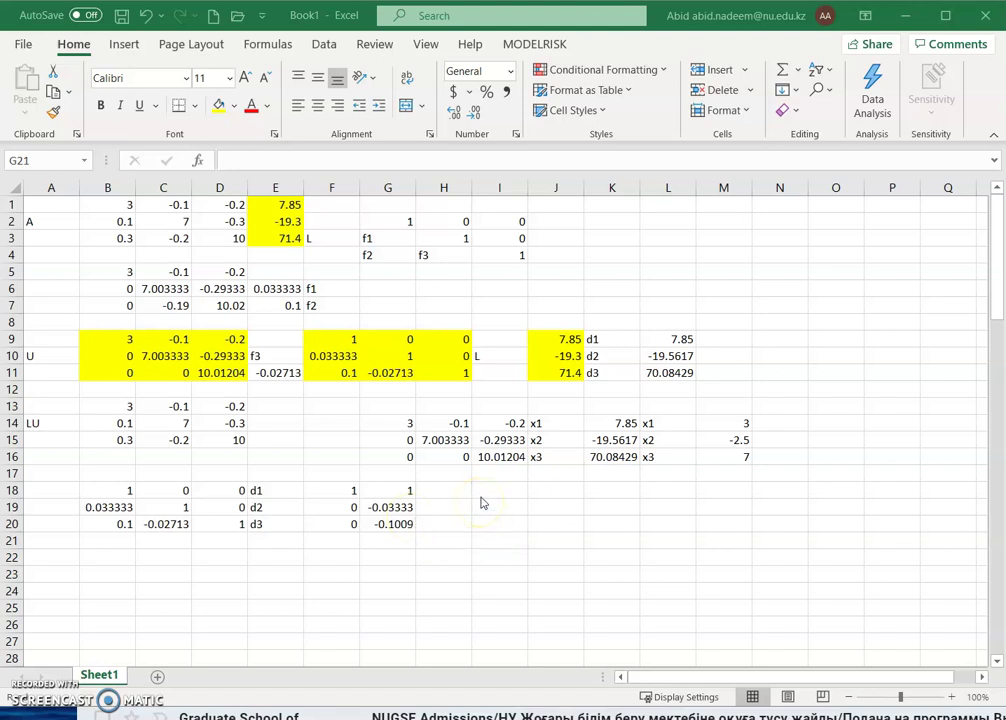
- Copy the U matrix into B22:D24 by linking B22 with =G14 and filling the 3×3 block
left_click(107, 556)
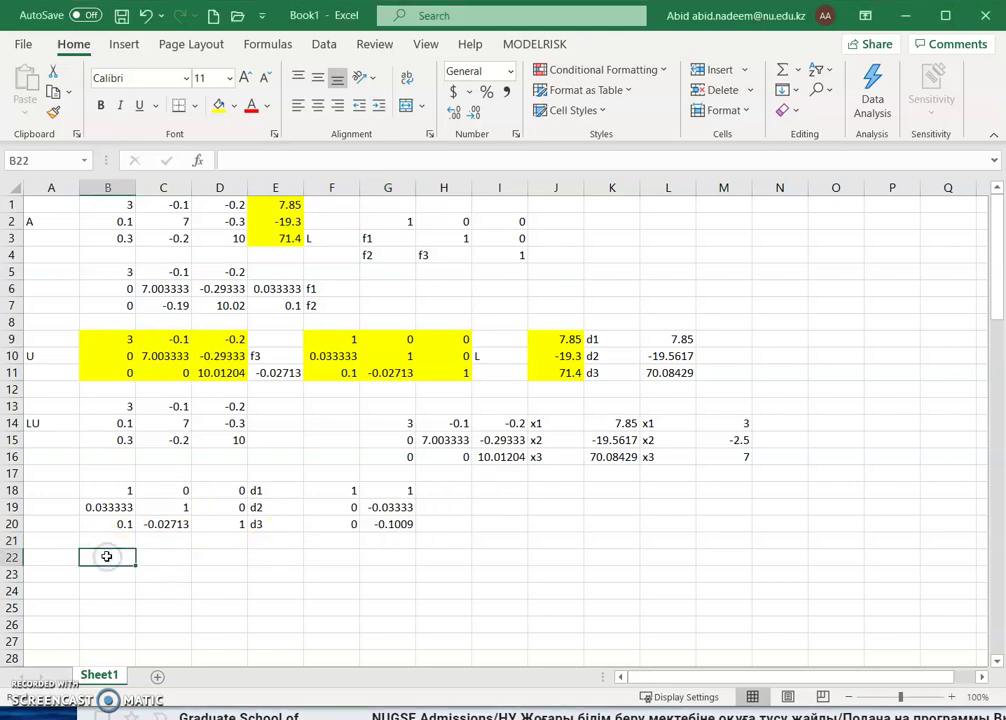
type("=")
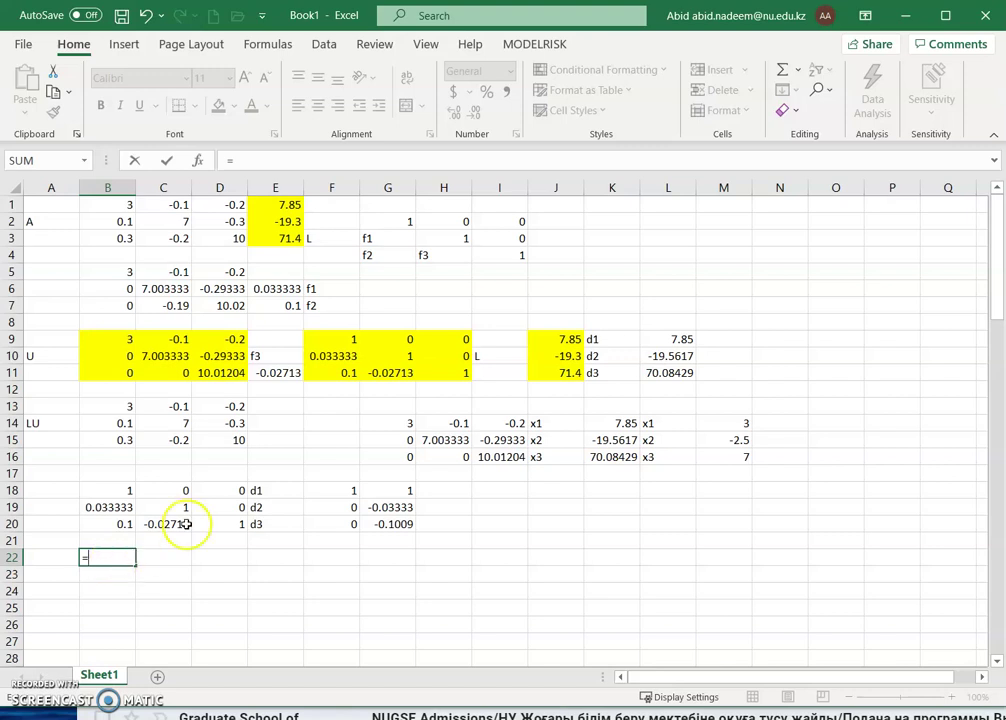
left_click(389, 422)
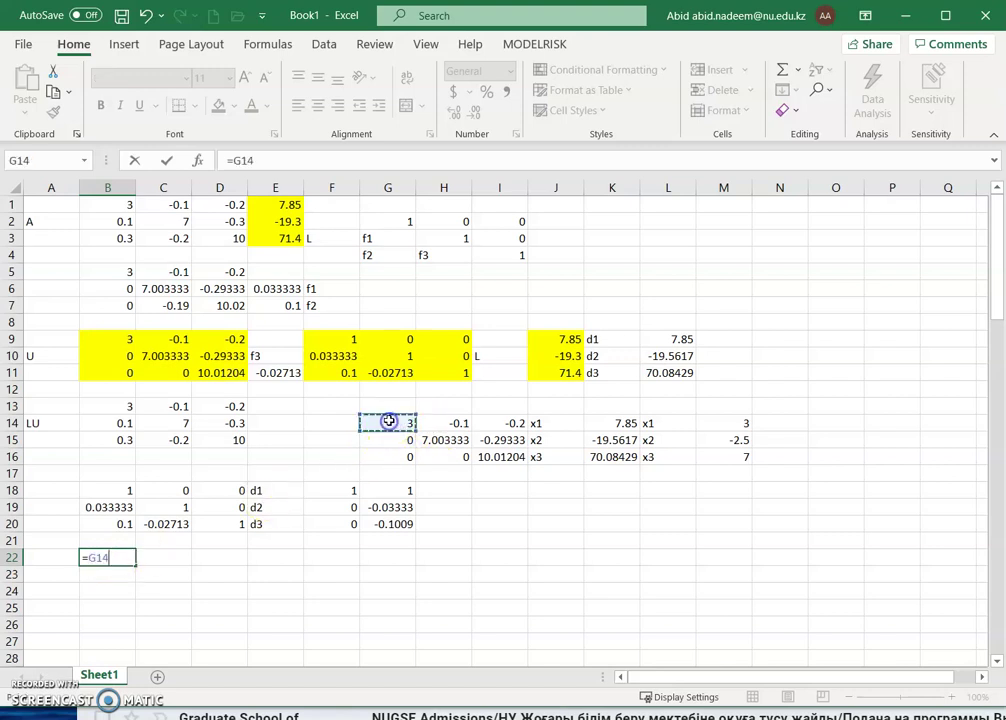
key("Return")
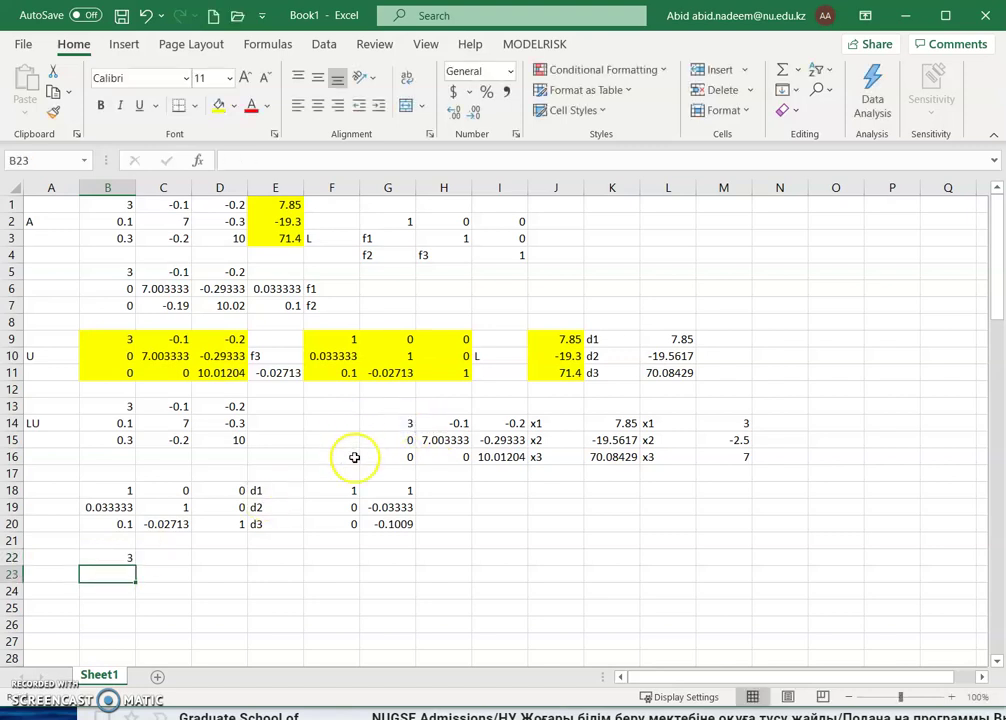
left_click(128, 562)
left_click_drag(137, 567, 263, 593)
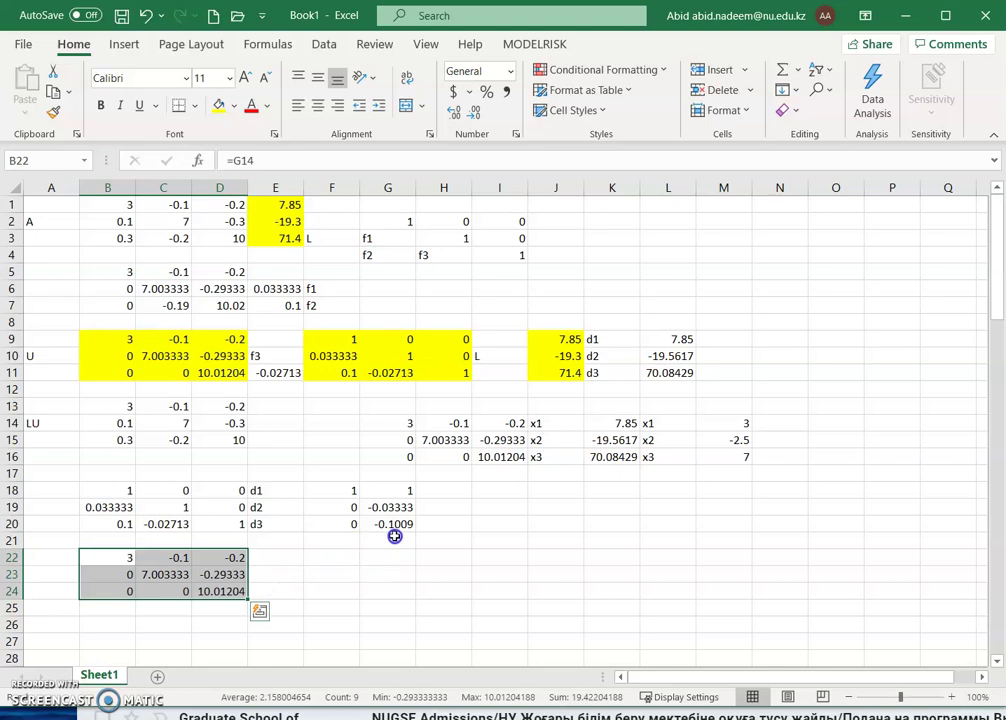
left_click(318, 557)
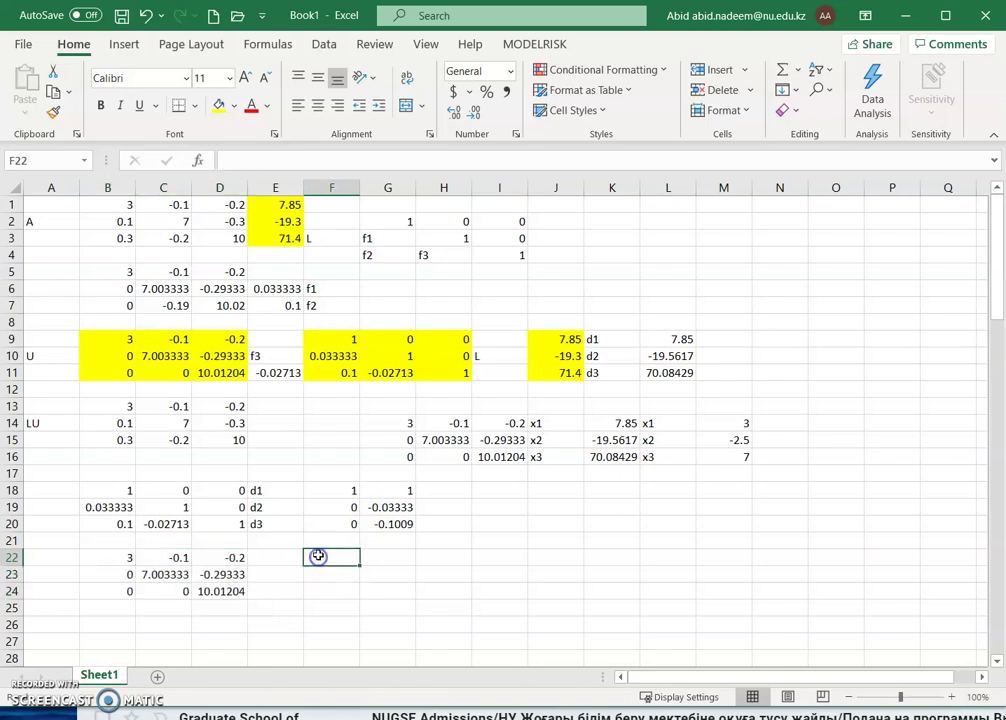
- Link the d vector into F22:F24 by entering =G18 in F22 and filling it down to F24
type("=")
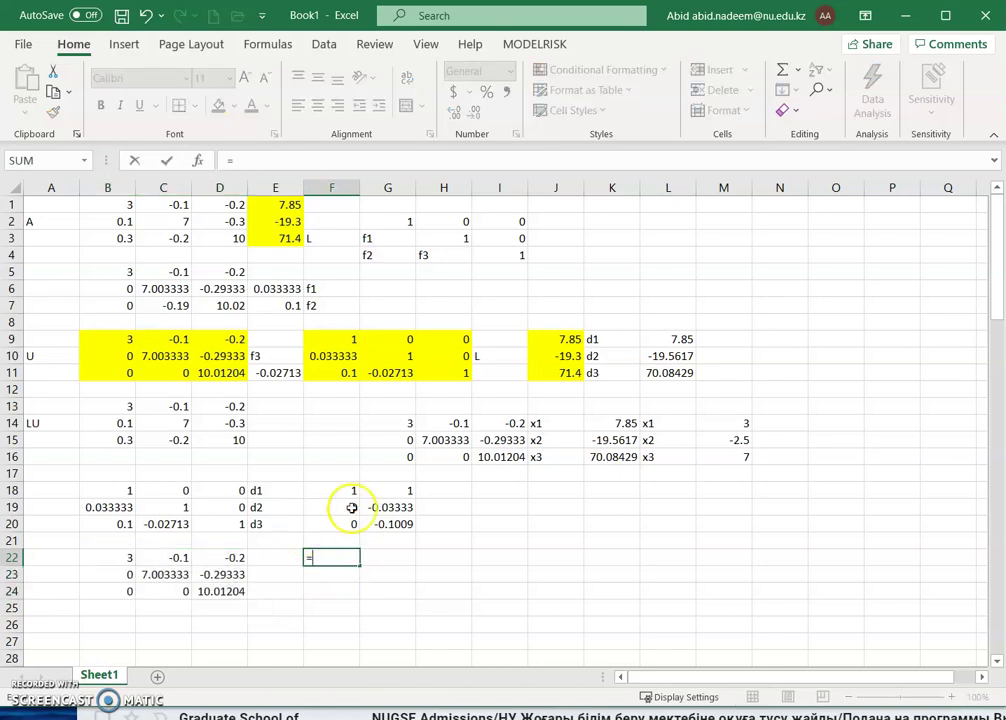
left_click(389, 492)
key("Return")
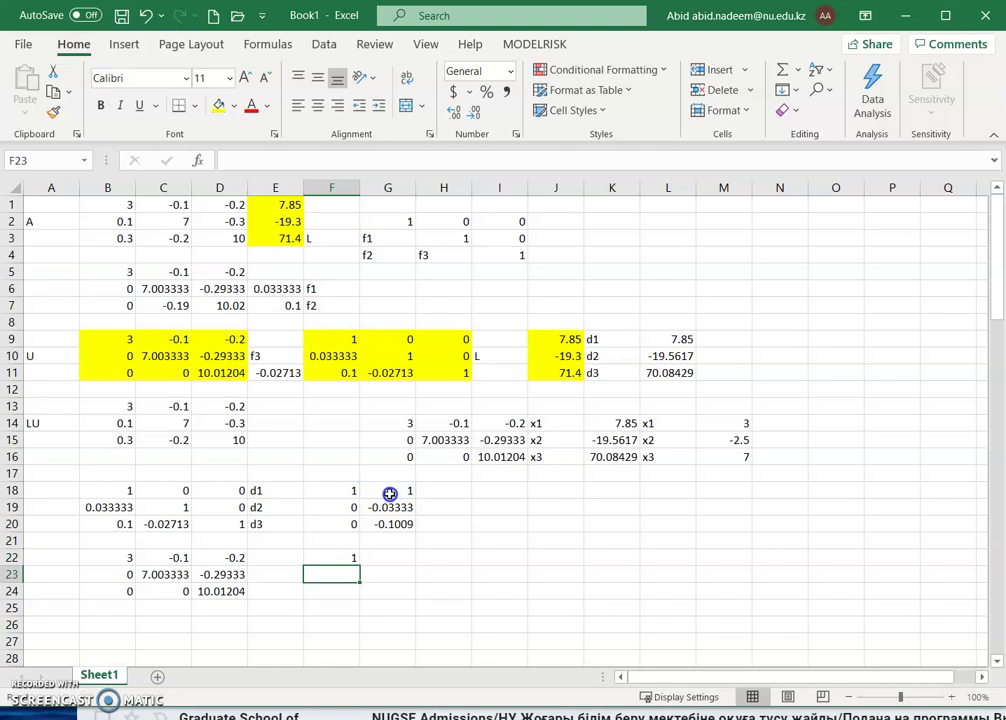
left_click(341, 557)
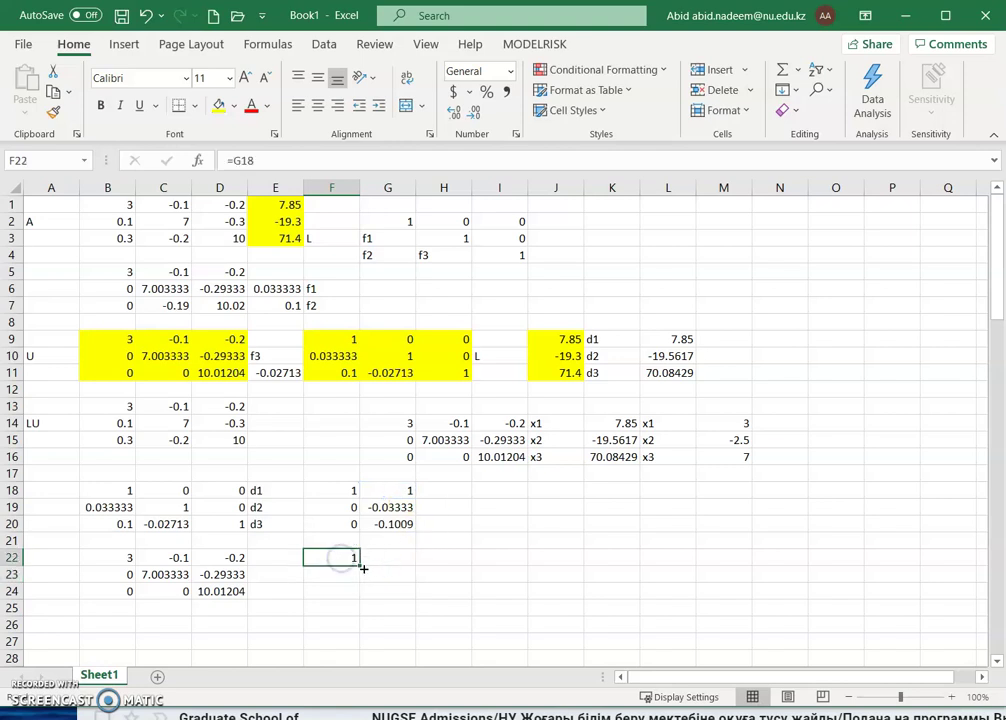
double_click(361, 566)
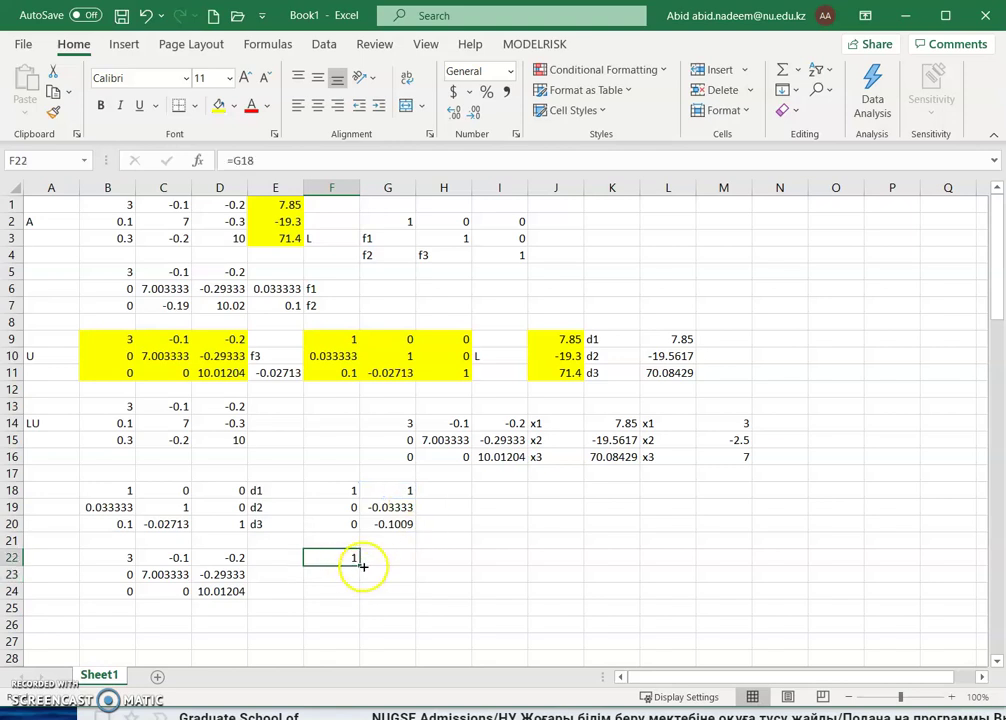
mouse_move(361, 572)
left_mouse_down()
mouse_move(359, 595)
mouse_move(375, 602)
mouse_move(360, 596)
left_mouse_up()
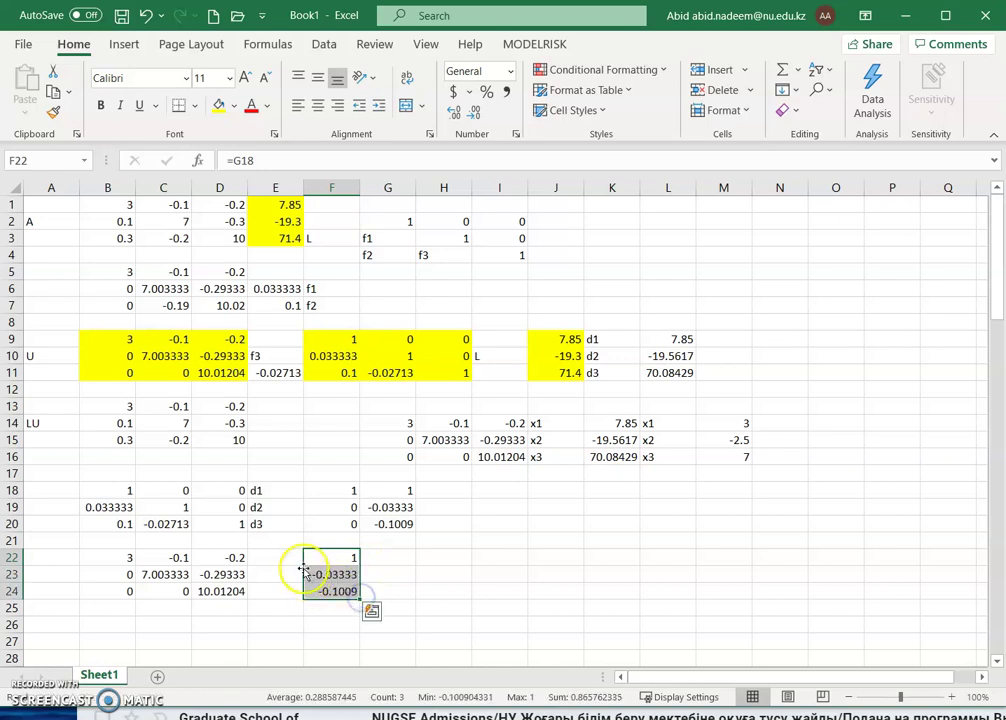
- Label the unknowns beside the U matrix as i1, i2 and i3 in E22:E24
left_click(268, 562)
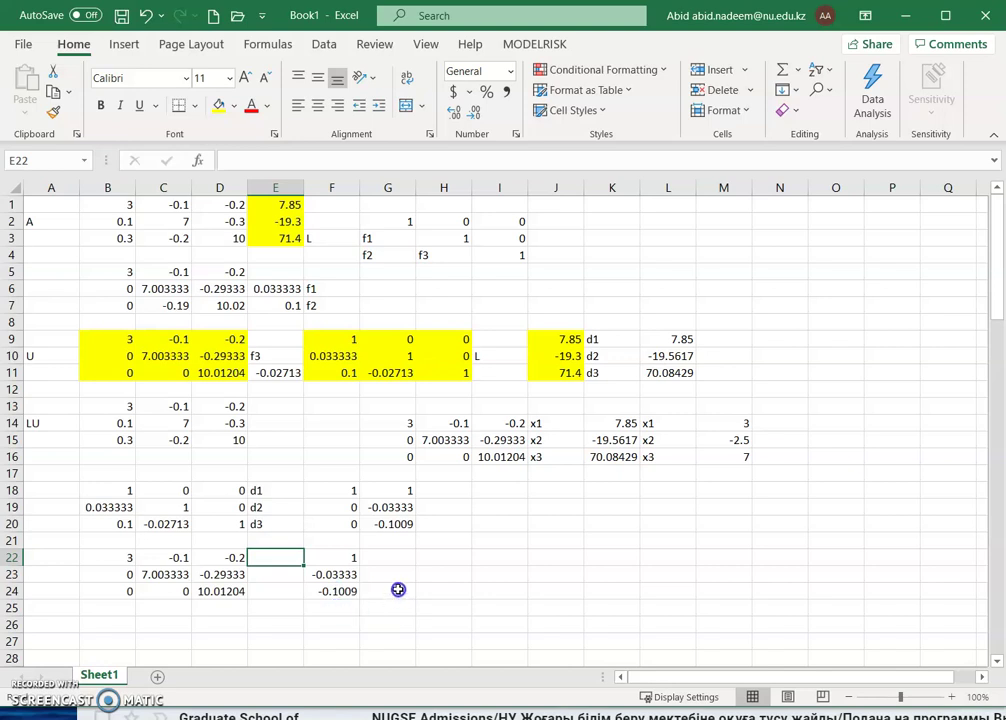
scroll(437, 556, "down", 2)
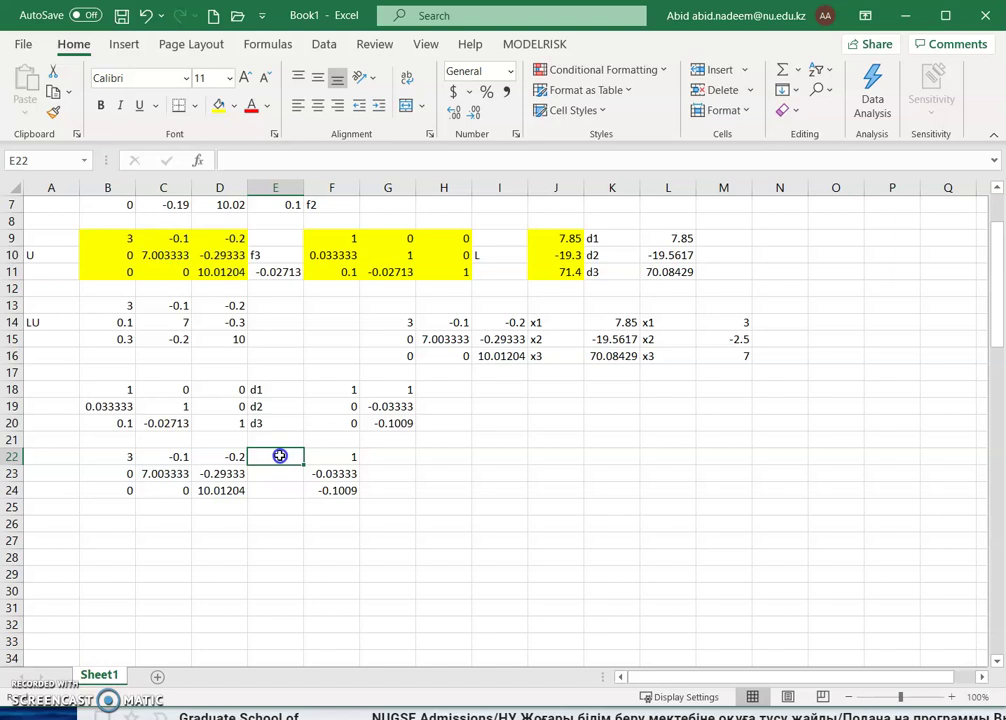
type("i1")
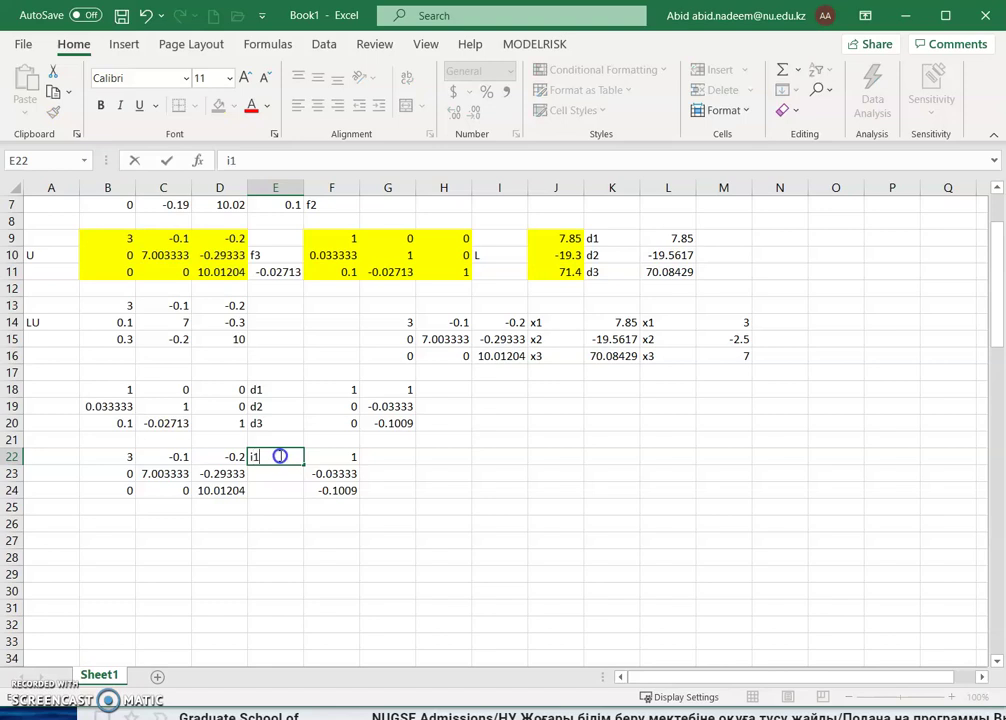
key("Return")
type("i1")
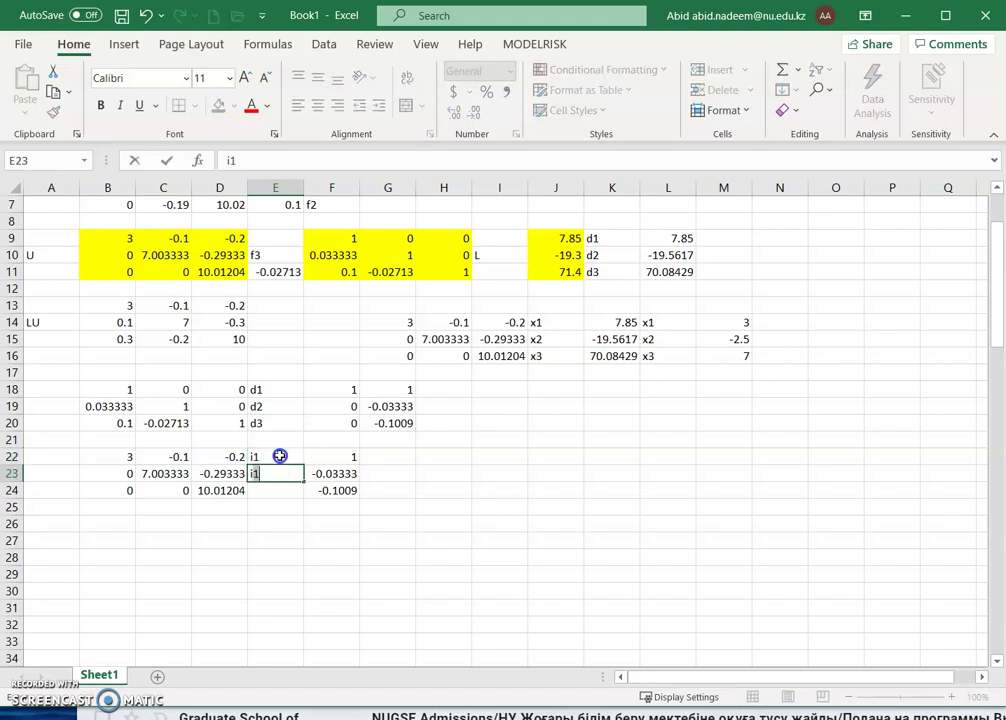
key("Return")
type("i3")
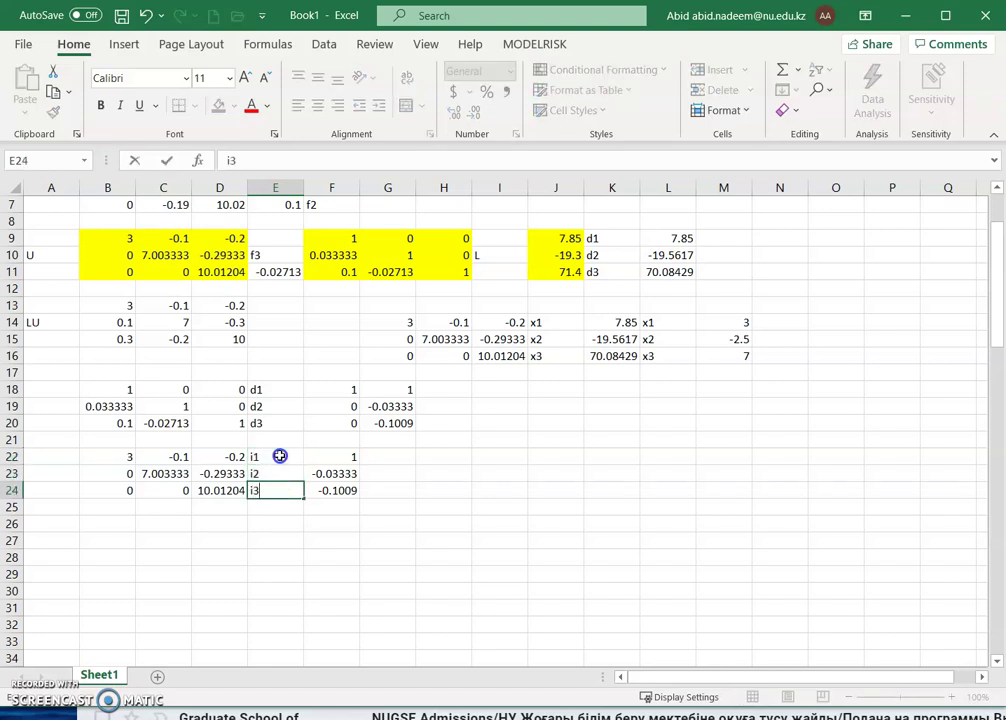
key("Return")
- Calculate i3 in G24 by back substitution with the formula =F24/D24
key("Up")
key("Up")
key("Up")
key("Right")
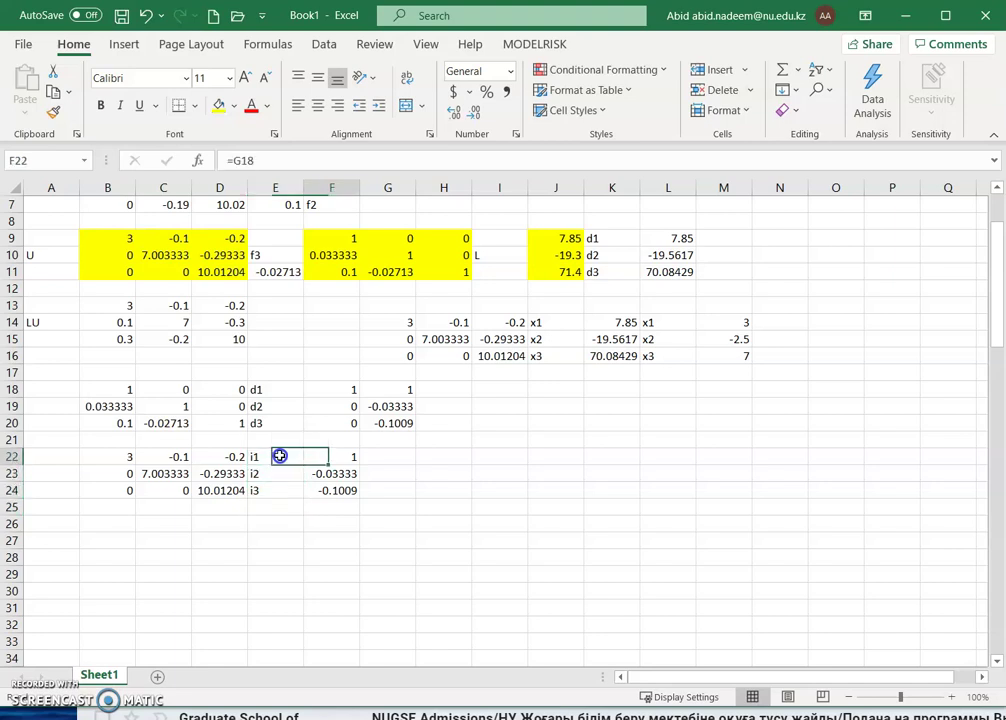
key("Right")
key("Down")
key("Down")
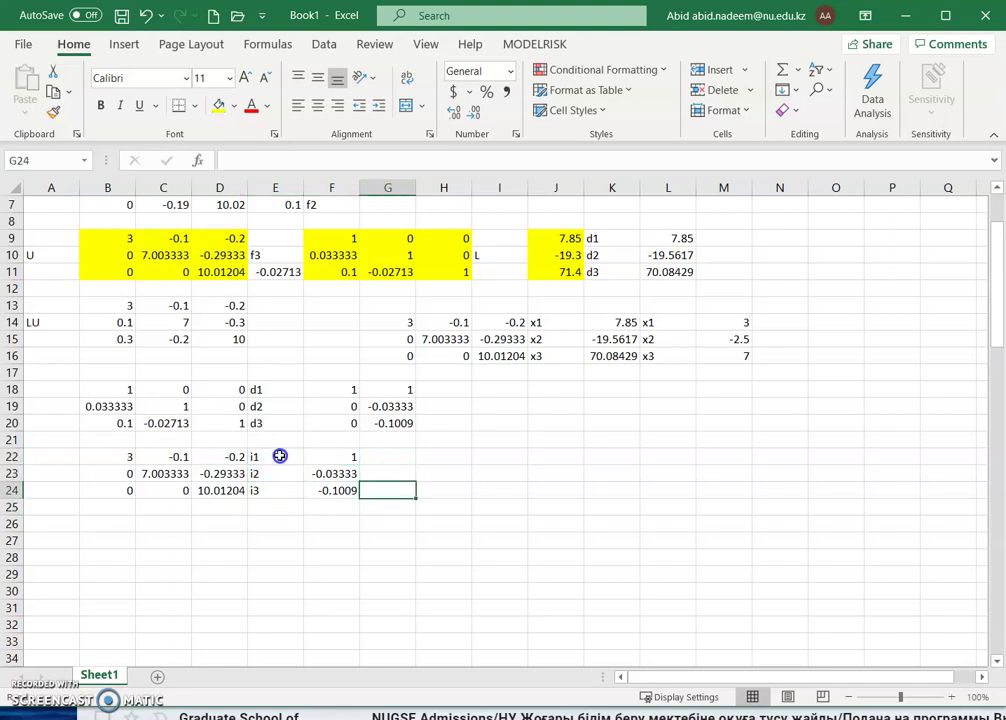
type("=")
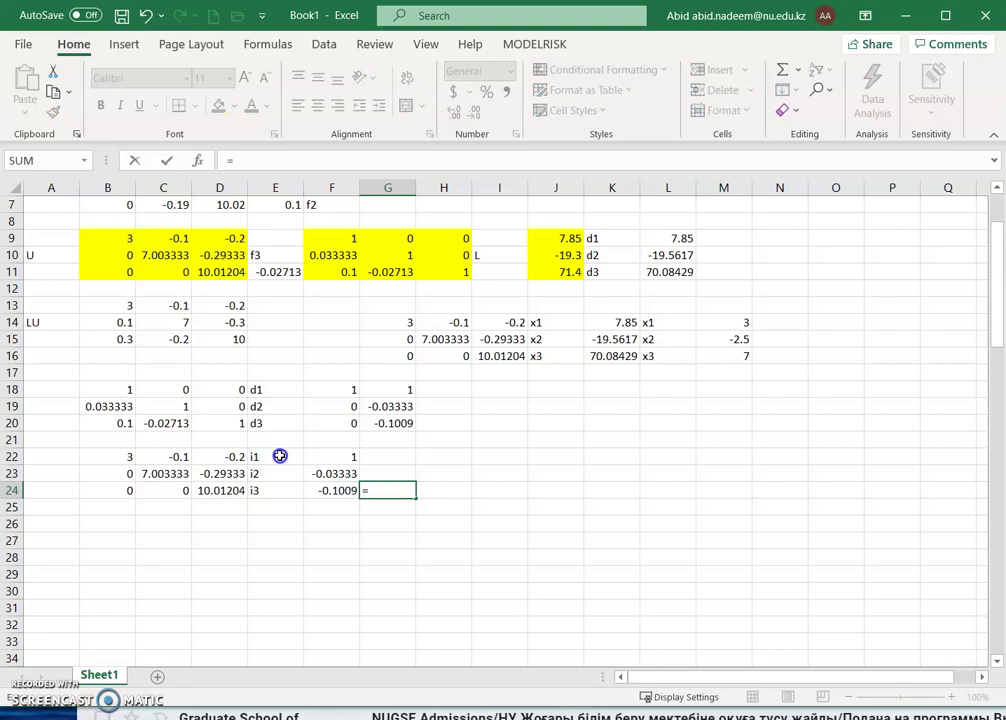
type("(")
key("Left")
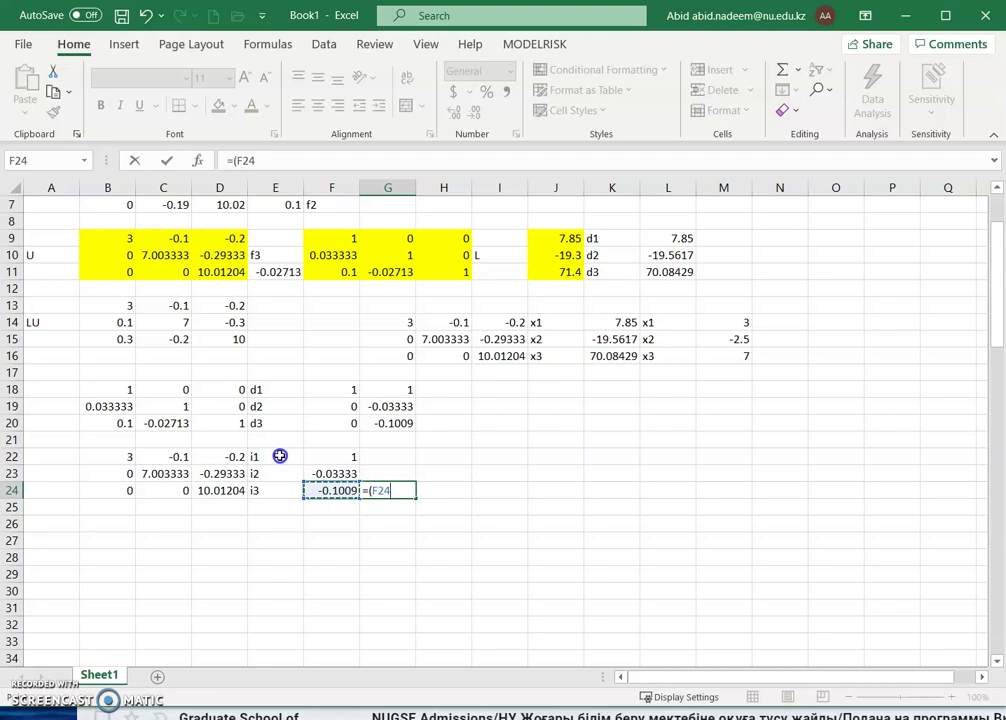
key("BackSpace")
key("BackSpace")
key("BackSpace")
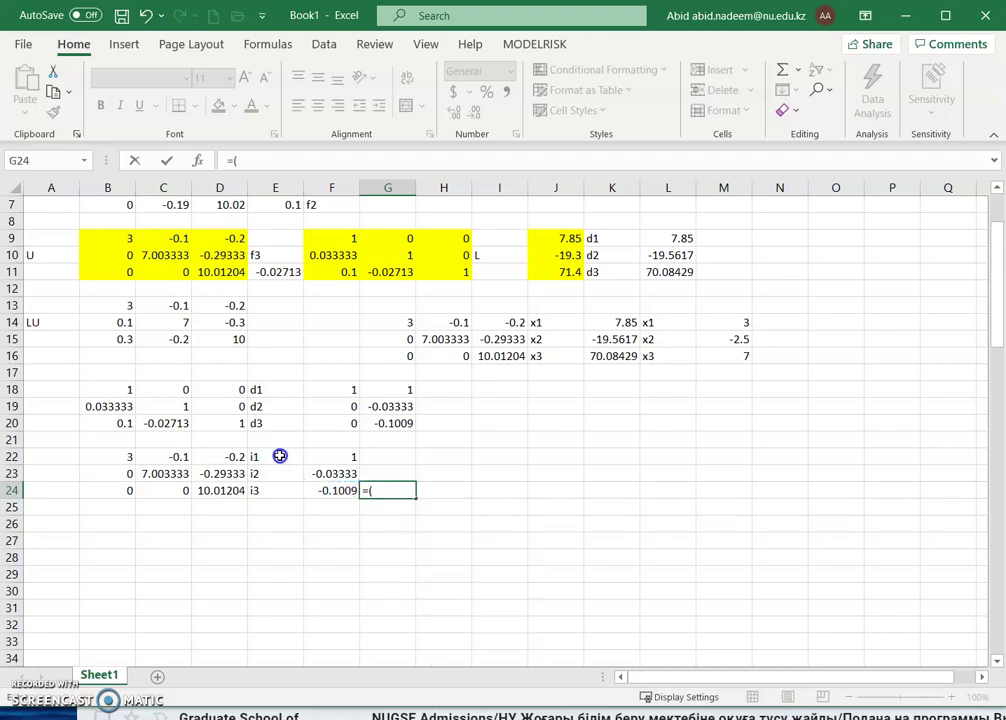
key("Left")
type("/")
key("Left")
key("Left")
key("Left")
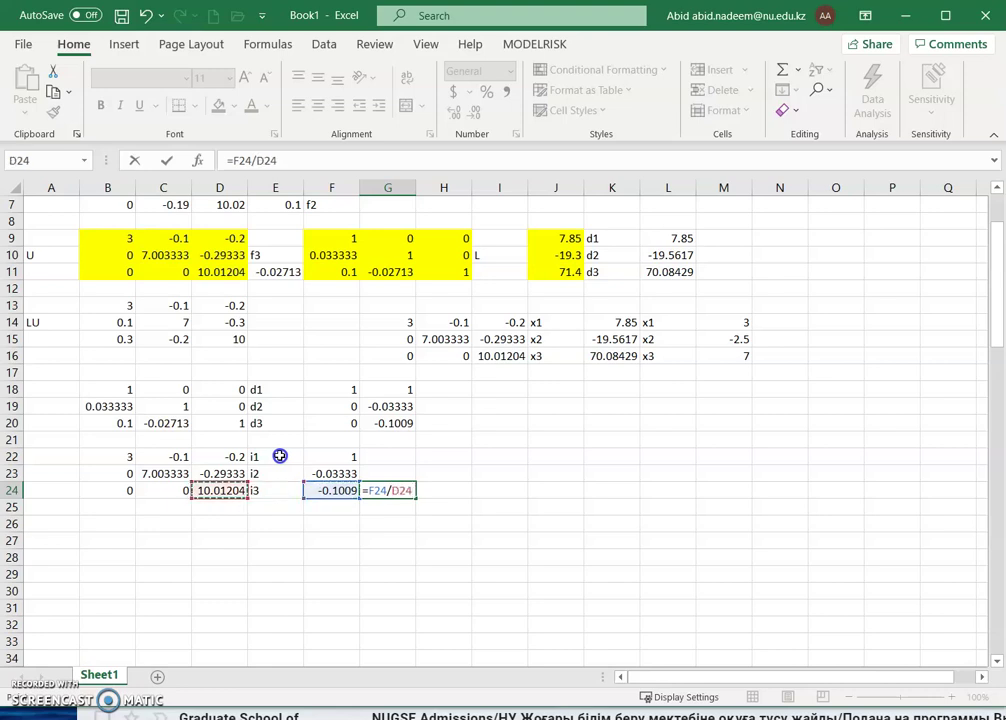
key("Return")
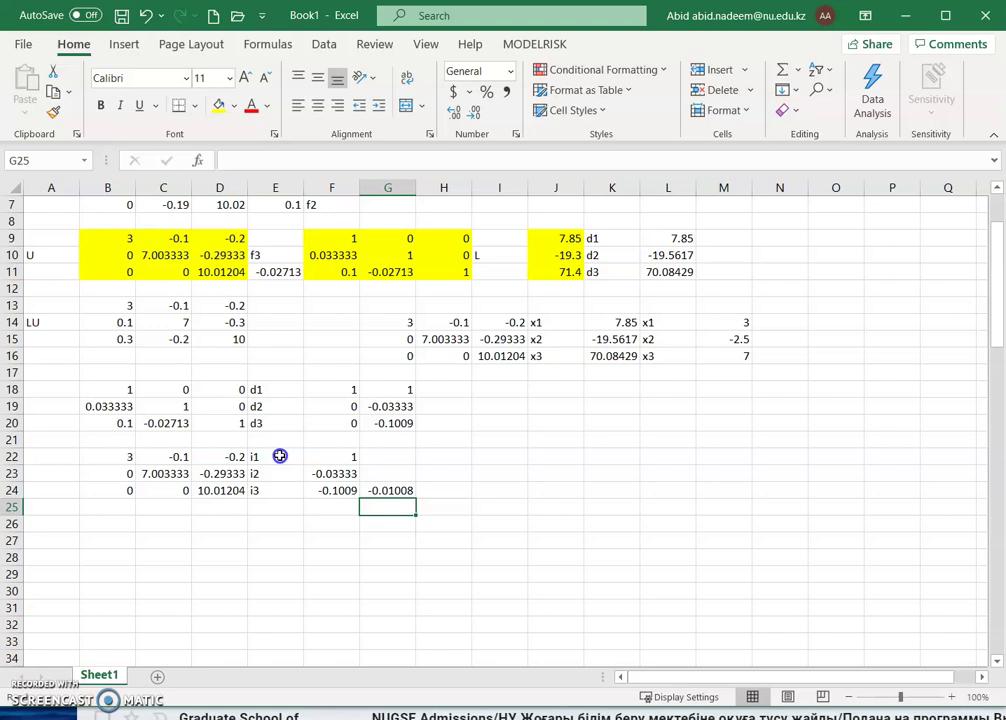
- Calculate i2 in G23 by back substitution with the formula =(F23-D23*G24)/C23
key("Up")
key("Up")
type("=")
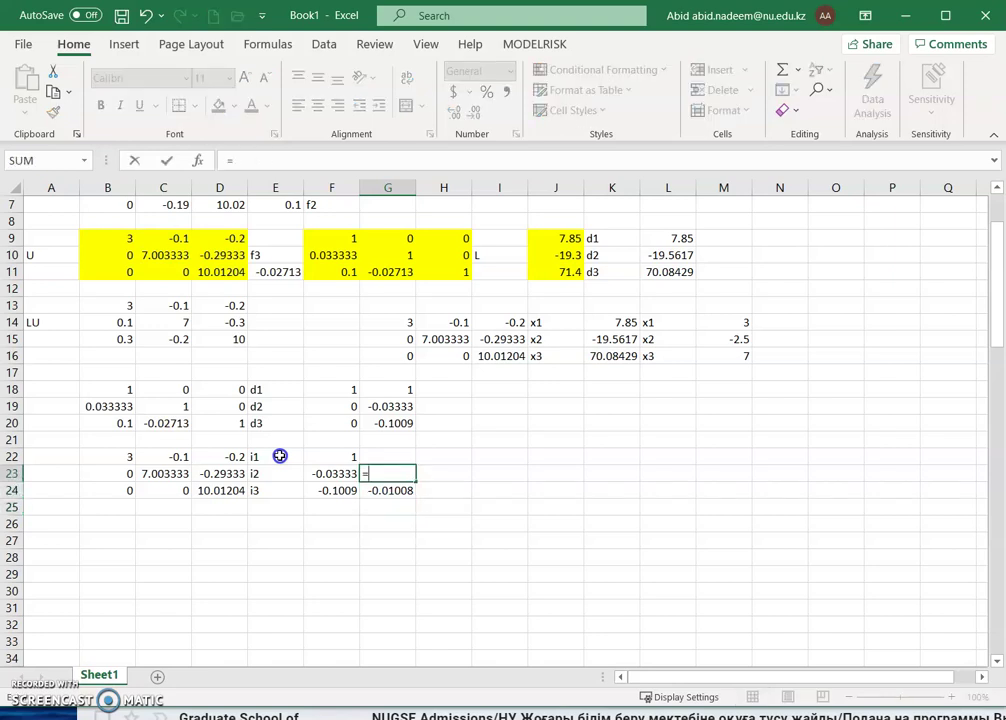
key("Left")
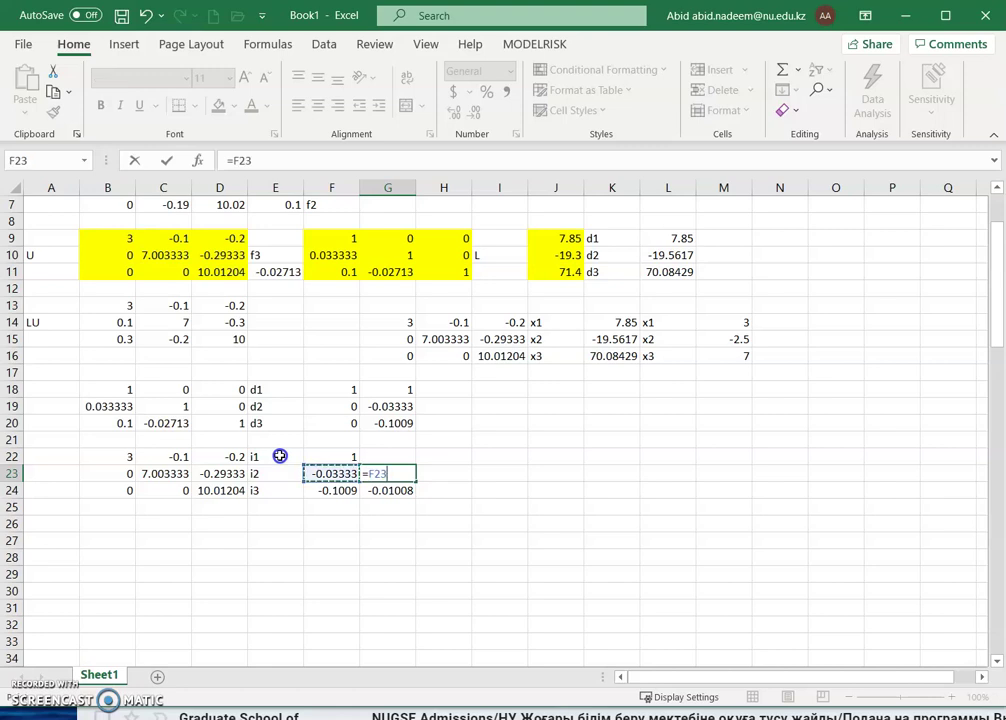
key("BackSpace")
key("BackSpace")
key("Left")
type("-")
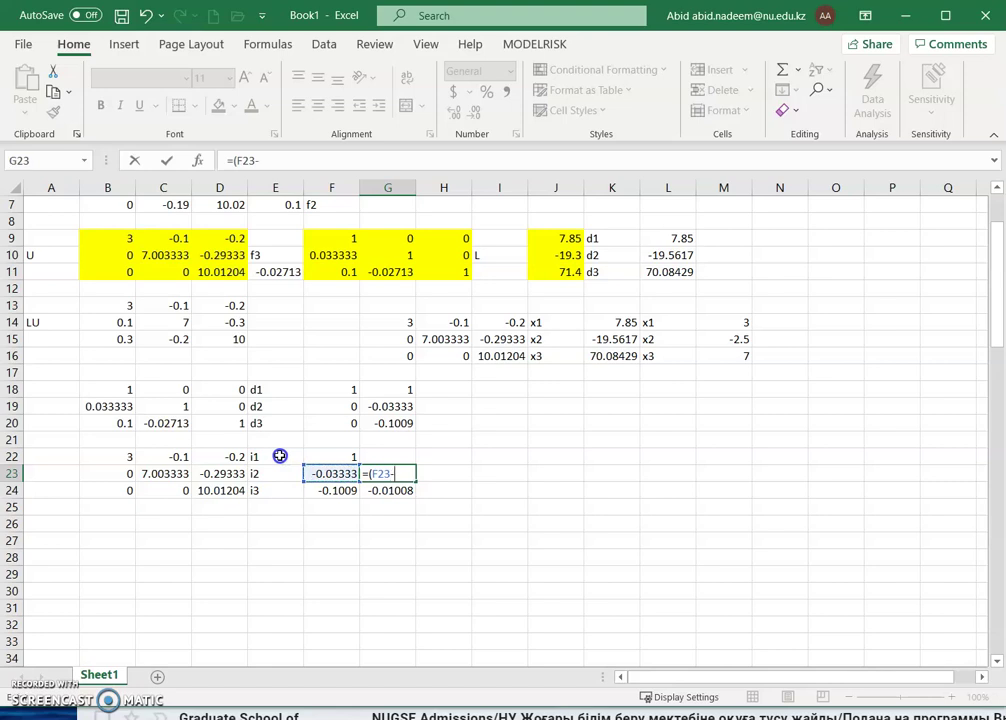
key("Left")
key("Left")
key("Left")
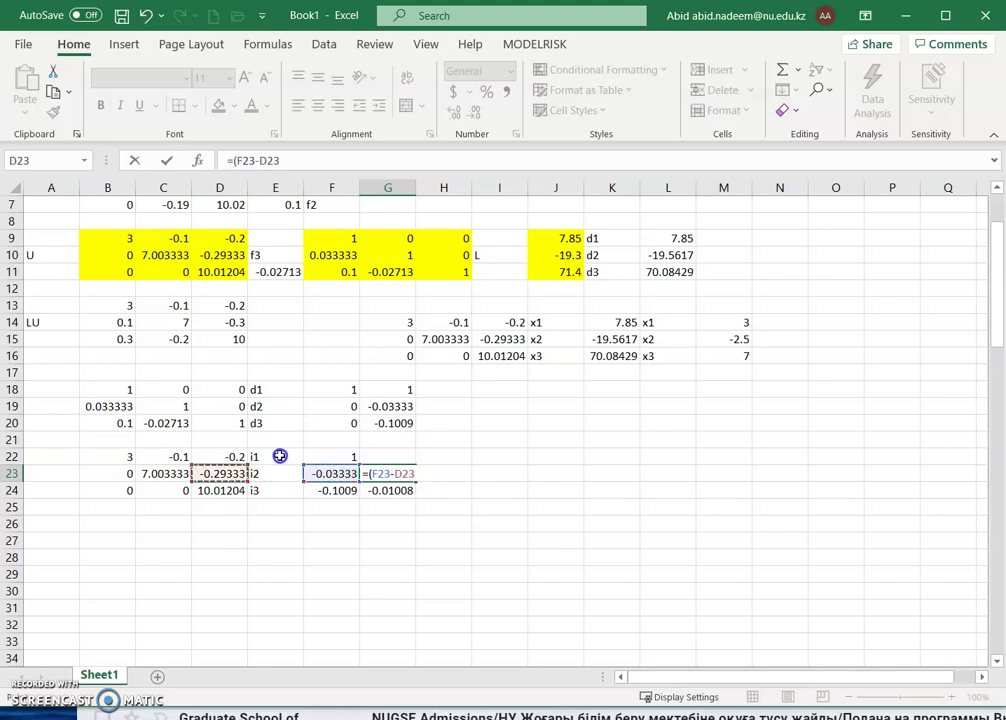
type("*")
key("Down")
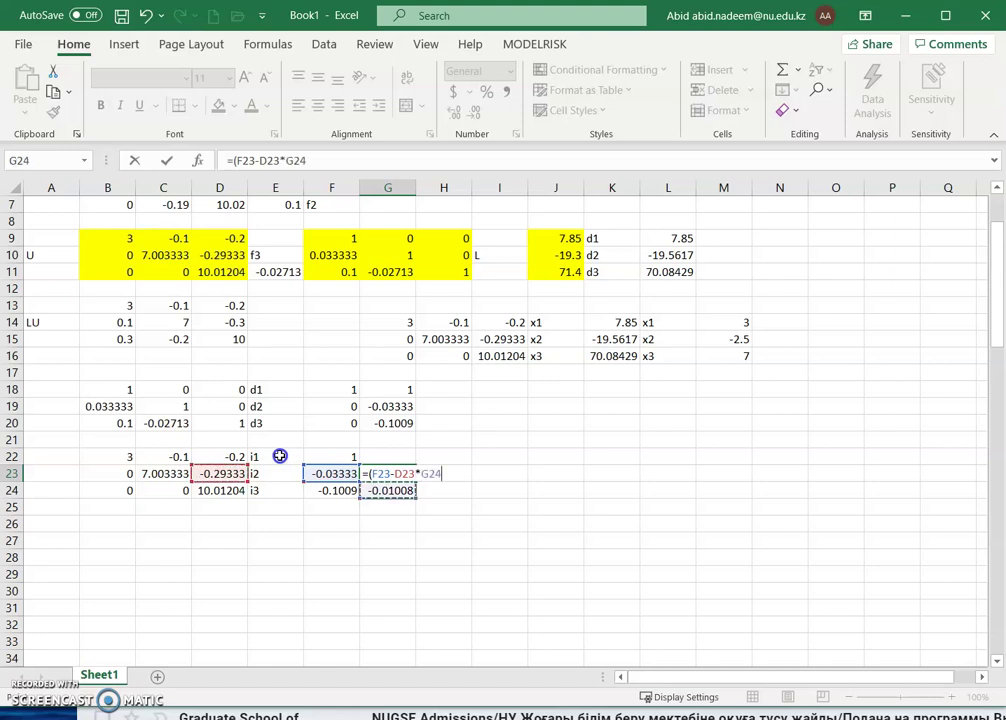
type(")/")
key("Left")
key("Left")
key("Left")
key("Left")
key("Return")
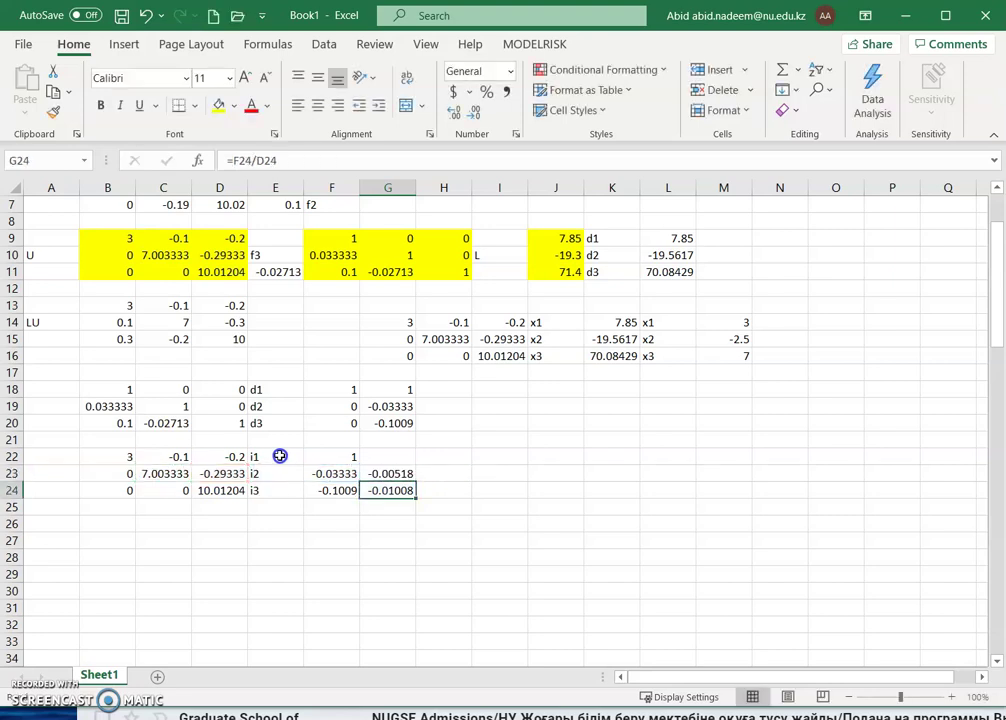
- Calculate i1 in G22 by back substitution with the formula =(F22-D22*G24-C22*G23)/B22
key("Up")
key("Up")
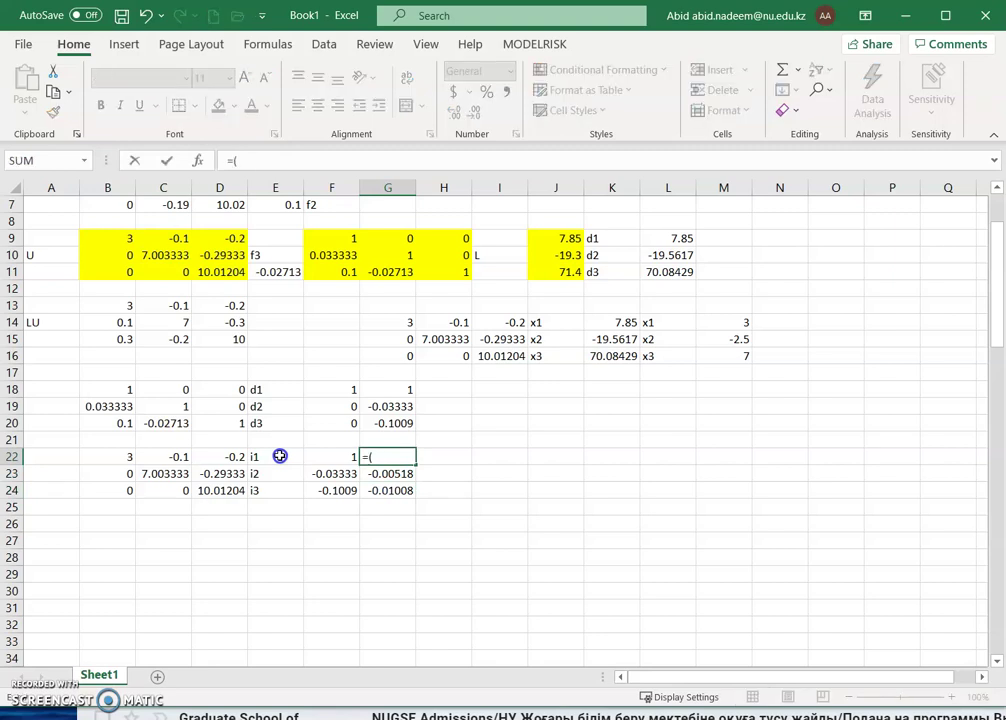
type("=(")
key("Left")
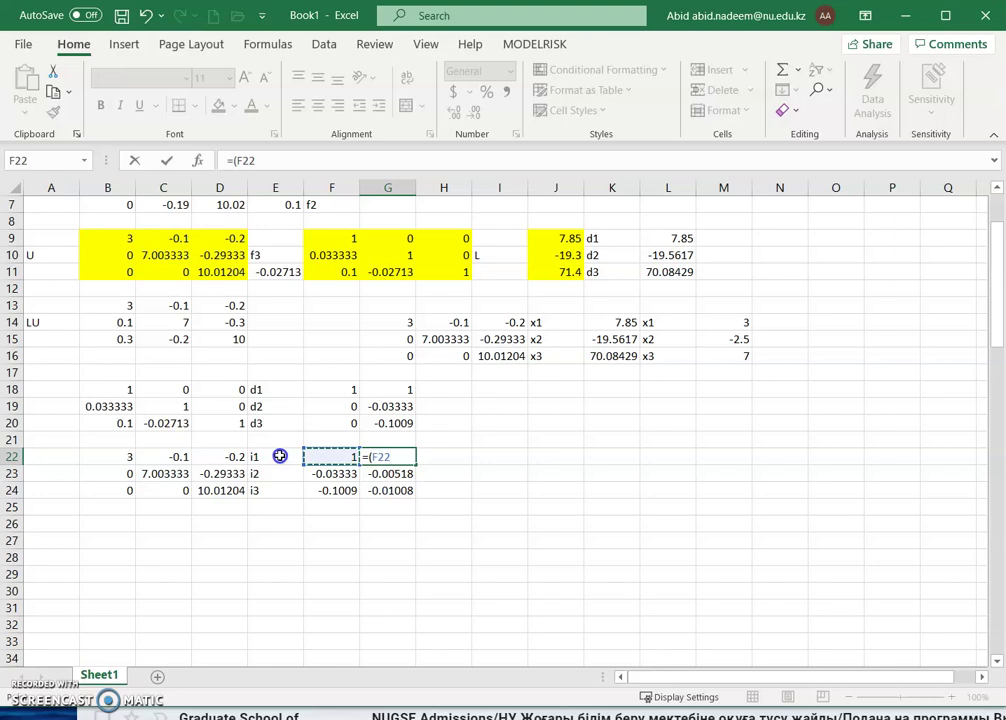
type("-")
key("Left")
key("Left")
key("Left")
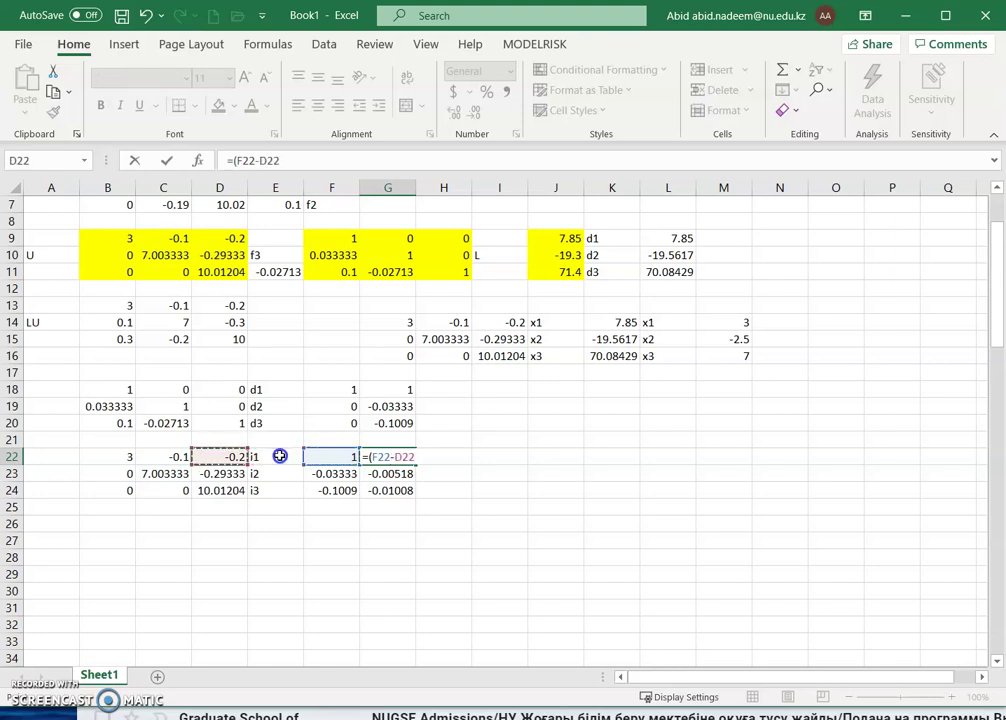
type("*")
key("Left")
key("Left")
key("Left")
key("Up")
key("Right")
key("Right")
key("Right")
key("Up")
key("Down")
key("Down")
key("Down")
key("Down")
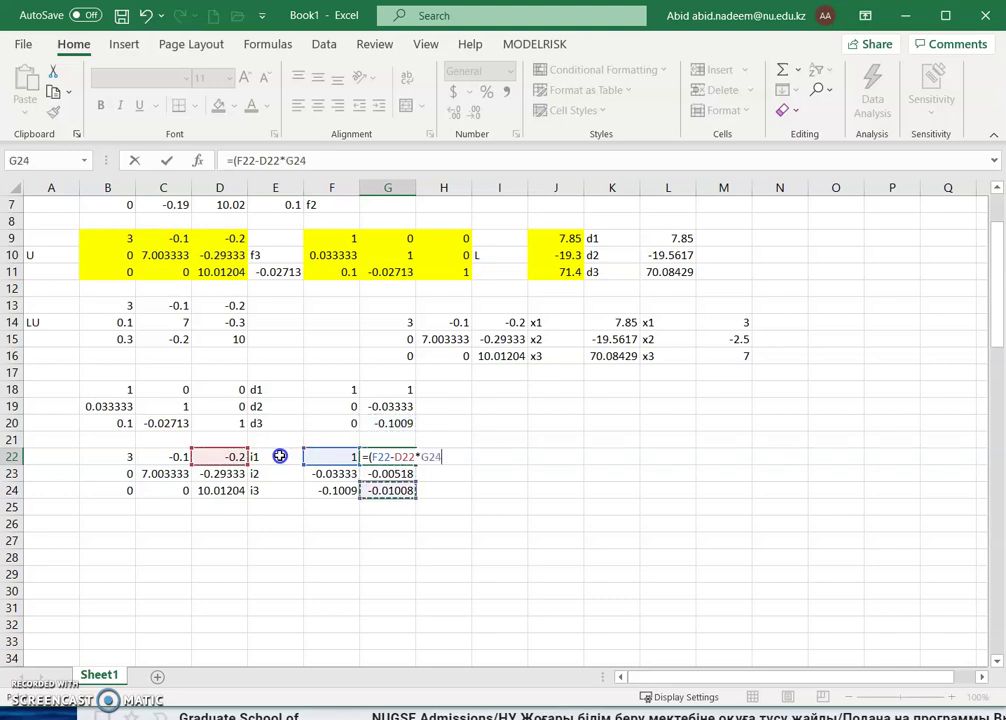
type("-")
key("Up")
key("Left")
key("Left")
key("Left")
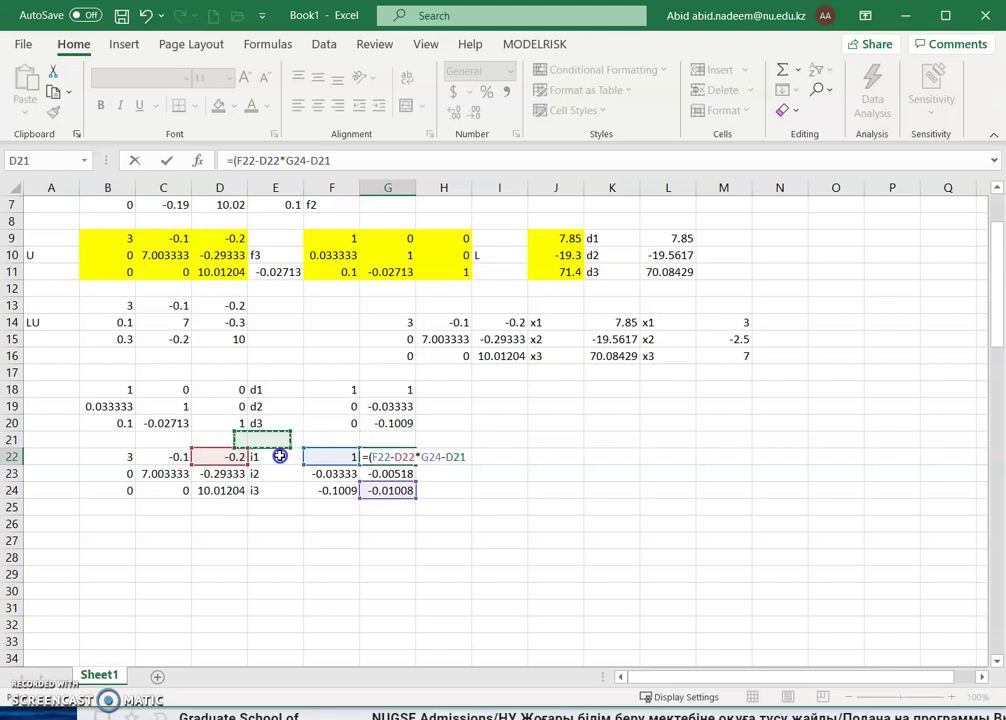
key("Left")
key("Down")
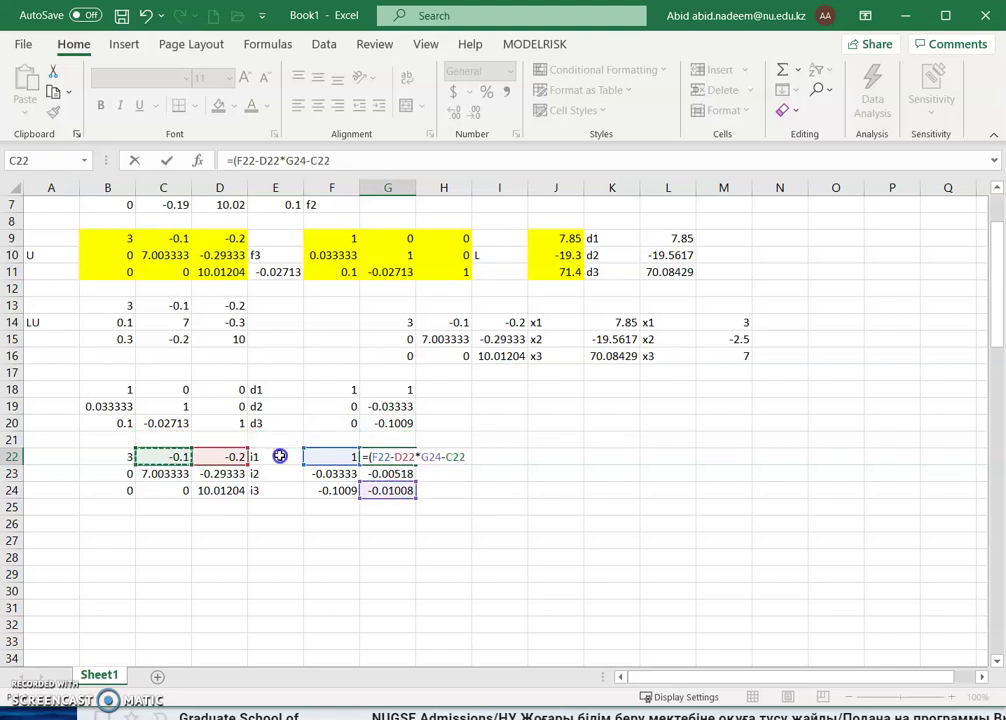
type("*")
key("Up")
key("Down")
key("Down")
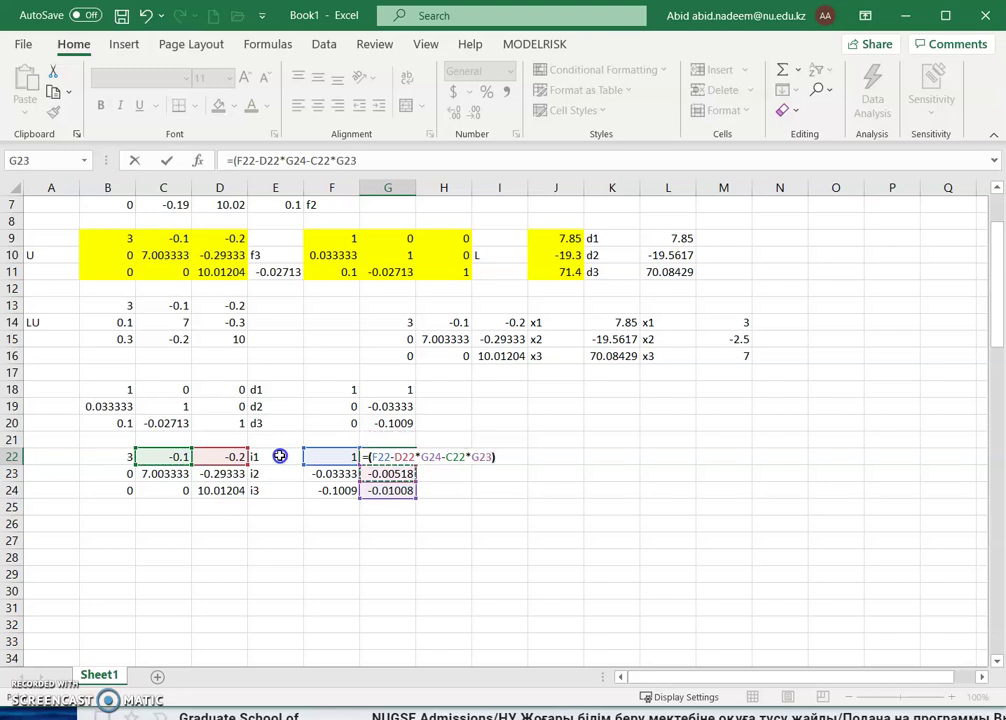
type(")/")
key("Left")
key("Left")
key("Left")
key("Left")
key("Left")
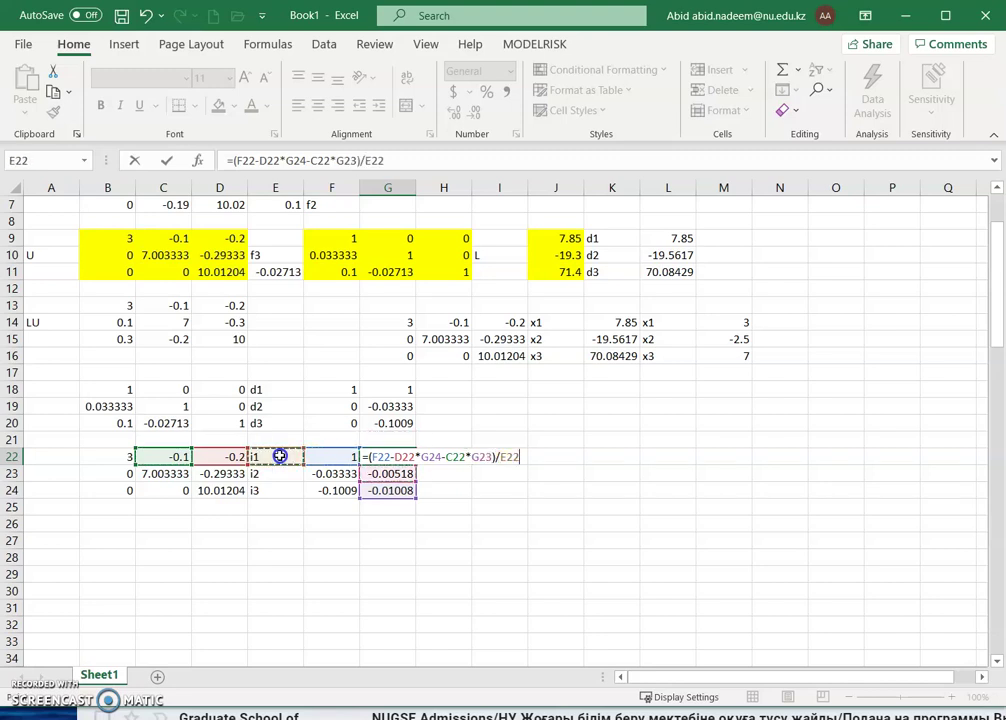
key("Return")
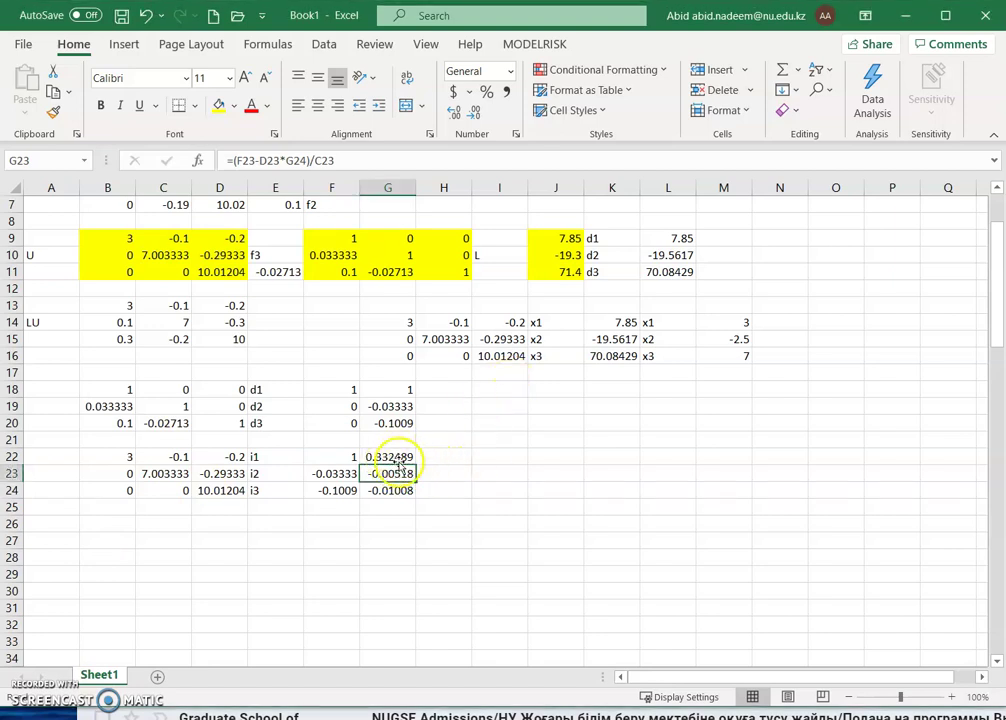
- Copy the forward substitution block B18:G20 and paste it at B26 for the second unit vector
left_click_drag(398, 455, 402, 490)
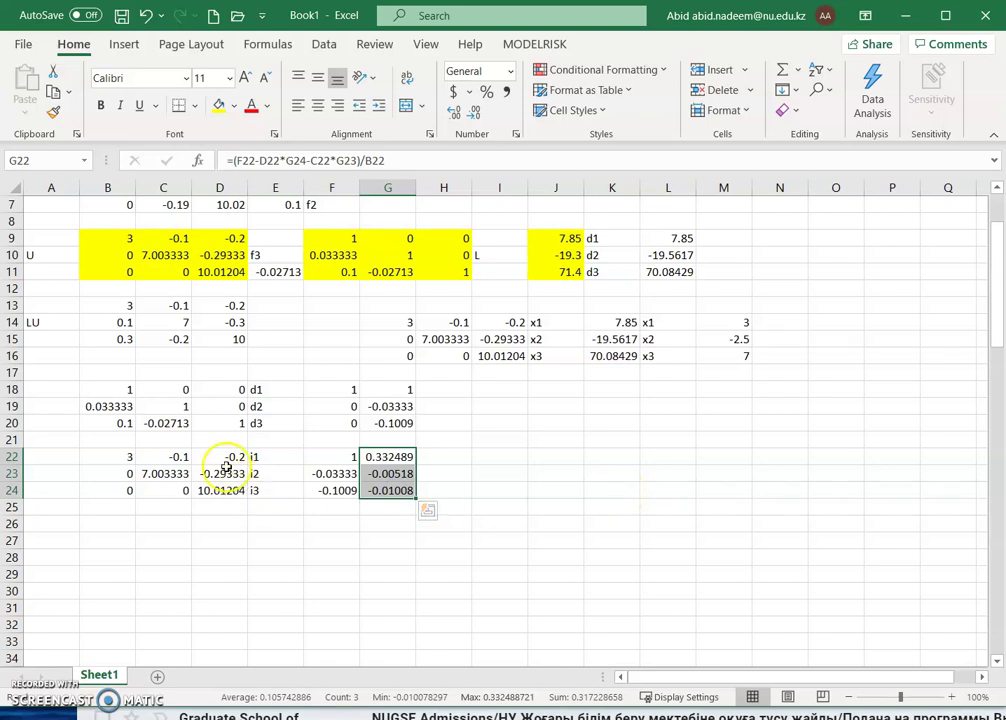
left_click_drag(117, 390, 402, 422)
right_click(249, 396)
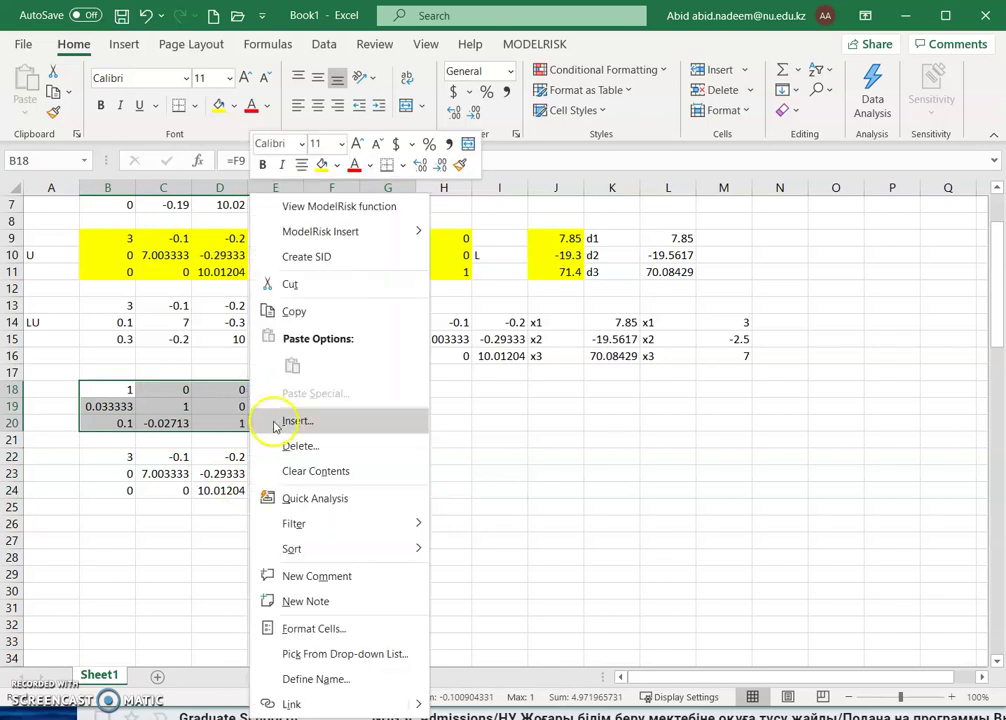
left_click(315, 310)
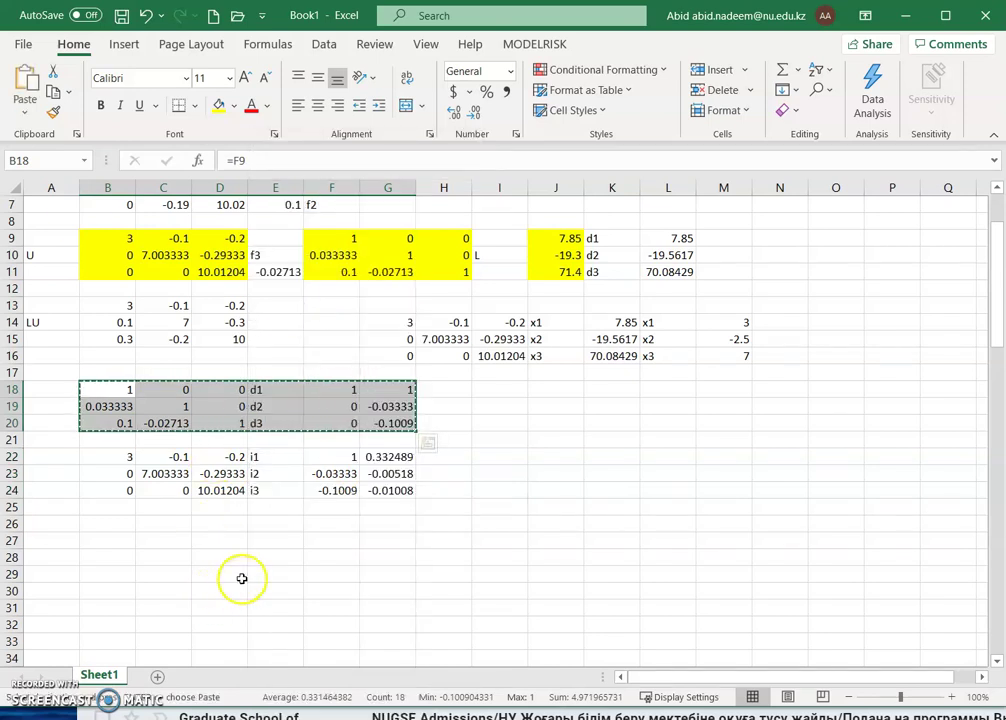
left_click(106, 523)
right_click(107, 523)
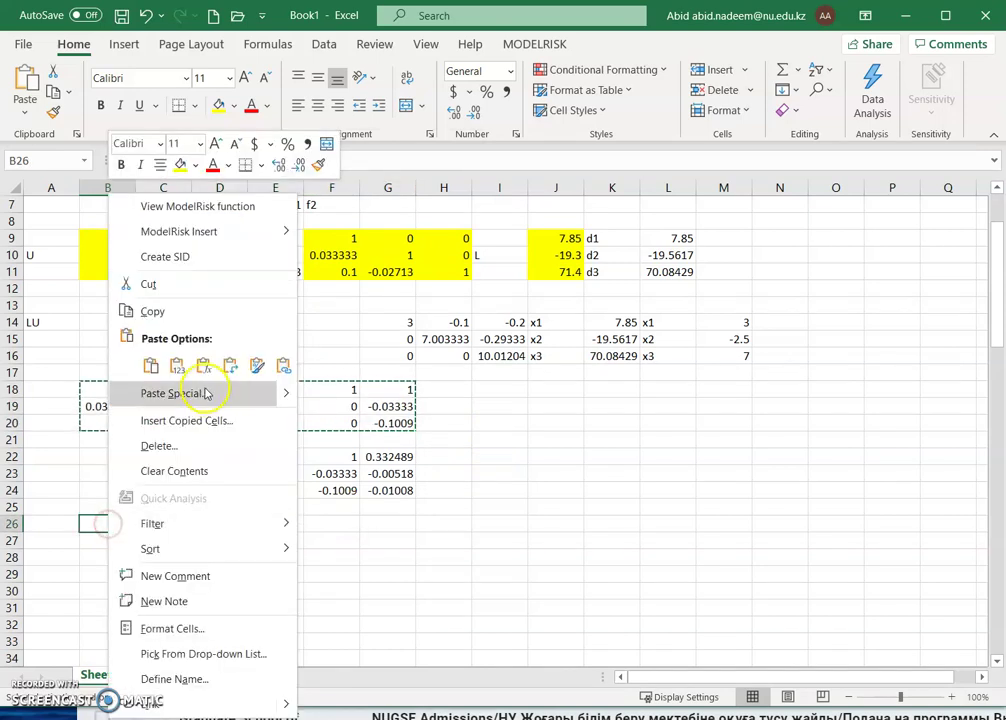
left_click(150, 367)
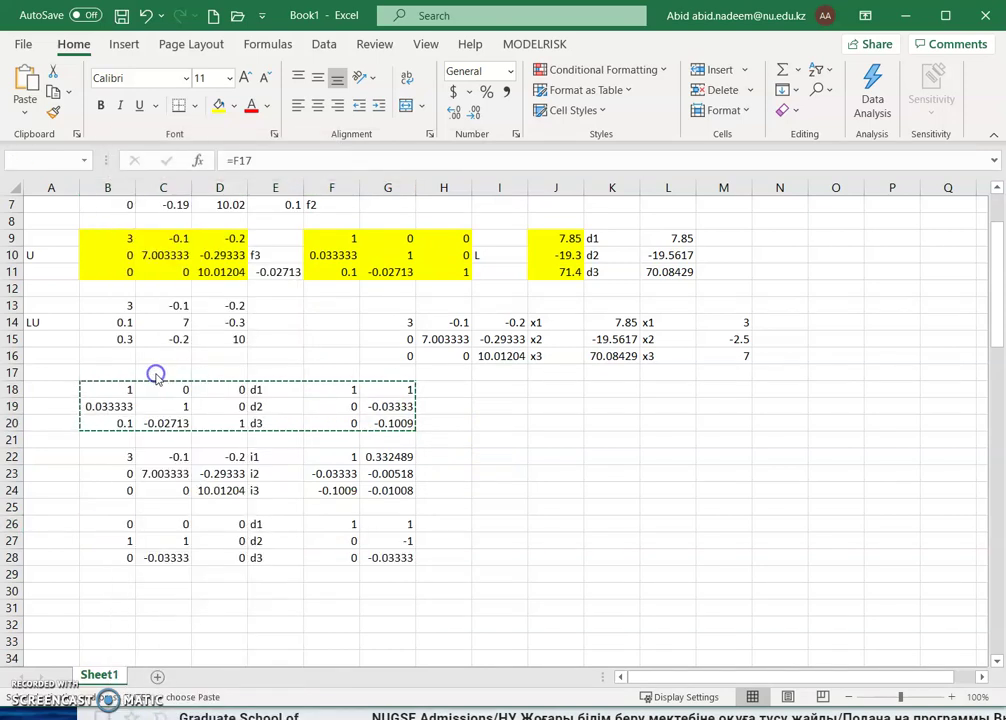
- Change the copied right-hand side to the second unit vector by entering 0 in F26 and 1 in F27
left_click(332, 523)
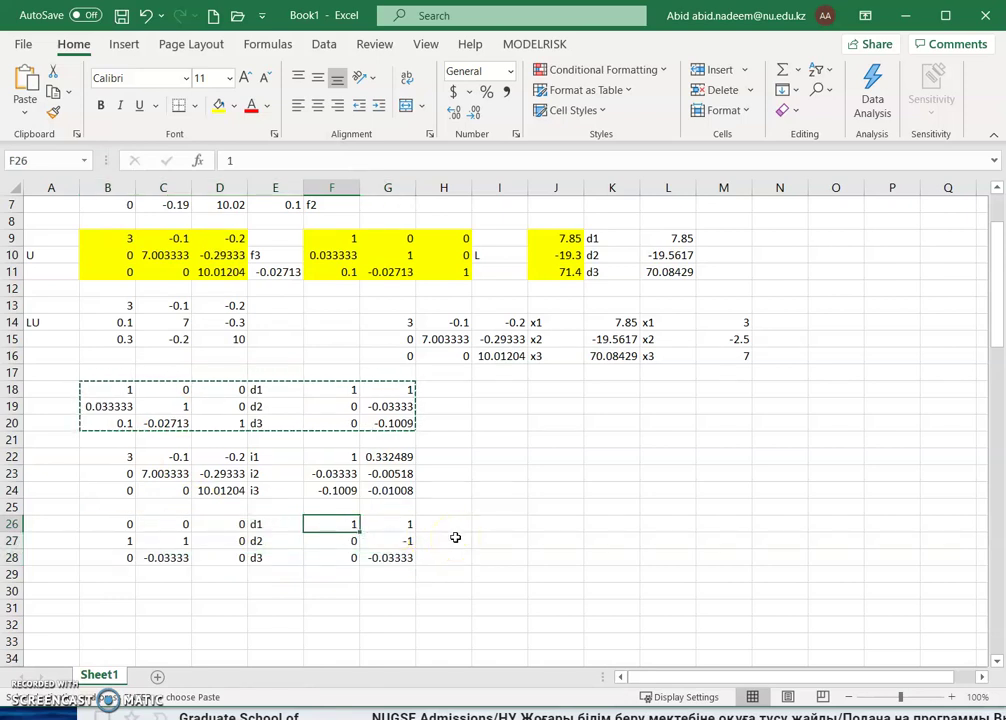
type("0")
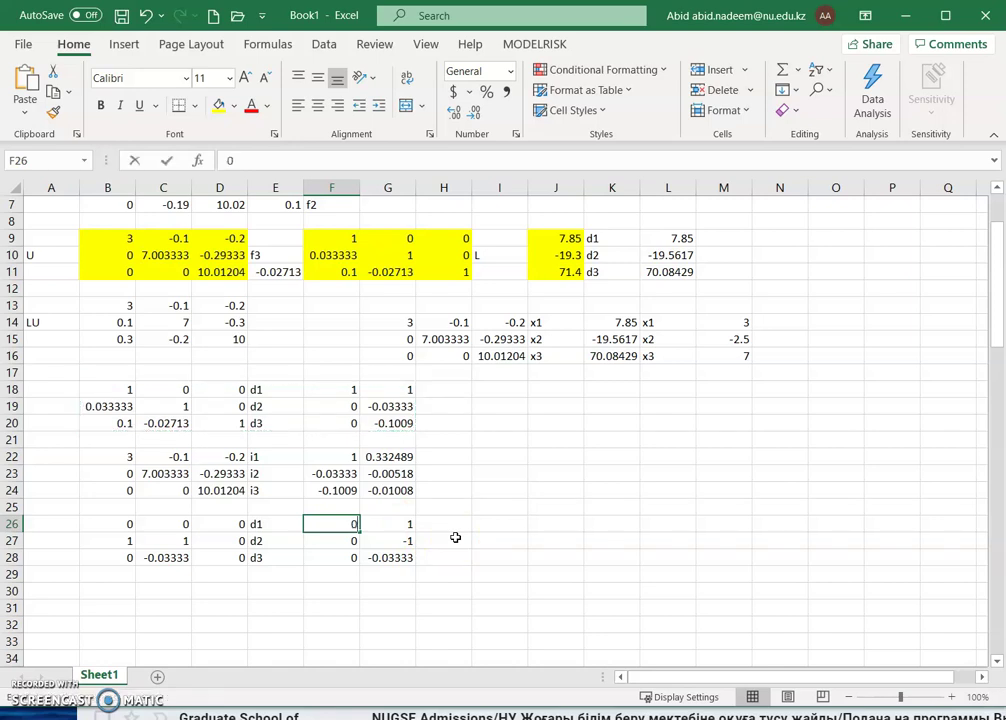
key("Return")
type("1")
key("Return")
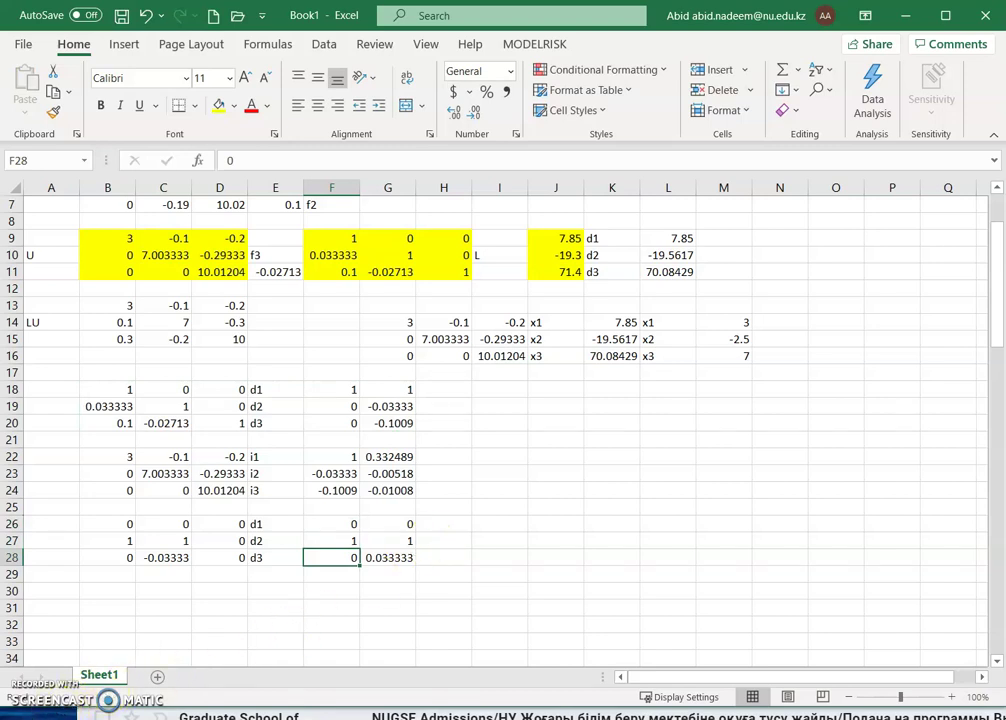
- Relink the copied L matrix by entering =B18 in B26 and filling the formula across B26:D28
left_click(126, 522)
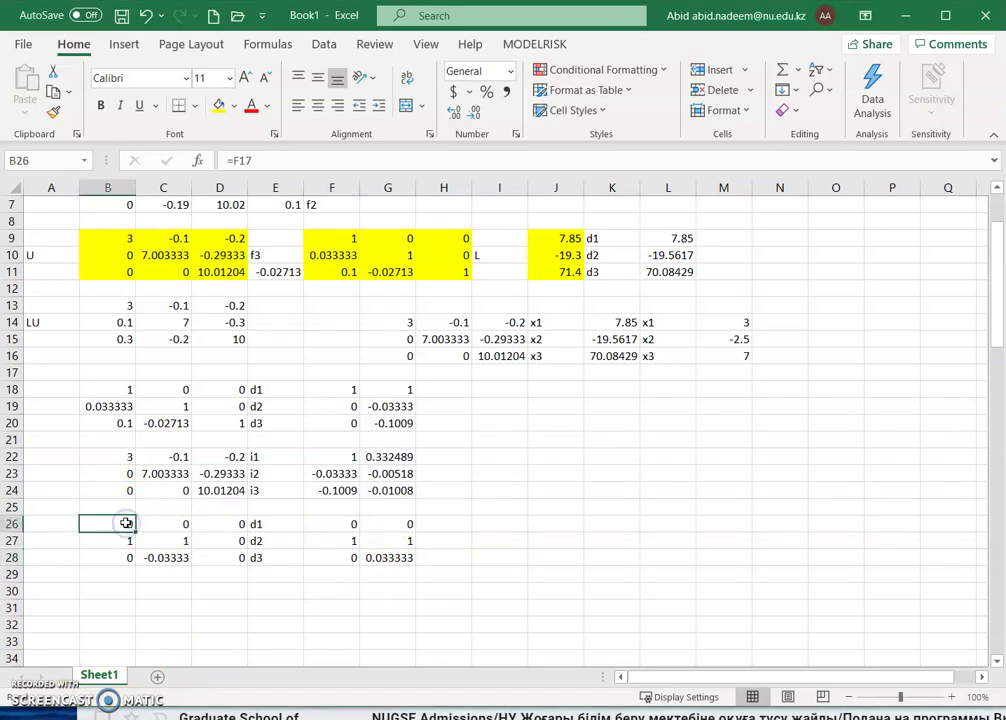
type("=")
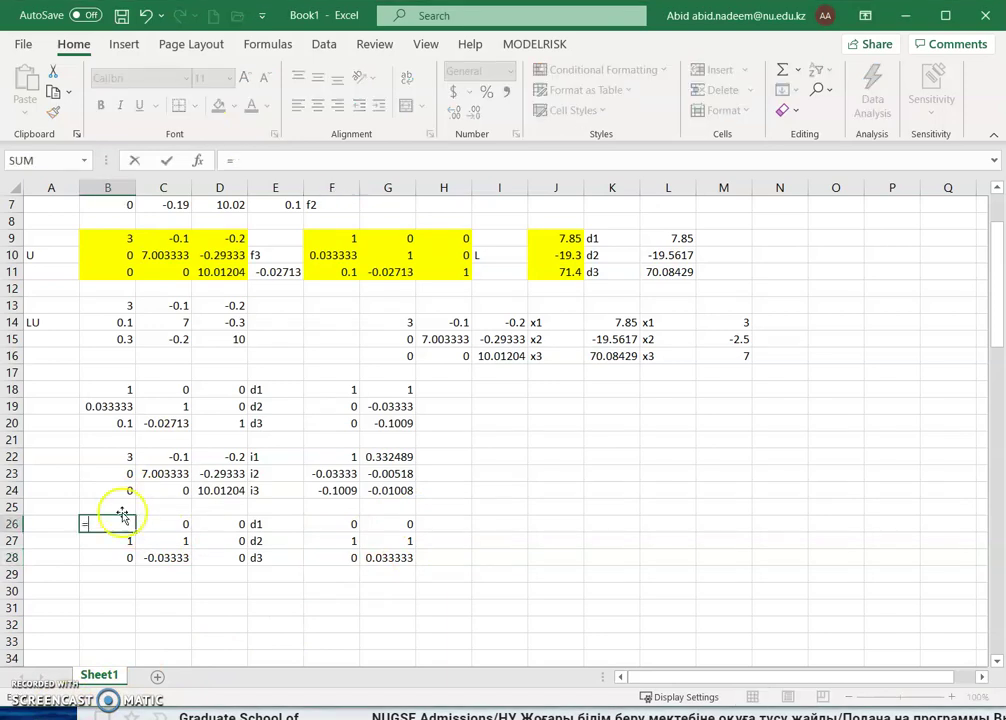
left_click(112, 391)
key("Return")
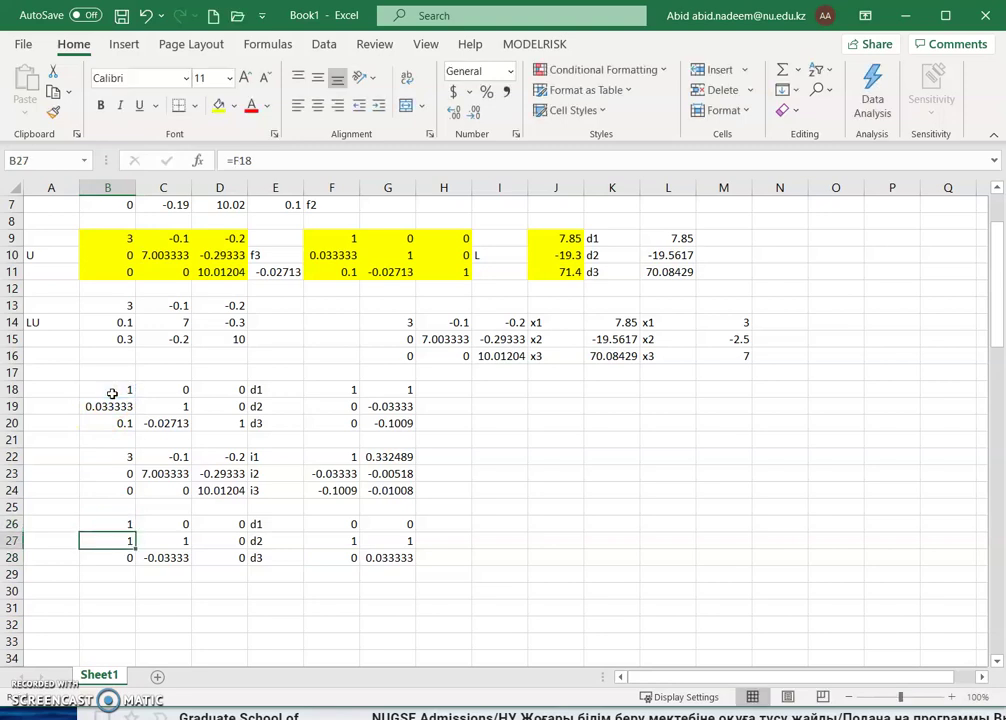
left_click(126, 526)
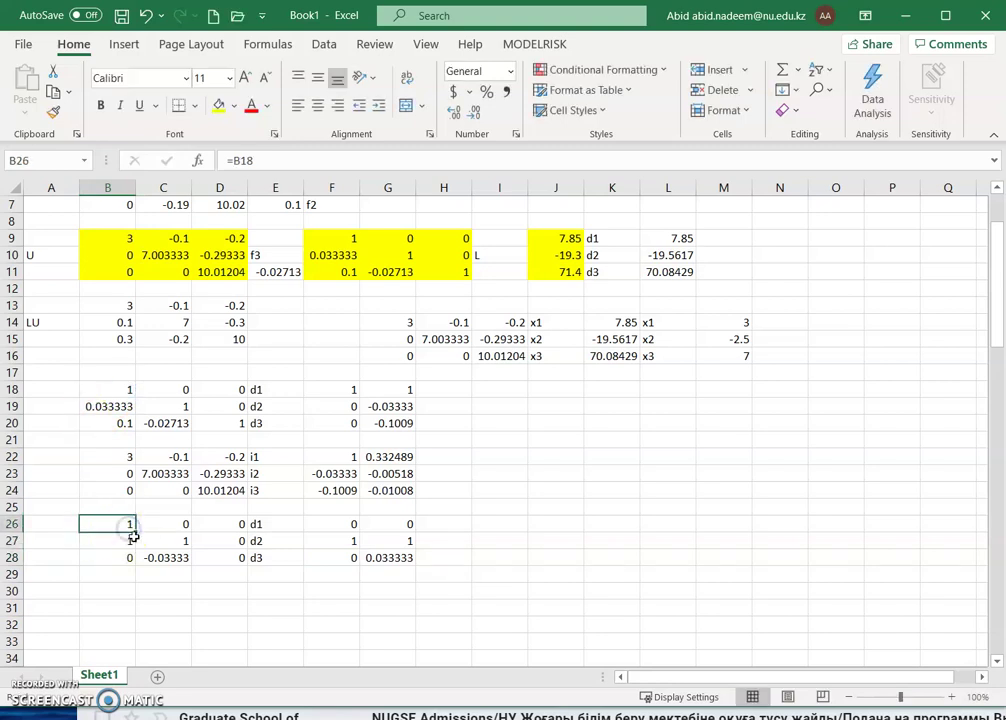
left_click_drag(135, 531, 246, 562)
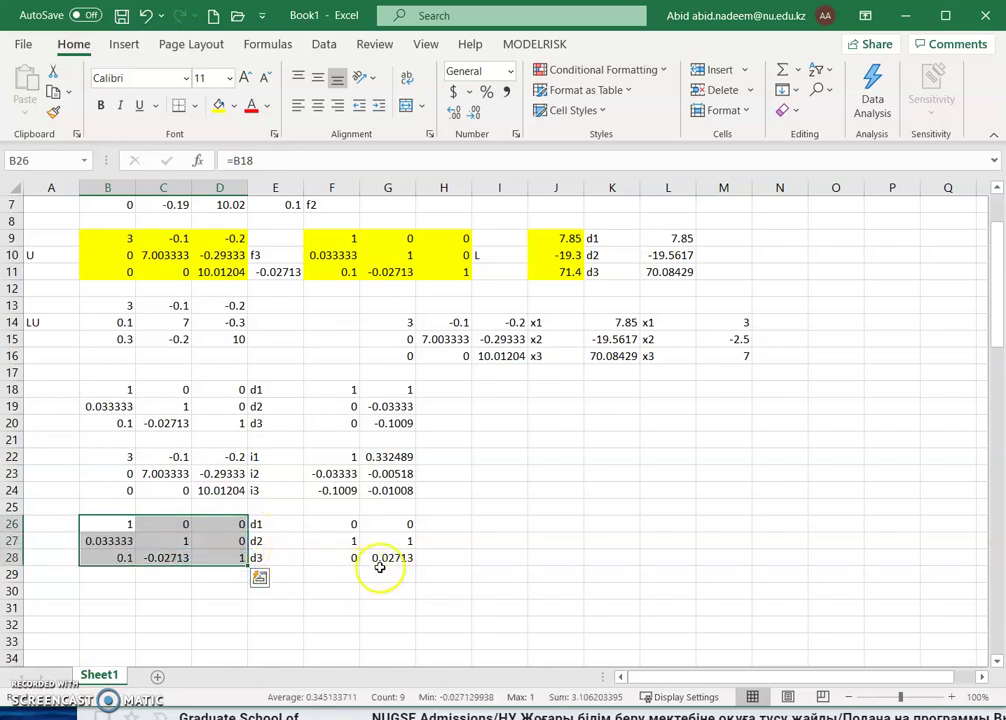
- Reproduce the U matrix in B30:D32 by entering =B22 in B30 and filling it across and down
scroll(202, 514, "down", 2)
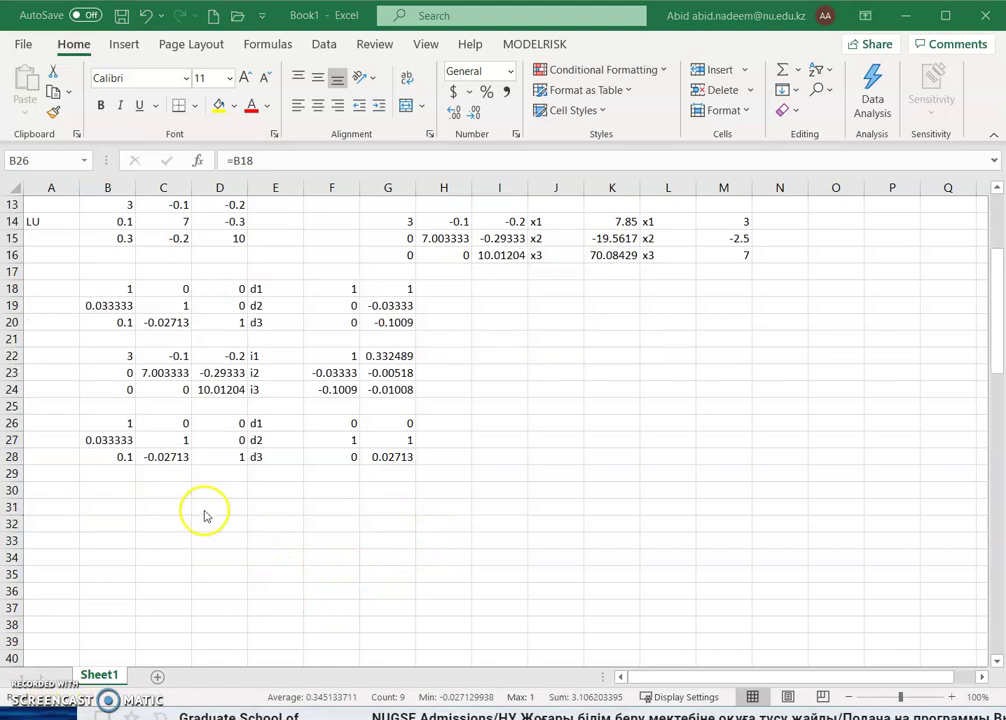
left_click(111, 488)
type("=")
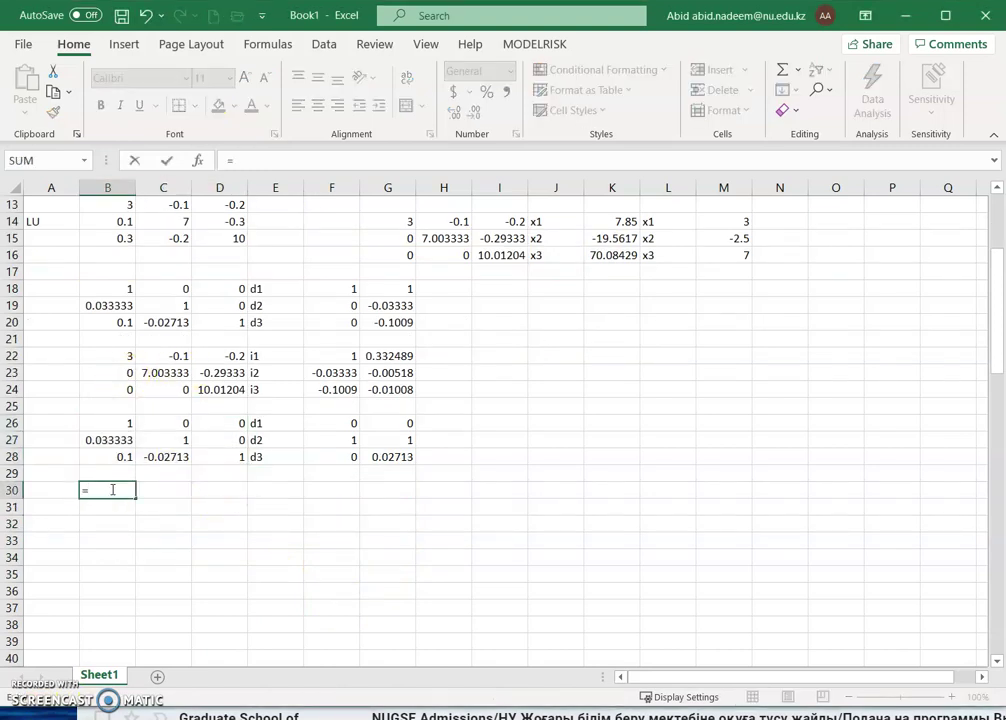
left_click(106, 356)
key("Return")
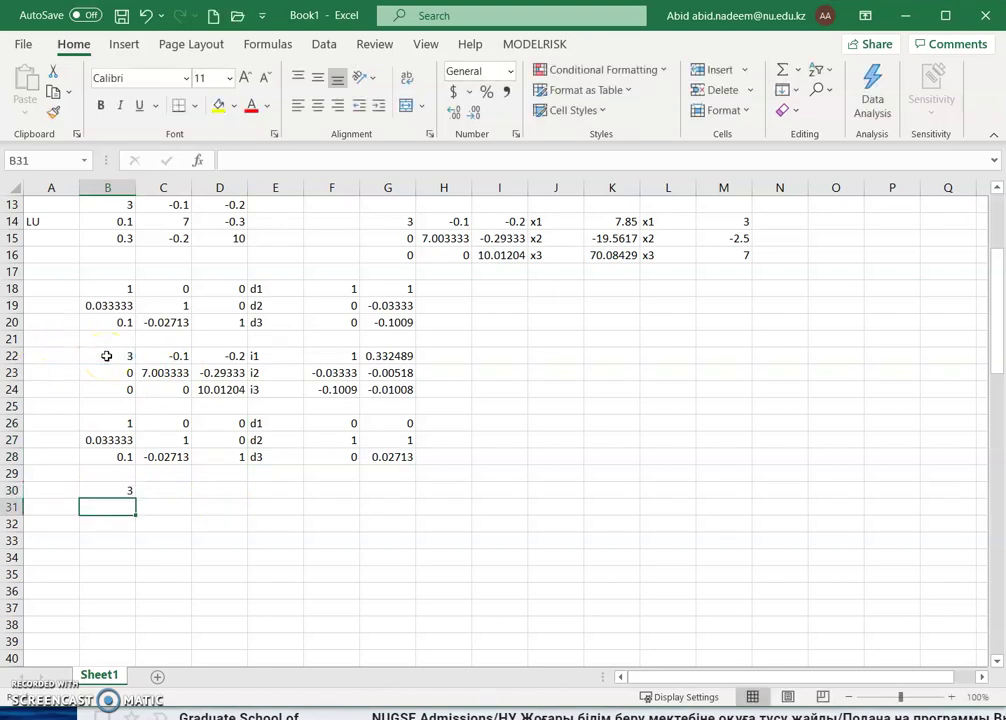
left_click(118, 490)
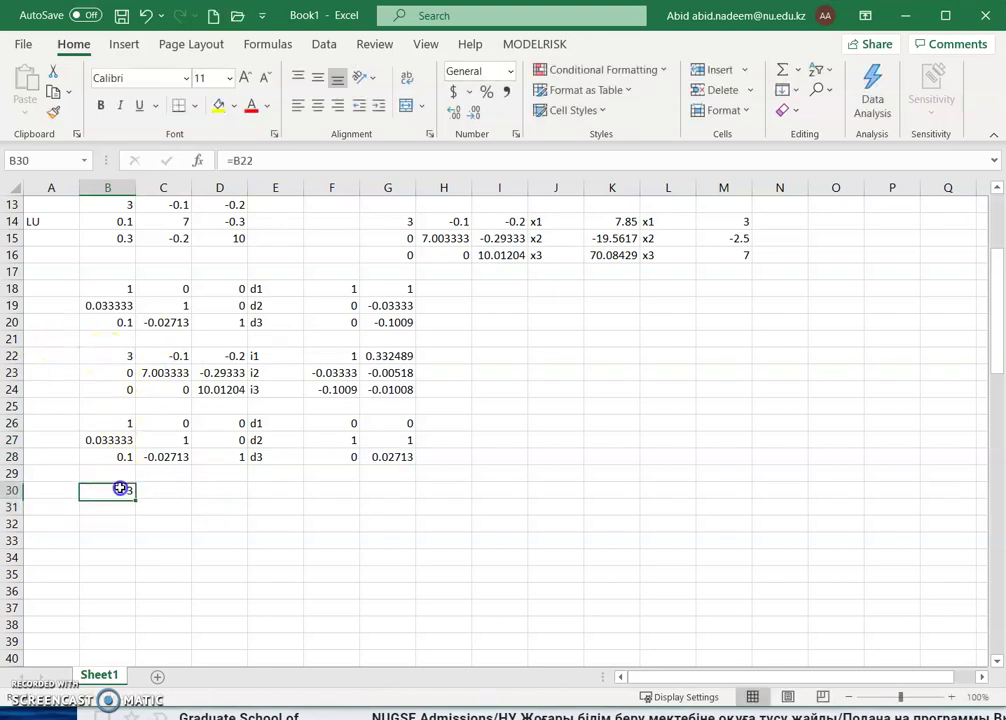
left_click_drag(137, 497, 253, 524)
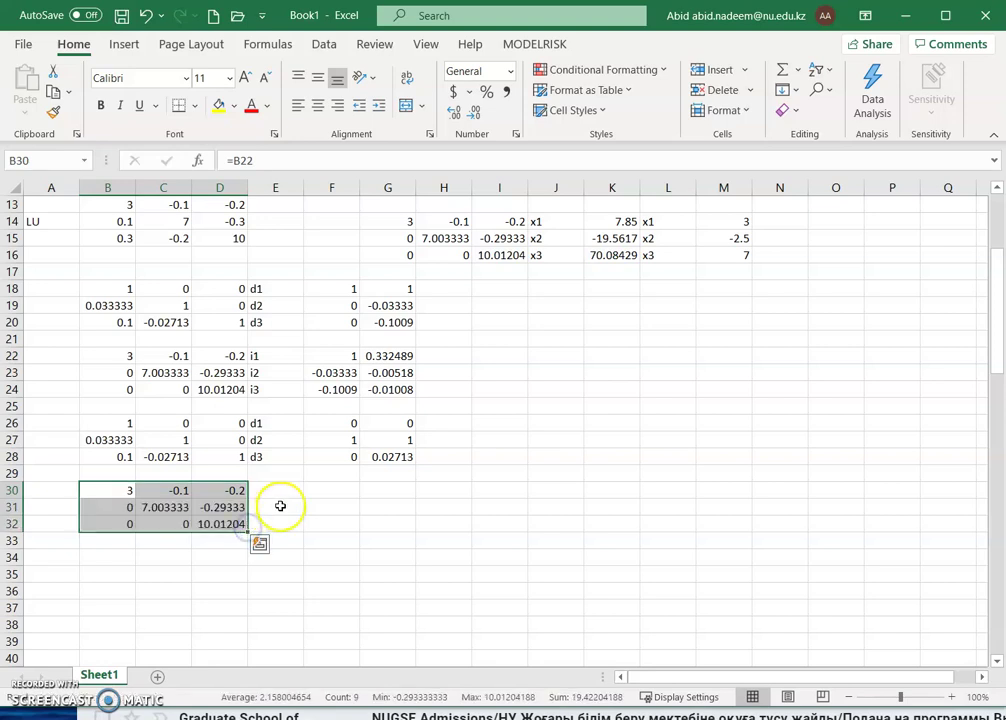
- Copy the i1 to i3 labels, right-hand side and back substitution formulas from E22:G24 to E30
left_click_drag(263, 355, 385, 386)
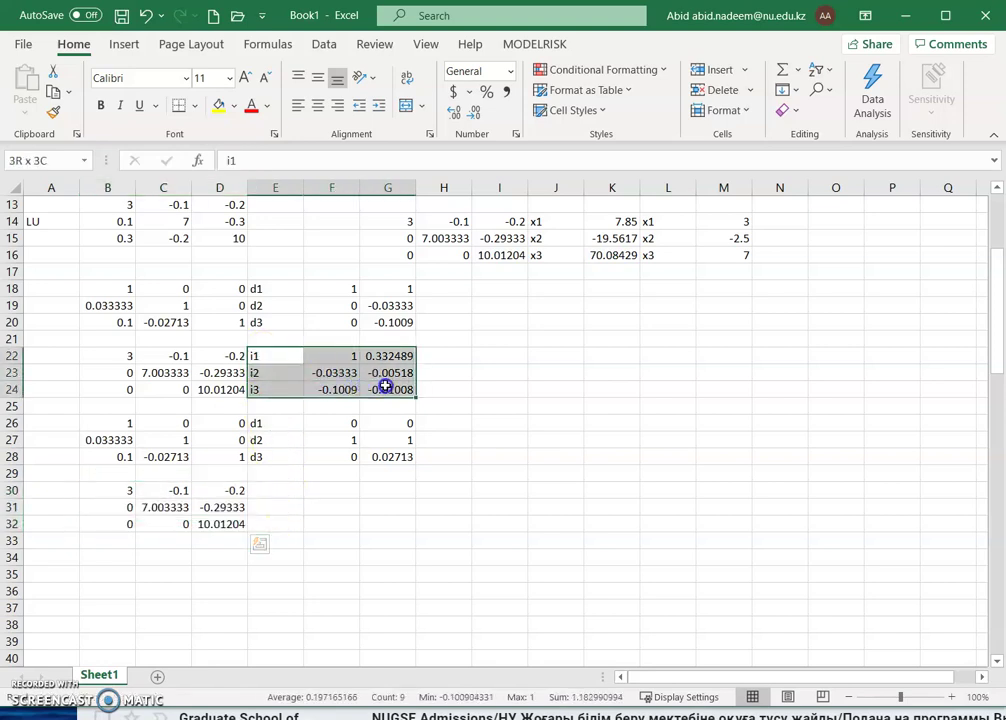
right_click(323, 360)
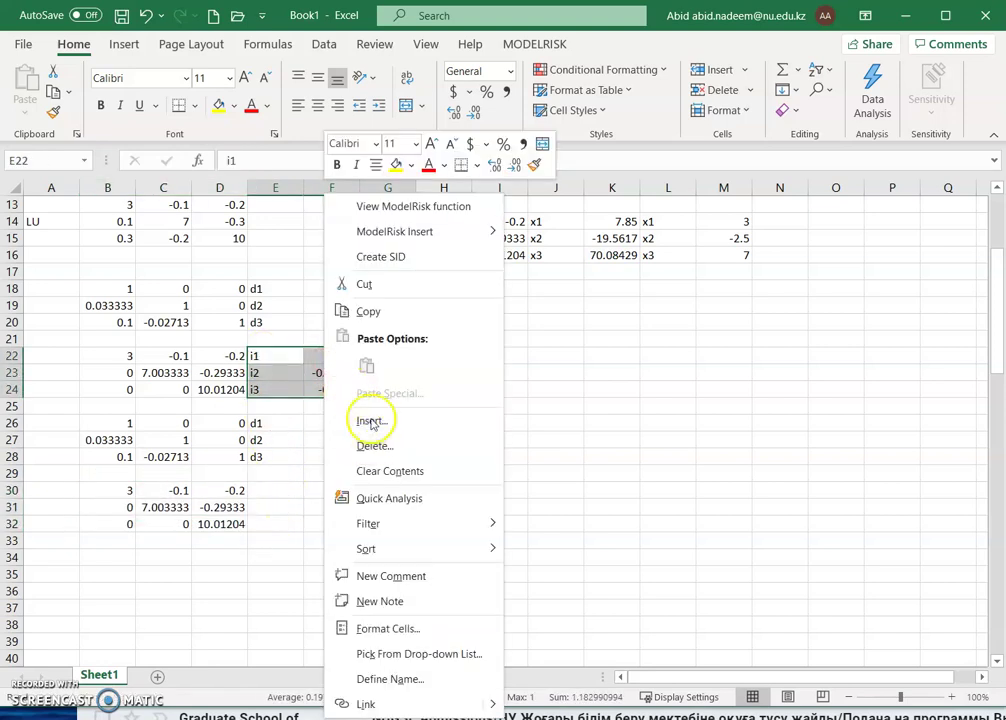
left_click(368, 311)
left_click(285, 490)
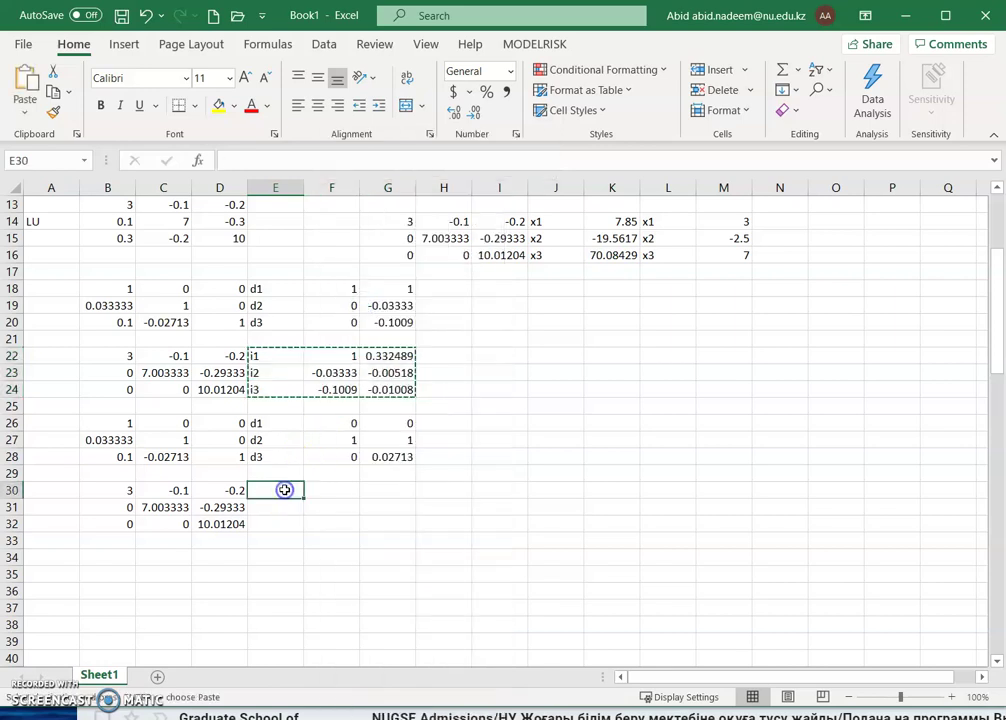
right_click(285, 490)
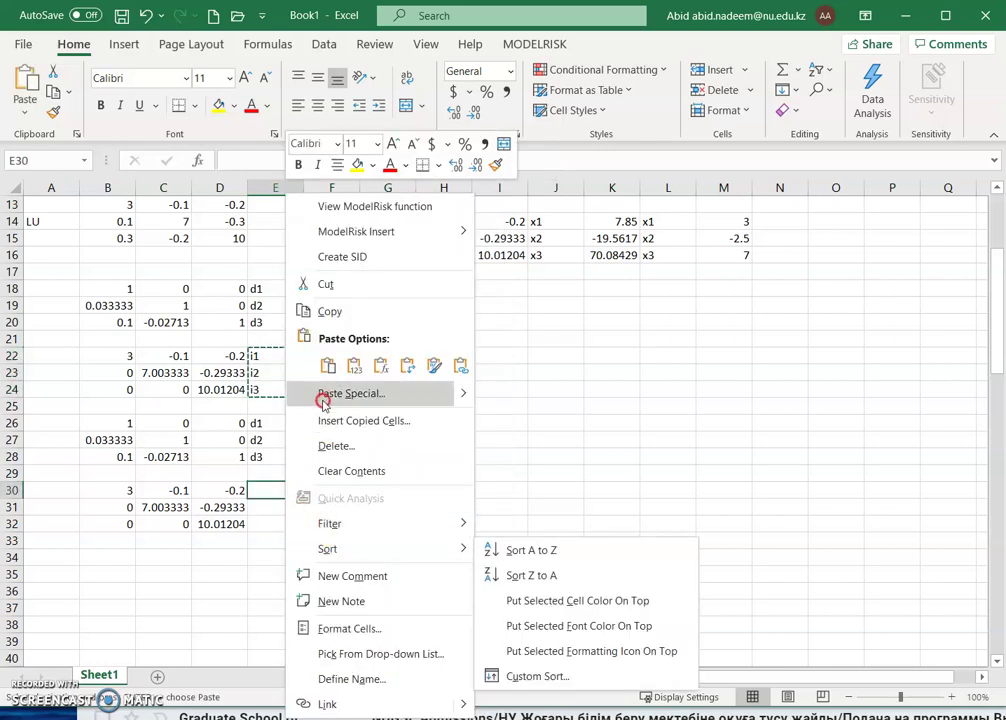
left_click(328, 366)
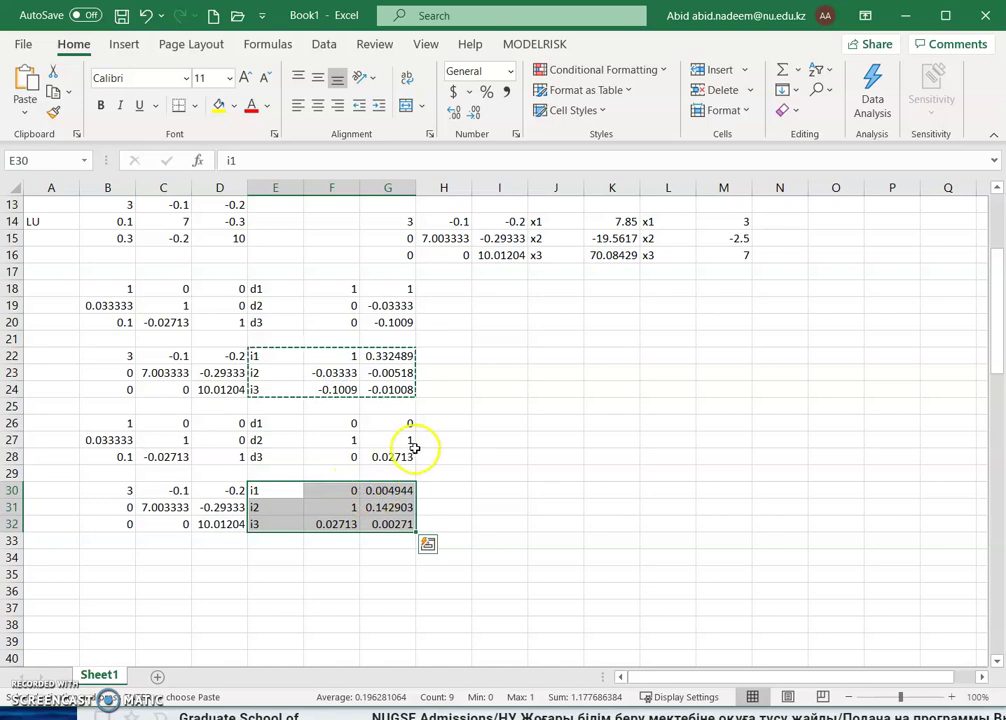
- Check that the right-hand side in F30:F32 draws on the d values in G26:G28, and review the i3 formula in G32
left_click(337, 490)
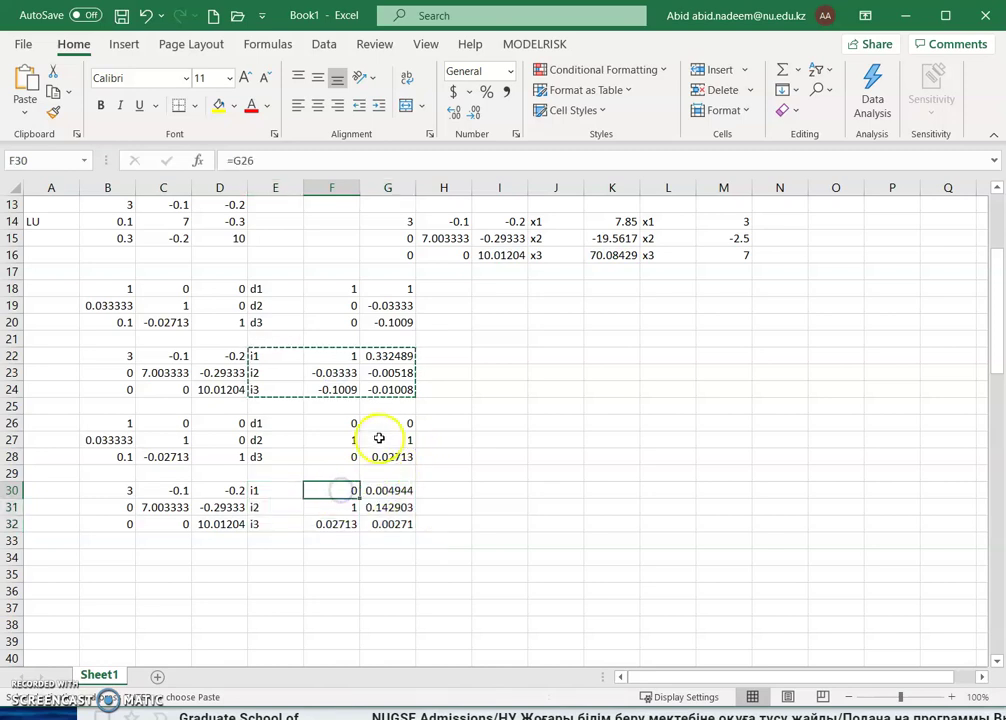
left_click_drag(388, 422, 389, 450)
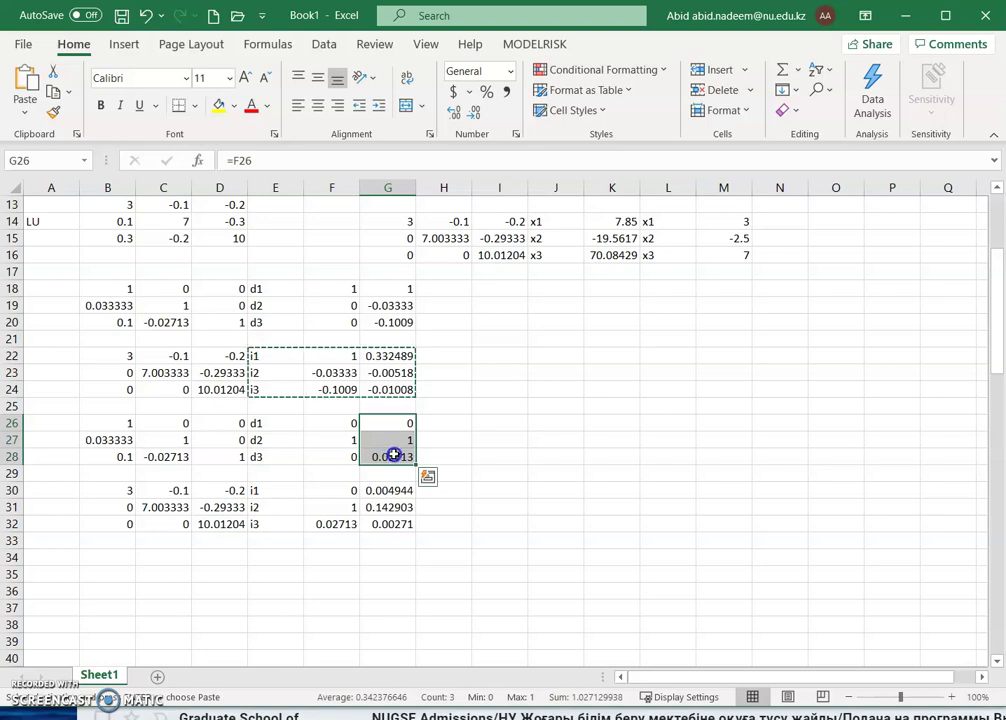
left_click_drag(408, 460, 395, 485)
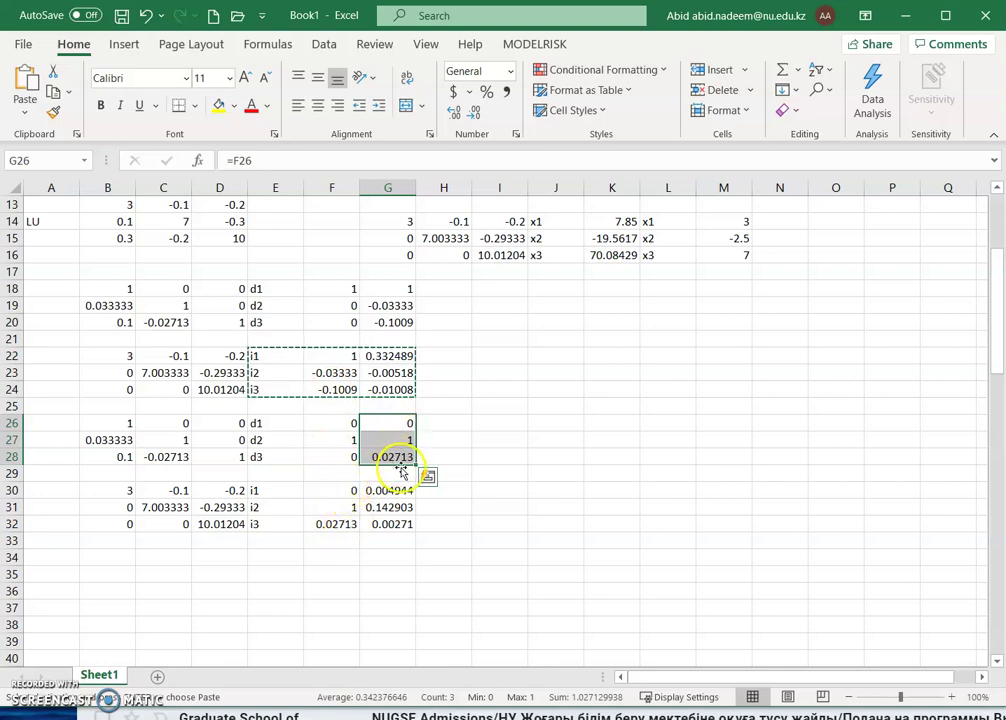
left_click_drag(330, 491, 333, 511)
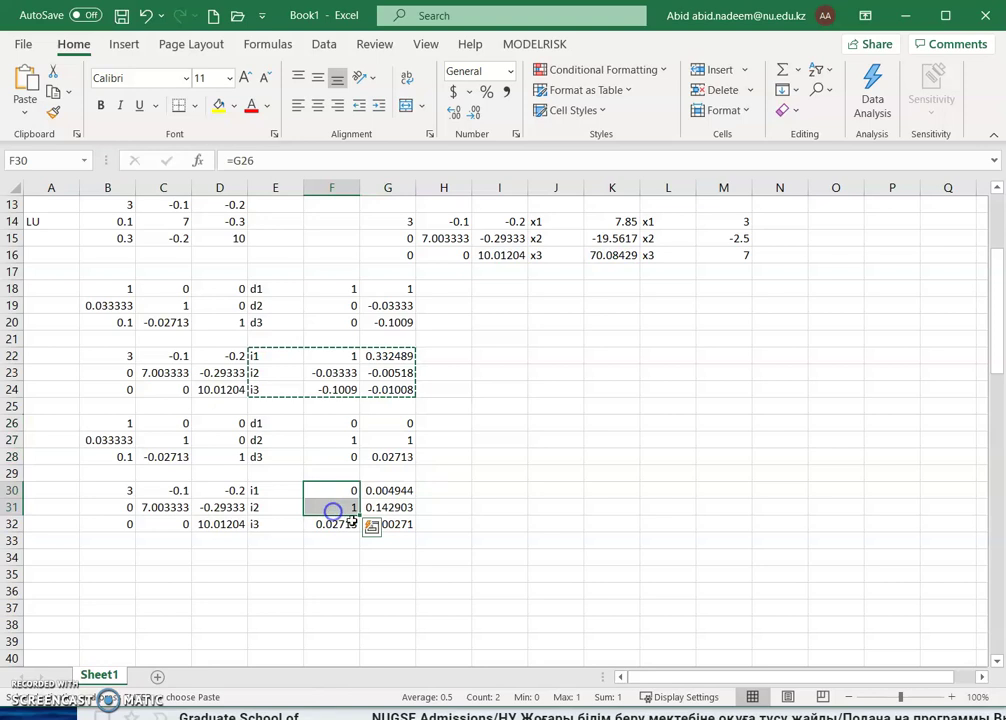
left_click(405, 528)
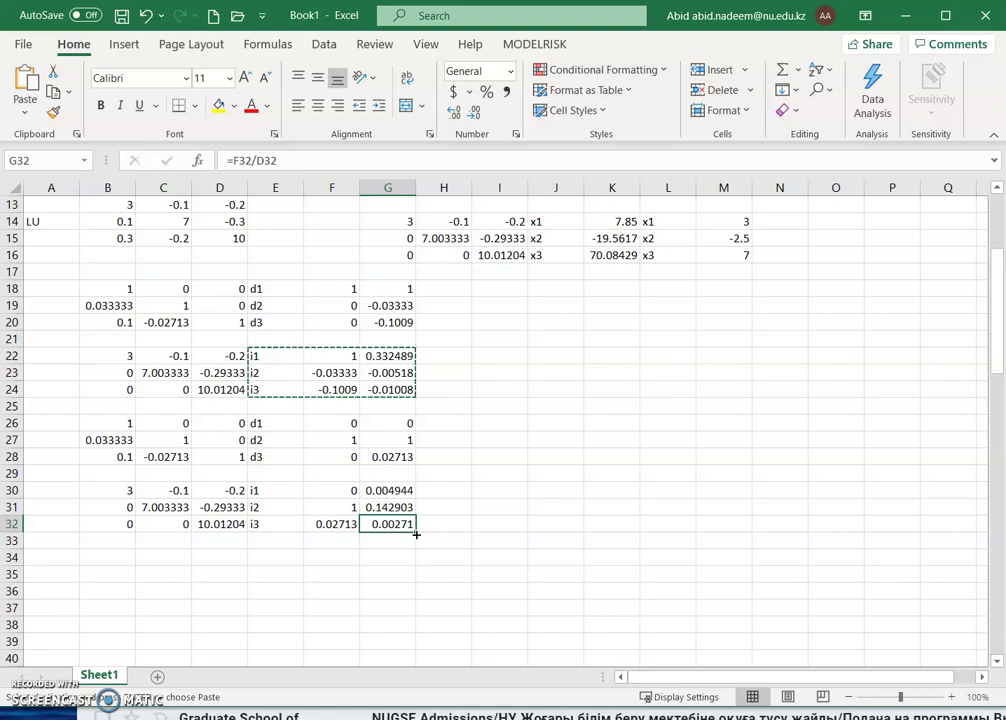
left_click(393, 518)
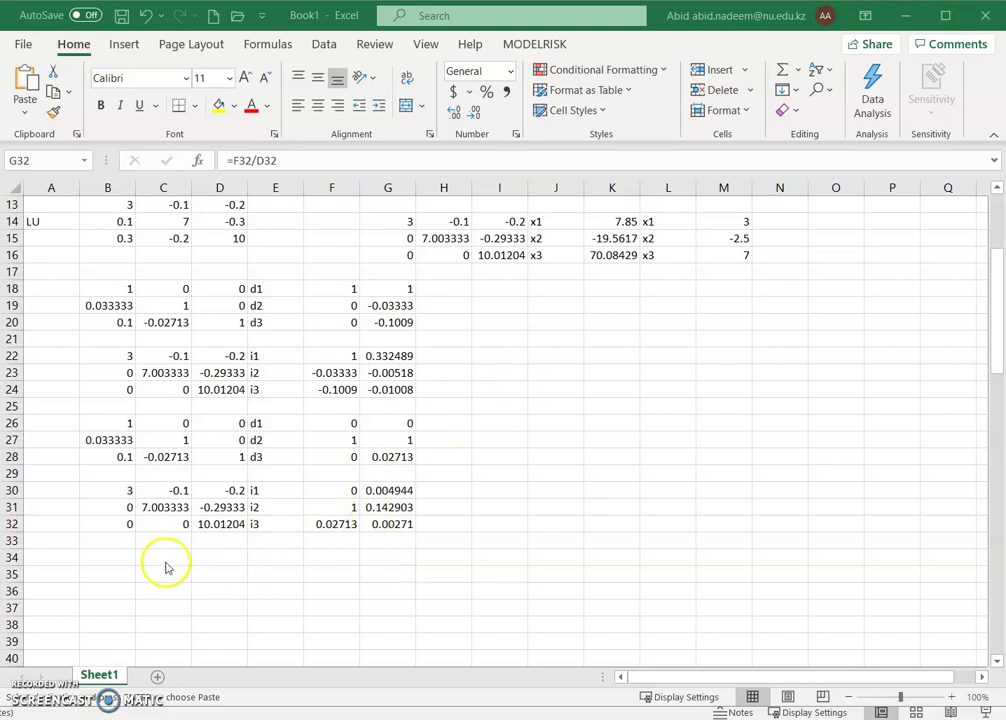
- Reproduce the L matrix in B34:D36 by entering =B26 in B34 and filling it across and down
left_click(103, 556)
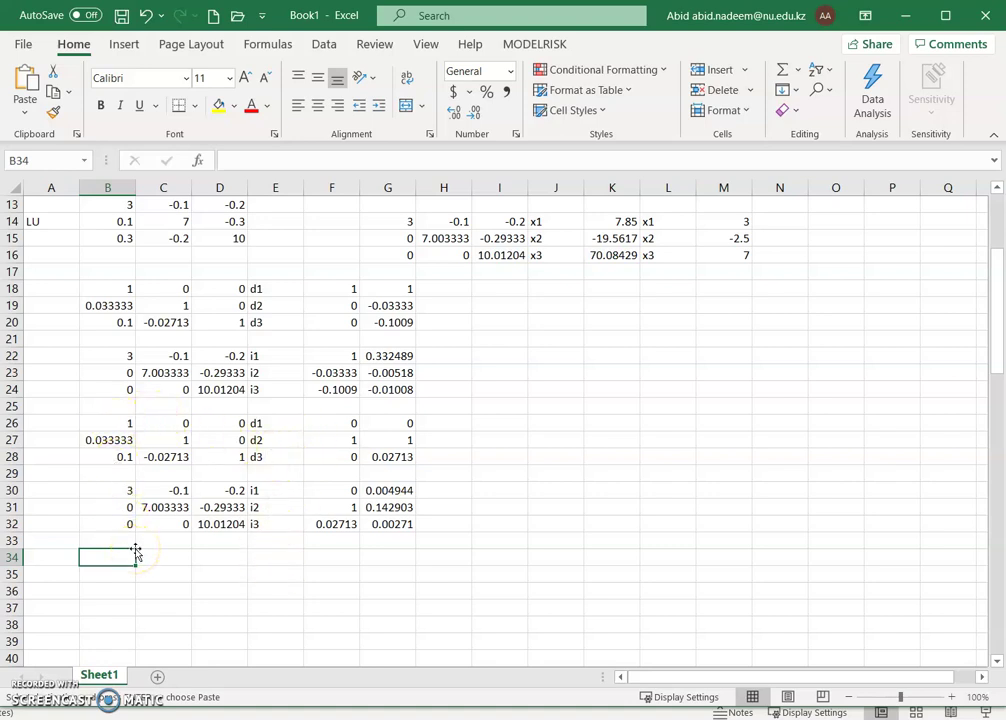
type("=")
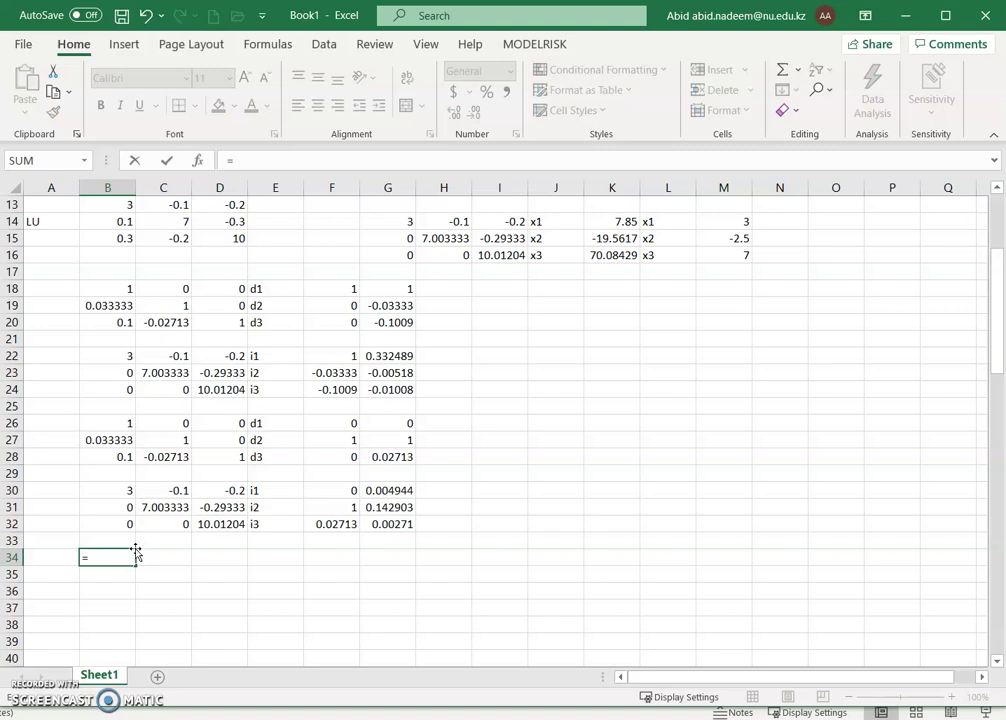
left_click(108, 421)
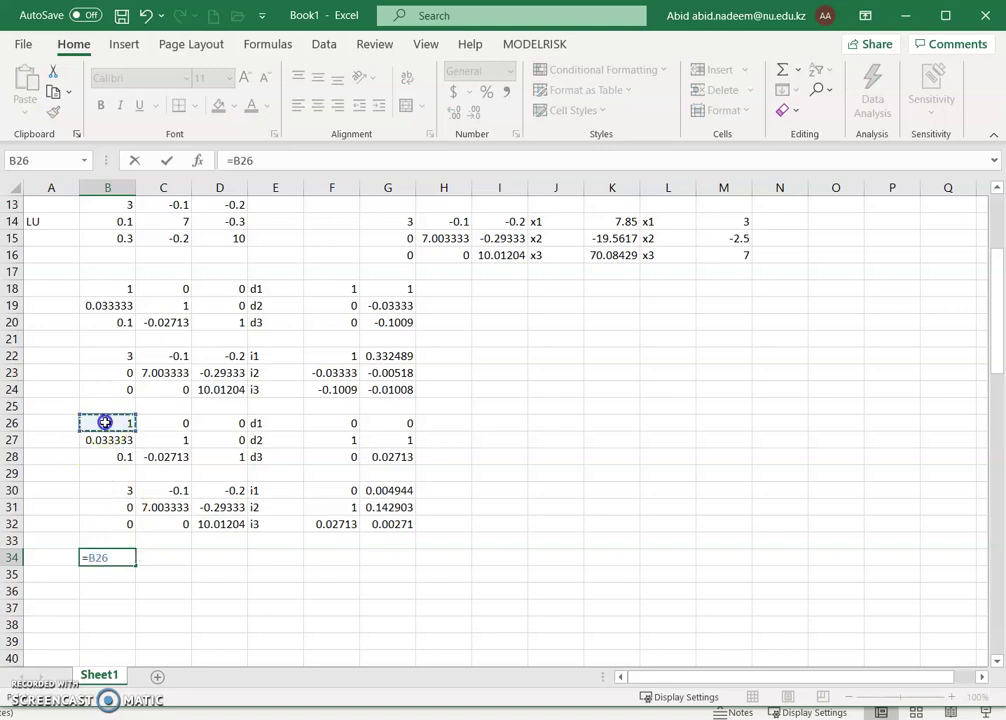
key("Return")
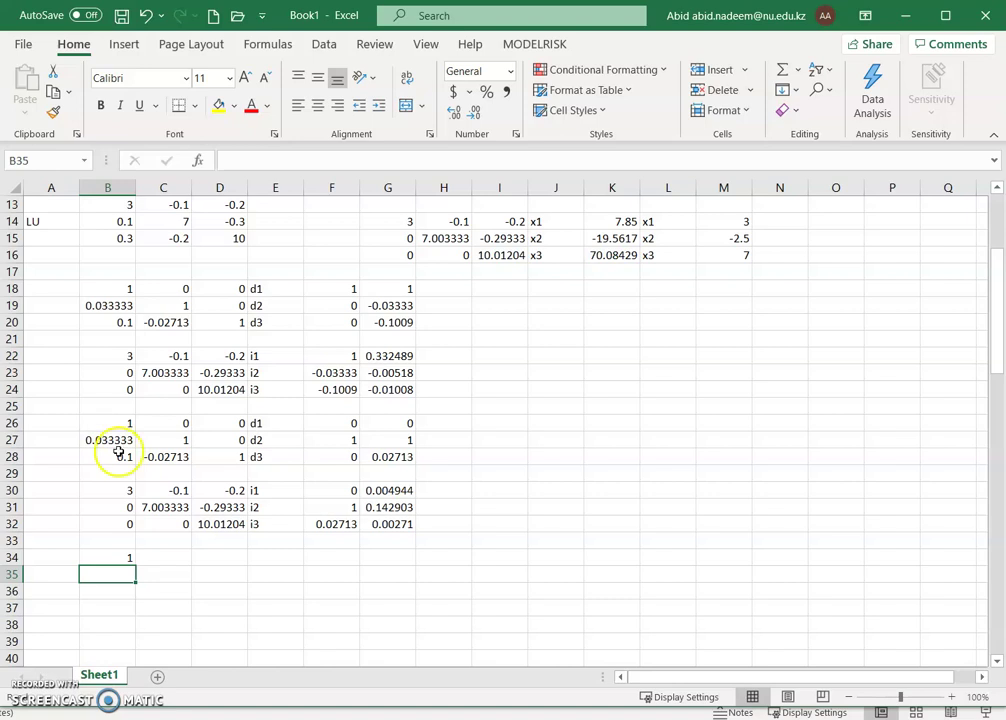
left_click_drag(124, 556, 246, 562)
left_click(132, 563)
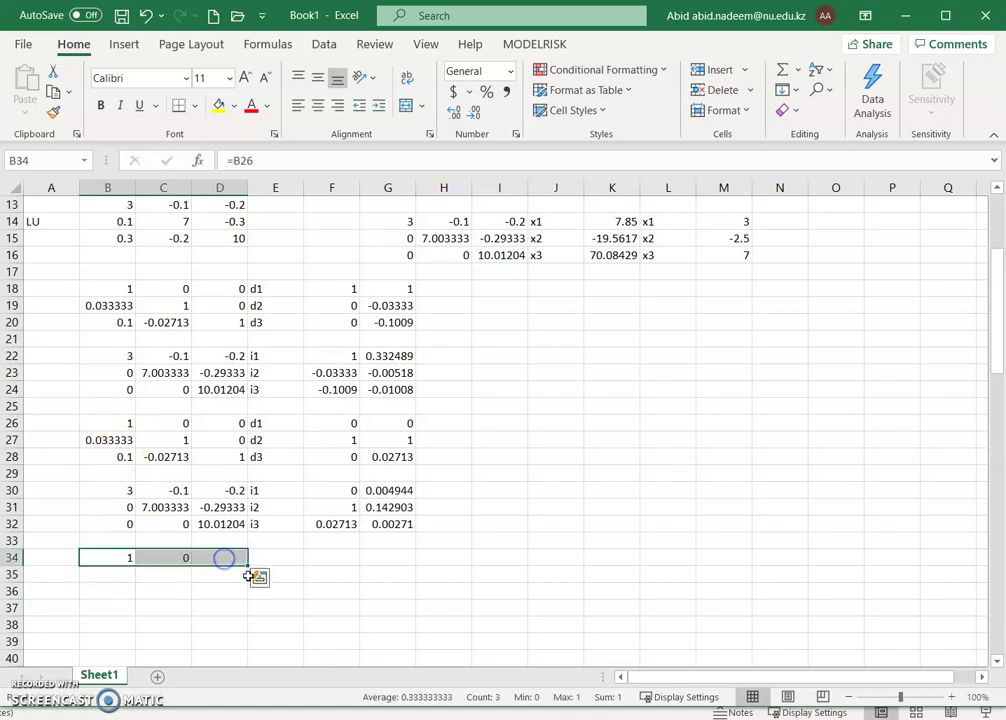
left_click_drag(249, 600, 254, 601)
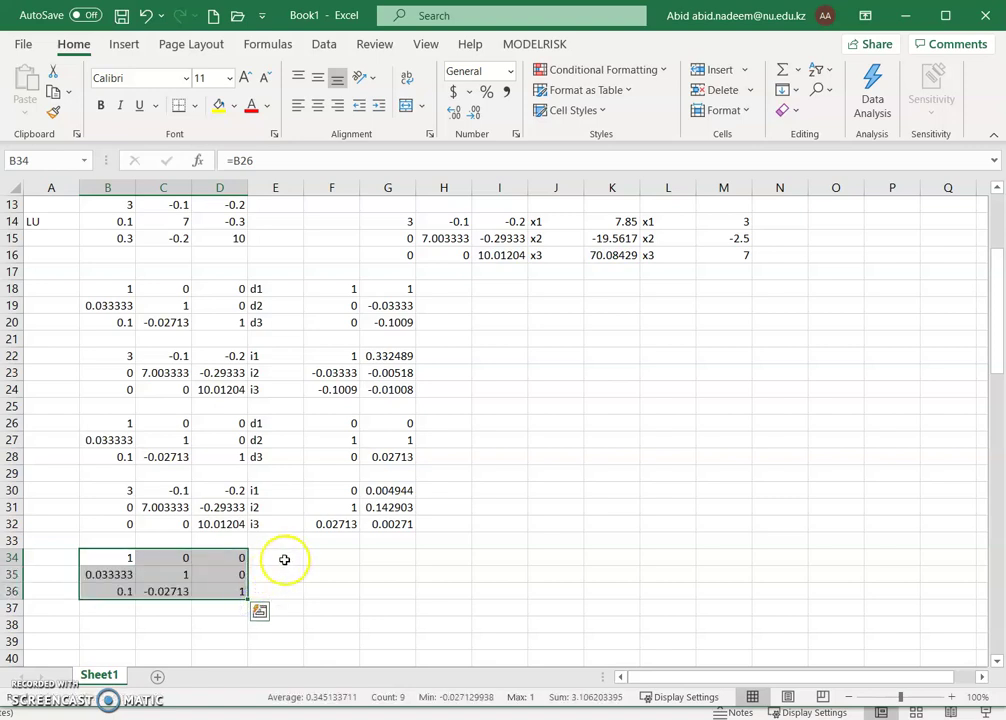
- Copy the d1 to d3 labels, right-hand side and forward substitution formulas from E26:G28 to E34
left_click_drag(267, 421, 392, 449)
right_click(321, 427)
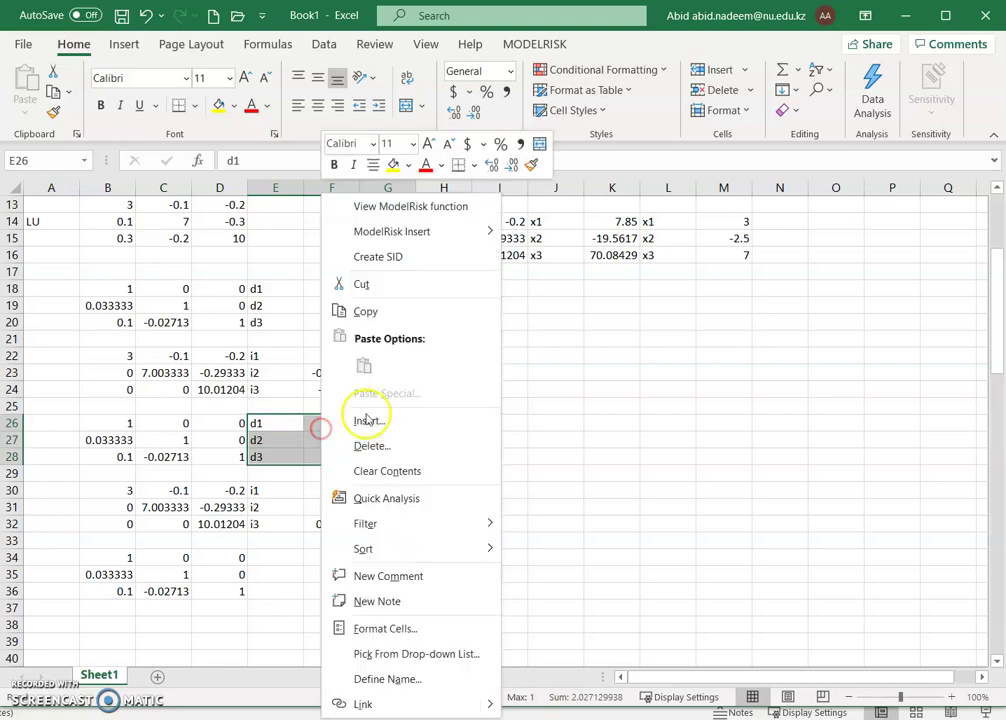
left_click(361, 310)
left_click(267, 556)
right_click(272, 560)
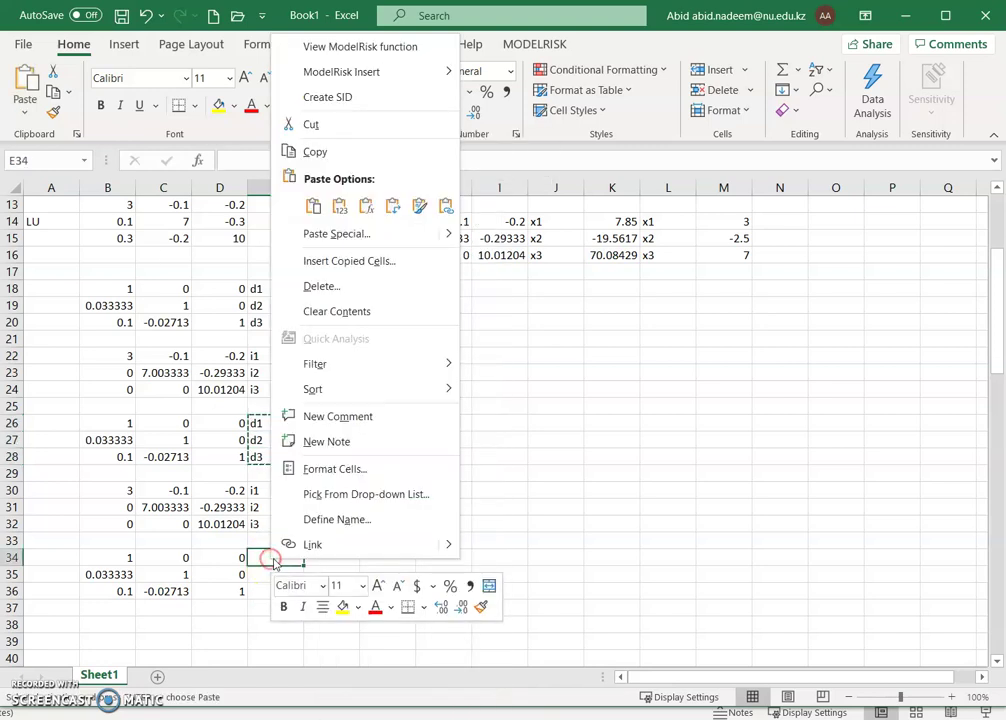
left_click(313, 206)
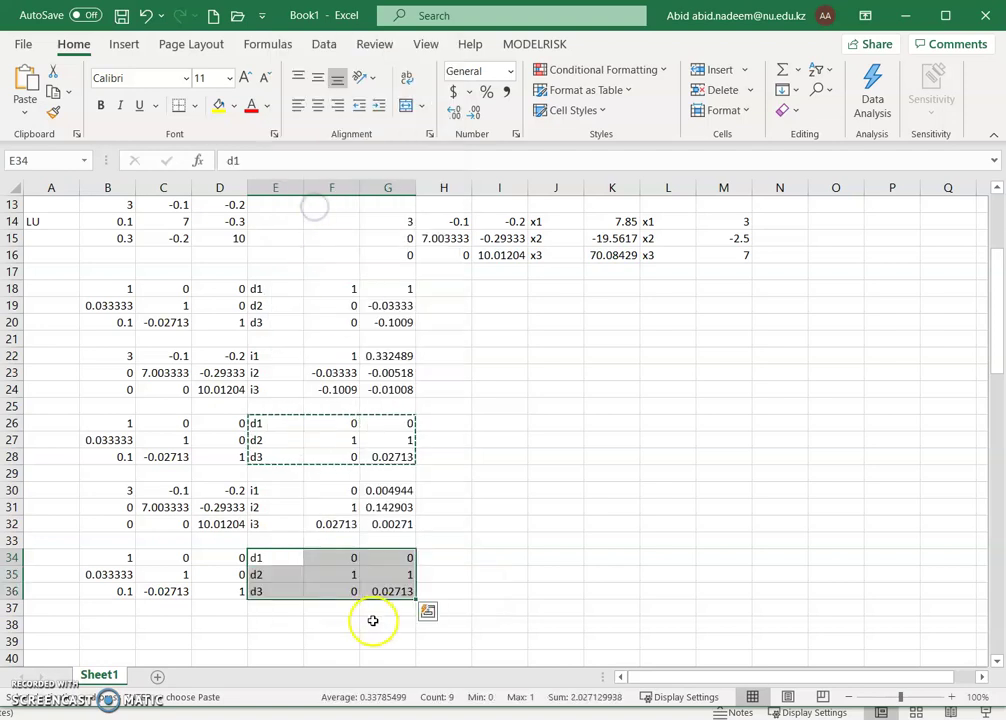
- Change the right-hand side in F34:F36 to the third unit vector by entering 0 in F35 and 1 in F36
left_click(350, 559)
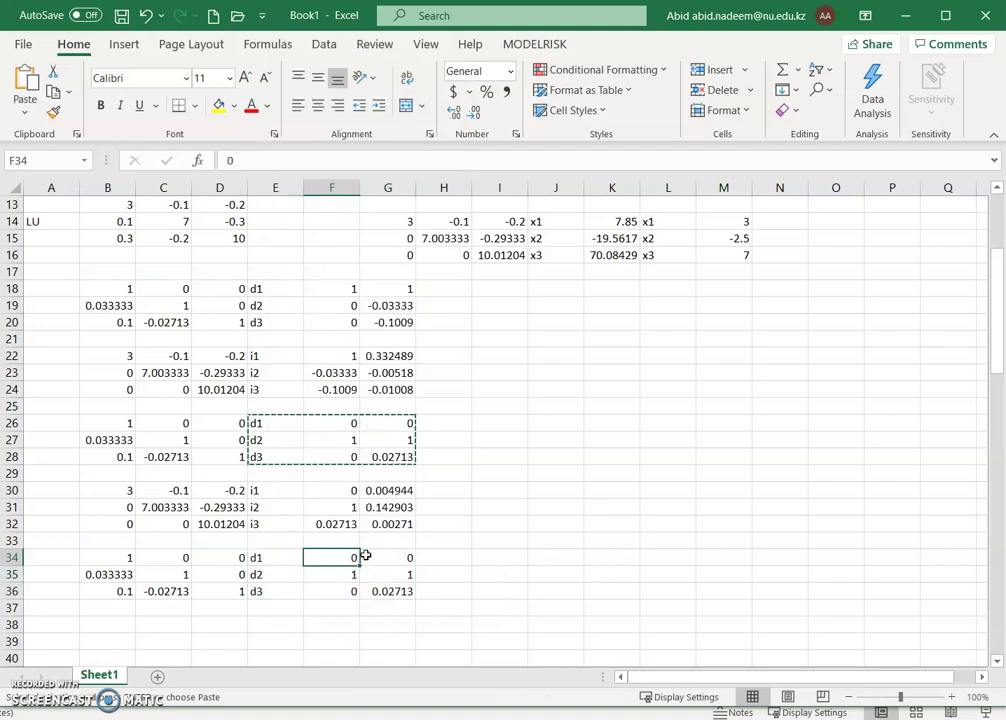
key("Escape")
key("Down")
type("0")
key("Return")
type("1")
key("Return")
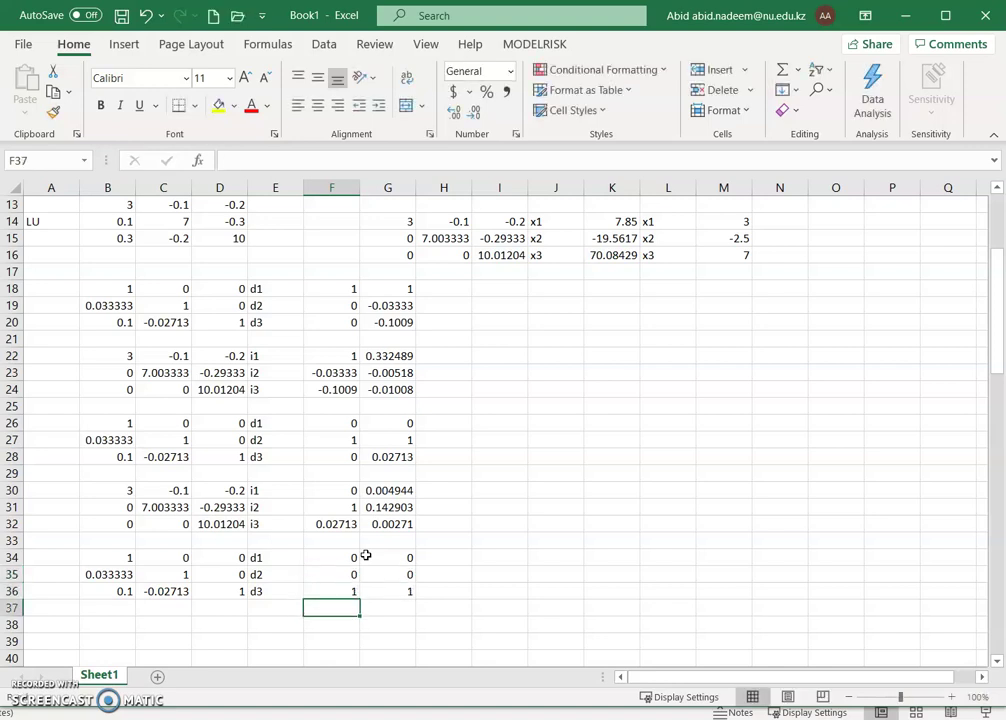
- Review the forward substitution formulas for d1 to d3 in G34:G36
key("Up")
key("Up")
key("Up")
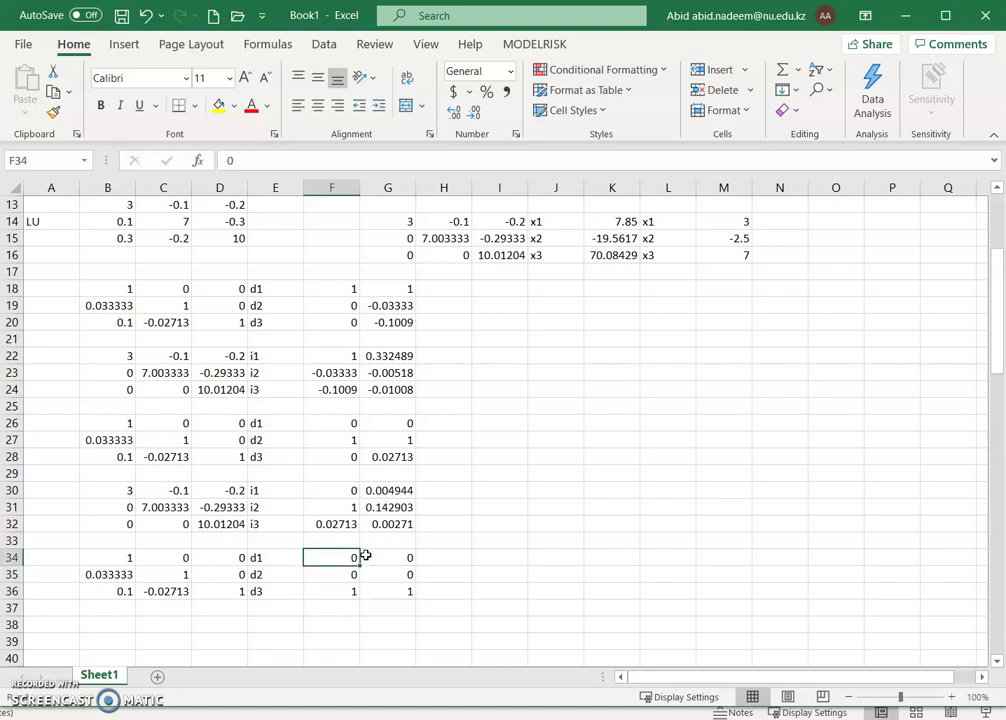
key("Right")
key("Down")
key("Down")
key("Up")
key("Up")
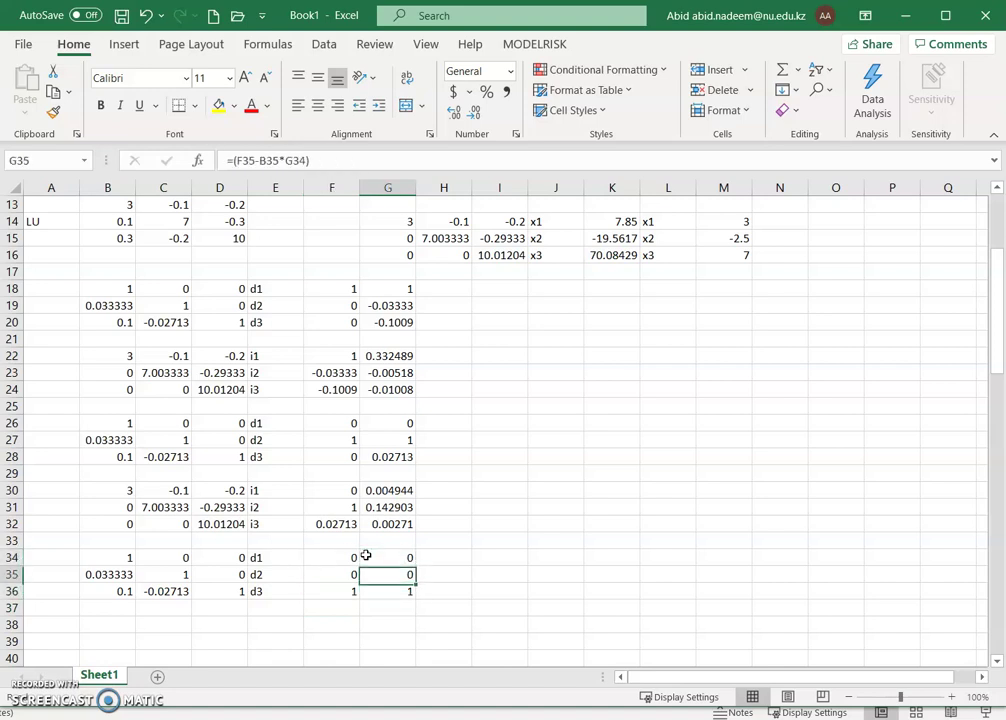
key("Down")
key("Down")
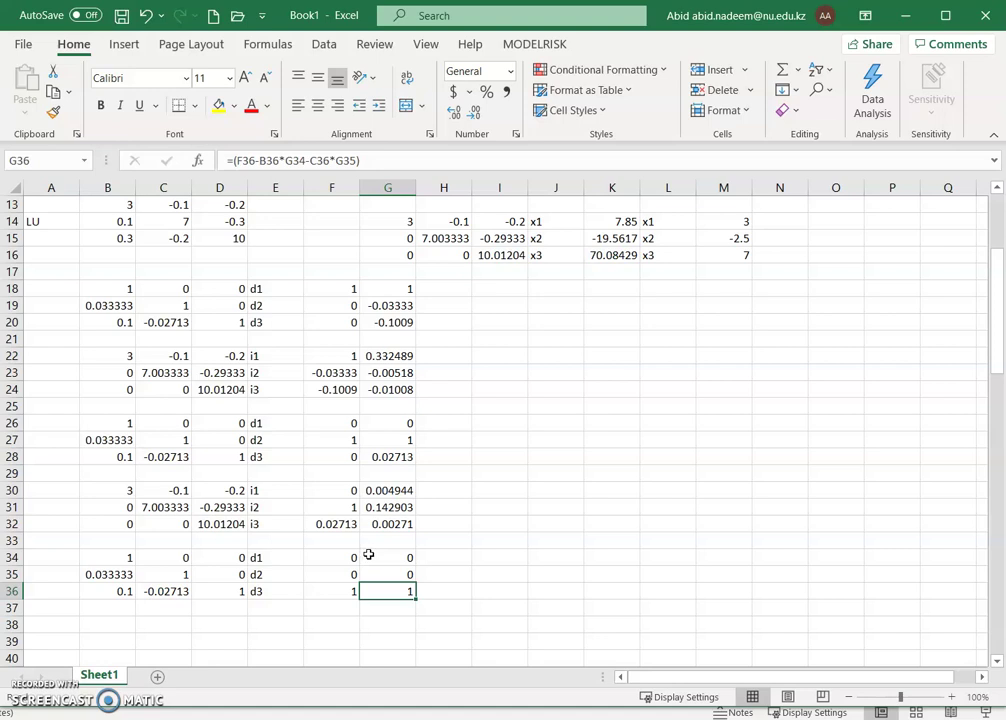
- Reproduce the U matrix in B38:D40 by entering =B30 in B38 and filling it across and down
scroll(360, 550, "down", 1)
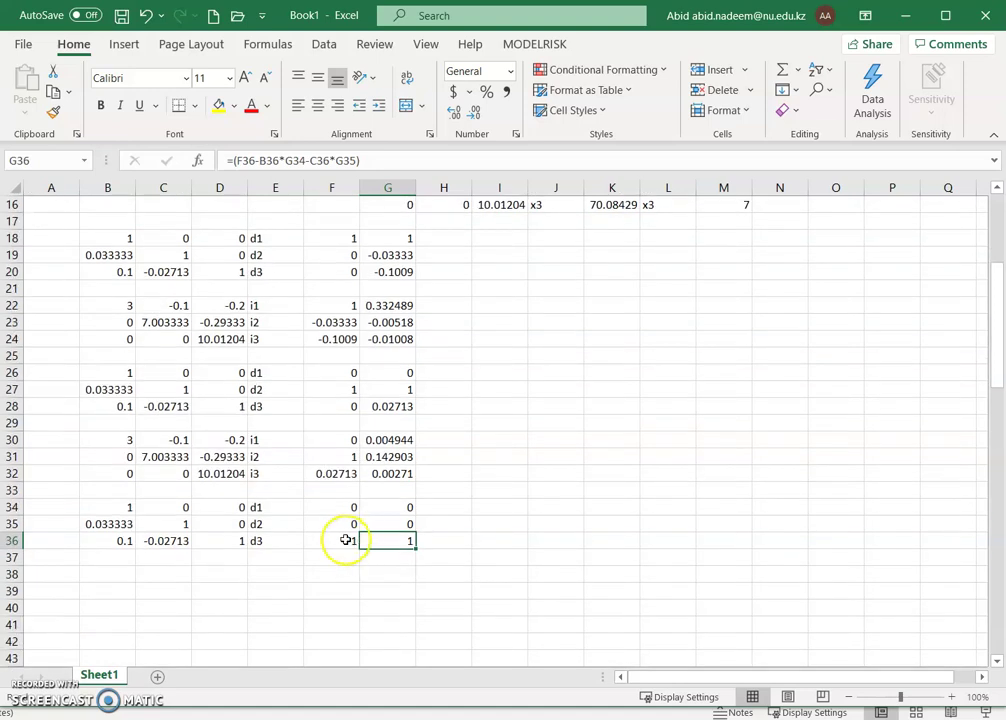
left_click(123, 574)
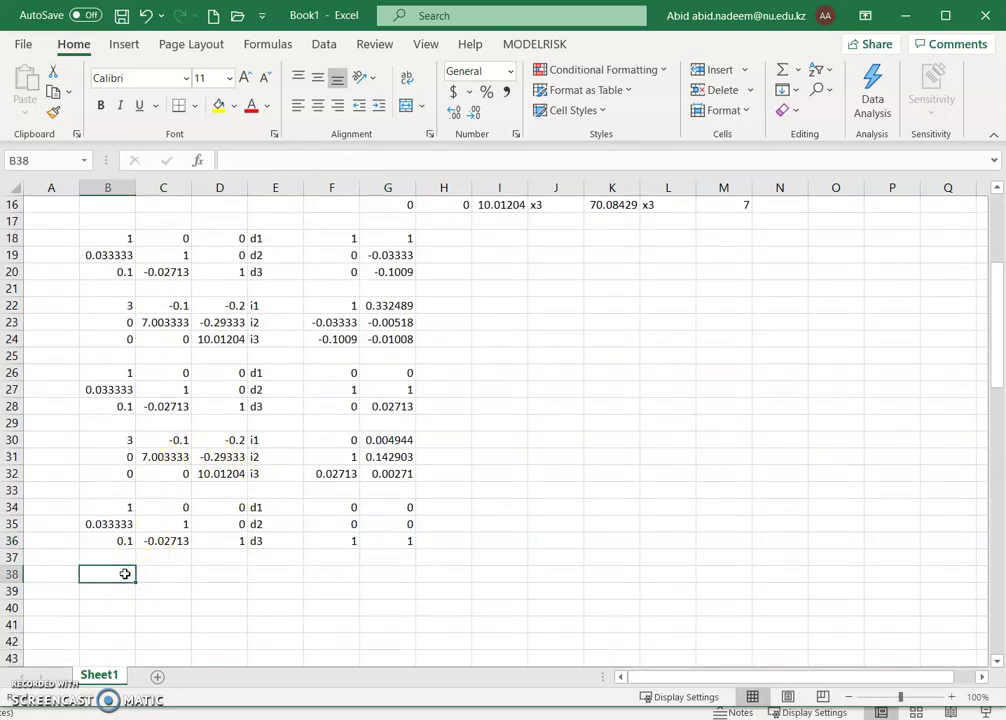
type("=")
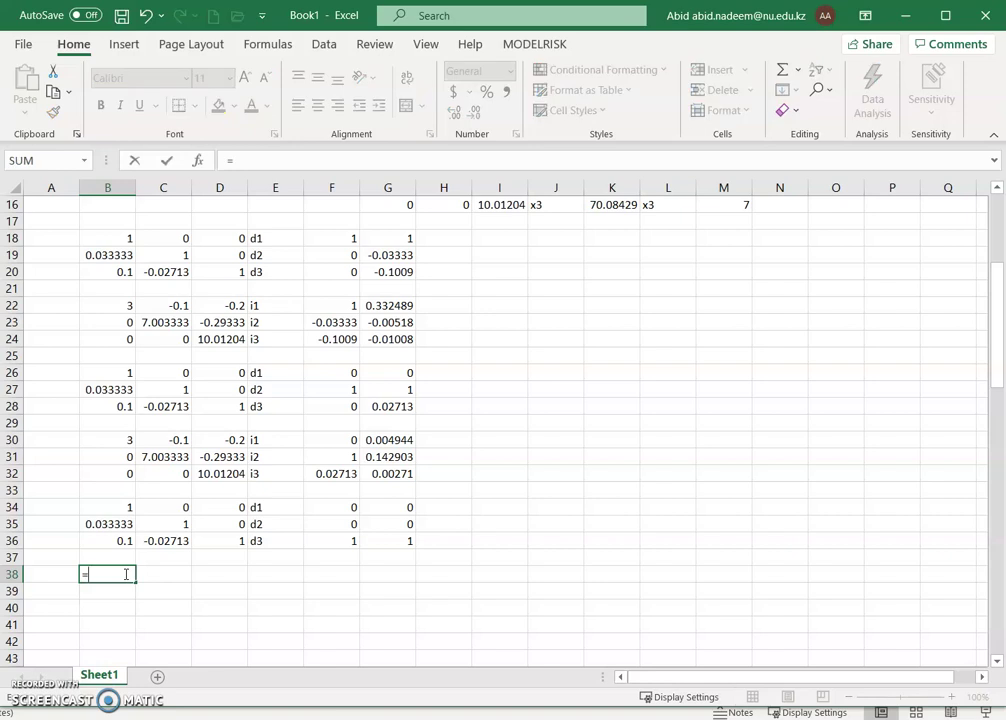
left_click(129, 438)
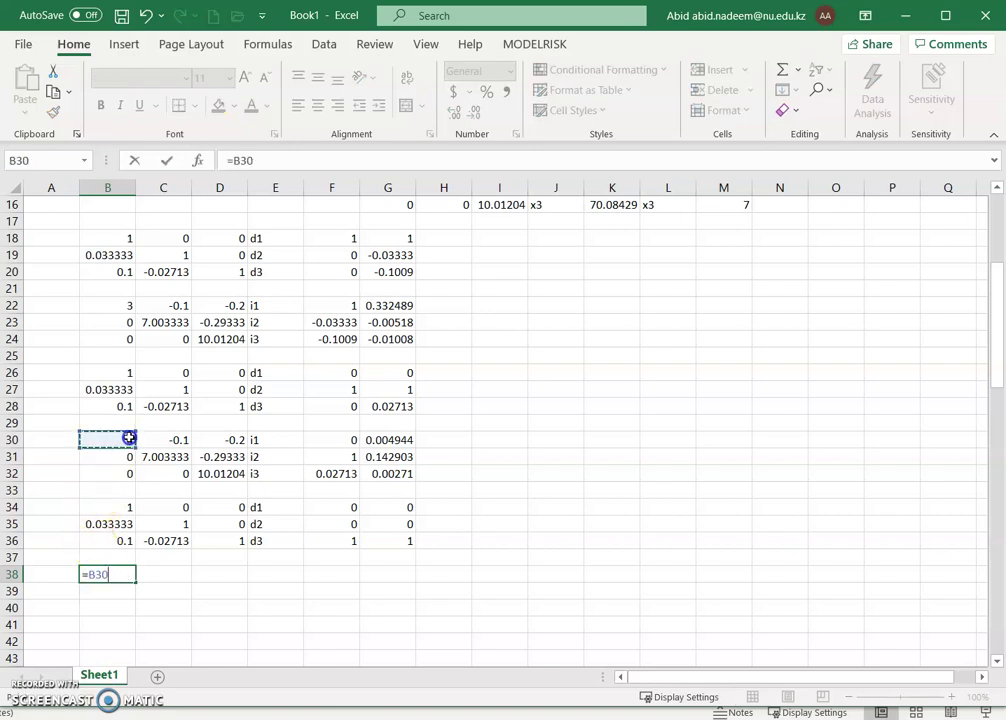
key("Return")
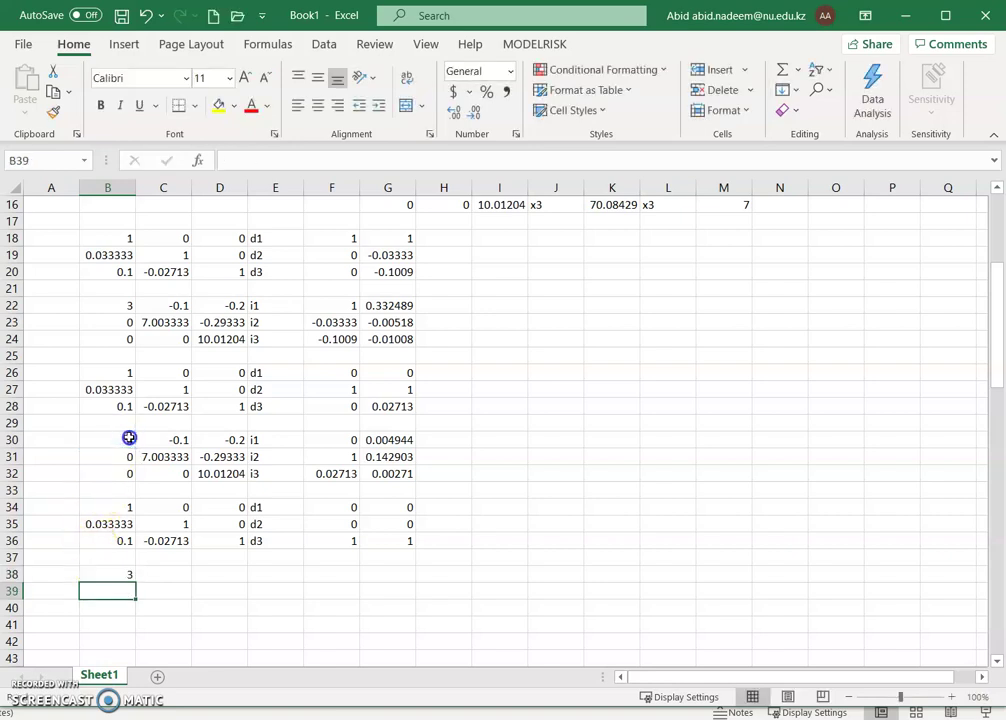
left_click(127, 575)
left_click_drag(136, 582, 245, 615)
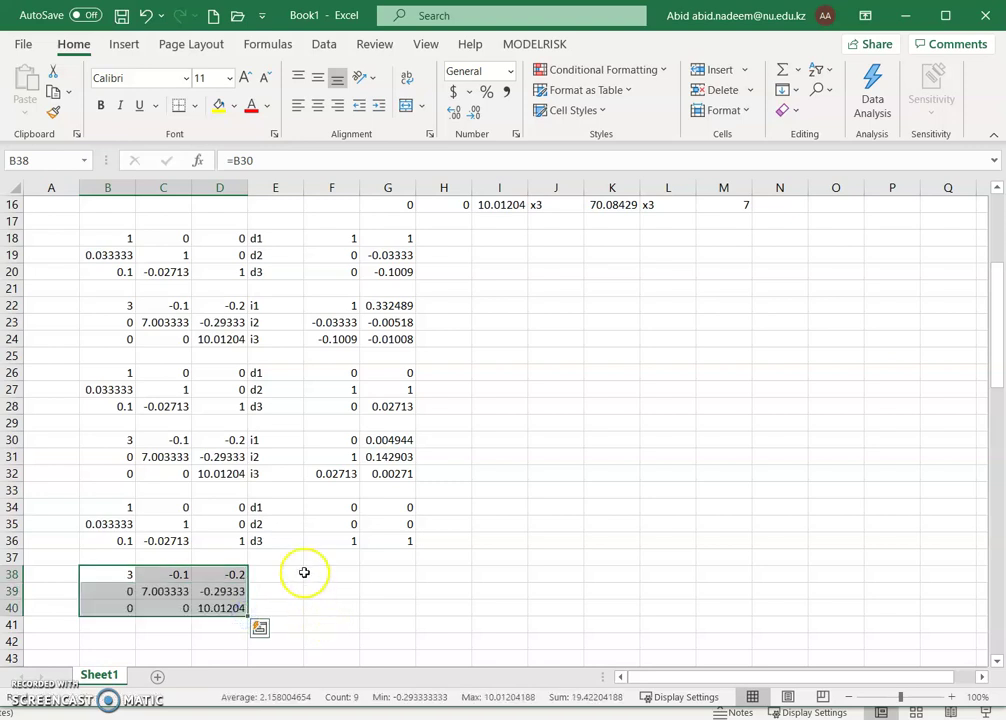
- Copy the i1 to i3 labels, right-hand side and back substitution formulas from E30:G32 to E38, and check the formula in G38
left_click_drag(267, 440, 367, 467)
right_click(340, 465)
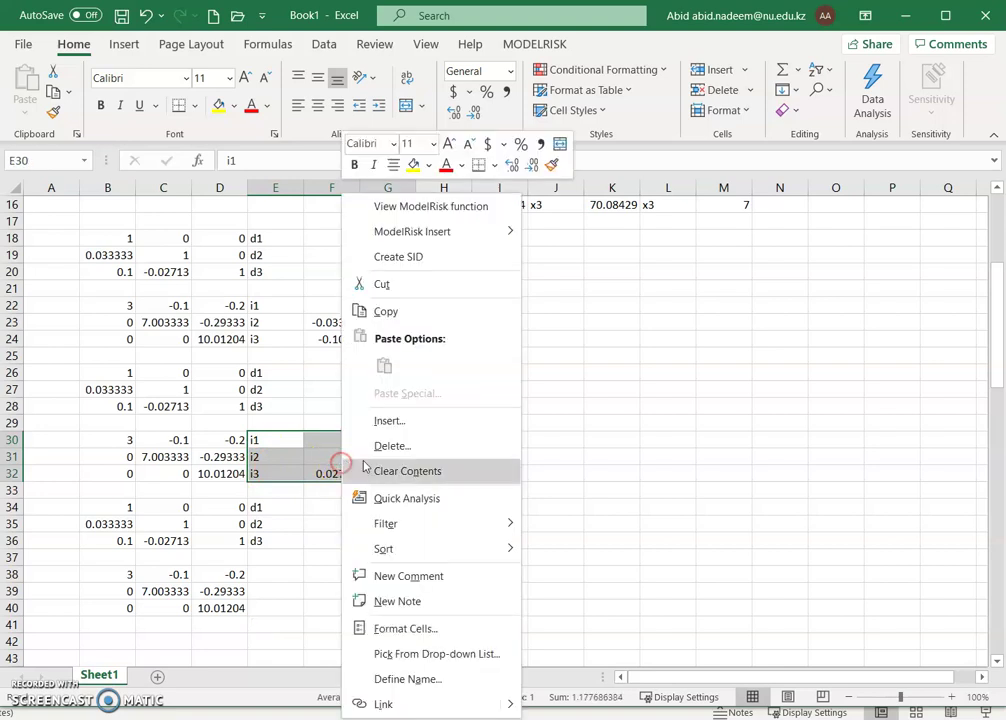
left_click(386, 310)
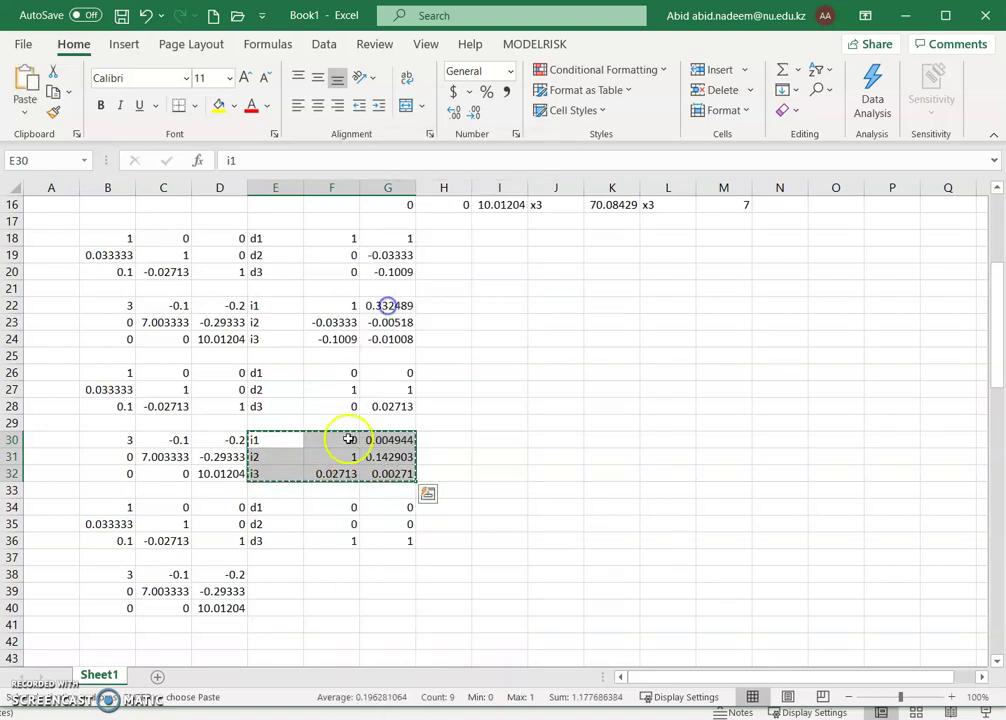
left_click(285, 578)
right_click(286, 580)
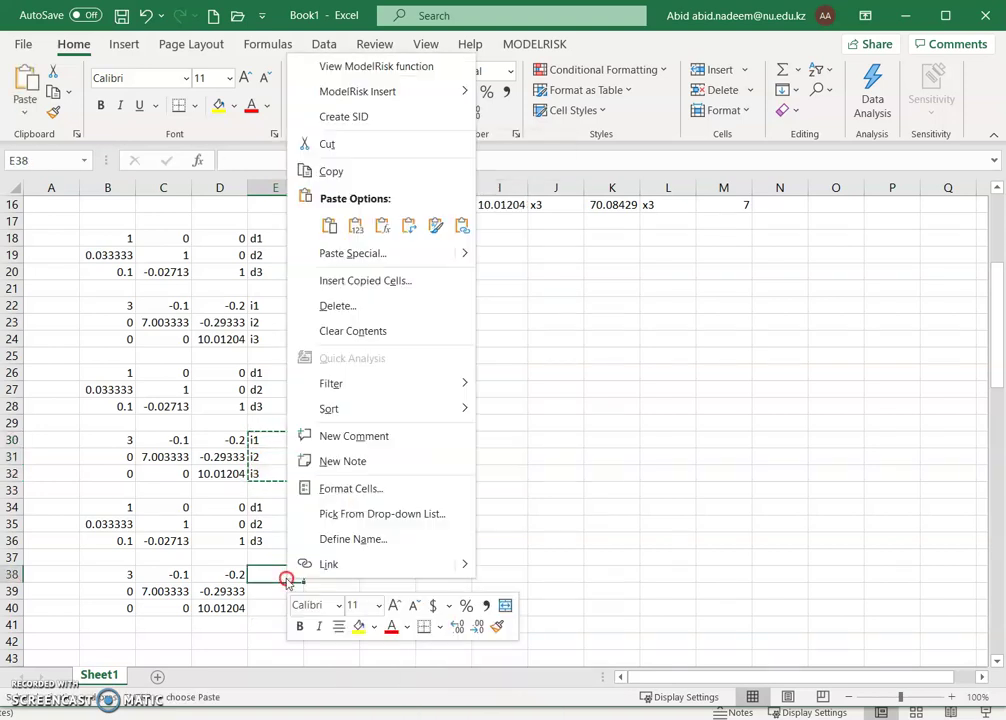
left_click(330, 227)
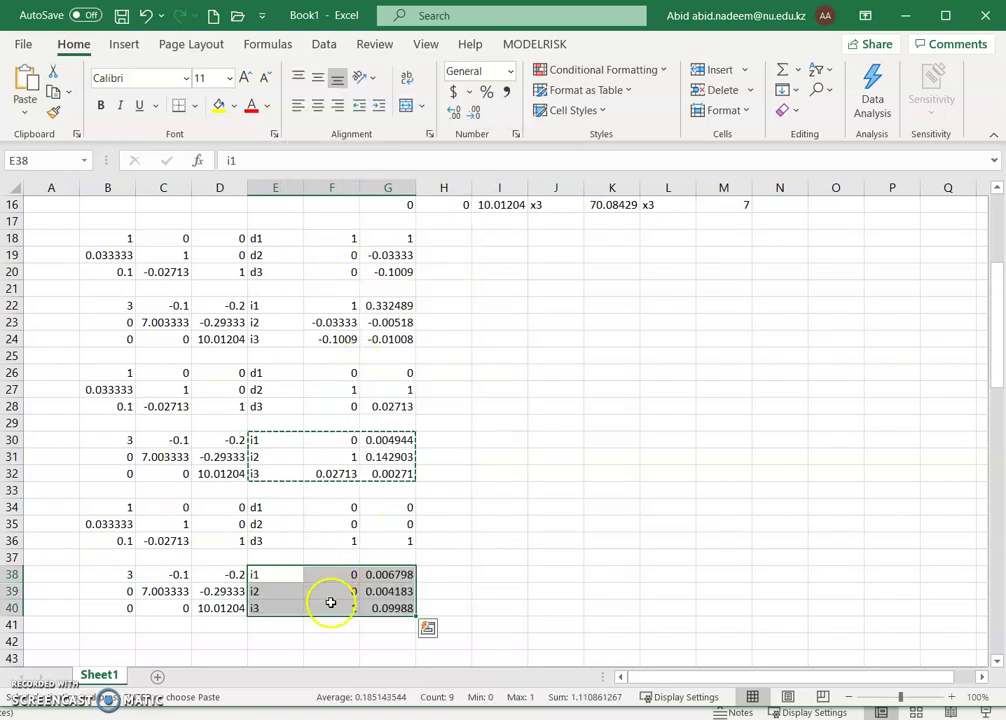
left_click(405, 577)
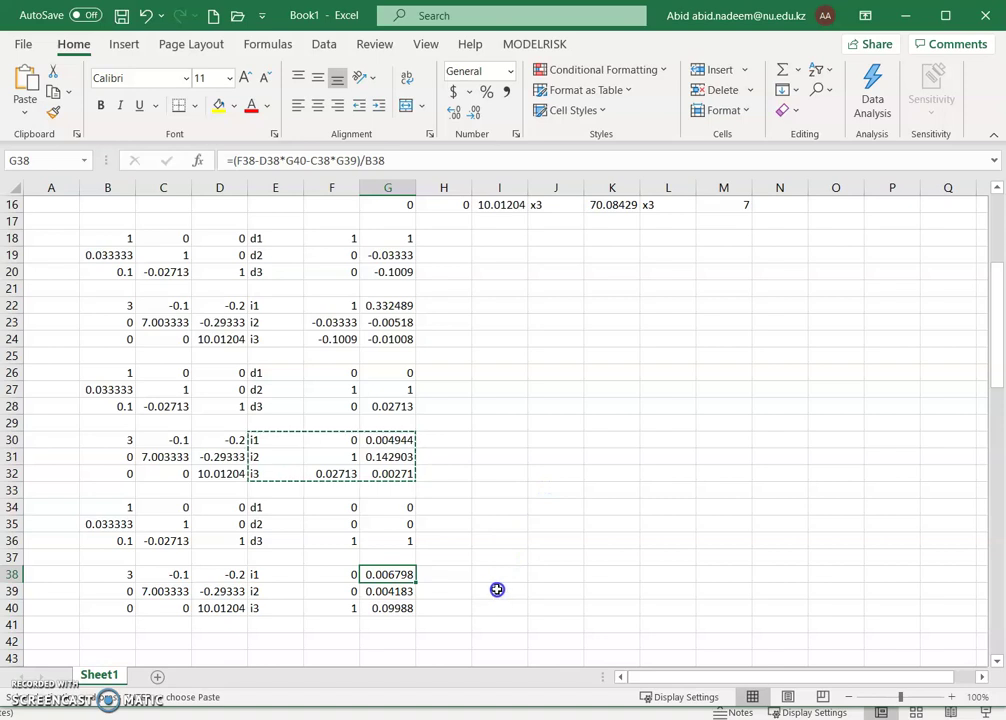
- Label the inverse matrix I in H39 and build its first column in I38:I40 by filling =G22 down from I38
left_click(454, 591)
type("|")
key("Right")
key("Up")
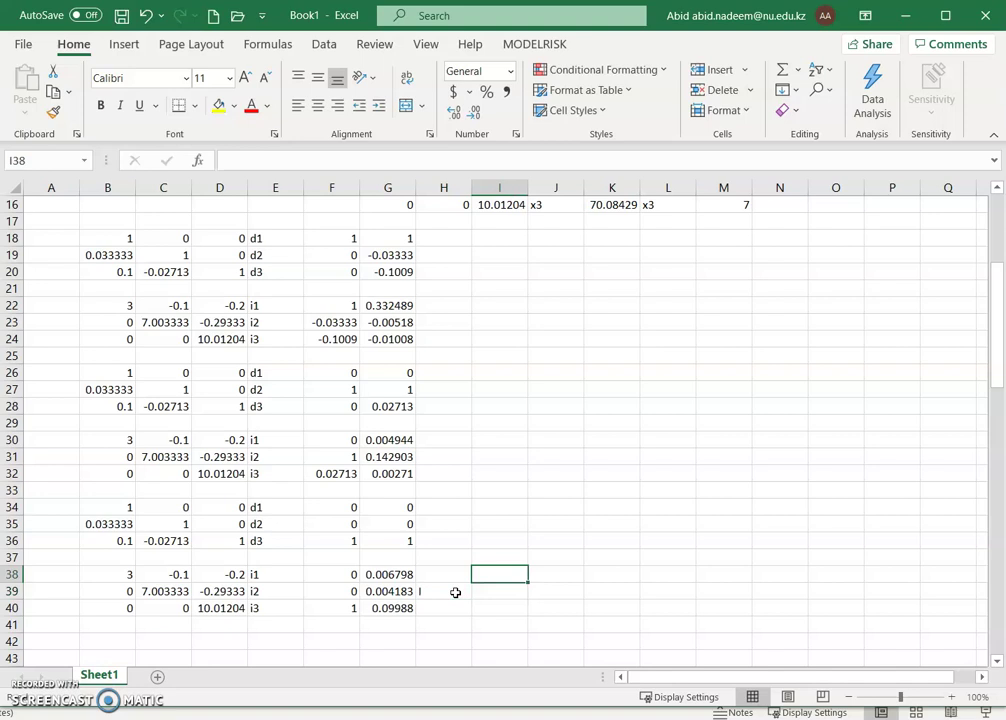
type("=")
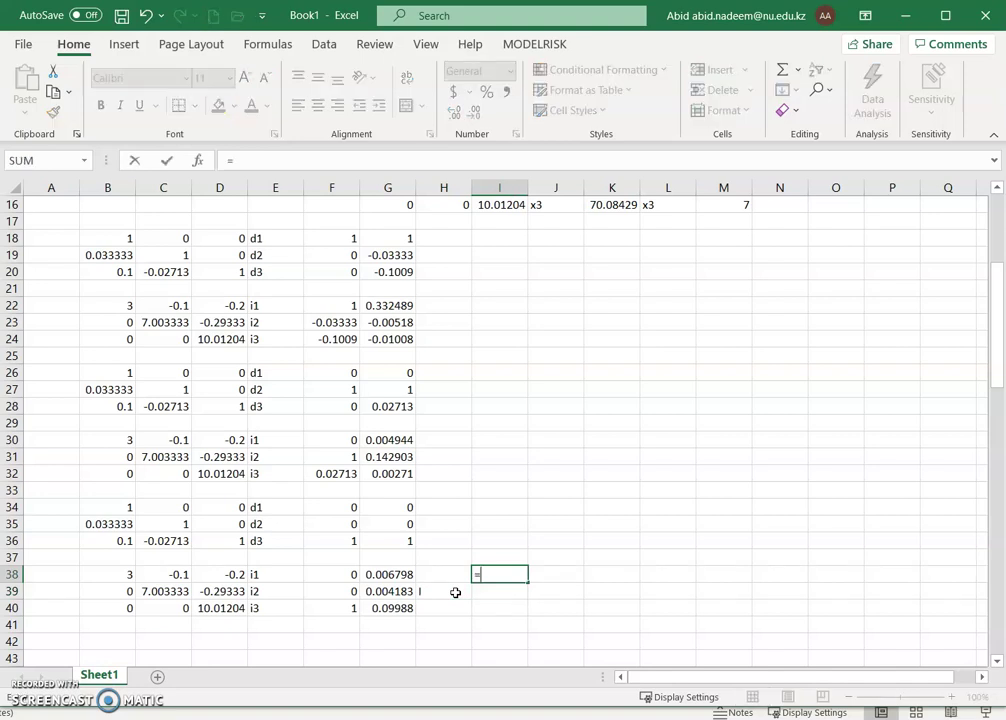
left_click(381, 308)
key("Return")
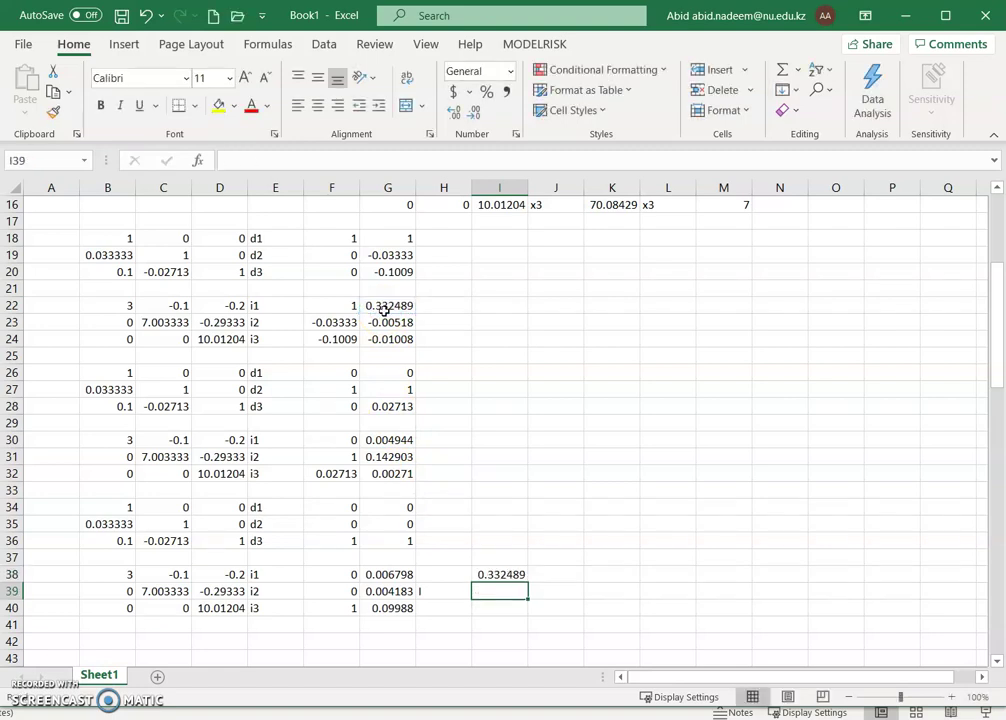
left_click(492, 577)
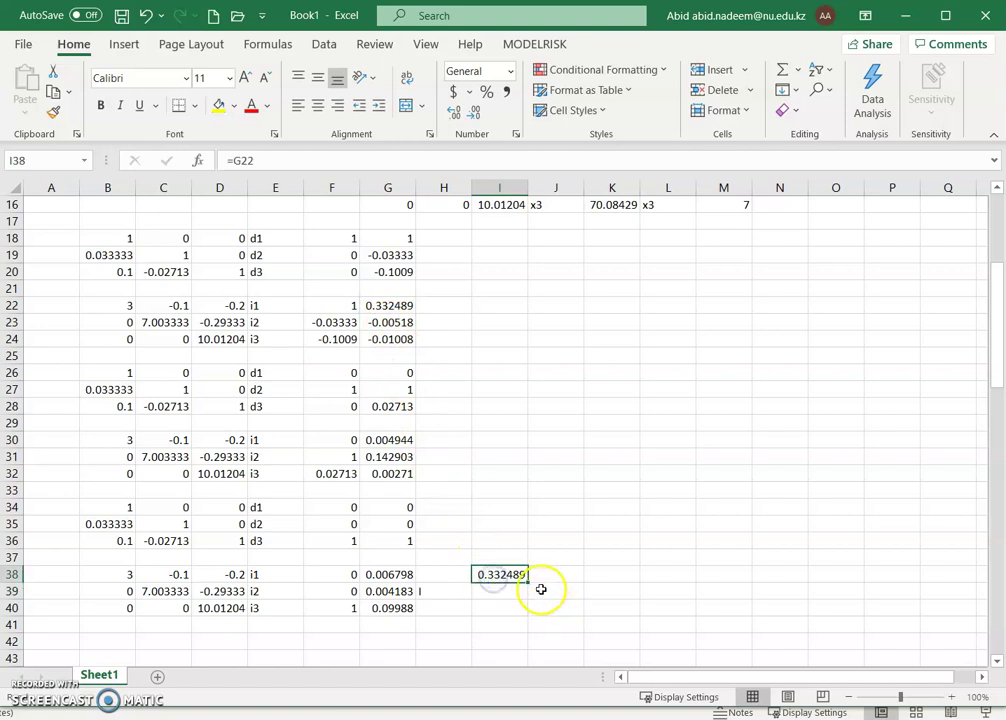
left_click_drag(528, 583, 531, 610)
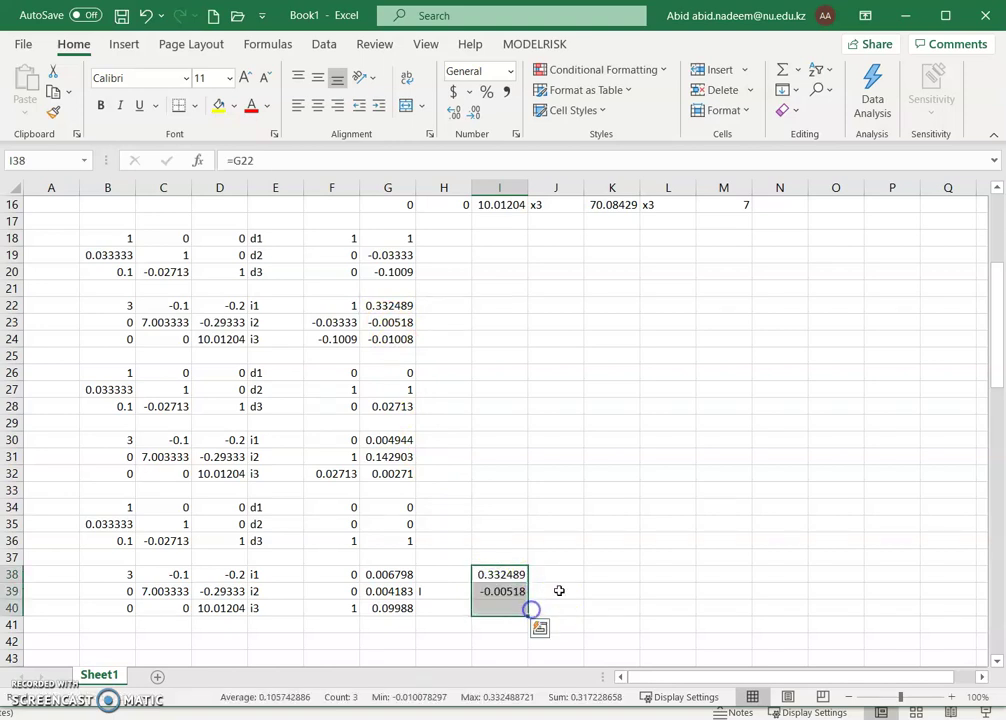
left_click(556, 575)
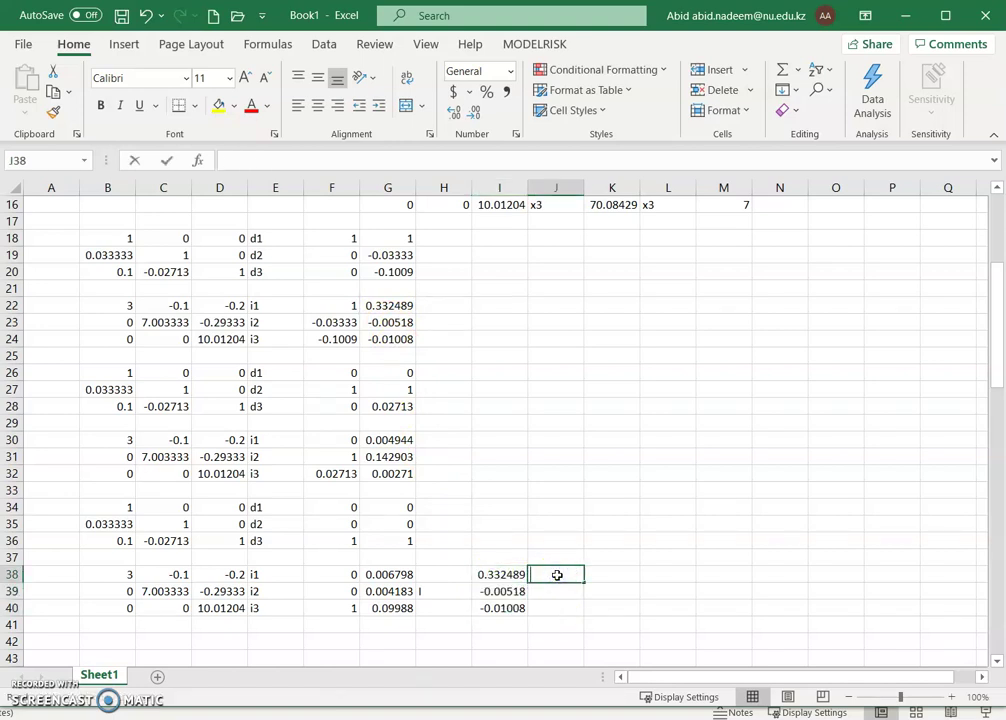
type("=")
left_click_drag(397, 440, 399, 467)
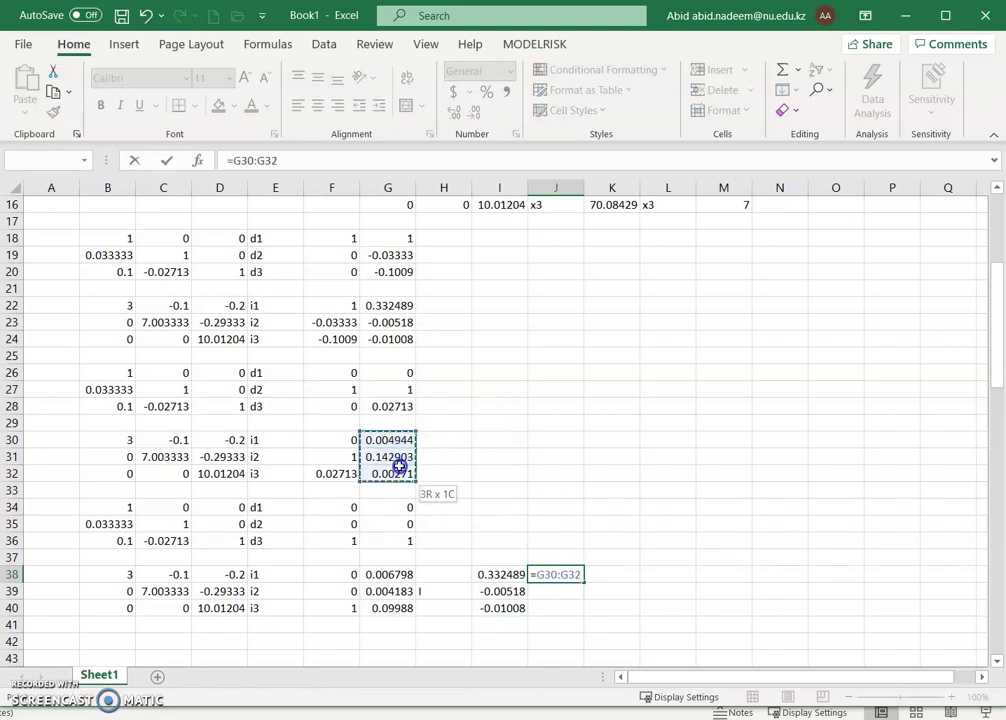
key("Escape")
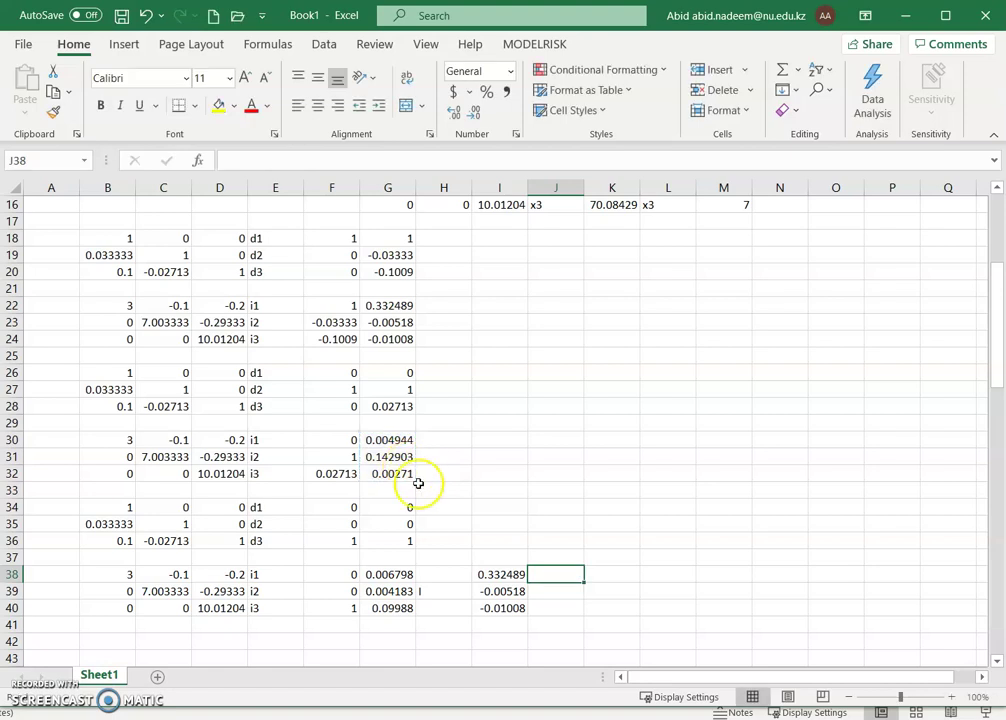
- Build the second column of the inverse in J38:J40 by entering =G30 in J38 and filling it down
type("=")
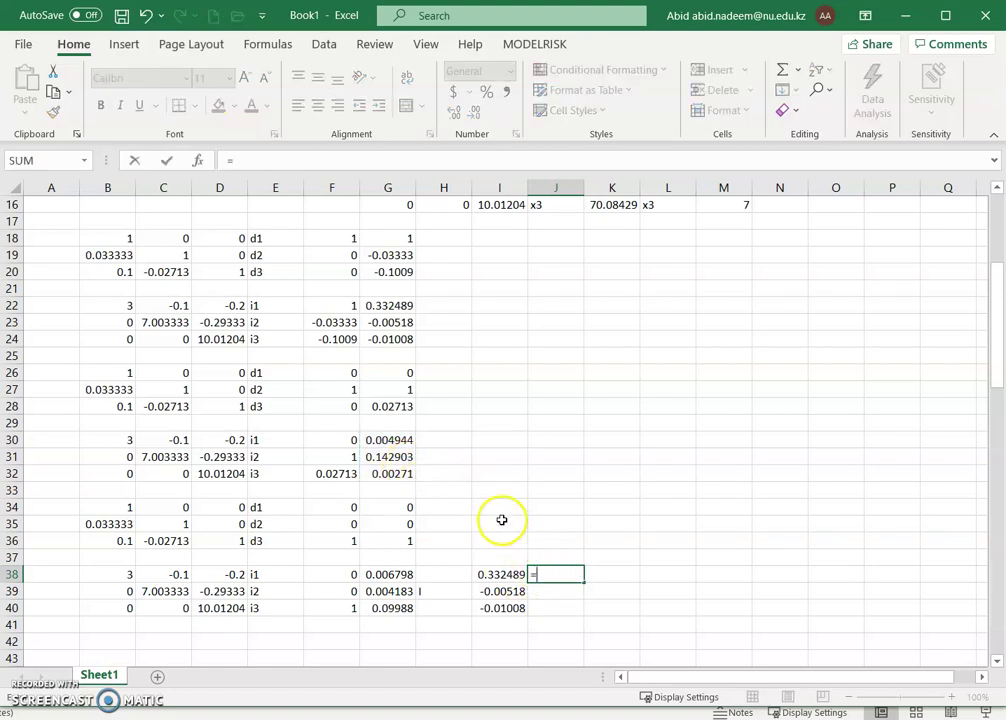
left_click(400, 440)
key("Return")
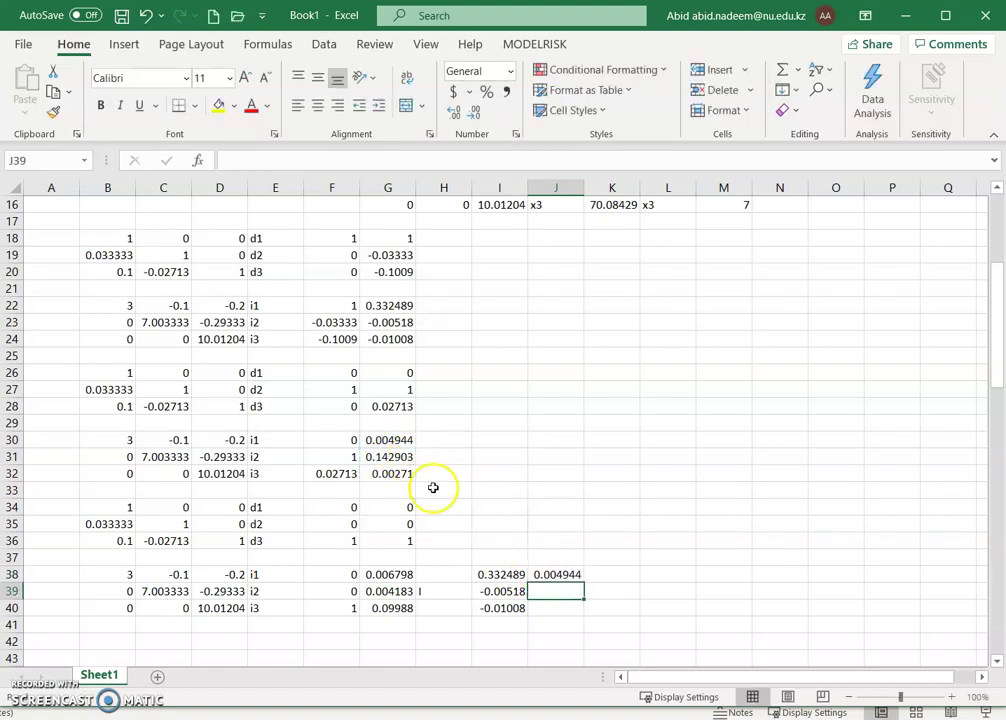
left_click(575, 579)
left_click_drag(584, 584, 582, 610)
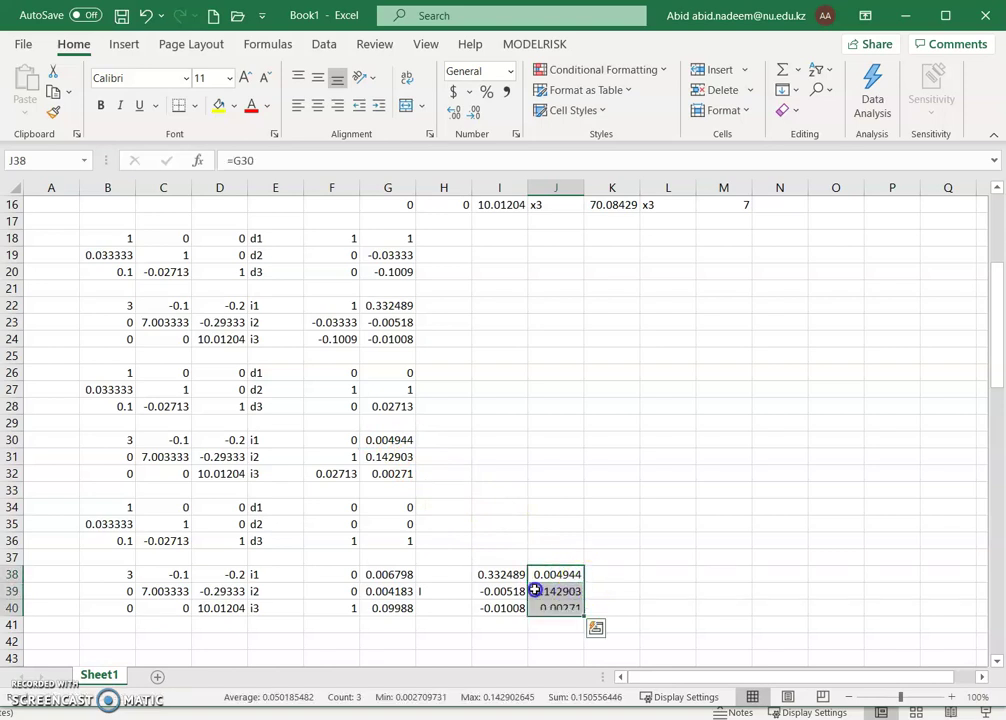
- Build the third column of the inverse in K38:K40 by entering =G38 in K38 and filling it down
left_click(603, 573)
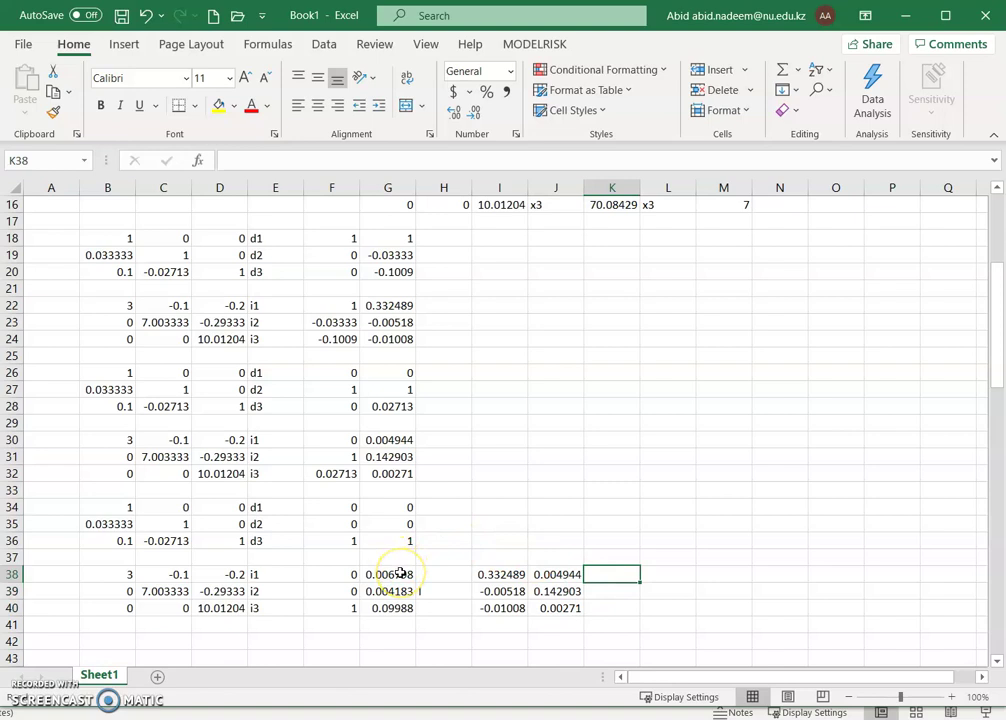
type("=")
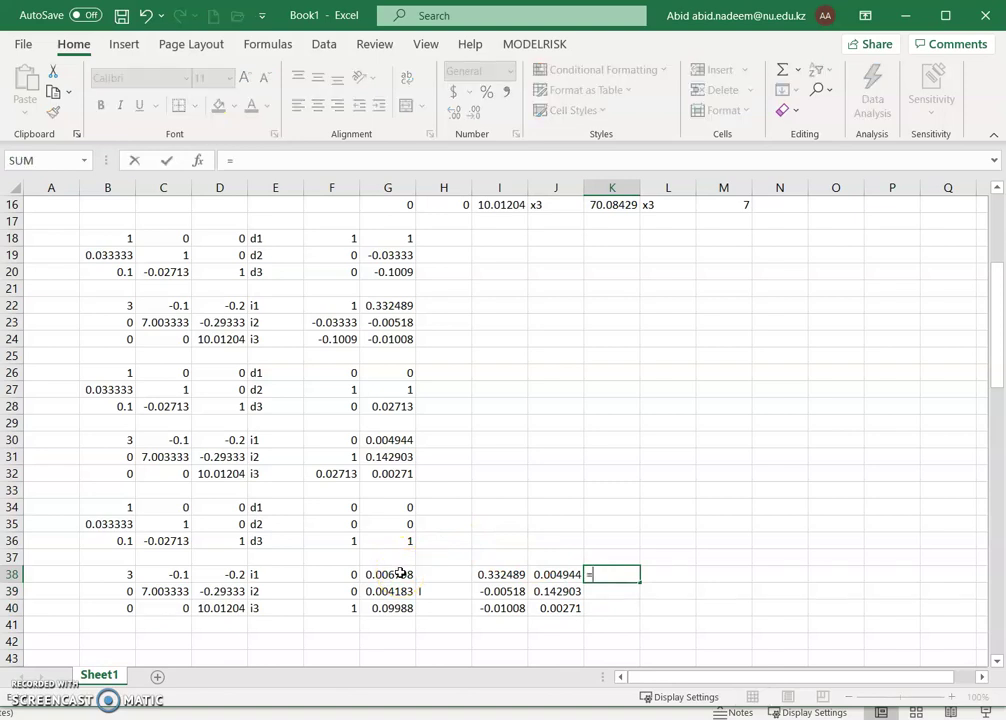
left_click(396, 575)
key("Return")
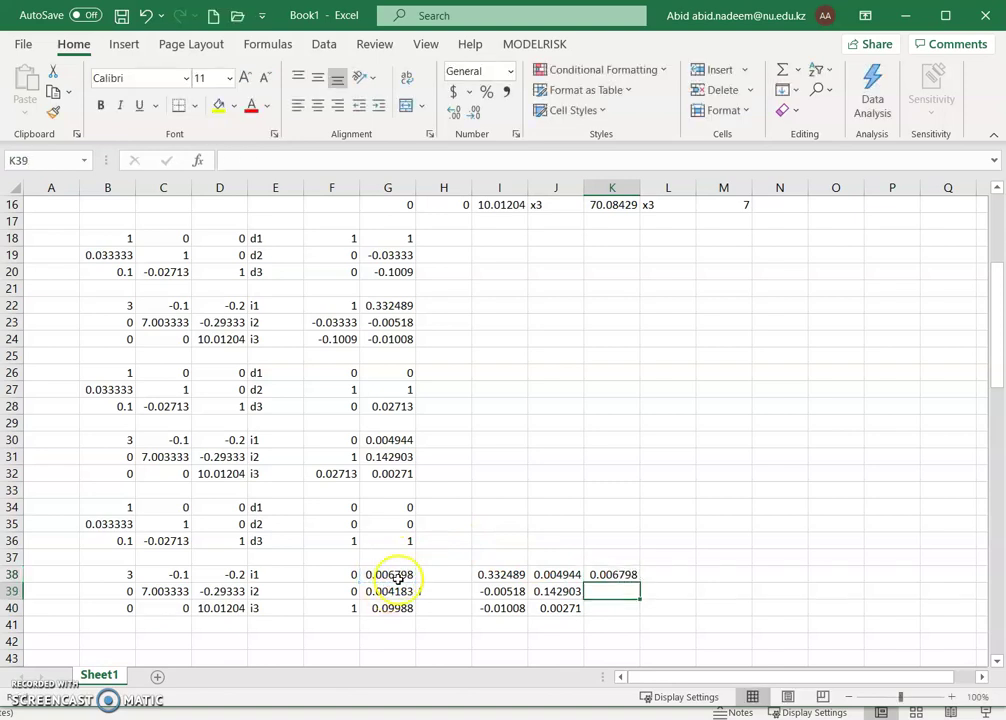
left_click(608, 574)
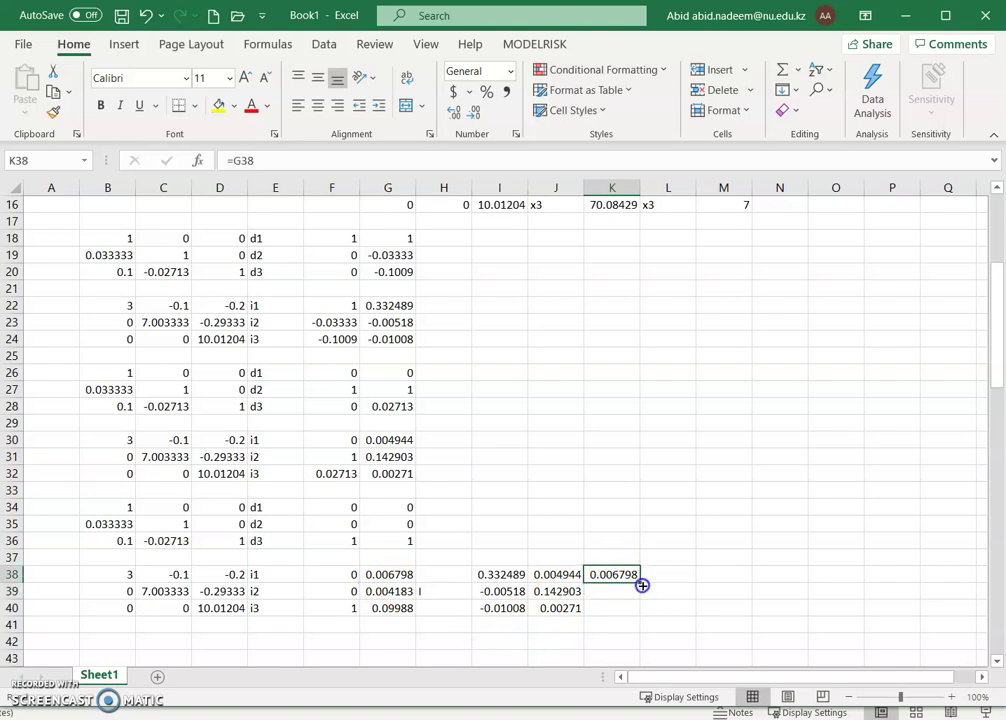
left_click_drag(641, 584, 642, 612)
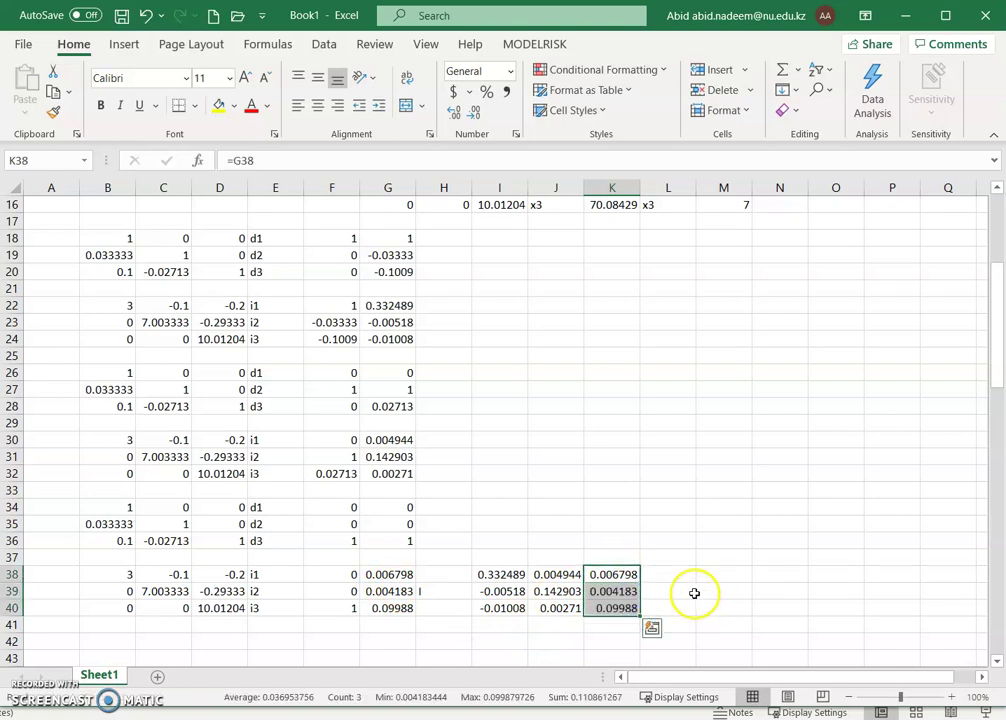
- Label the matrix beside the inverse by entering A in L39
scroll(198, 330, "up", 5)
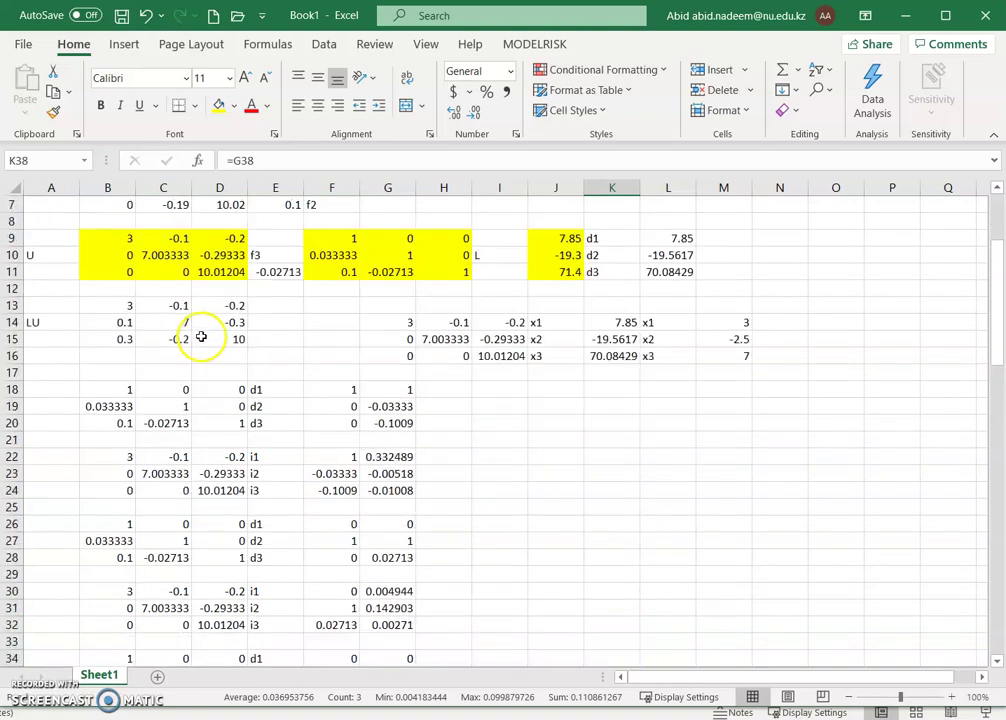
scroll(233, 287, "down", 6)
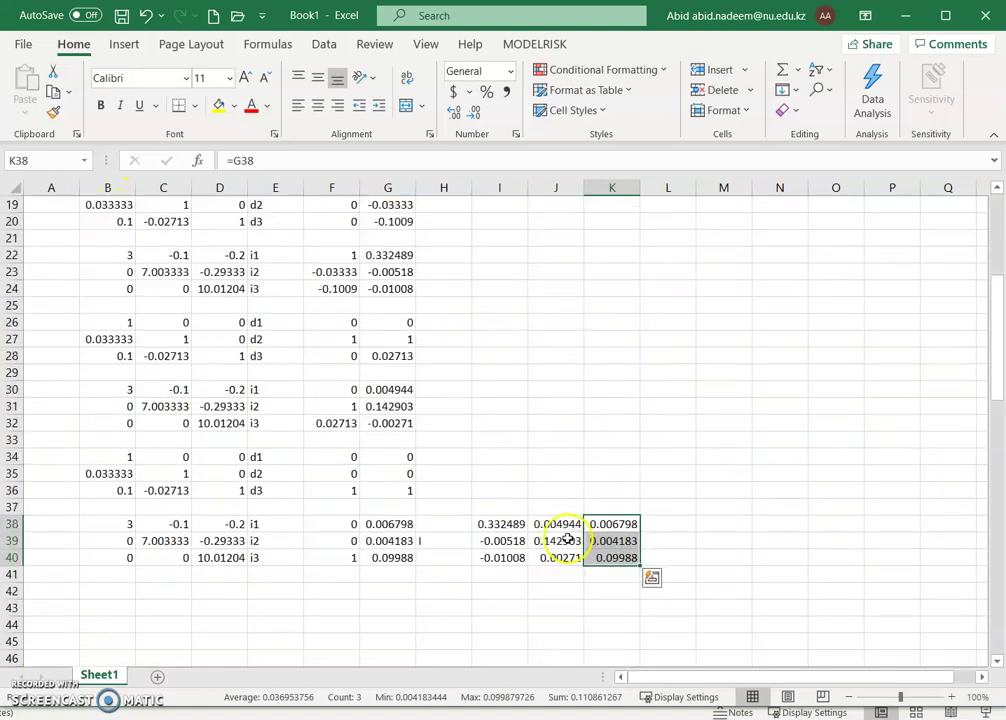
left_click(683, 541)
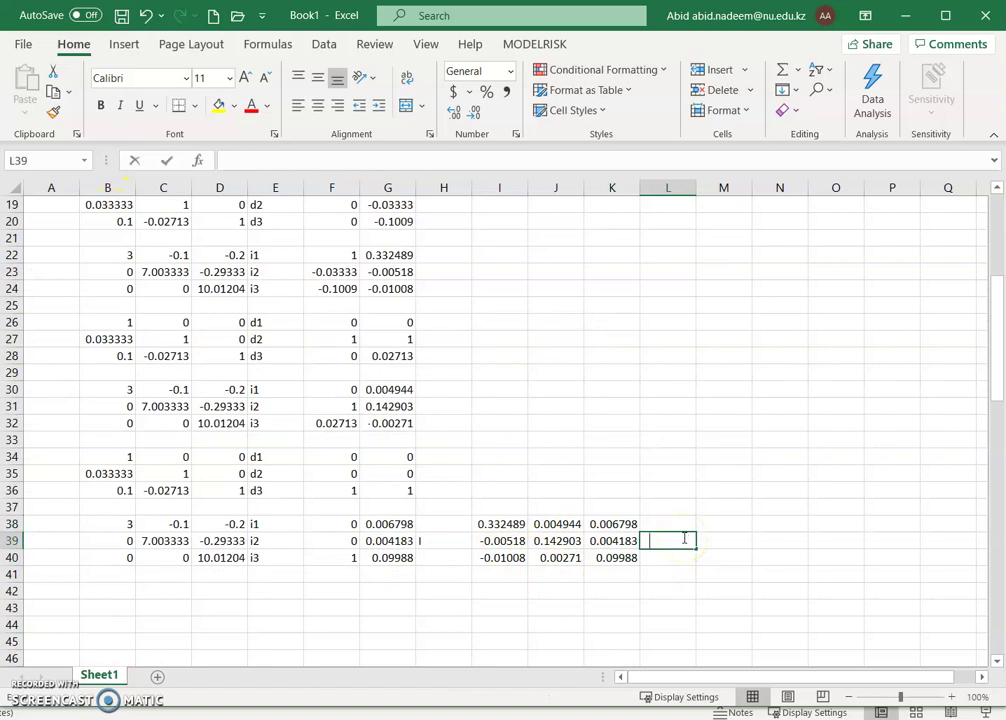
type("A")
key("Return")
- Rename the inverse matrix label in H39 to Ainv
key("Up")
key("Left")
key("Left")
key("Left")
key("Left")
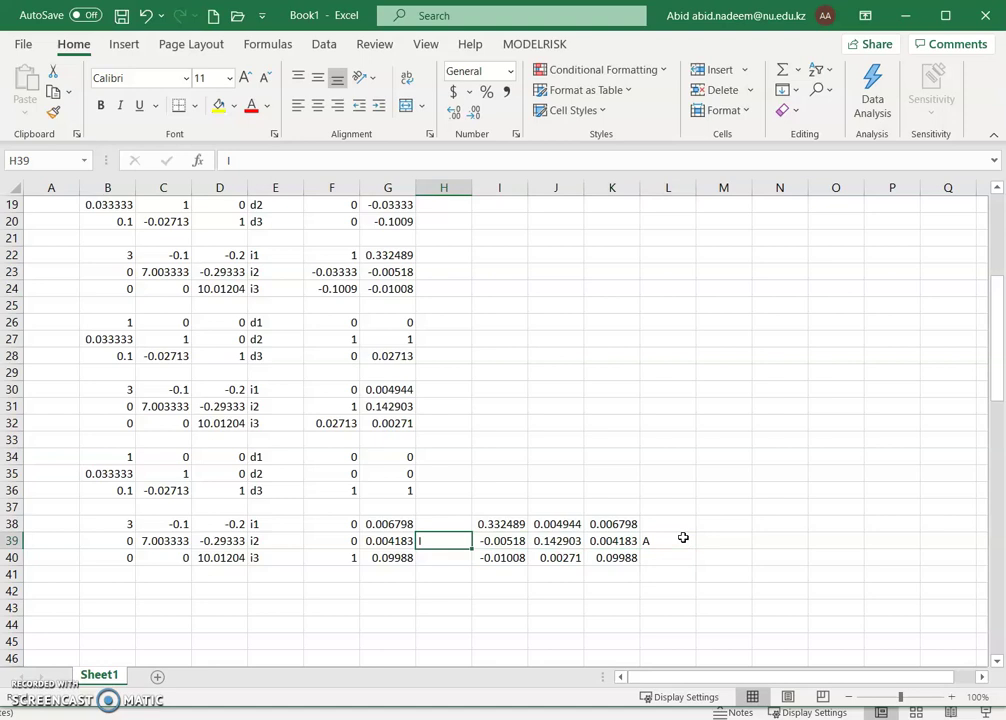
type("Ain")
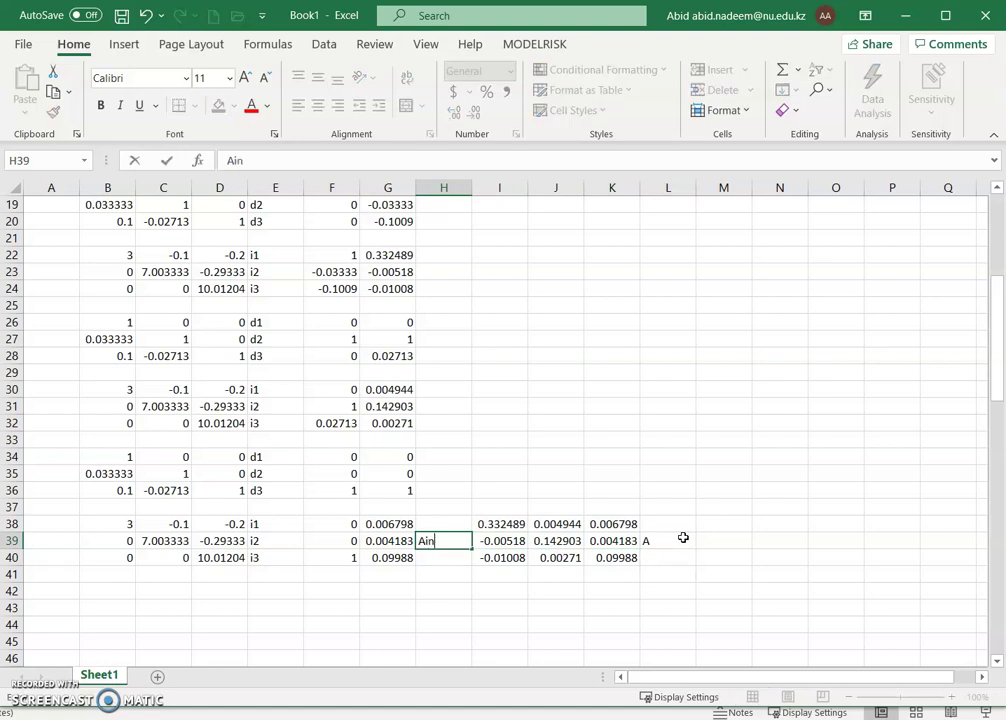
type("v")
key("Return")
- Reference the first element of the original matrix A by entering =B1 in M38
key("Up")
key("Right")
key("Right")
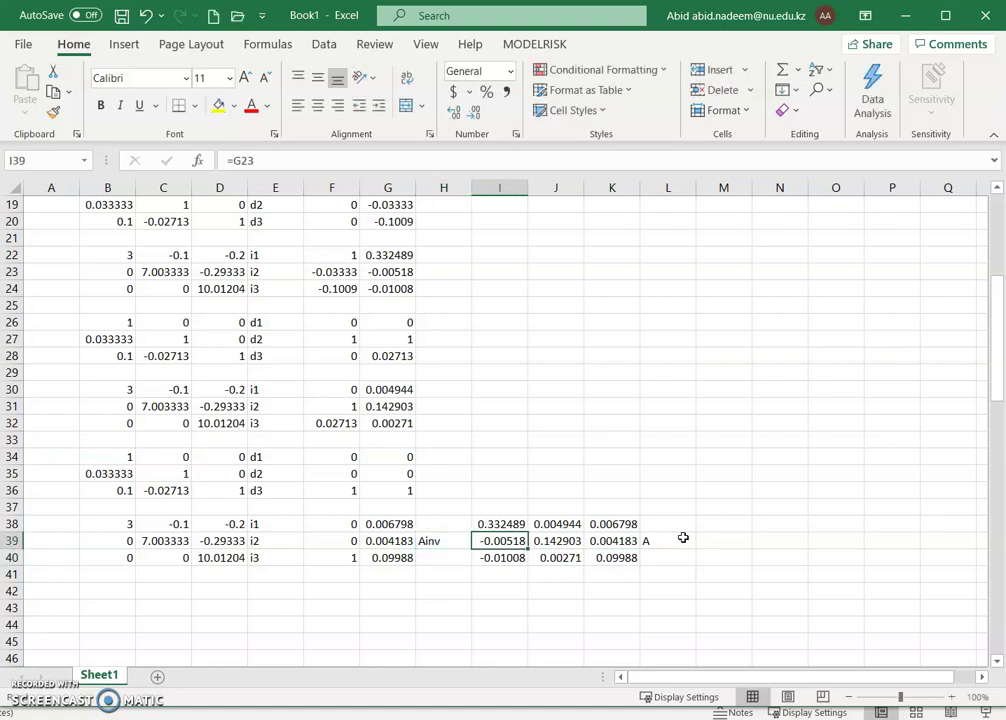
key("Right")
key("Right")
key("Right")
key("Up")
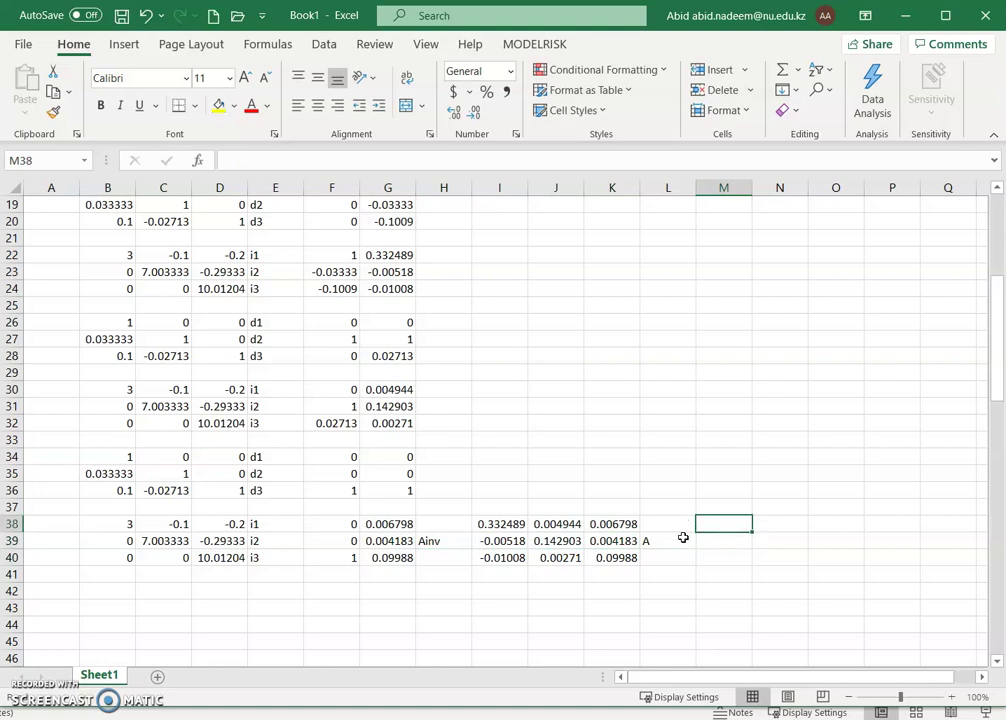
type("=")
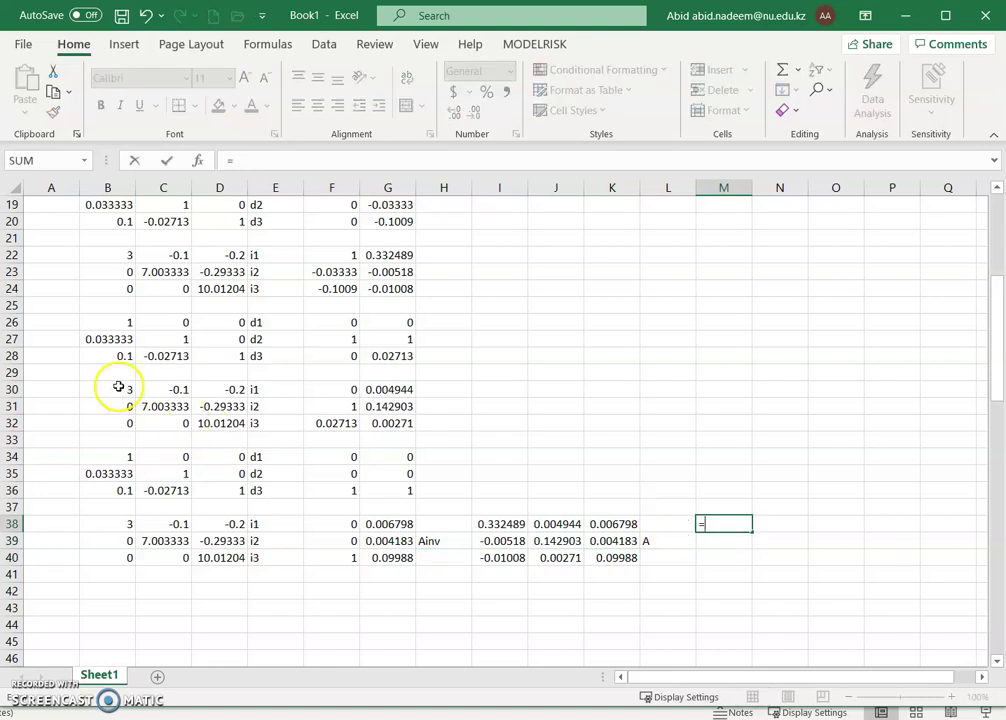
scroll(112, 395, "up", 6)
left_click(108, 205)
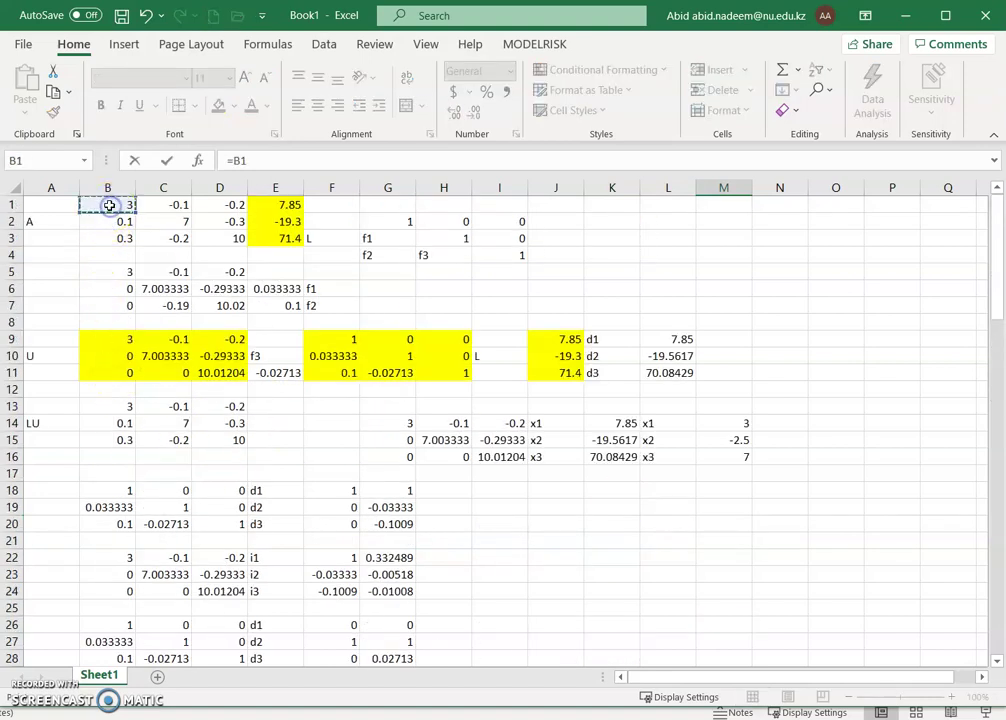
key("Return")
scroll(150, 250, "down", 5)
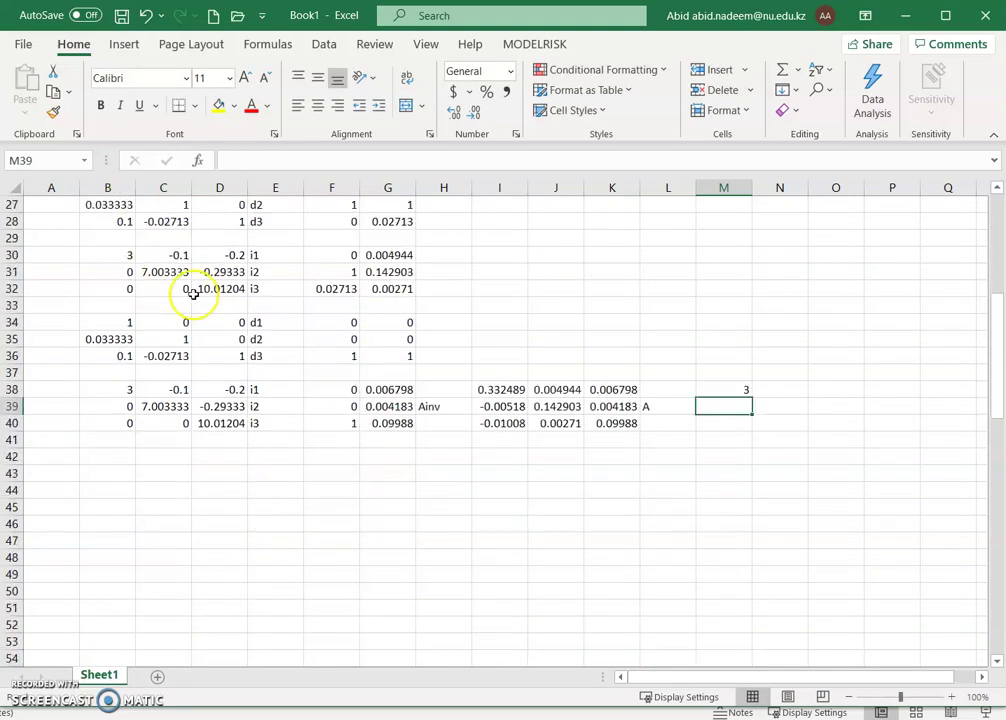
- Fill the M38 reference across and down through M38:O40 to reproduce the full matrix A
left_click(733, 389)
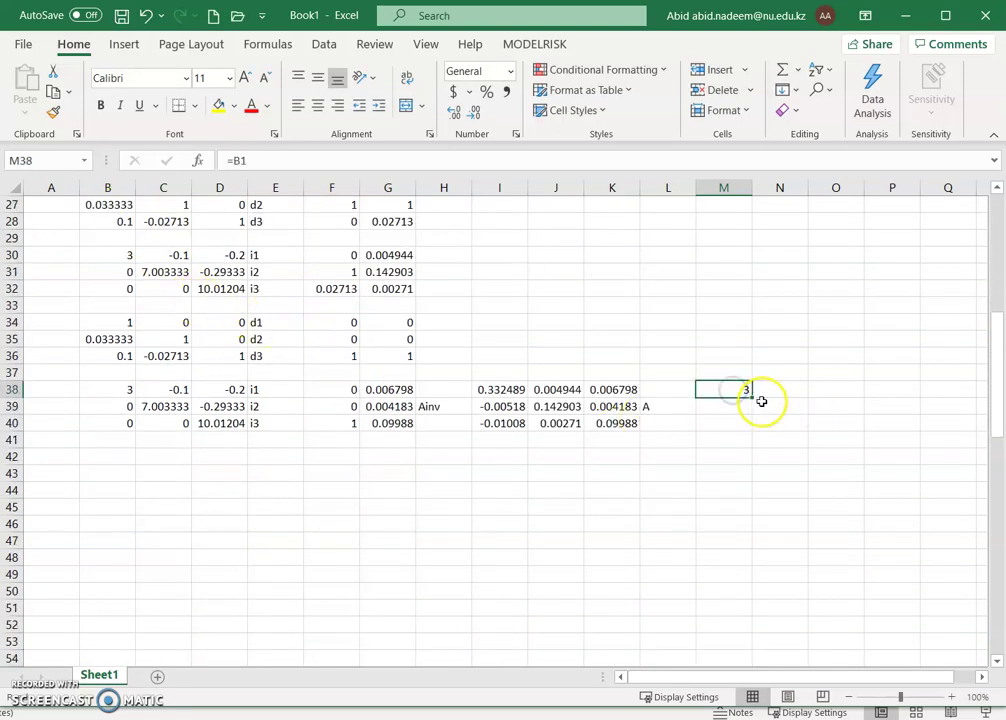
left_click_drag(755, 399, 866, 426)
left_click_drag(738, 389, 865, 426)
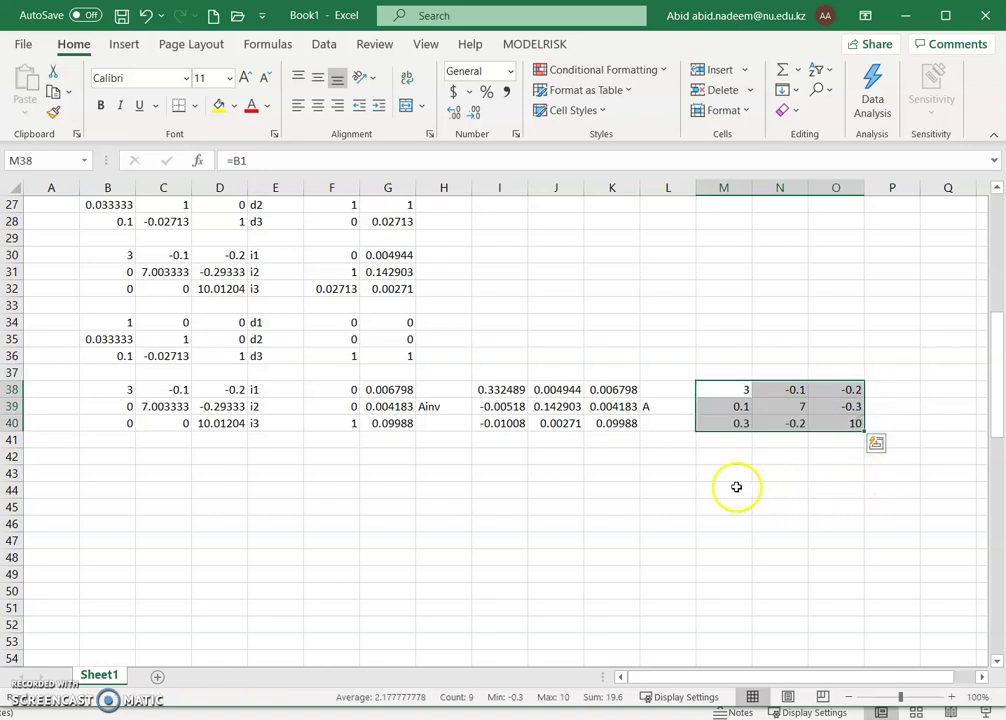
- Multiply A by its inverse in I42:K44 with the array formula =MMULT(M38:O40,I38:K40)
left_click(456, 460)
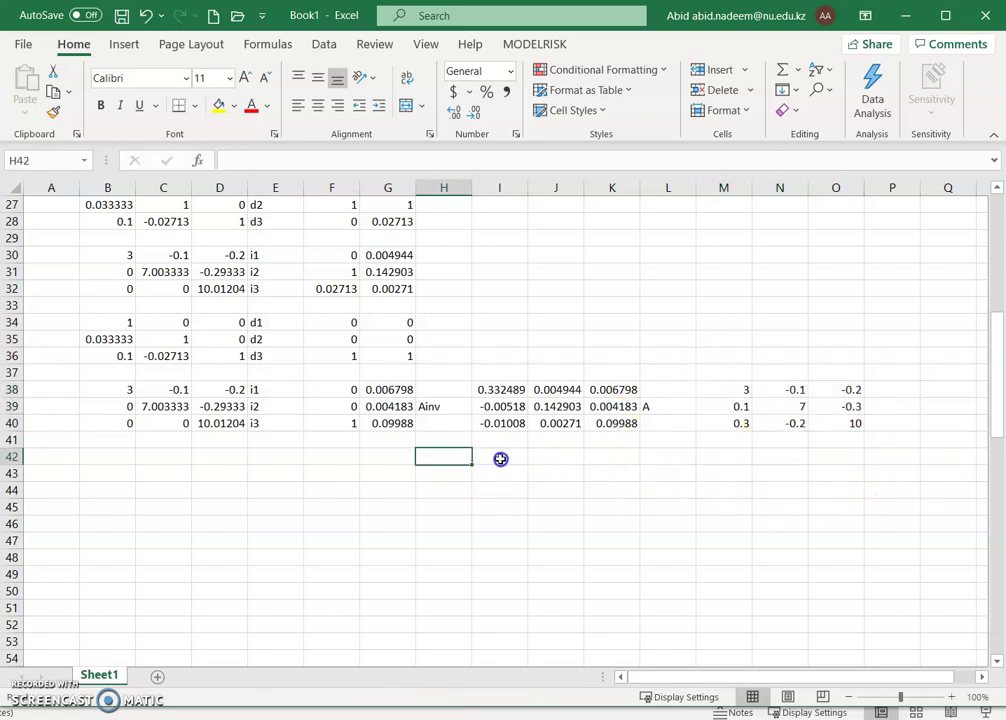
left_click_drag(491, 456, 600, 497)
type("=")
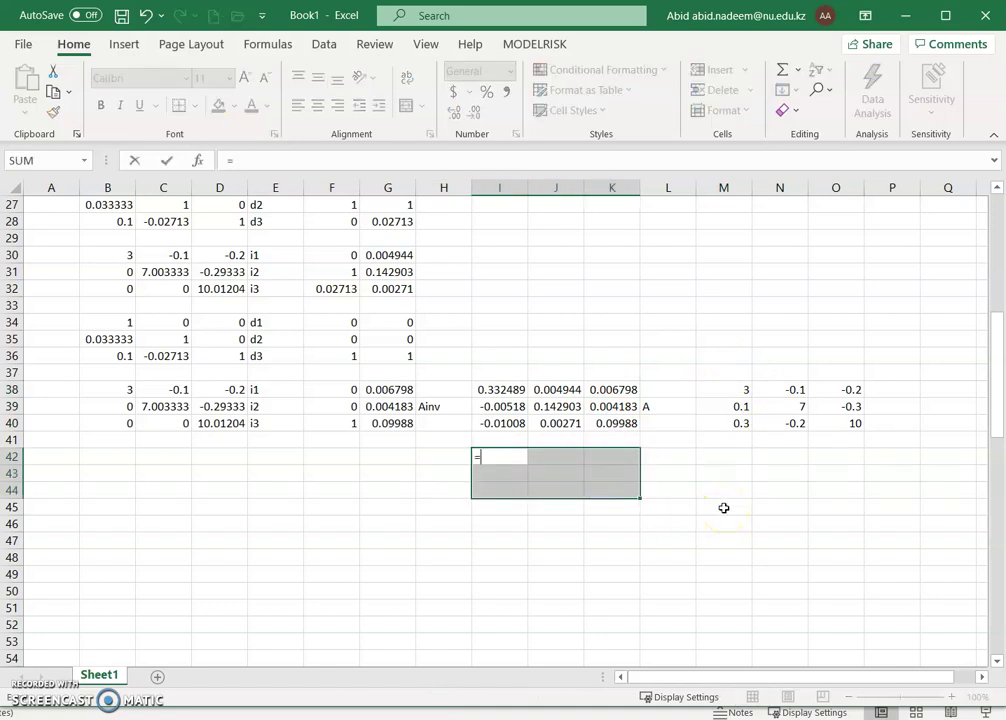
type("mmul")
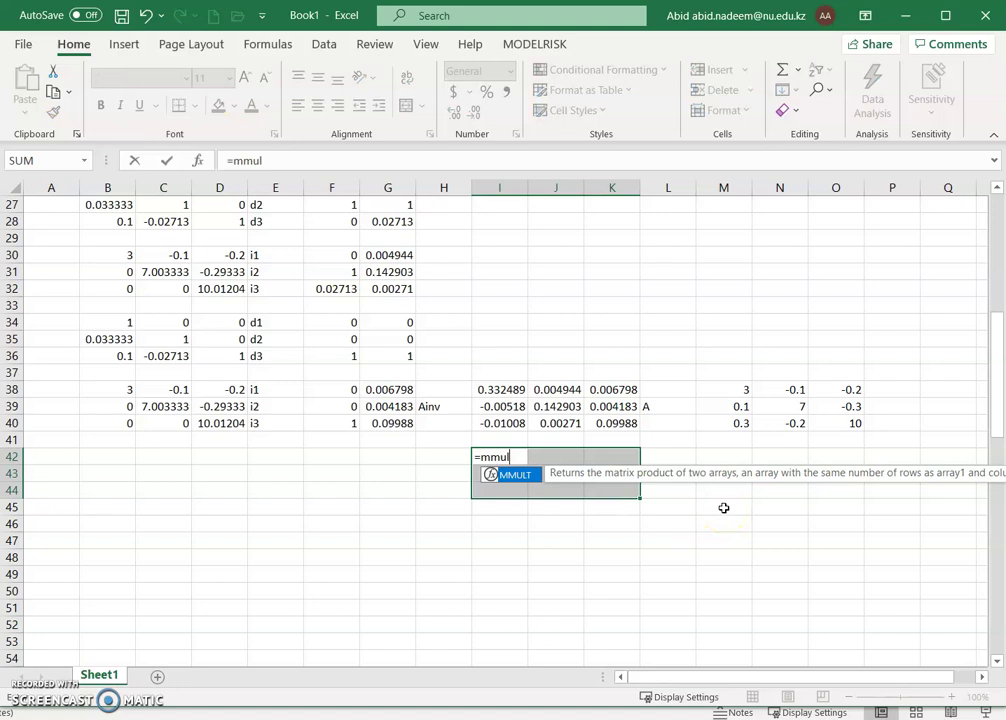
type("t(")
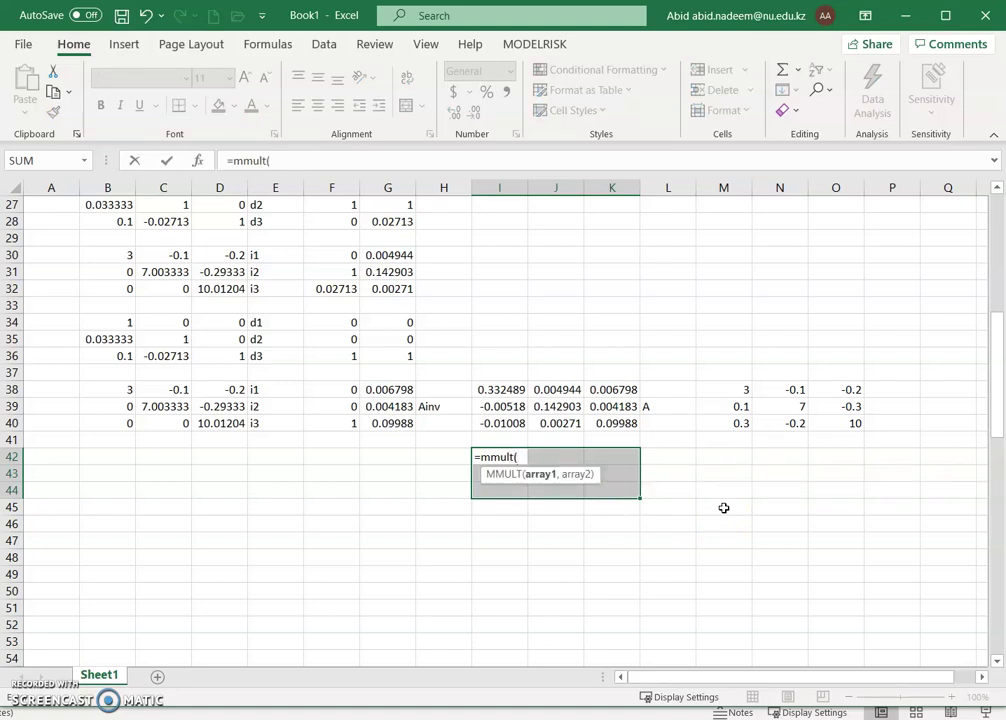
left_click_drag(721, 389, 820, 420)
type(",")
left_click_drag(500, 394, 595, 424)
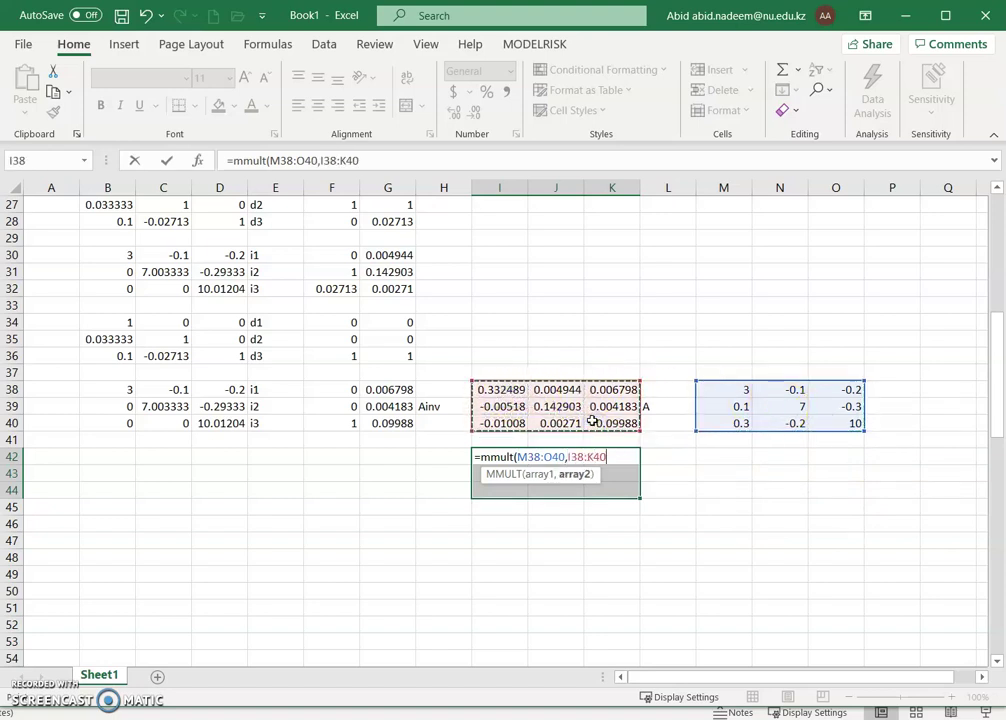
type(")")
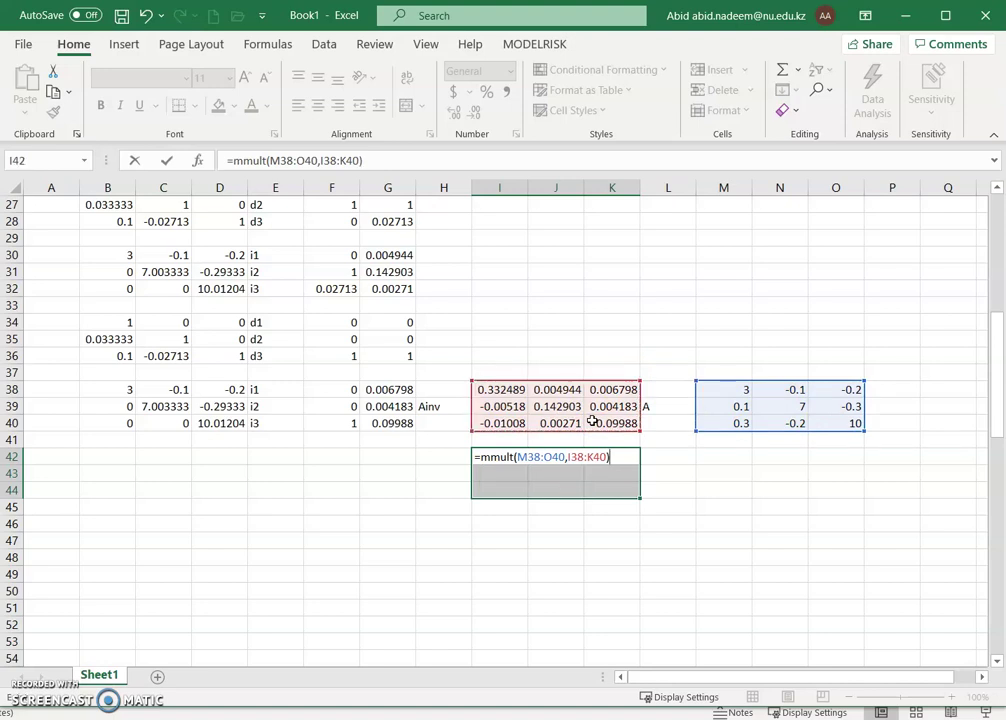
key("ctrl+shift+Return")
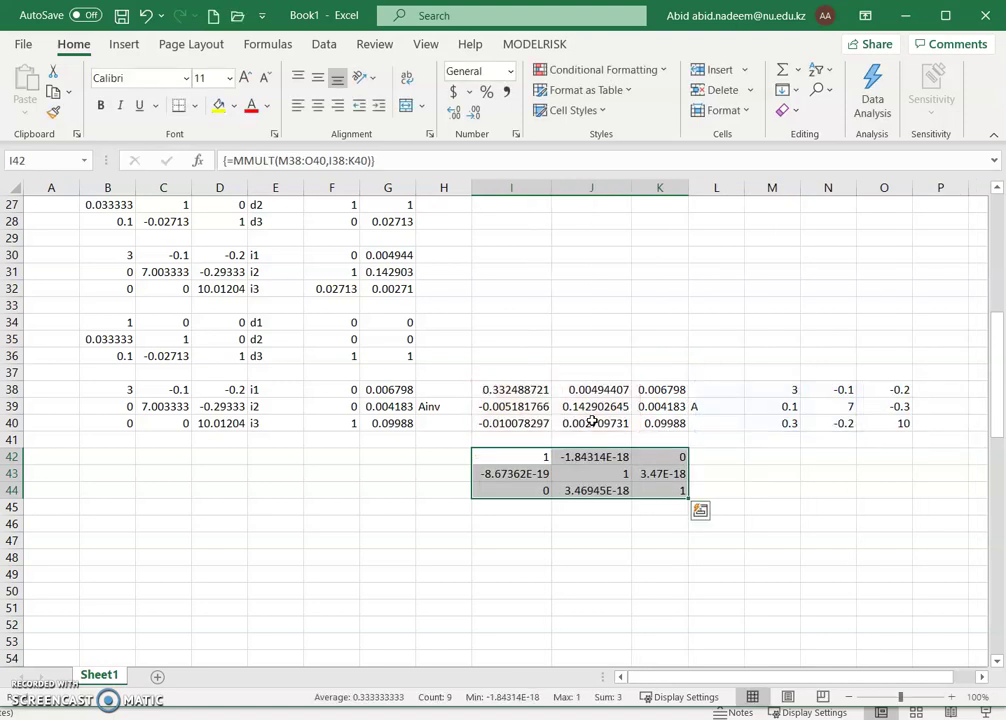
- Examine the elements of the product matrix in I42:K44 to check it against the identity matrix
left_click(505, 455)
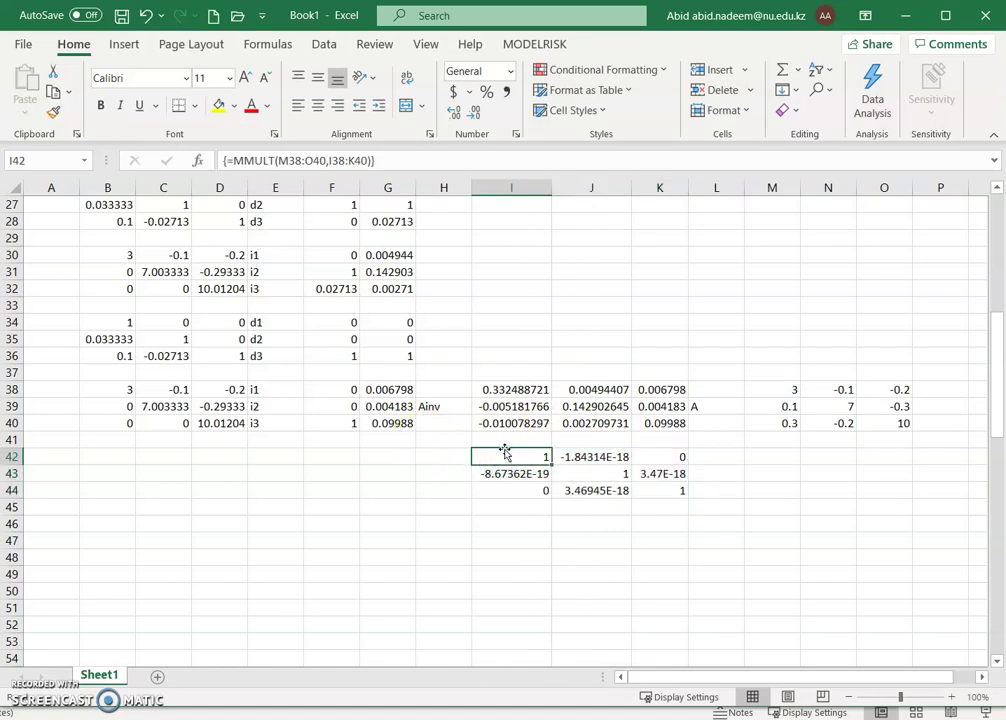
key("Right")
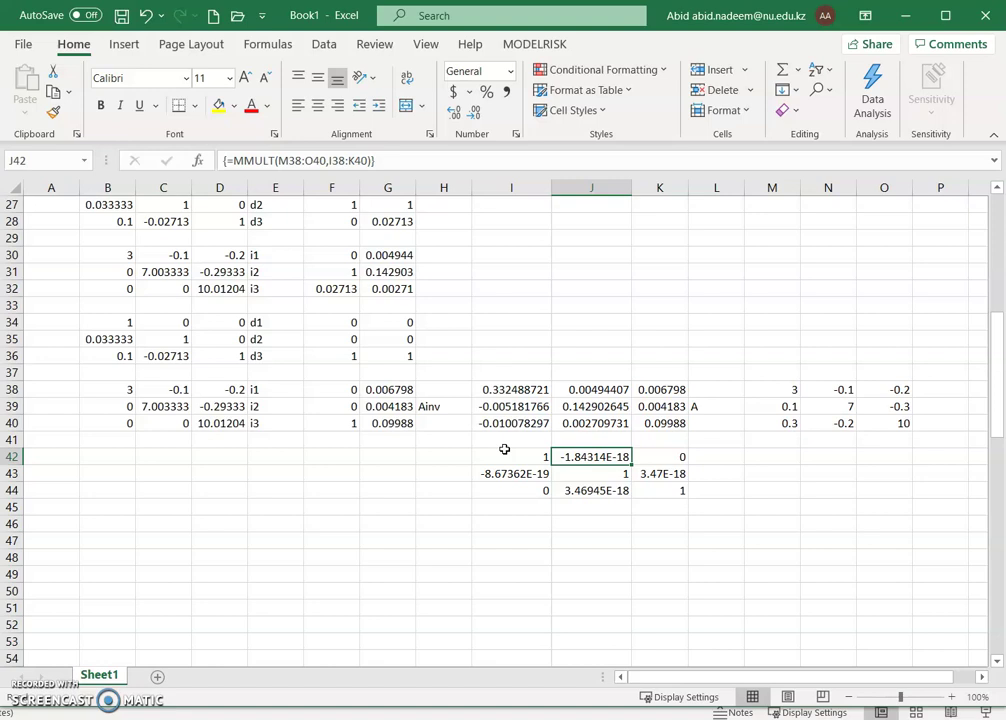
key("Right")
key("Down")
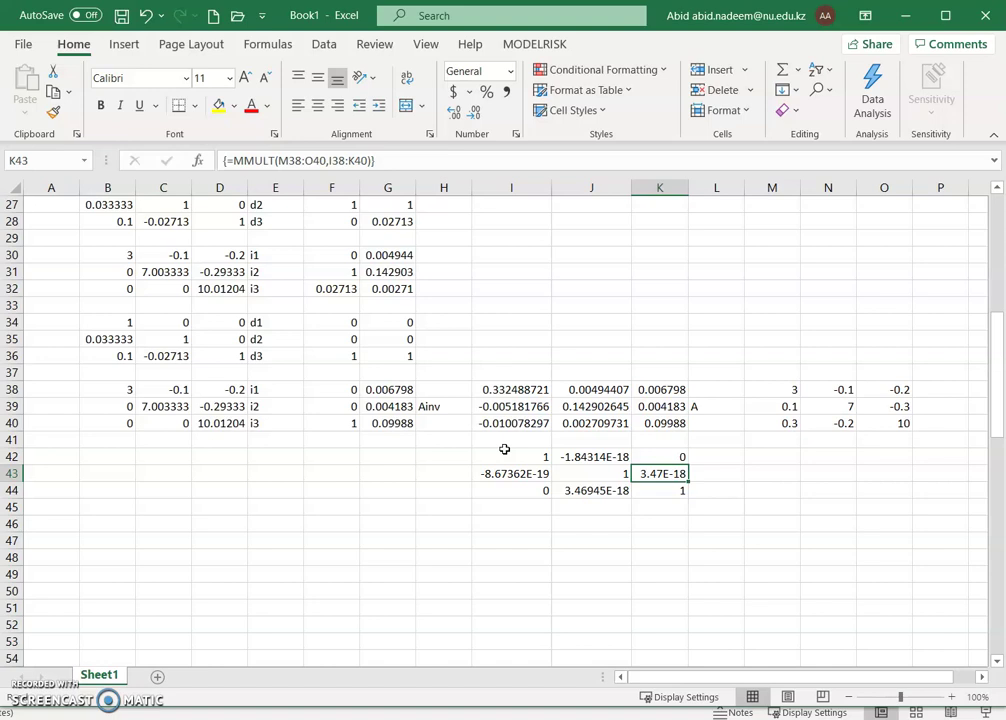
key("Left")
key("Left")
key("Down")
key("Right")
key("Right")
key("Up")
key("Up")
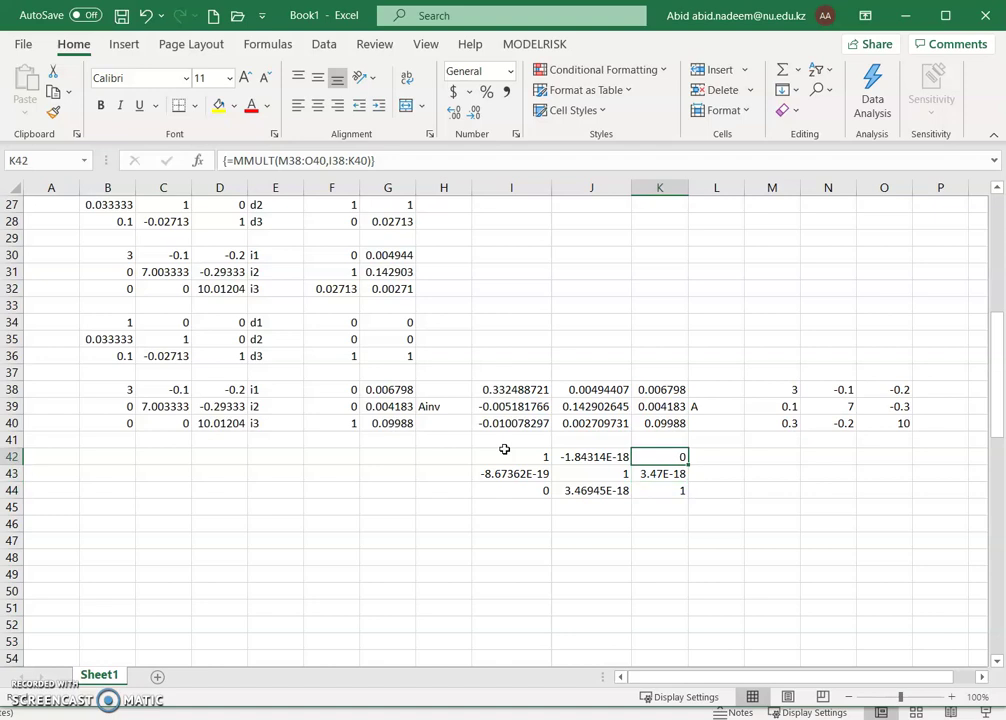
key("Down")
key("Up")
- Multiply the inverse by A in M42:O44 with the array formula =MMULT(I38:K40,M38:O40)
key("Right")
key("Right")
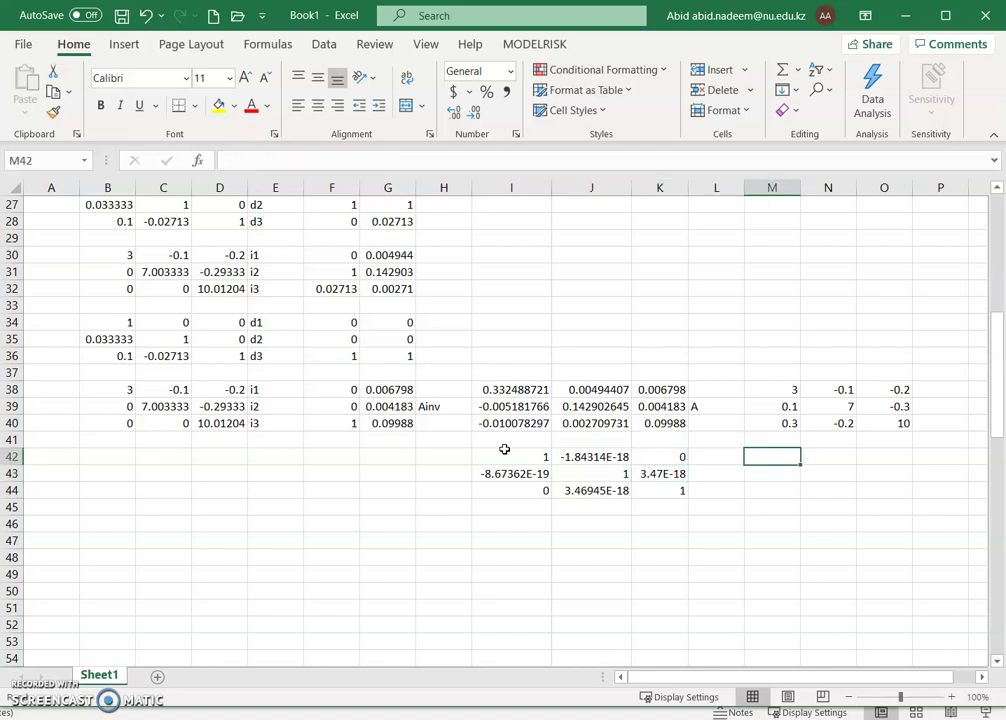
left_click_drag(768, 455, 877, 491)
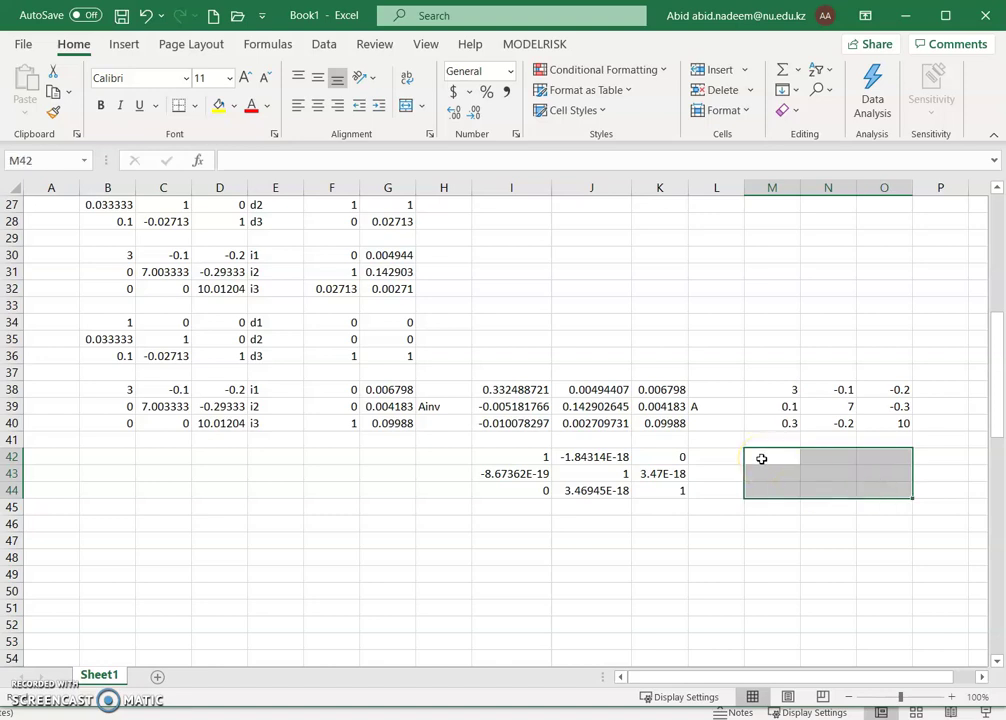
type("=mmult(")
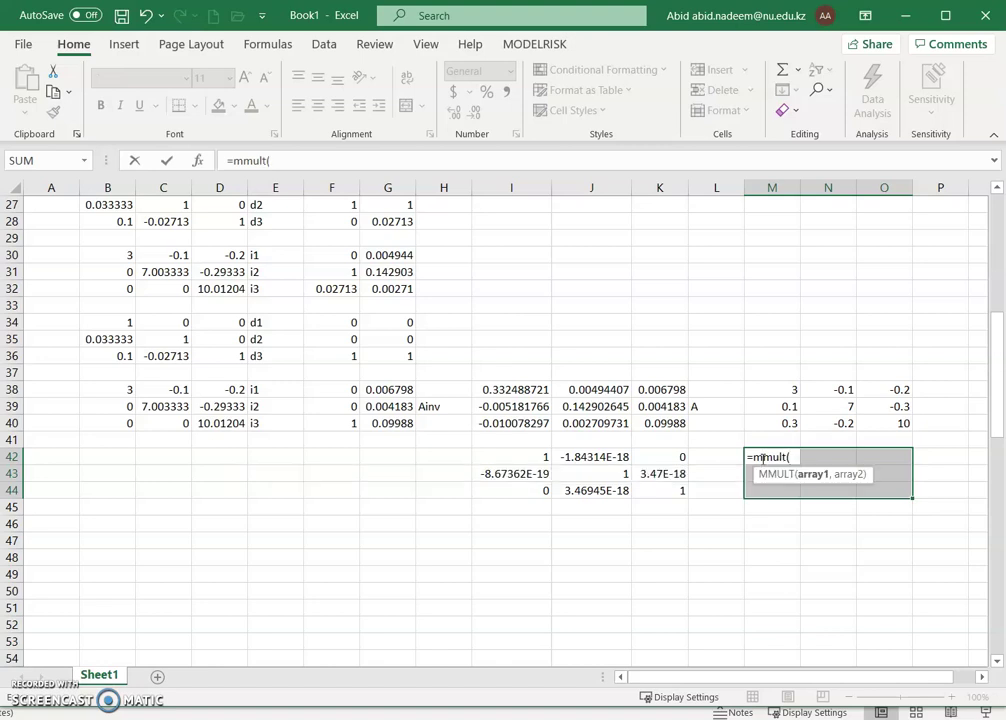
left_click_drag(497, 390, 648, 423)
type(",")
left_click_drag(797, 389, 876, 423)
type(")")
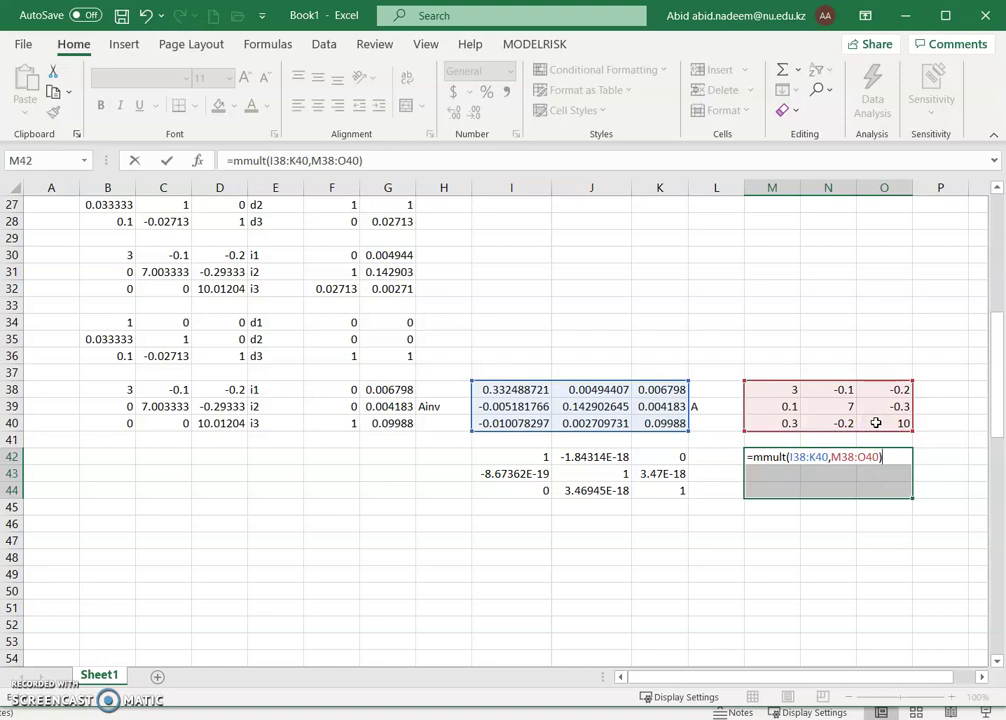
key("ctrl+shift+Return")
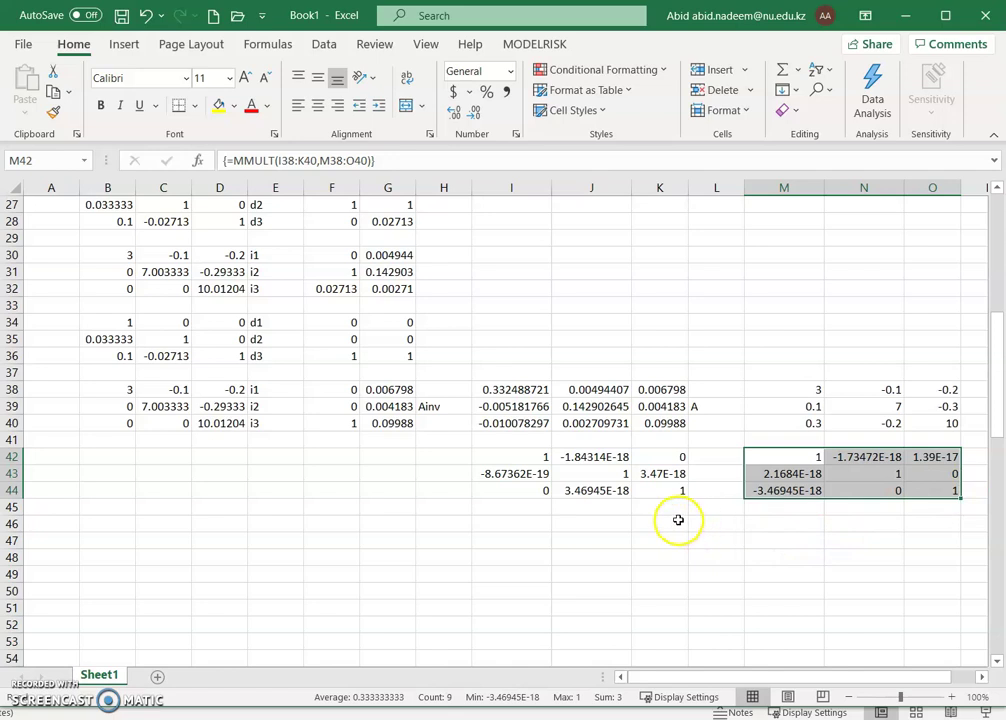
- Review the forward and back substitution blocks in rows 18 to 40, including the second unit vector's solution in G30:G32
scroll(358, 492, "up", 2)
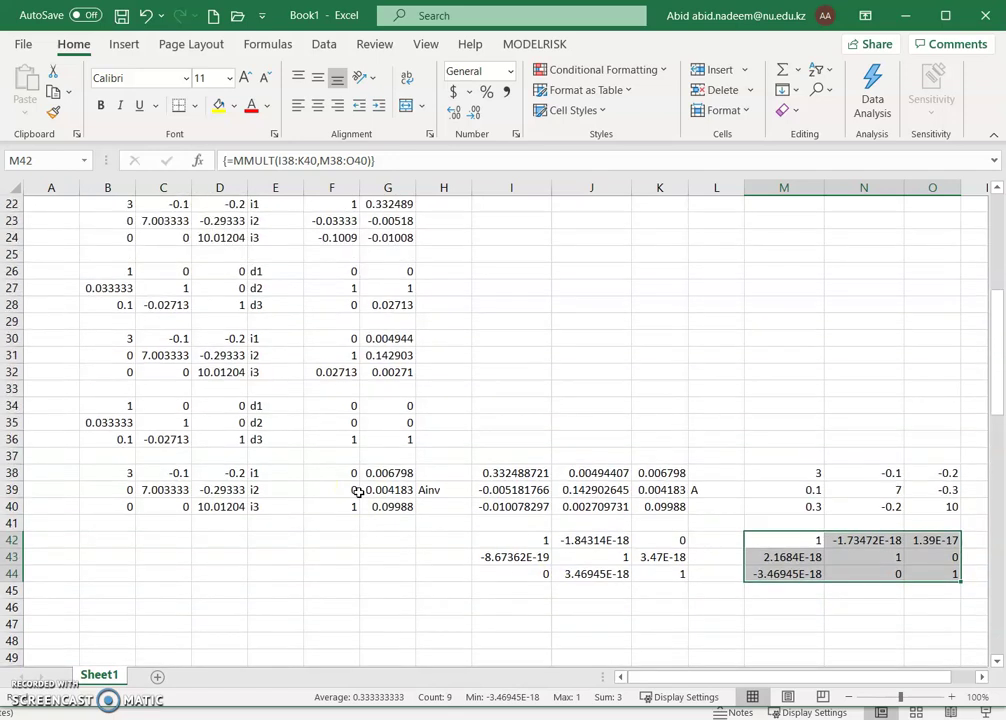
scroll(358, 492, "up", 3)
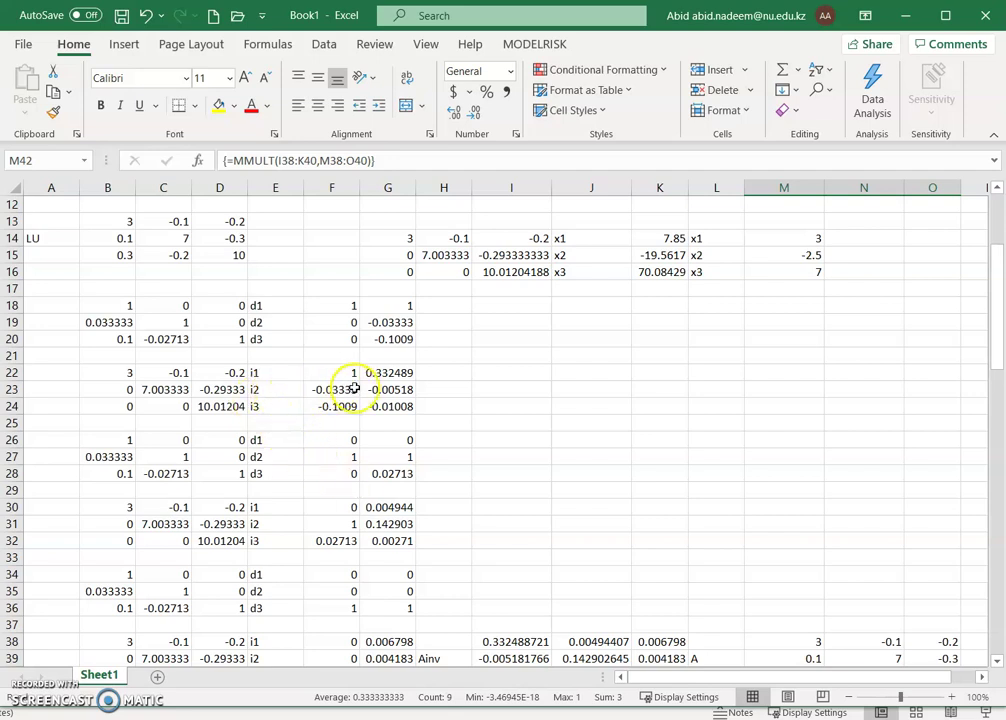
scroll(370, 388, "up", 1)
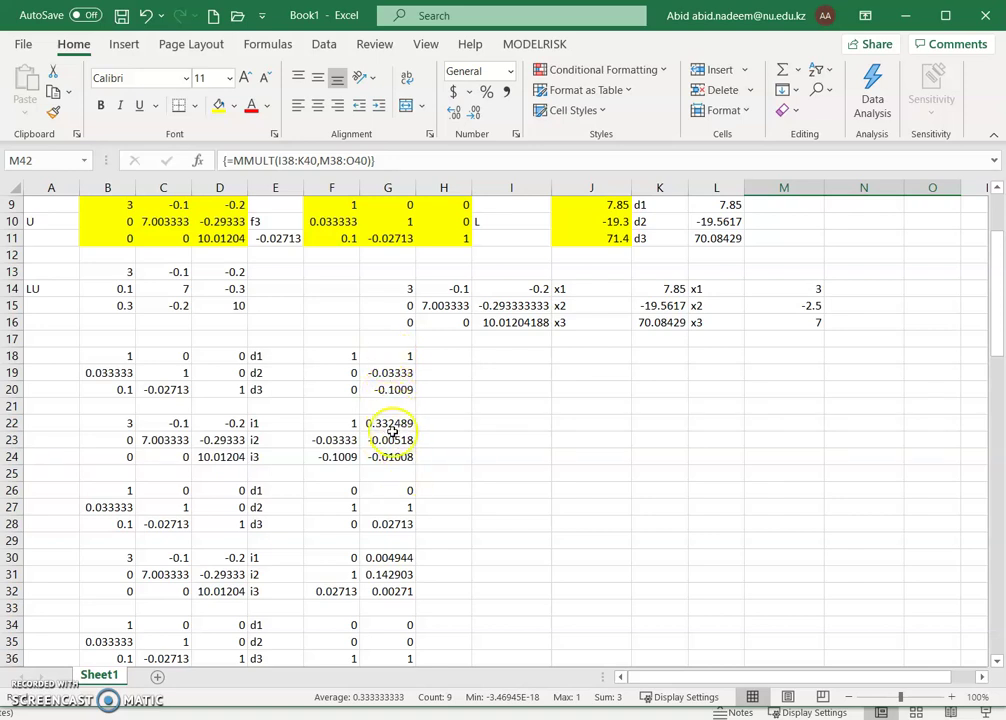
left_click_drag(385, 423, 389, 491)
scroll(390, 455, "down", 2)
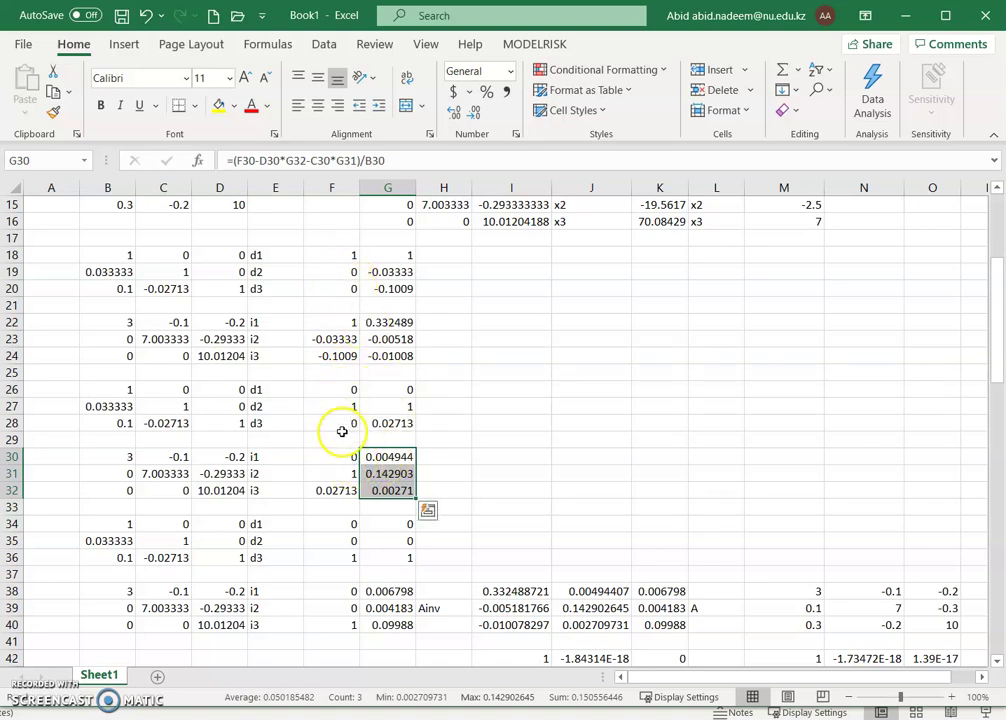
scroll(369, 490, "down", 3)
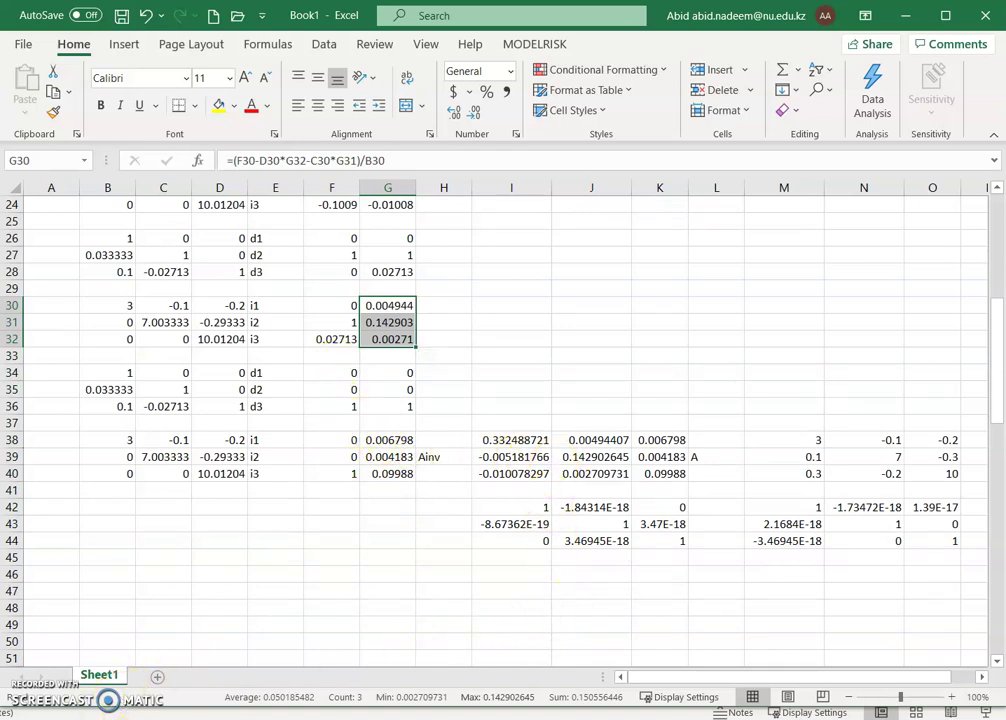
- Switch to the PowerPoint lecture slides and start the slide show from the Example 10.3 (1/4) slide
mouse_move(799, 719)
left_click(799, 665)
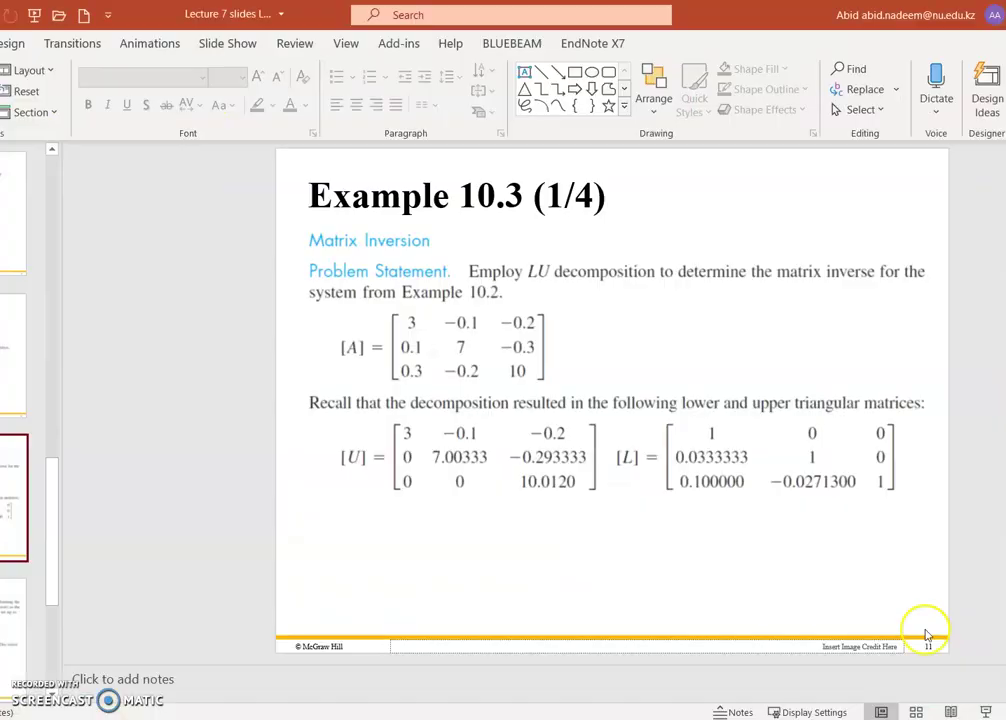
left_click(984, 711)
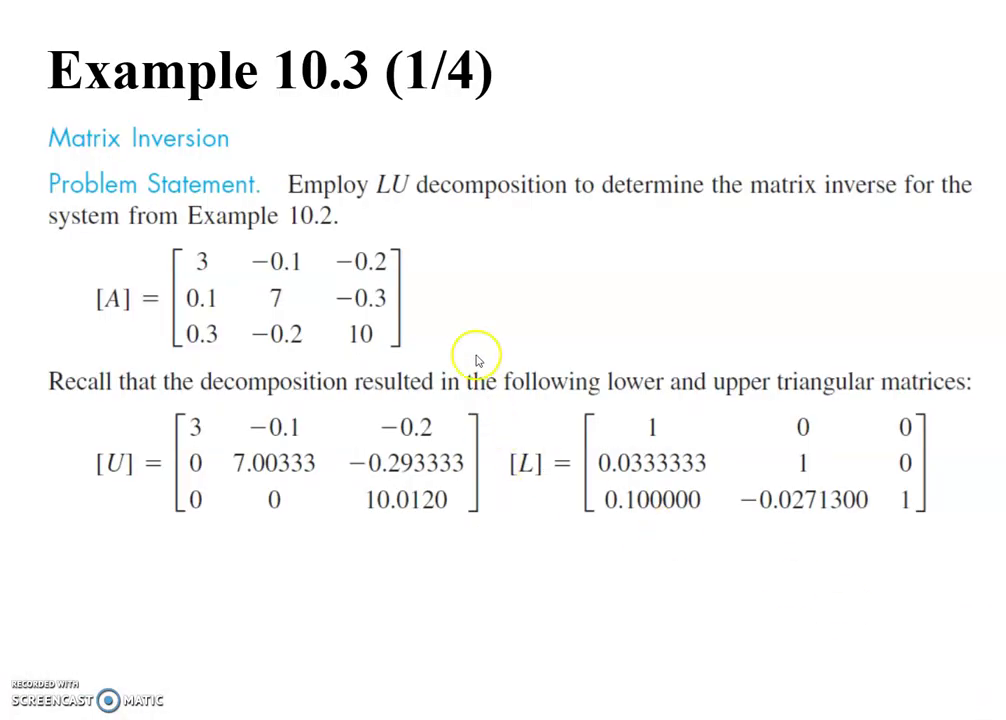
- Advance the slide show through the first-column solution on Example 10.3 (2/4) to the Example 10.3 (3/4) slide
left_click(304, 321)
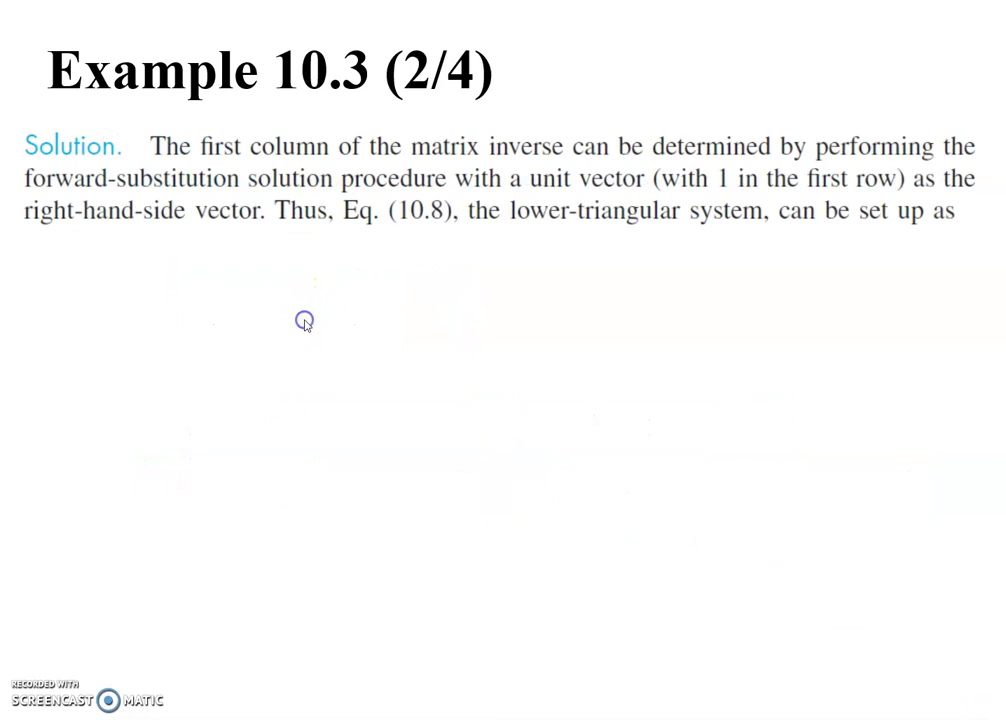
left_click(309, 304)
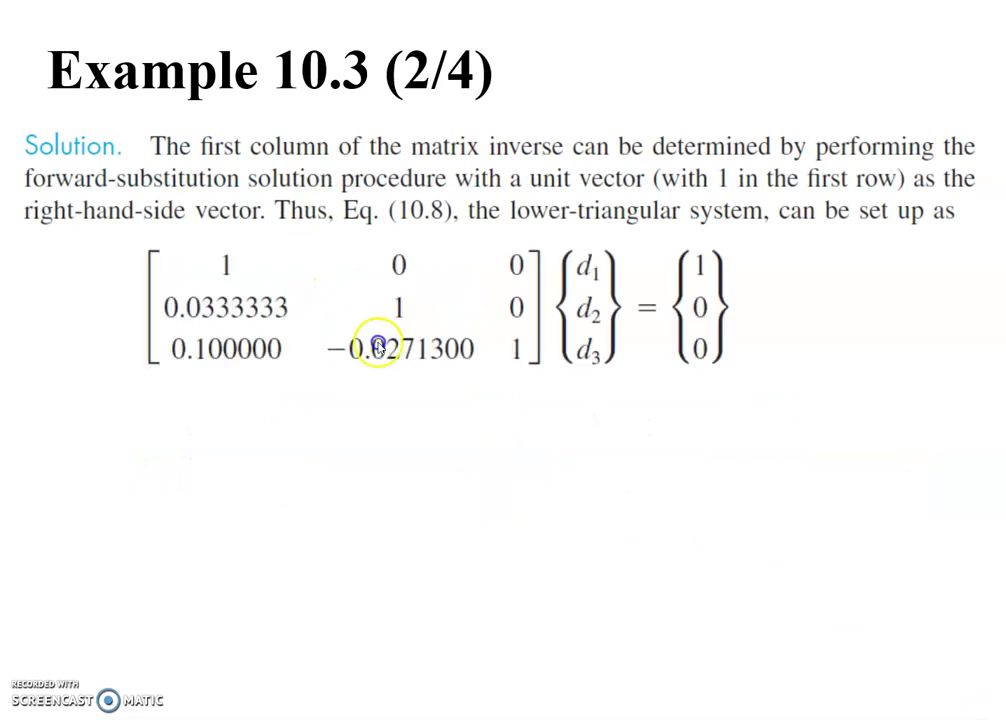
left_click(310, 332)
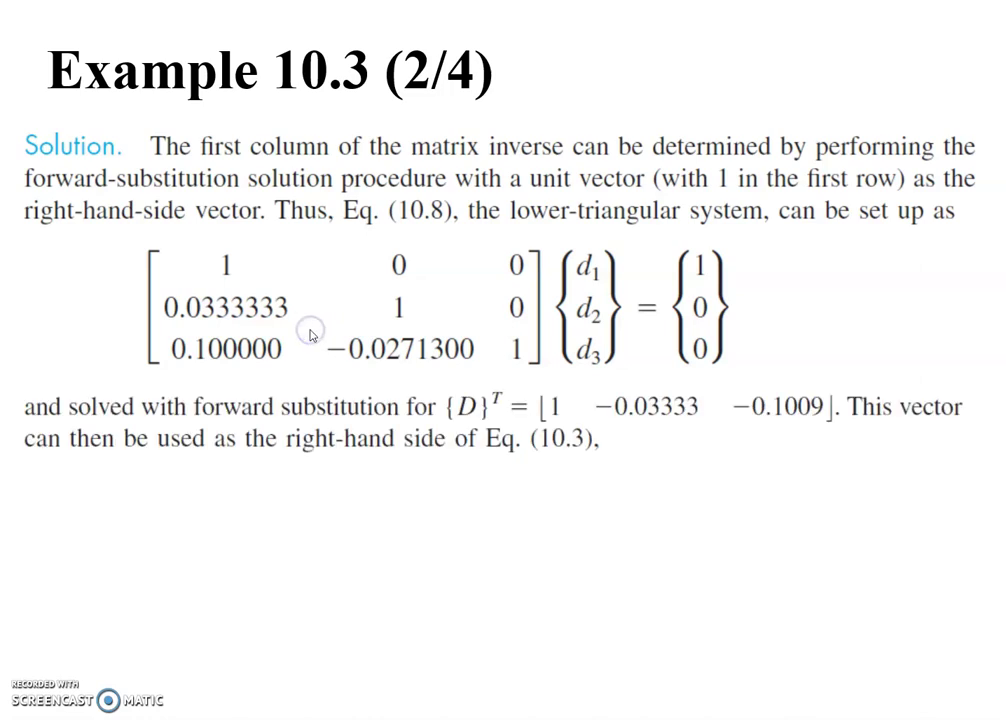
left_click(450, 428)
left_click(568, 525)
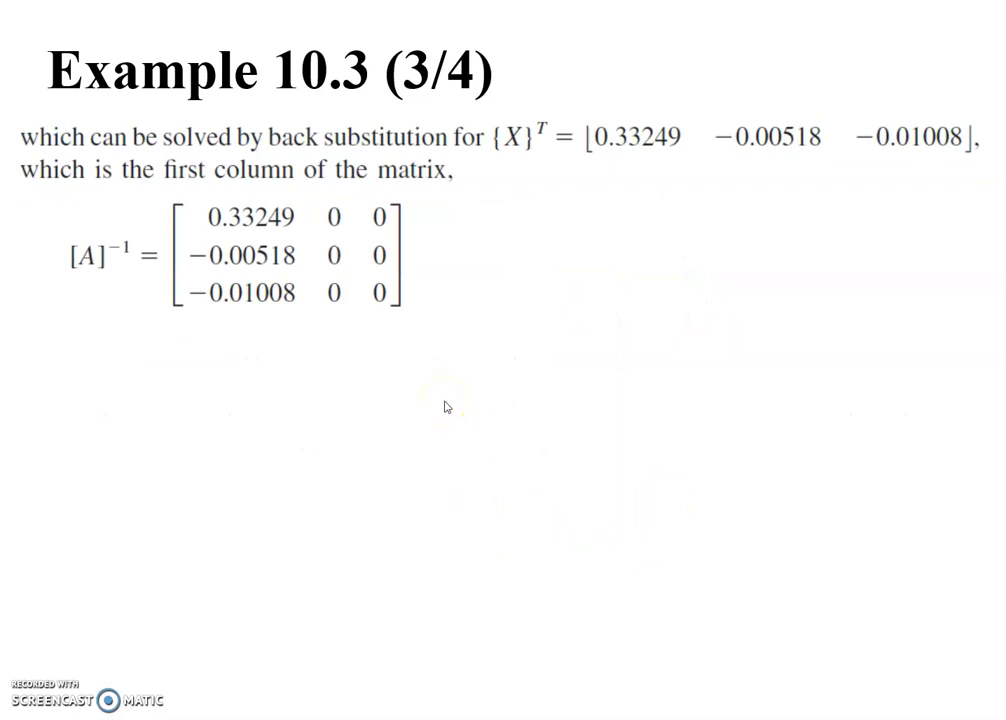
- Reveal the second-column solution on Example 10.3 (3/4) and advance past Example 10.3 (4/4) to the end of the slide show
left_click(503, 258)
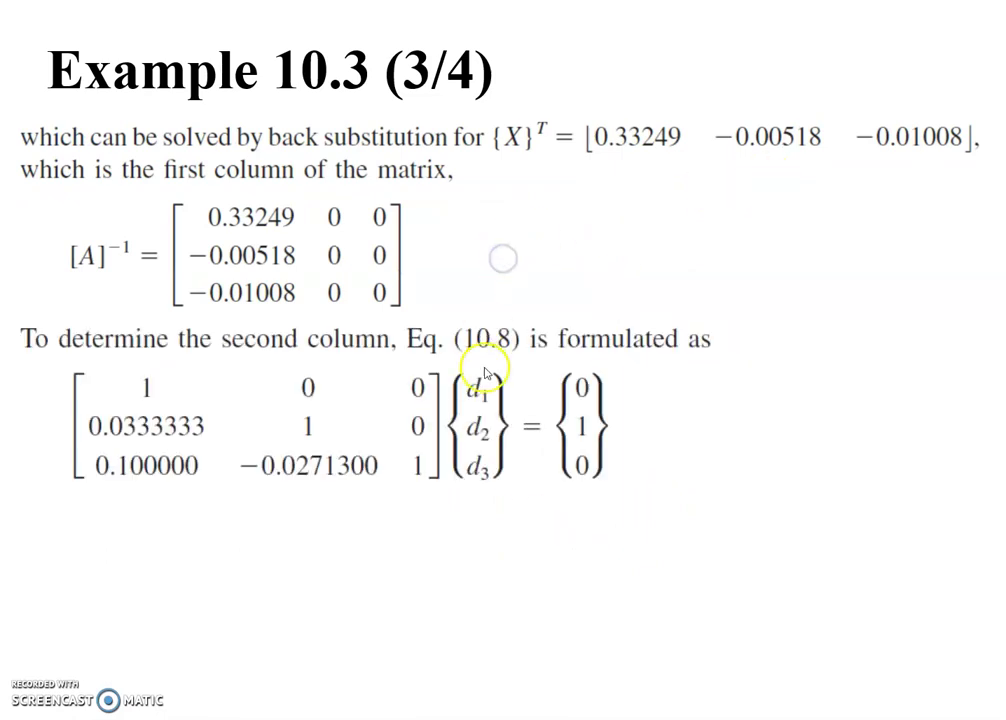
left_click(555, 466)
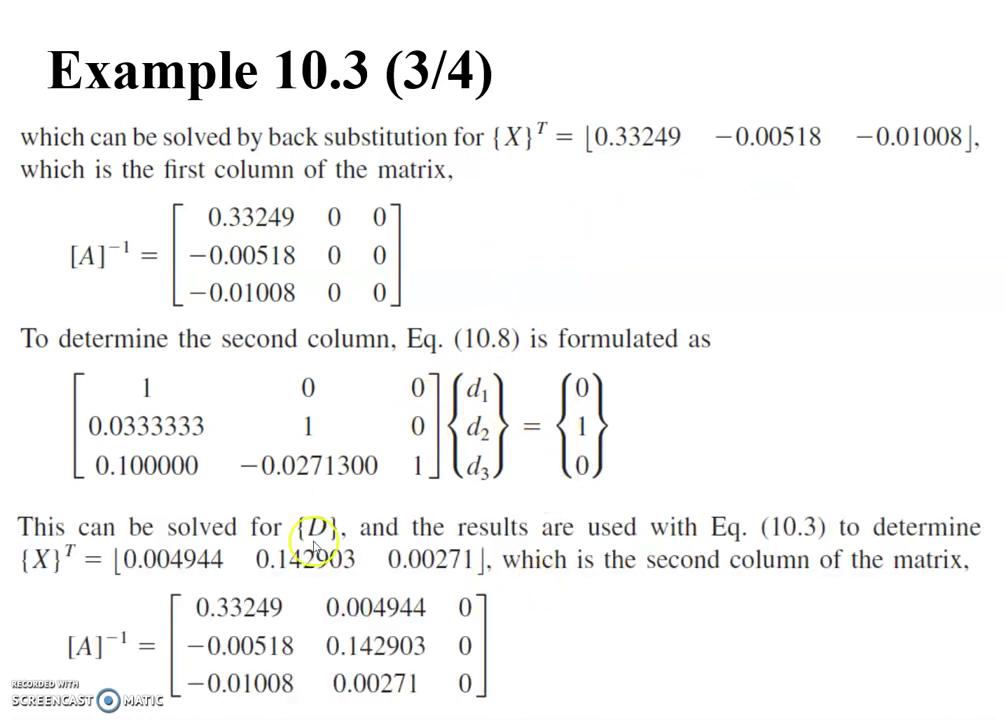
left_click(419, 556)
left_click(405, 461)
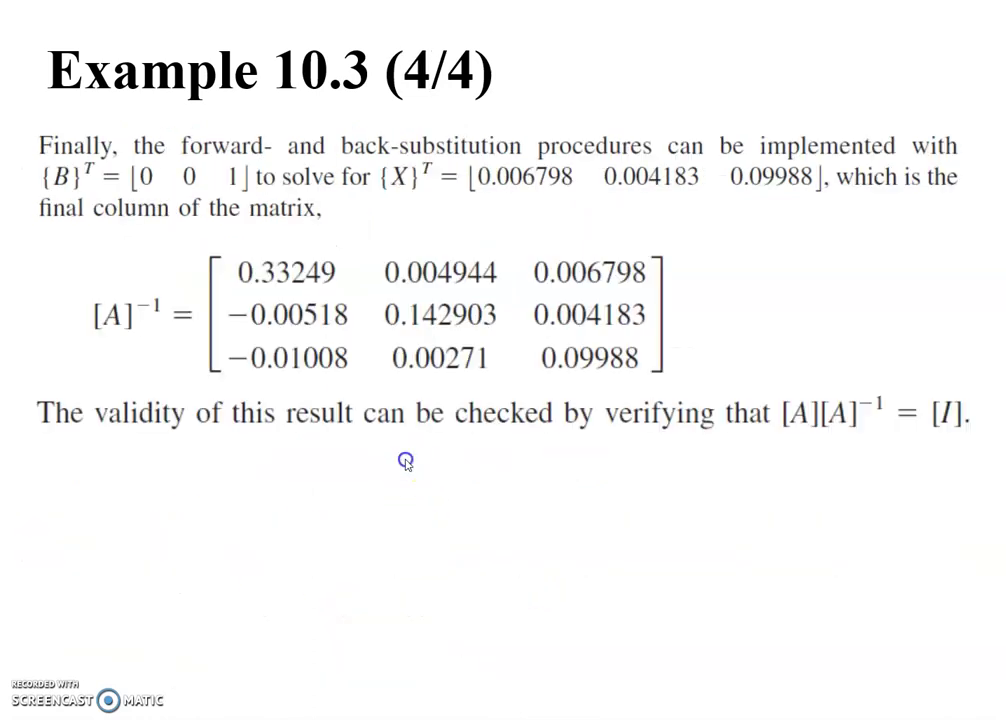
left_click(407, 464)
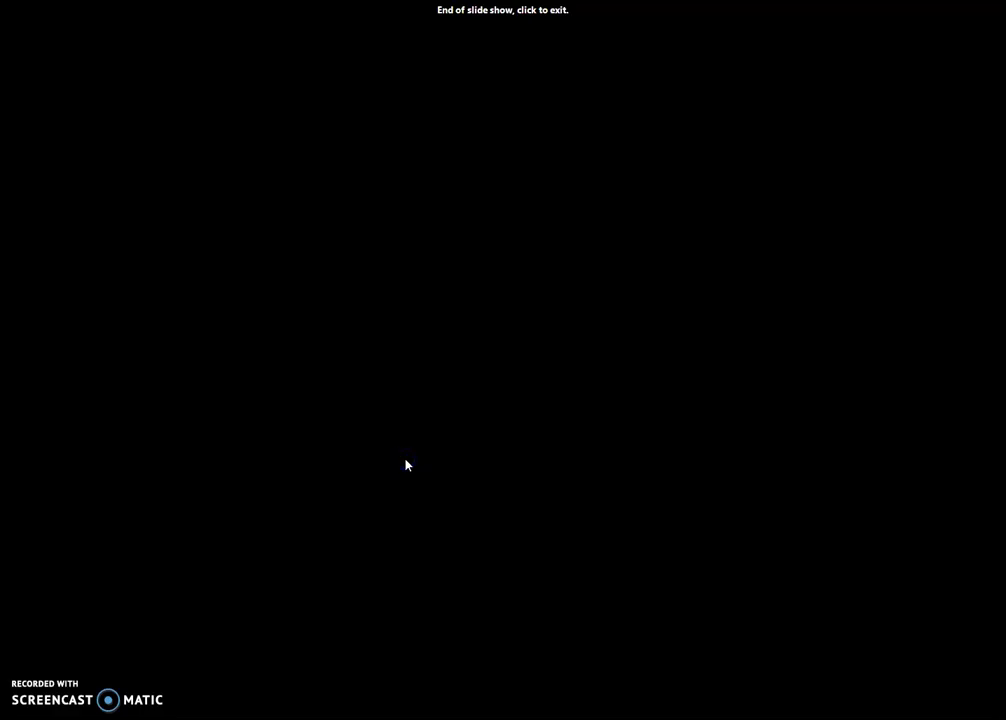